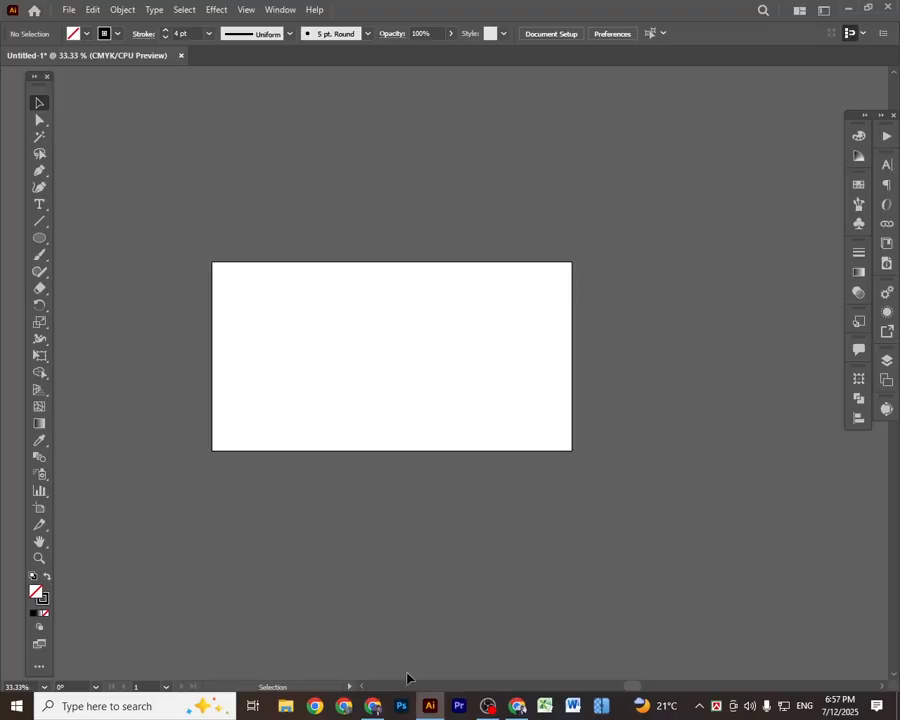
Step: Switch to Chrome and search Google for "abstract background" in a new tab
click(375, 707)
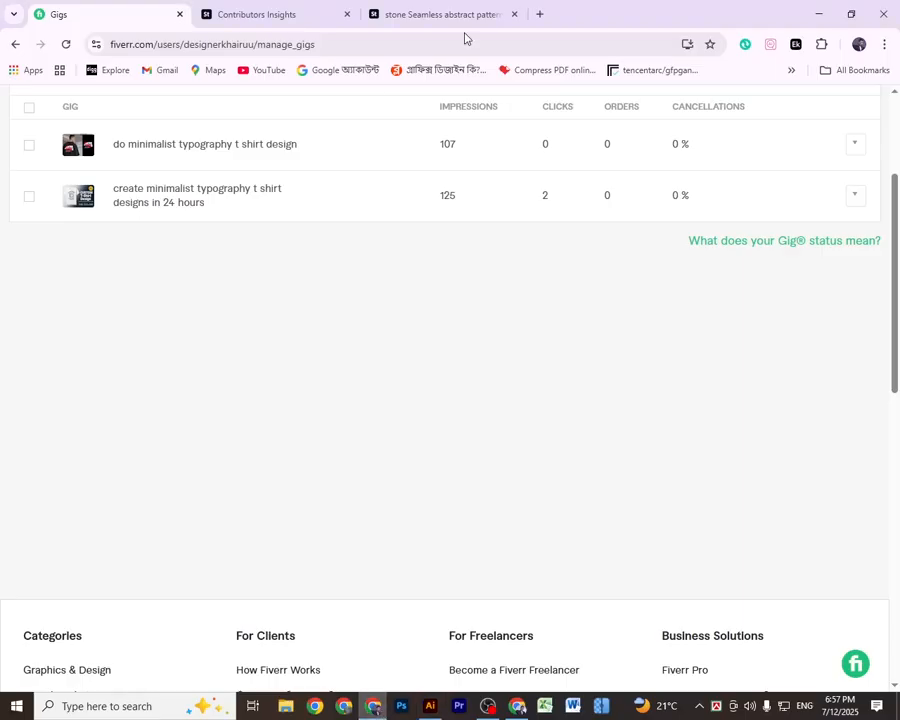
click(542, 14)
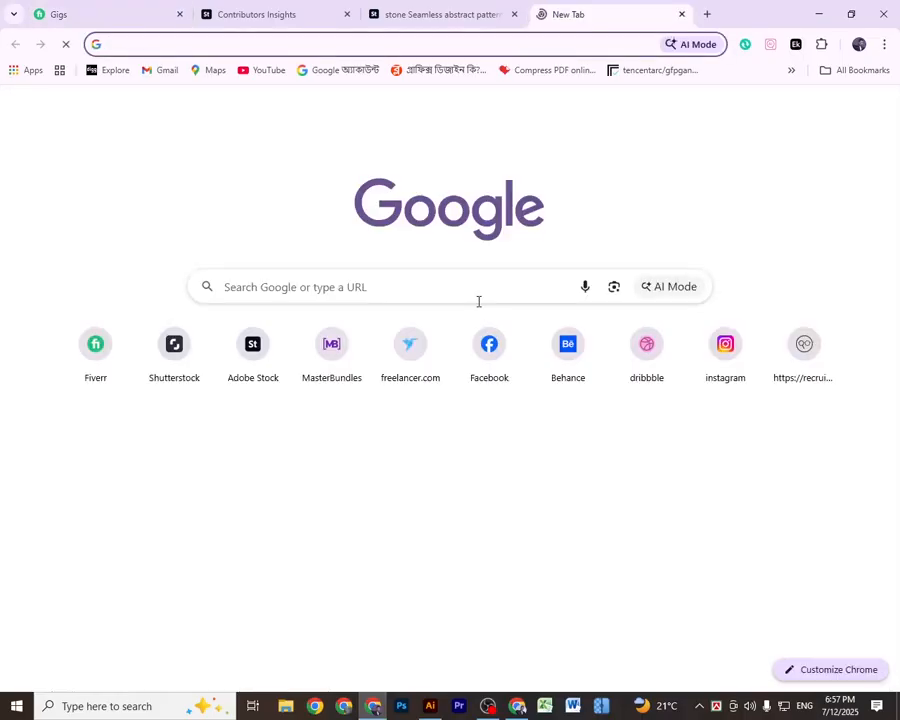
click(456, 291)
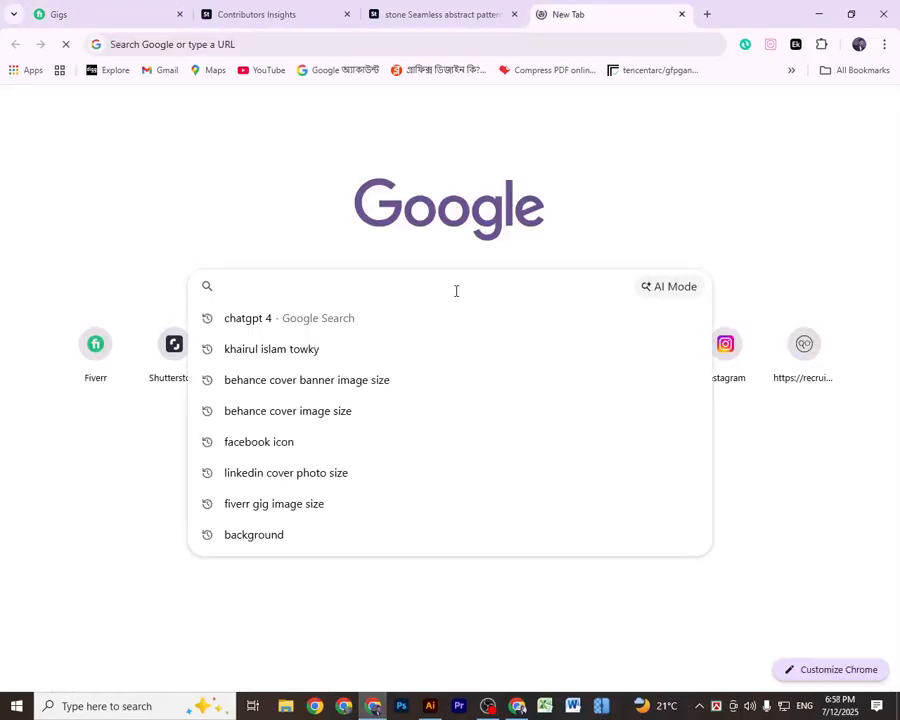
text(s)
key(BackSpace)
key(BackSpace)
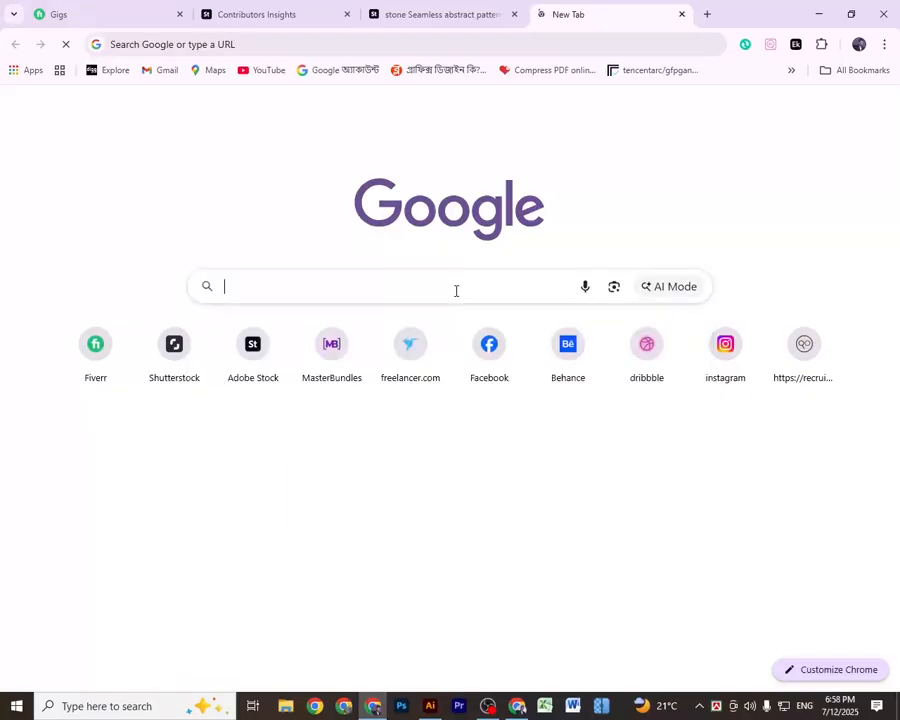
text(abs)
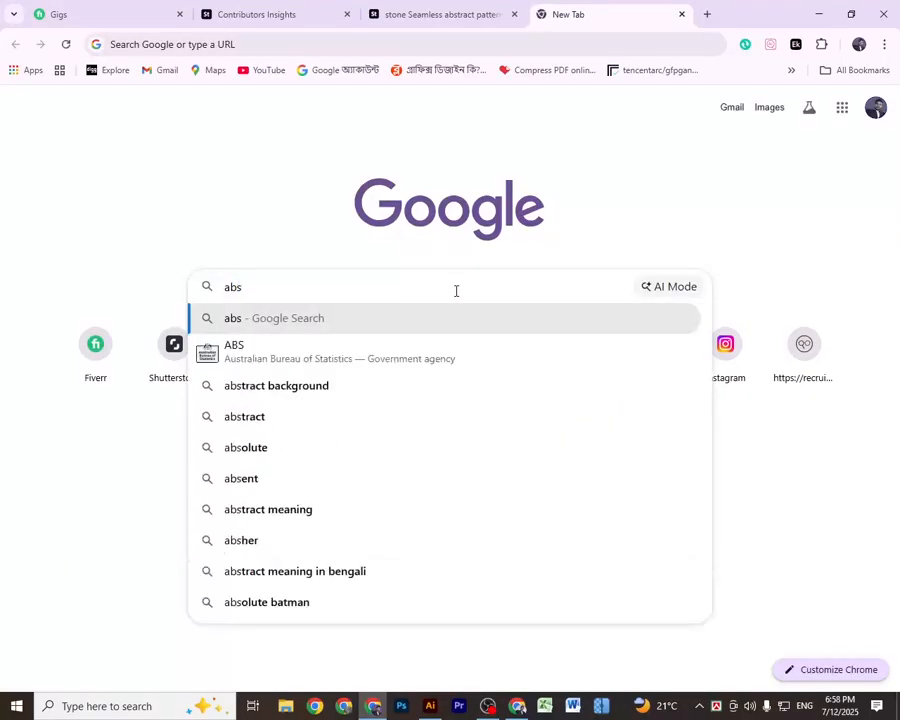
text(tracl)
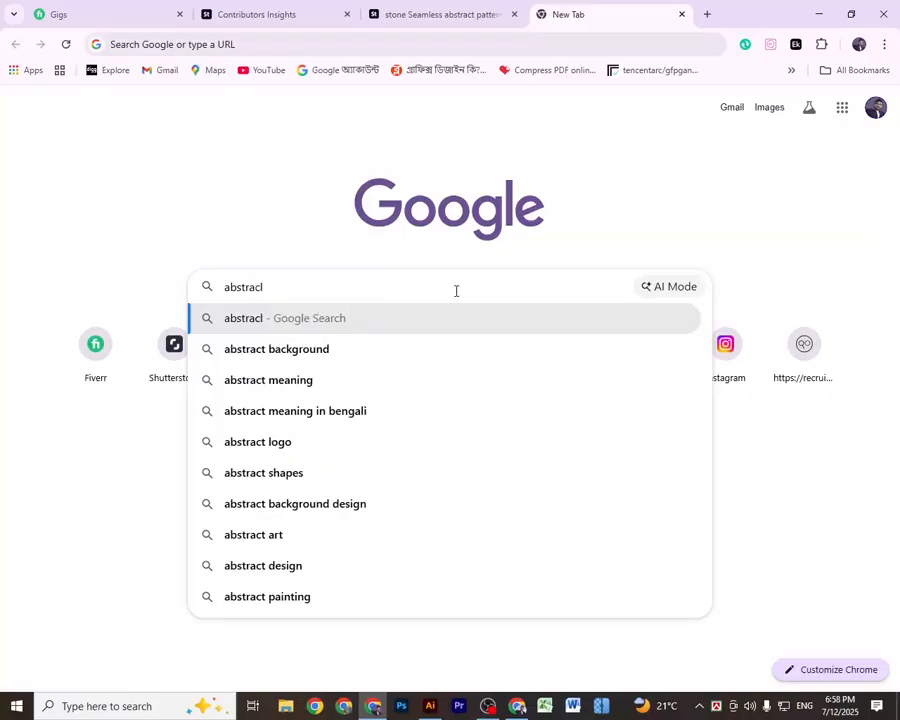
click(308, 357)
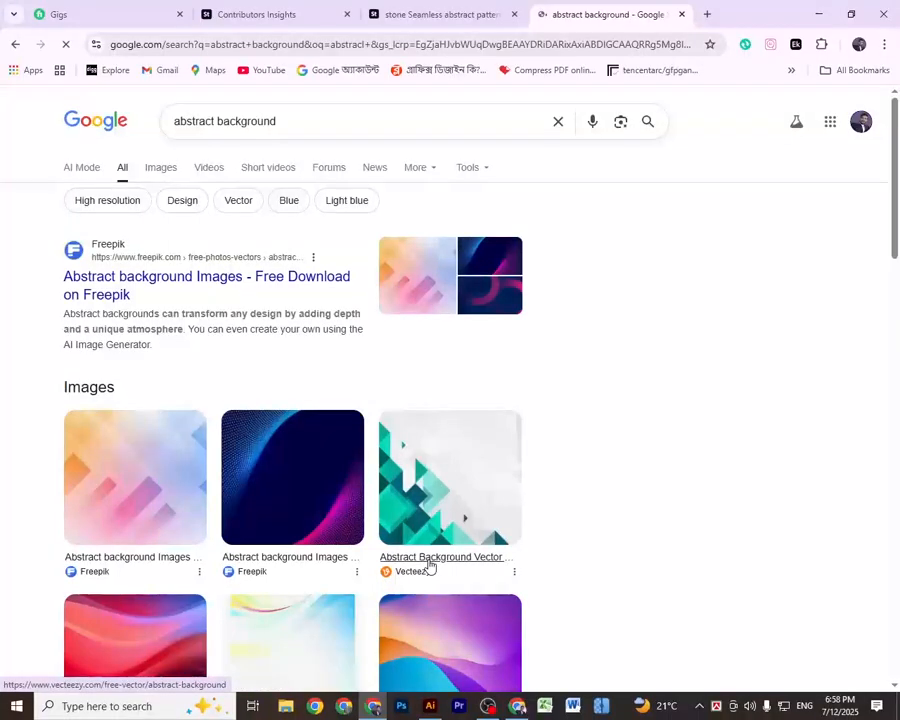
Step: Browse the web and image results for abstract background references
scroll(344, 496, down, 4)
scroll(344, 488, up, 3)
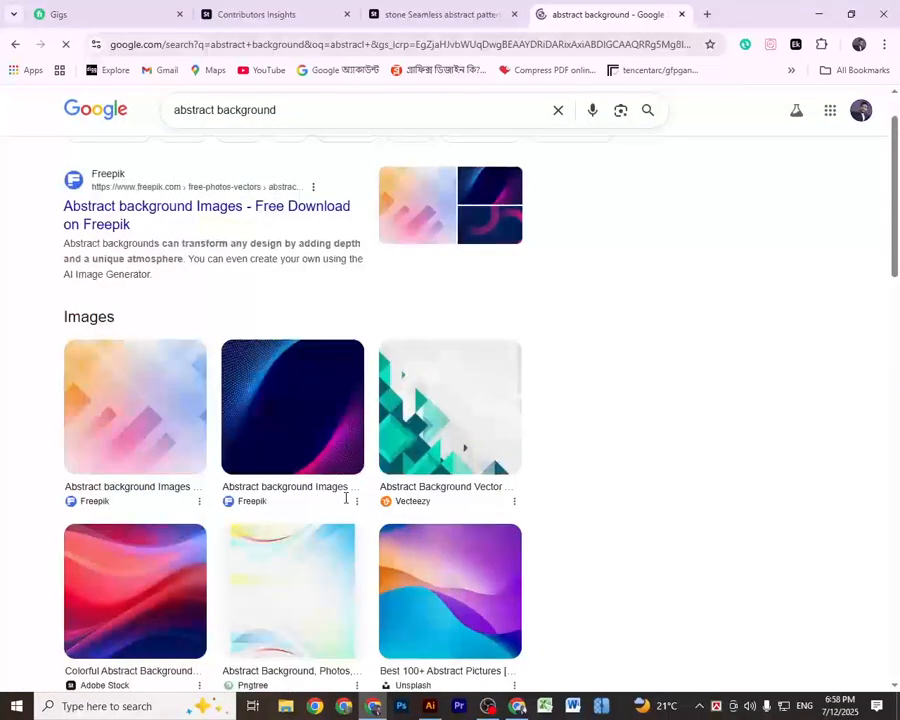
scroll(344, 488, up, 1)
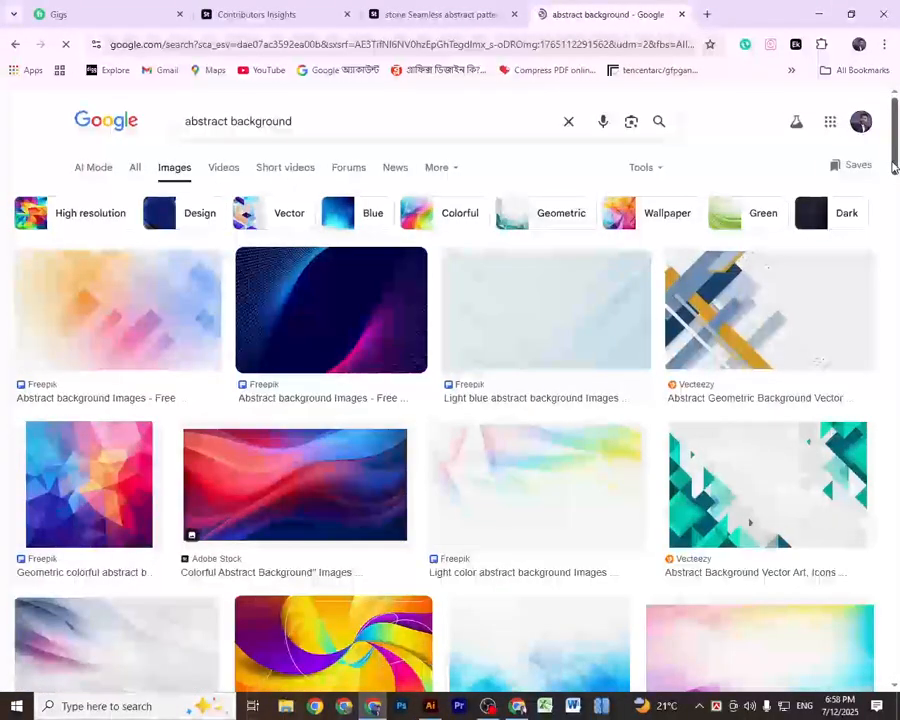
drag(894, 167, 897, 122)
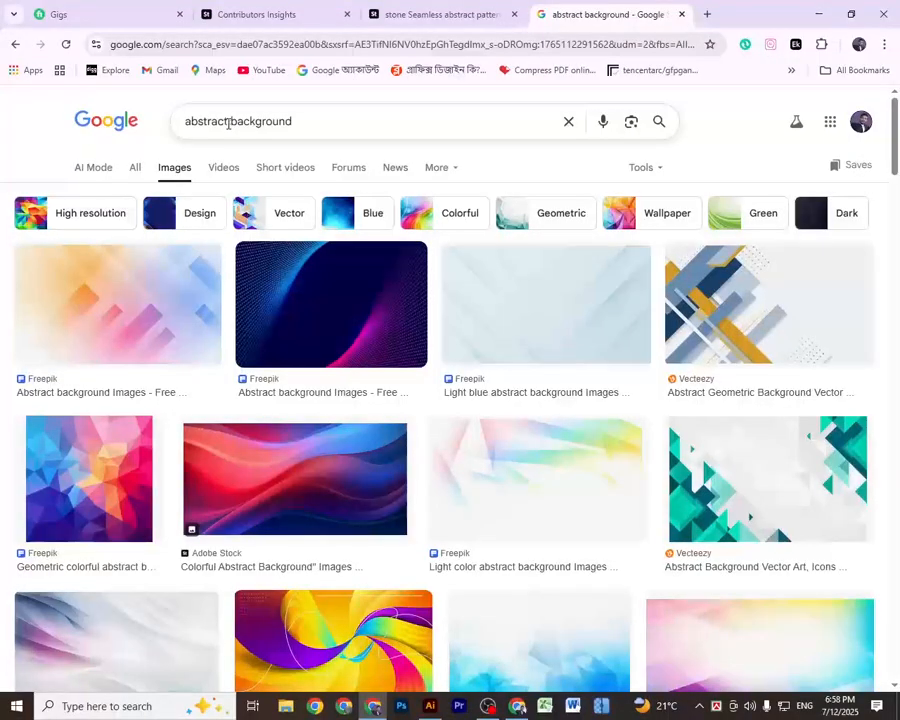
Step: Refine the image search to "grid line abstract background" and look through the resulting images
click(186, 124)
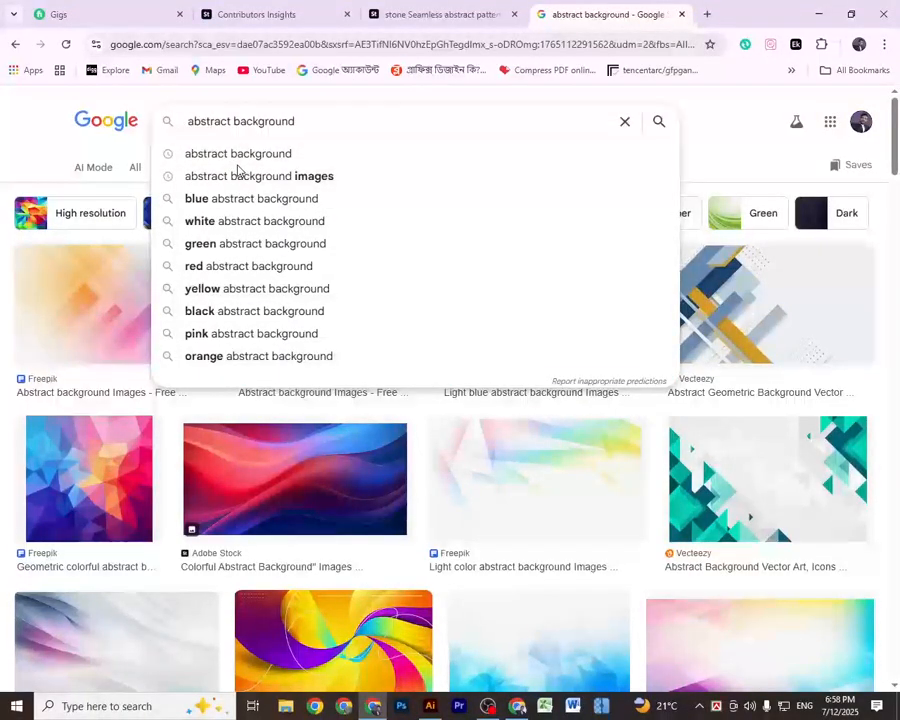
text(grid)
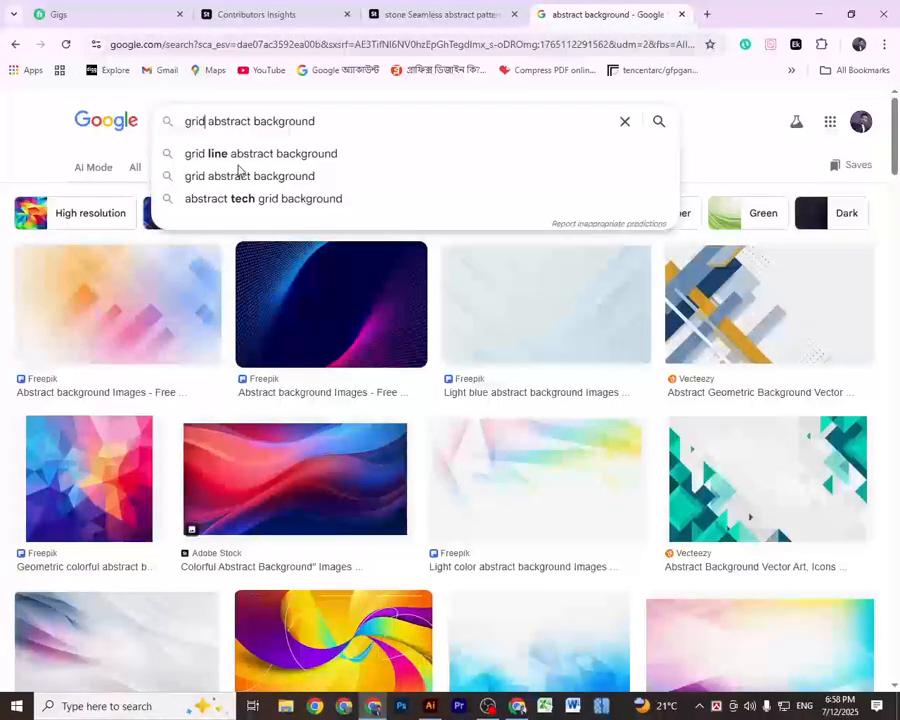
click(270, 158)
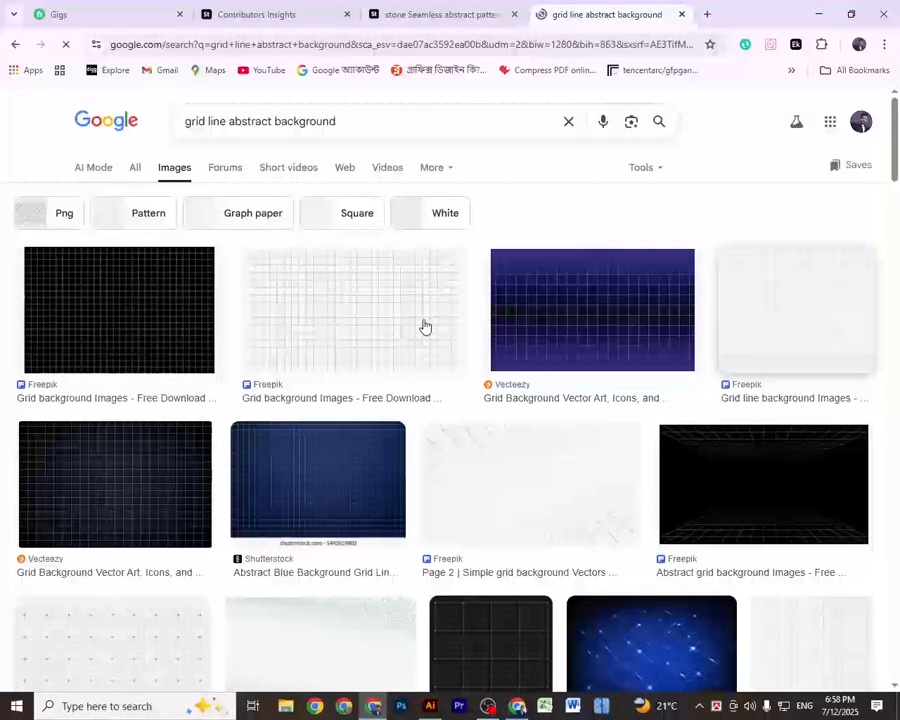
scroll(383, 459, down, 3)
scroll(383, 459, down, 1)
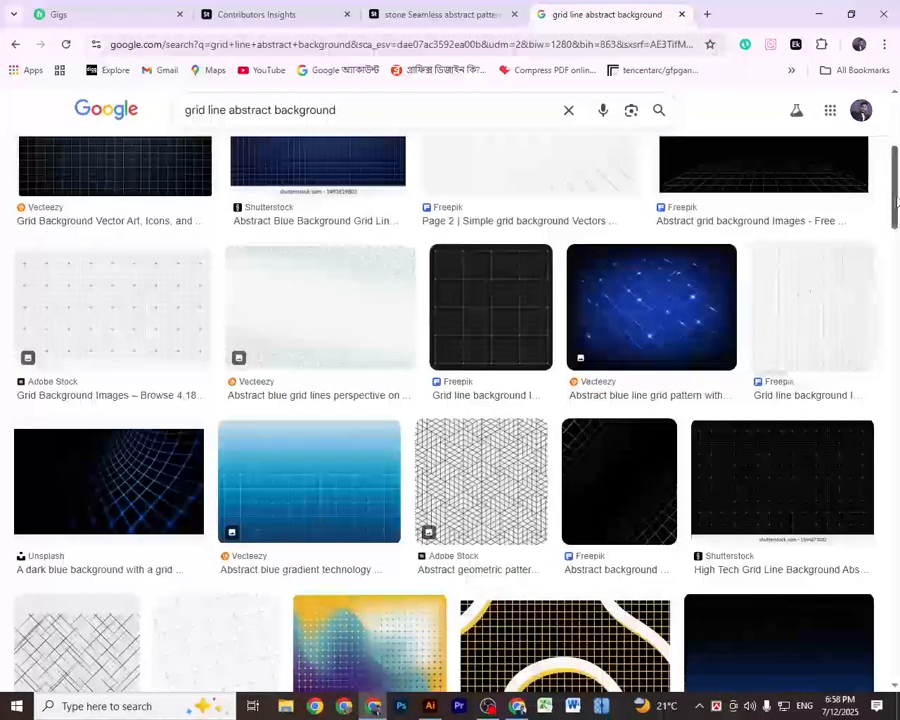
drag(894, 208, 894, 149)
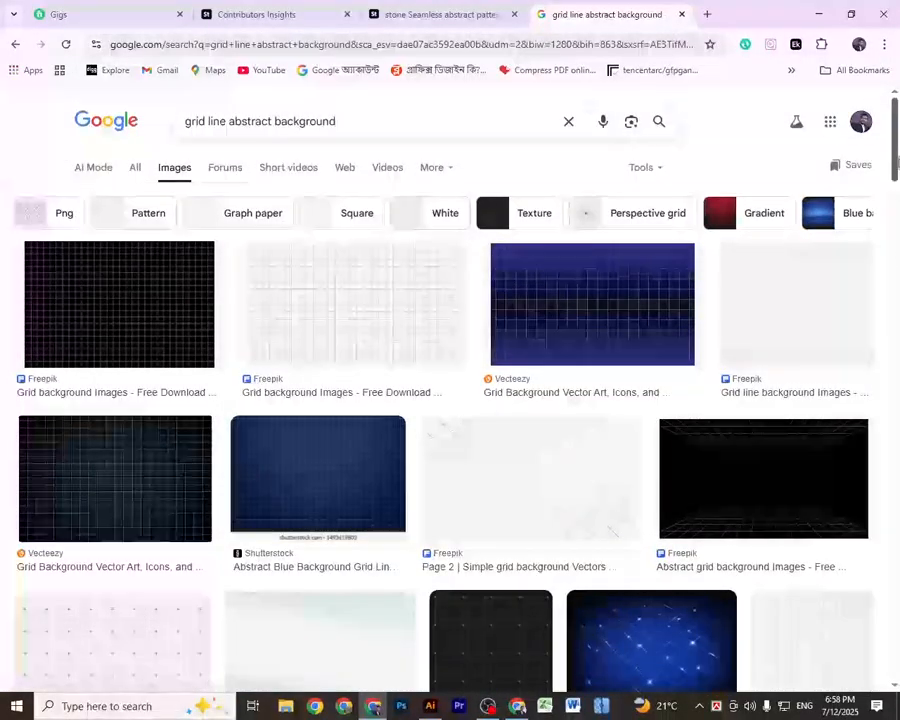
mouse_move(893, 152)
mouse_down()
mouse_move(898, 268)
mouse_move(898, 152)
mouse_up()
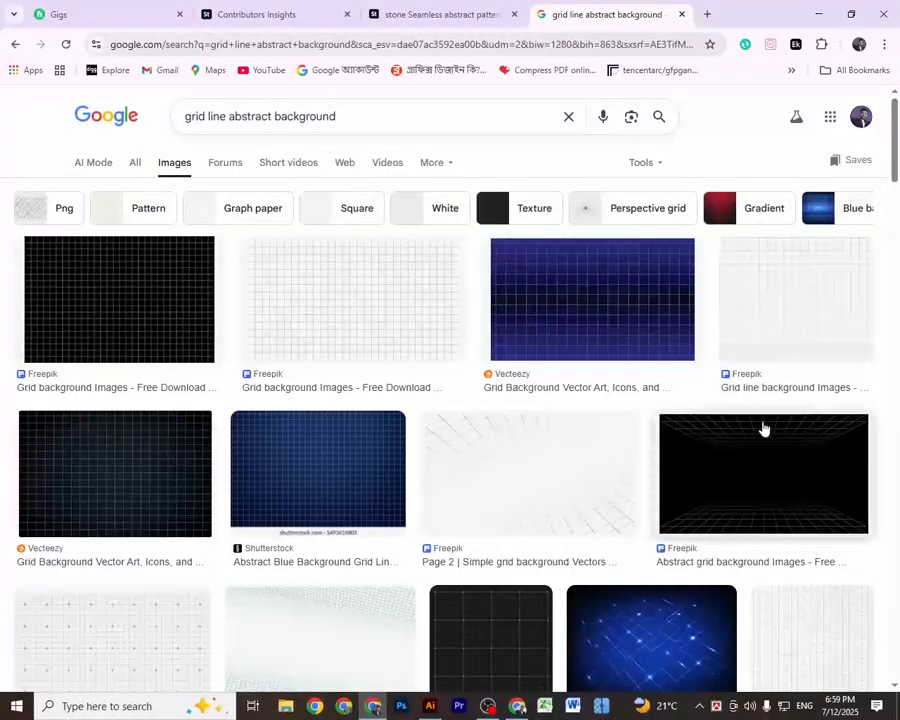
Step: Switch back to Illustrator and draw a rectangle that covers the whole artboard
click(430, 707)
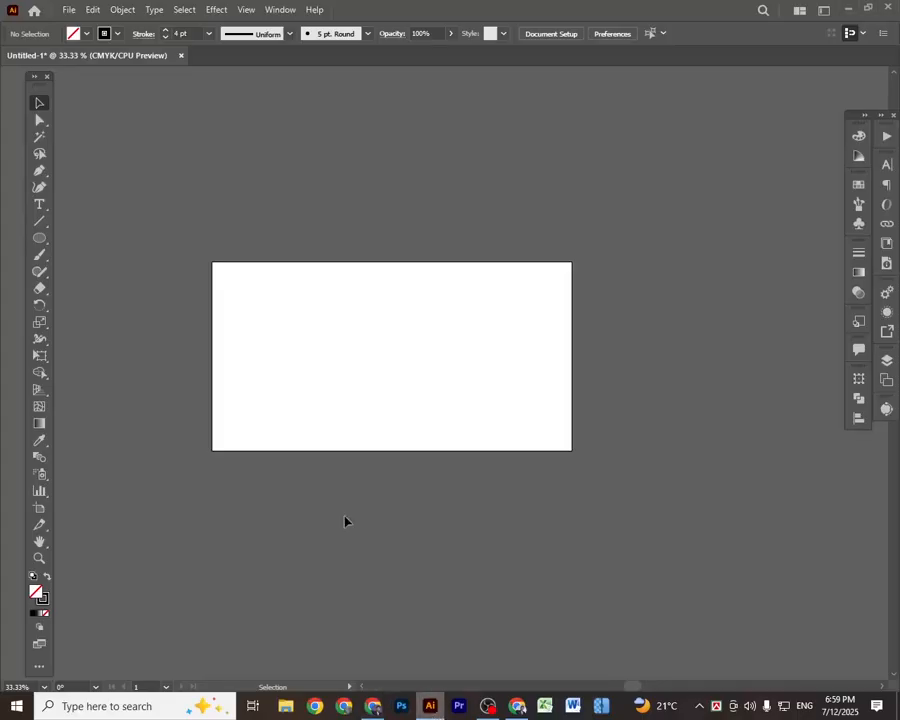
drag(312, 388, 376, 408)
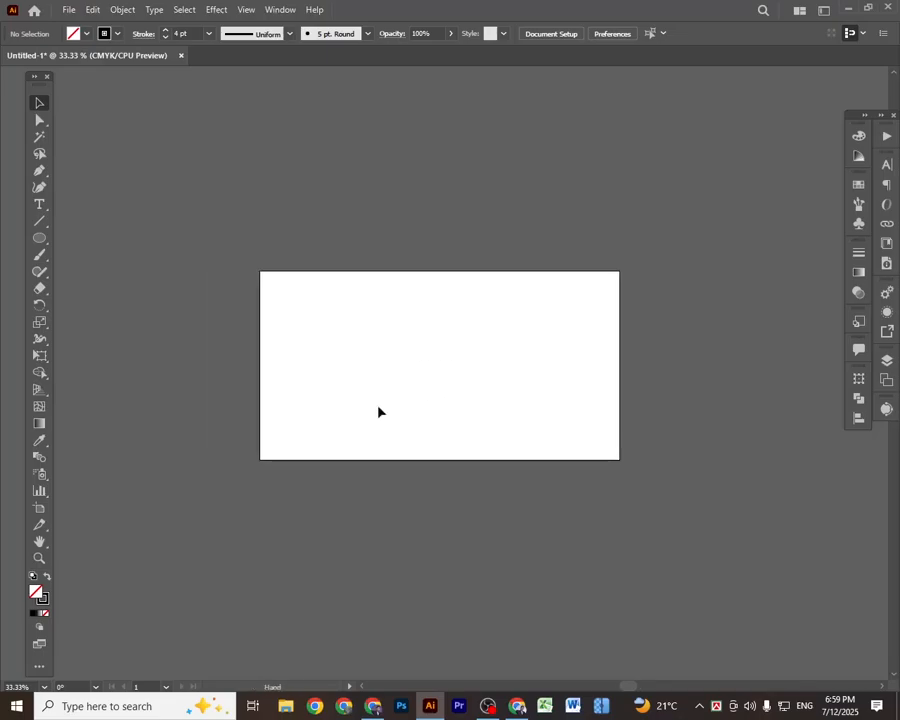
scroll(476, 414, up, 1)
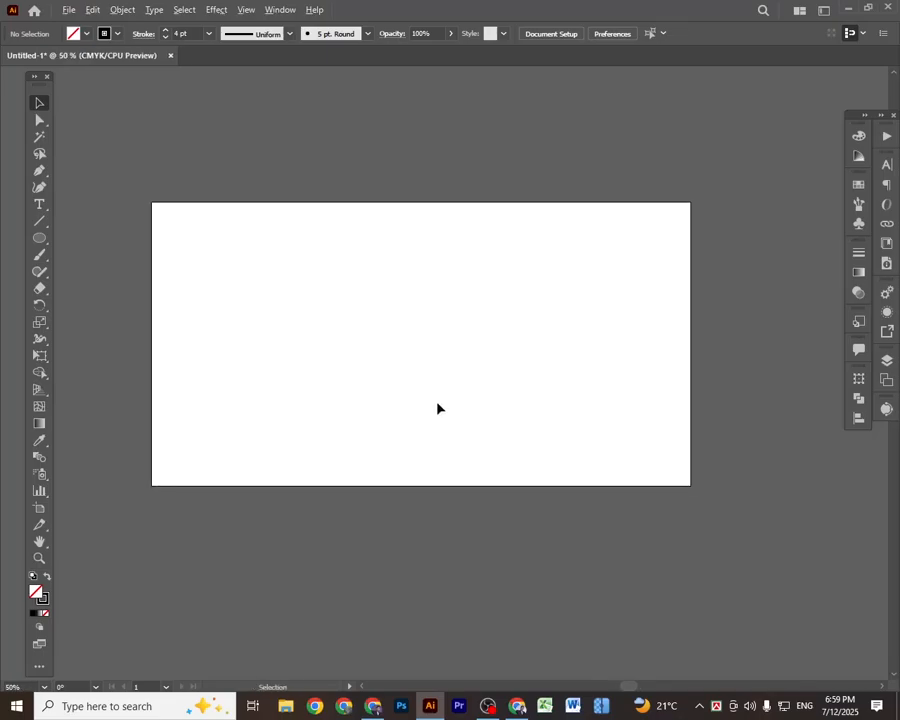
scroll(437, 405, up, 2)
scroll(440, 394, down, 4)
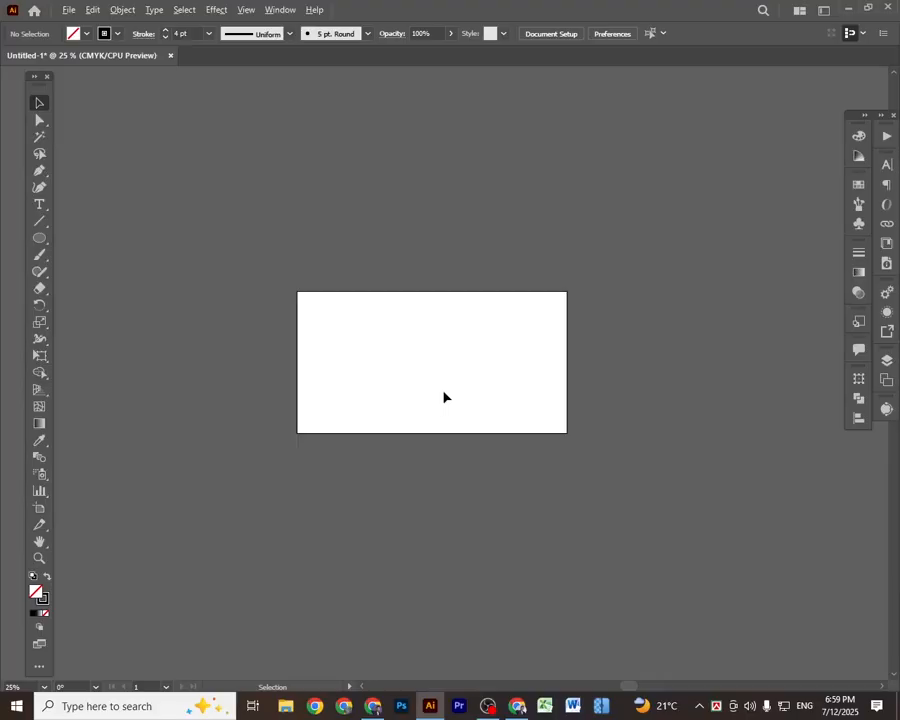
drag(404, 378, 425, 399)
scroll(450, 410, down, 3)
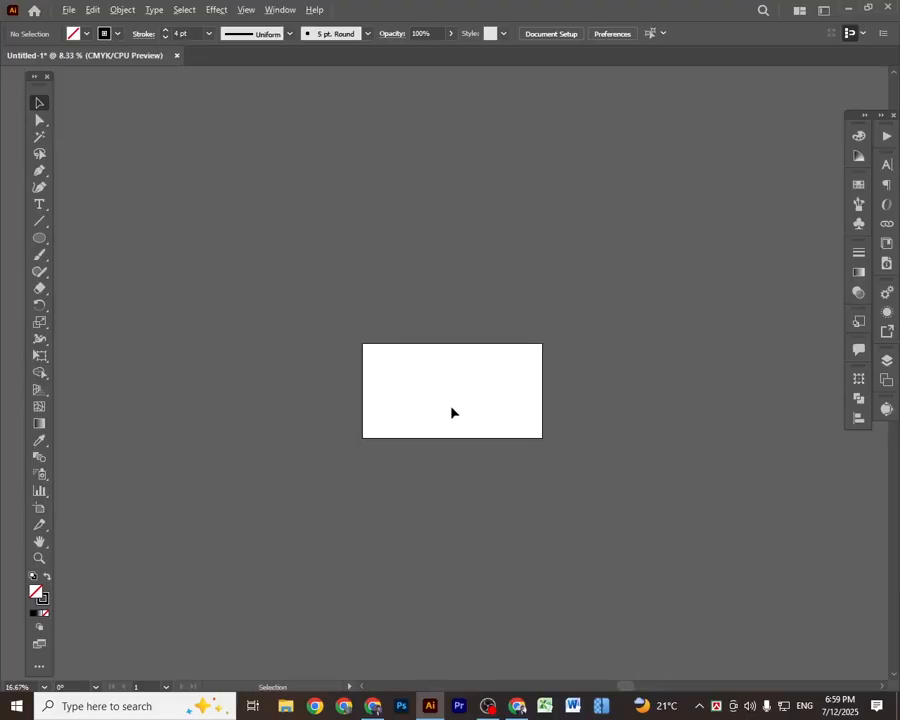
scroll(450, 410, up, 4)
scroll(451, 412, up, 1)
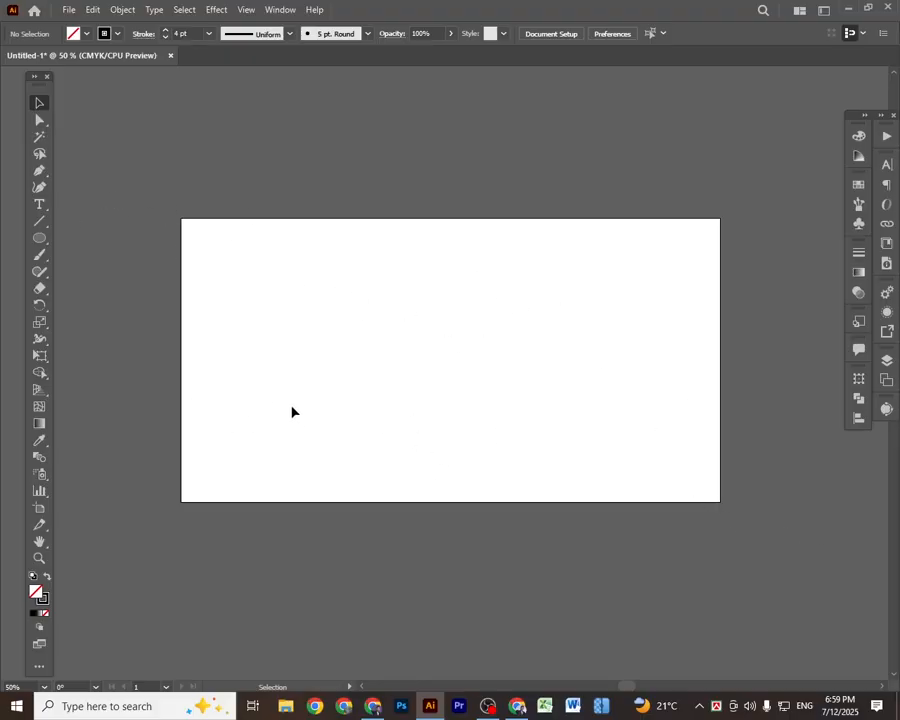
click(41, 239)
click(91, 243)
drag(188, 229, 721, 501)
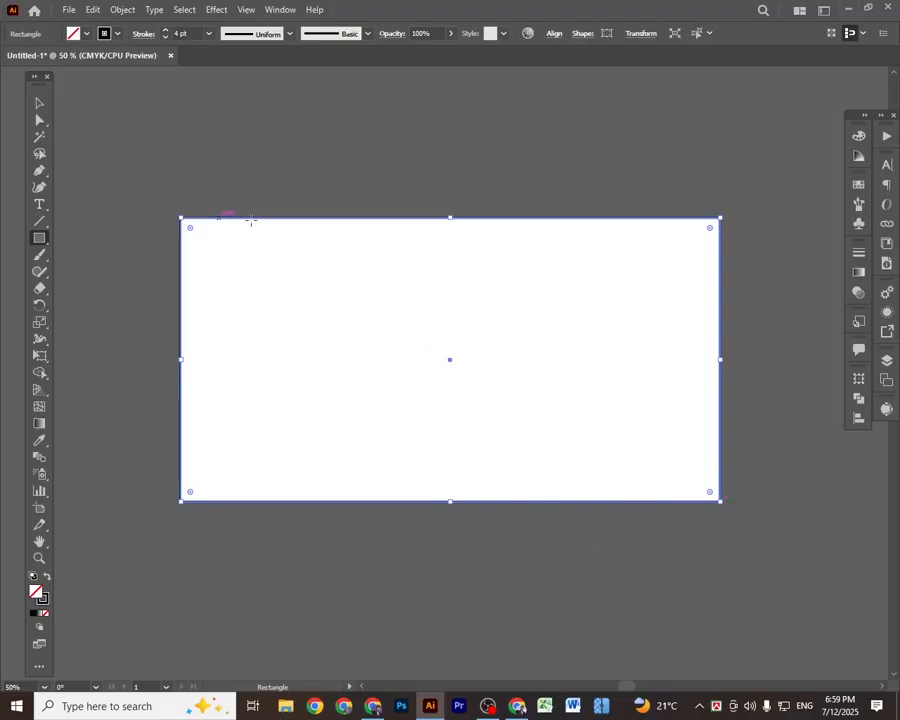
Step: Remove the stroke from the artboard-sized rectangle
click(44, 601)
click(43, 616)
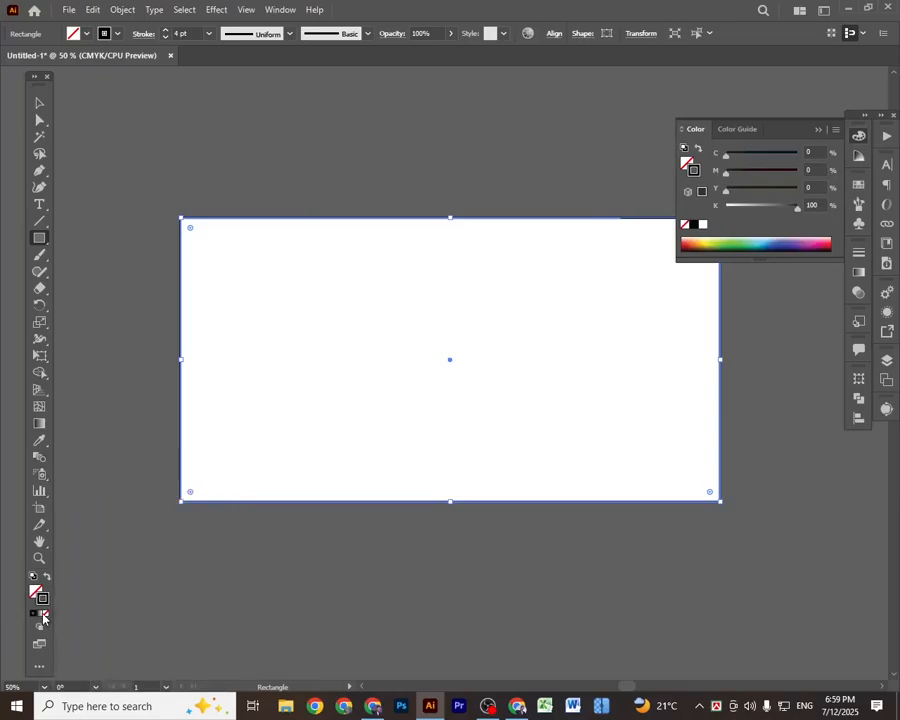
click(43, 614)
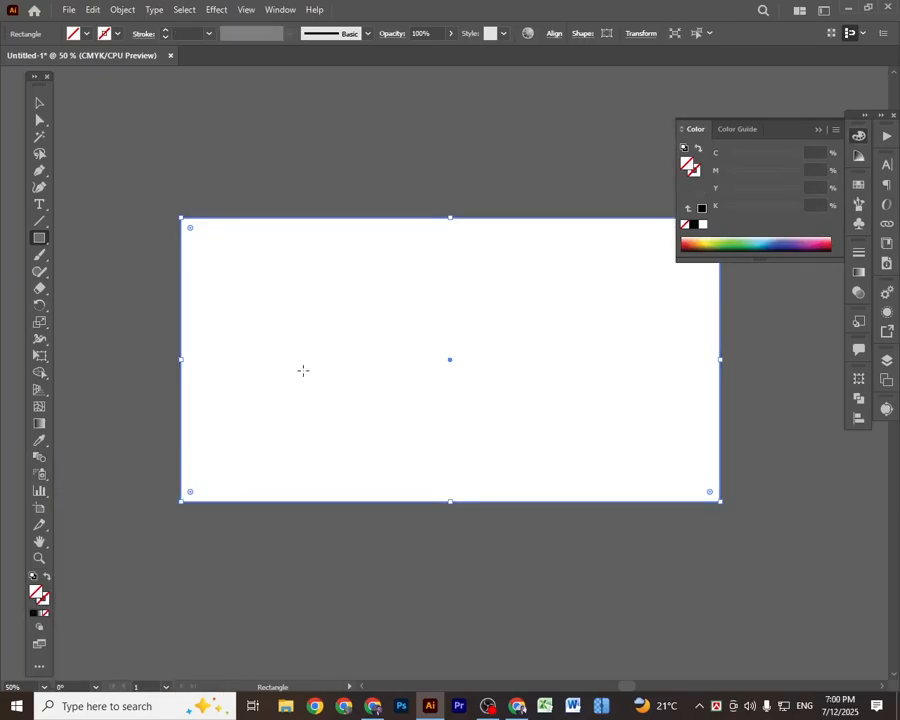
Step: Fill the rectangle with pure cyan, C 100, M 0, Y 0, K 0
click(859, 137)
click(859, 137)
click(743, 207)
drag(741, 208, 720, 208)
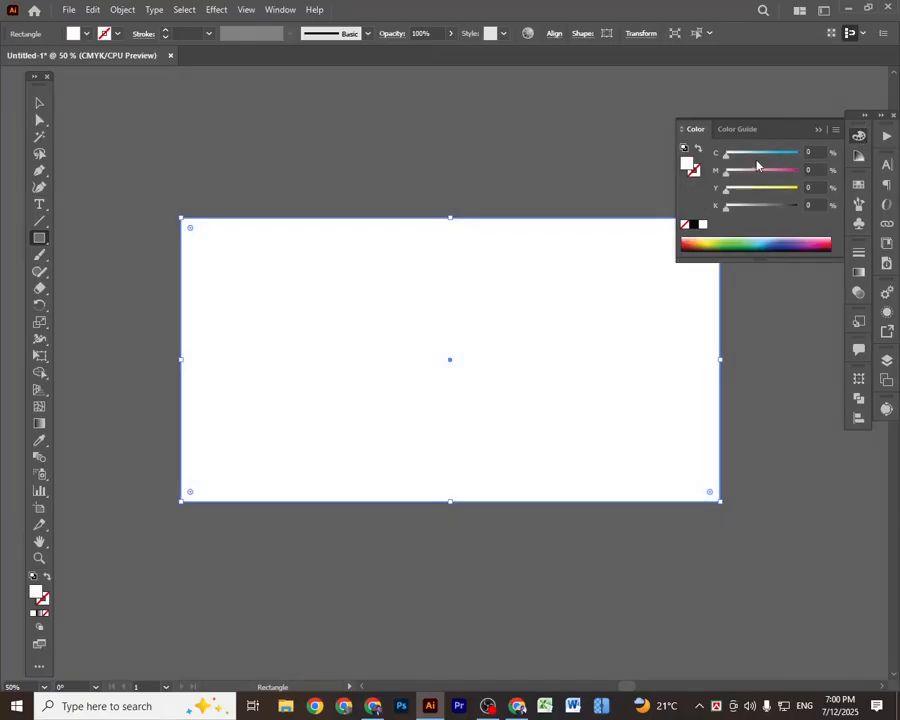
drag(738, 157, 829, 155)
drag(727, 189, 705, 156)
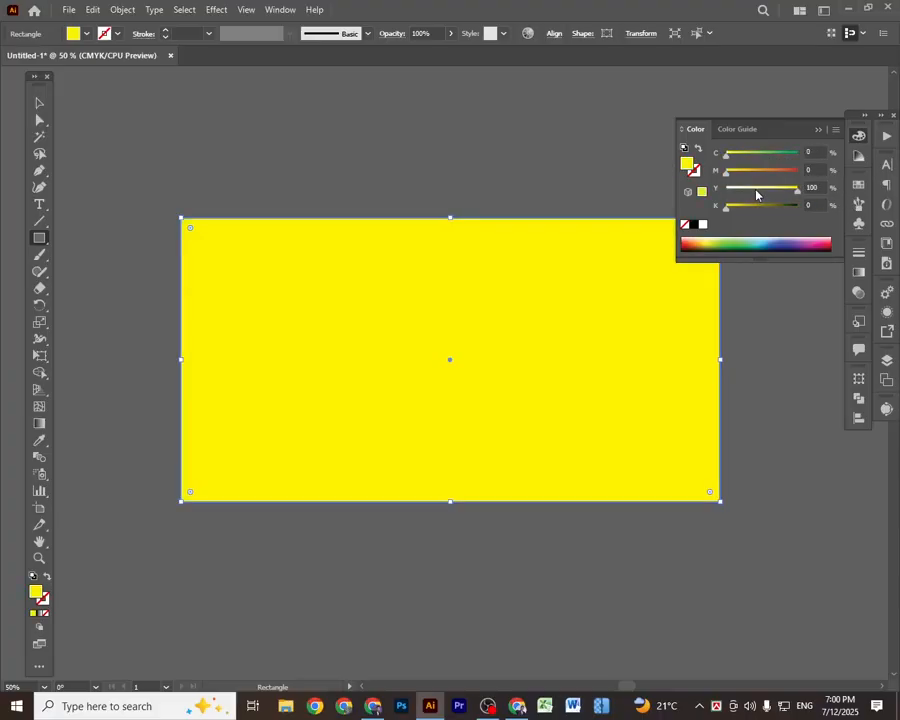
drag(761, 207, 725, 208)
drag(766, 174, 724, 173)
drag(774, 156, 799, 156)
drag(770, 194, 604, 208)
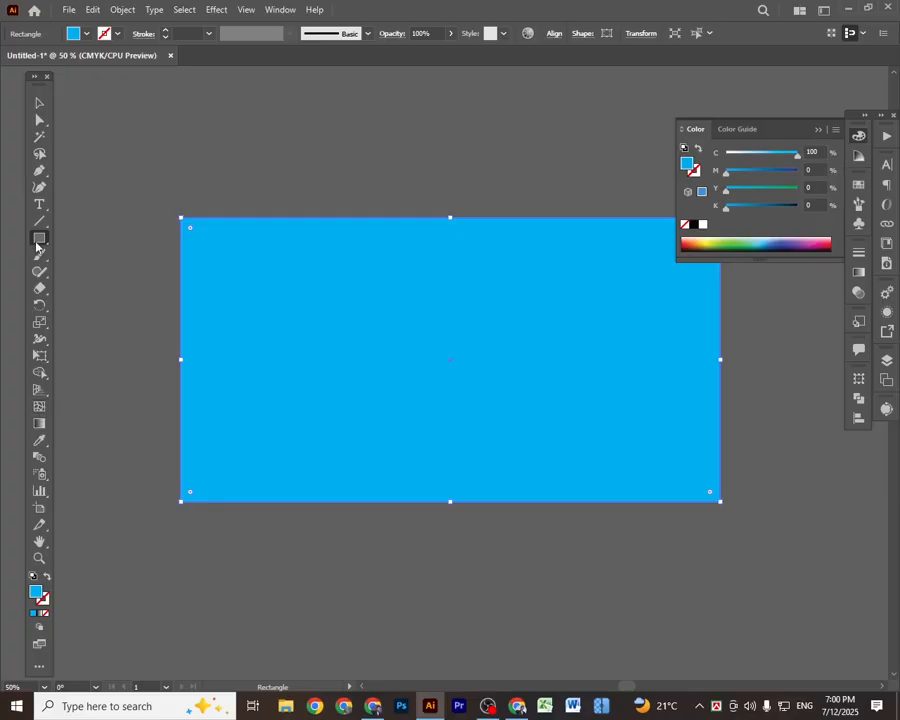
Step: Add a gradient mesh point near the rectangle's upper-left corner with the Mesh tool and set its cyan to 51%
click(40, 408)
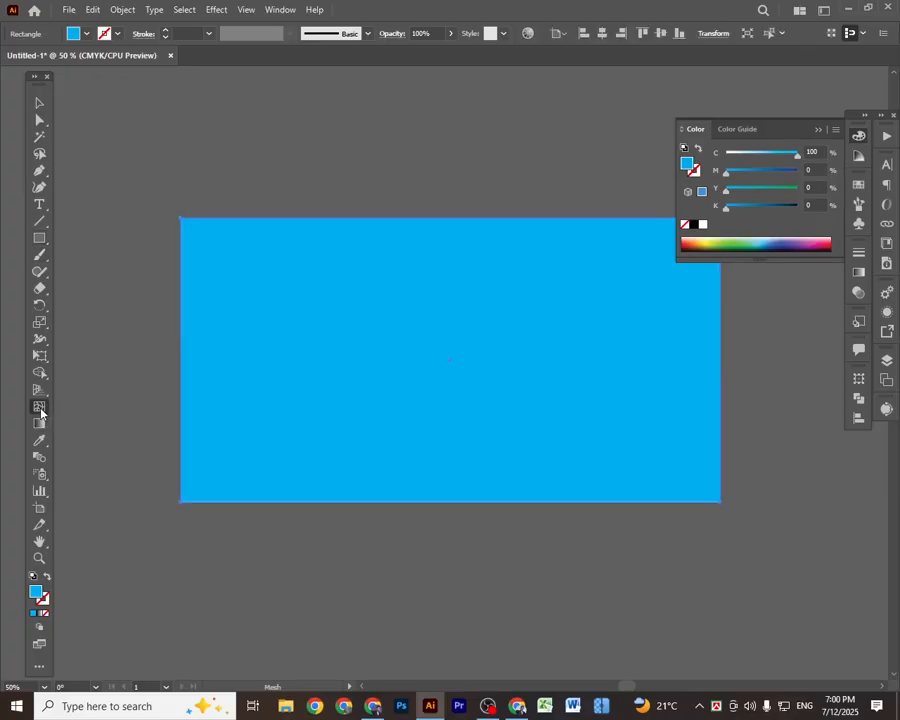
click(231, 278)
click(778, 156)
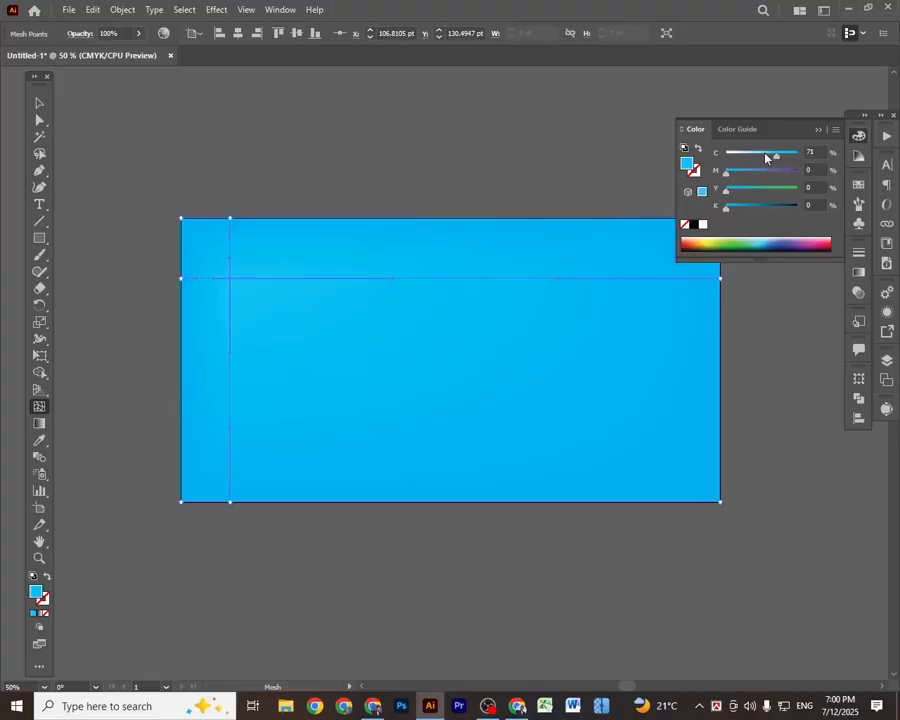
drag(776, 156, 762, 155)
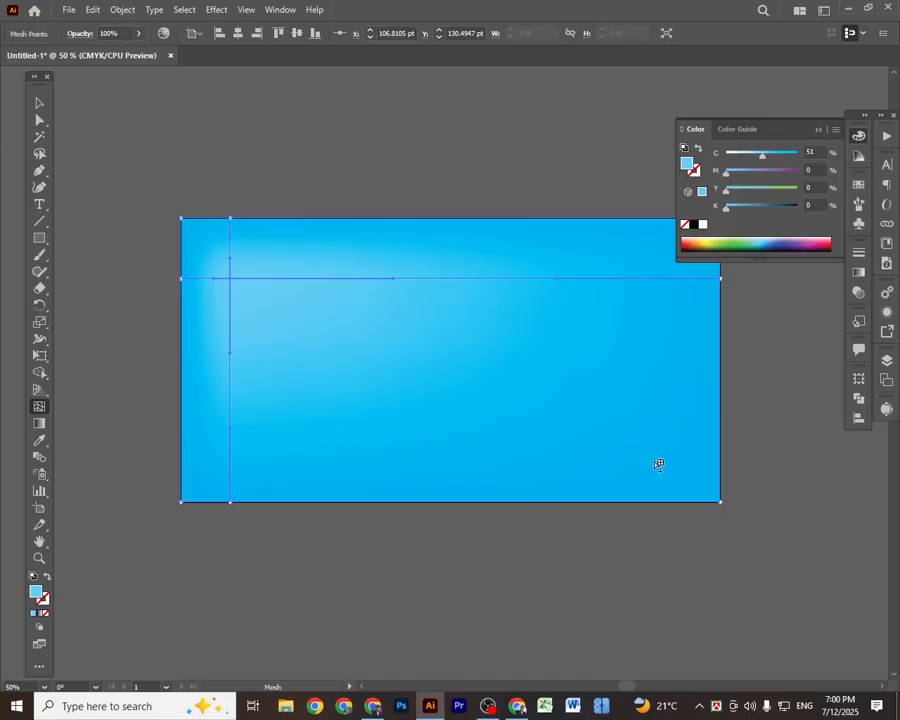
Step: Add a mesh point near the rectangle's lower-right corner, set its cyan to 27%, and add another in that colour near the upper-right corner
click(636, 431)
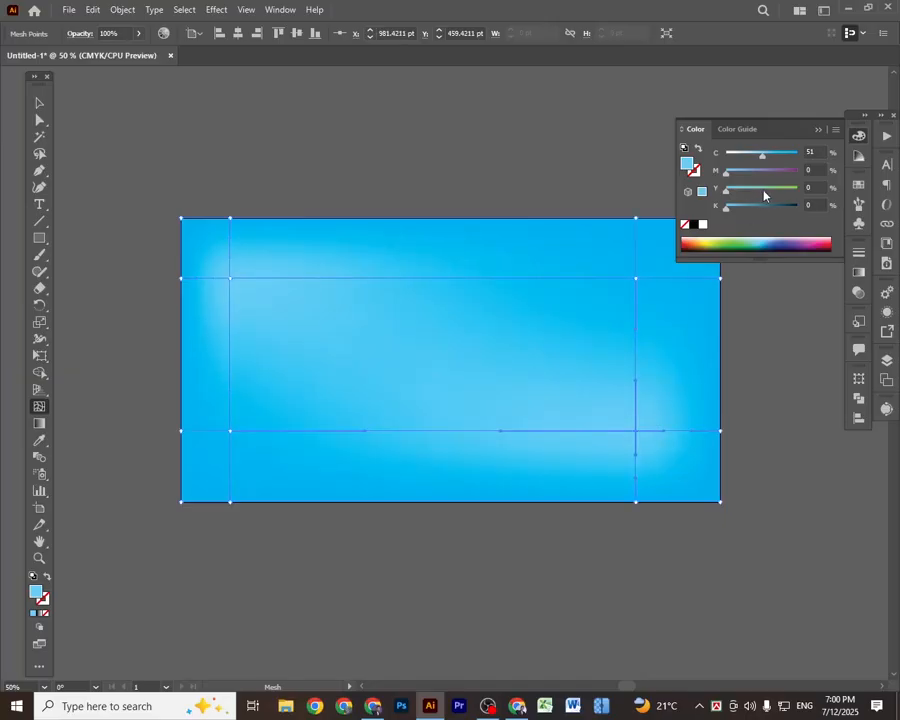
mouse_move(762, 156)
mouse_down()
mouse_move(726, 156)
mouse_move(760, 194)
mouse_move(725, 189)
mouse_move(734, 154)
mouse_move(745, 154)
mouse_up()
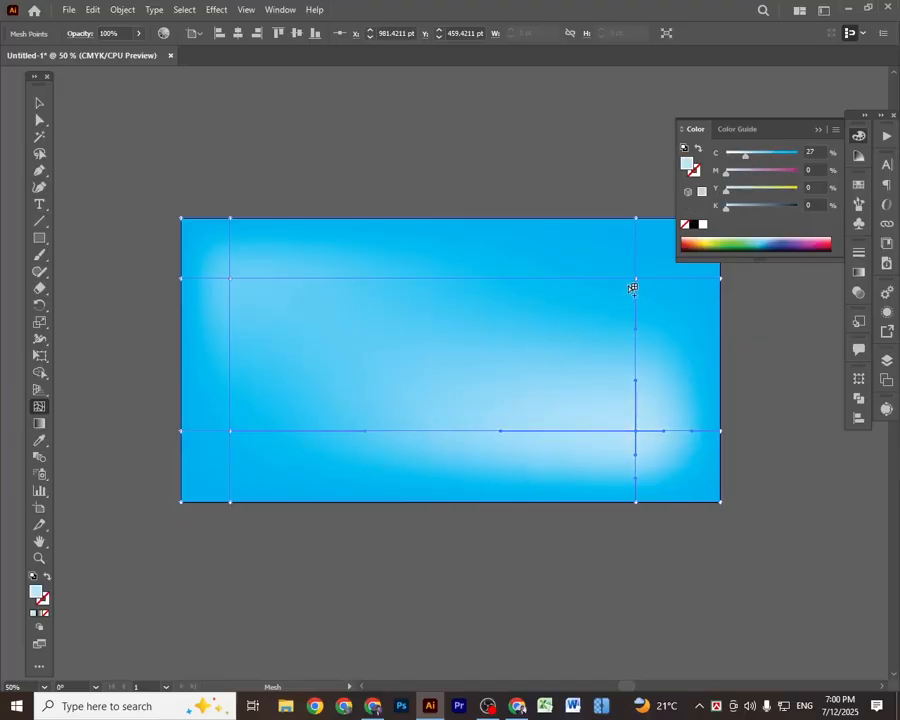
click(584, 261)
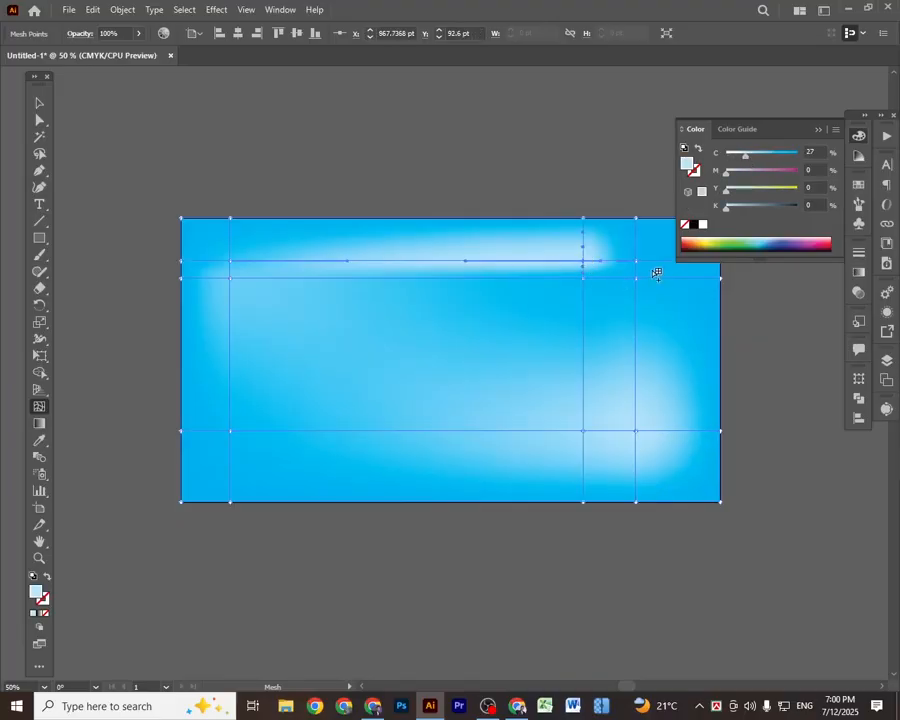
Step: Set the existing mesh point near the rectangle's lower-left corner to 100% cyan
click(231, 432)
drag(786, 154, 670, 167)
drag(761, 160, 798, 155)
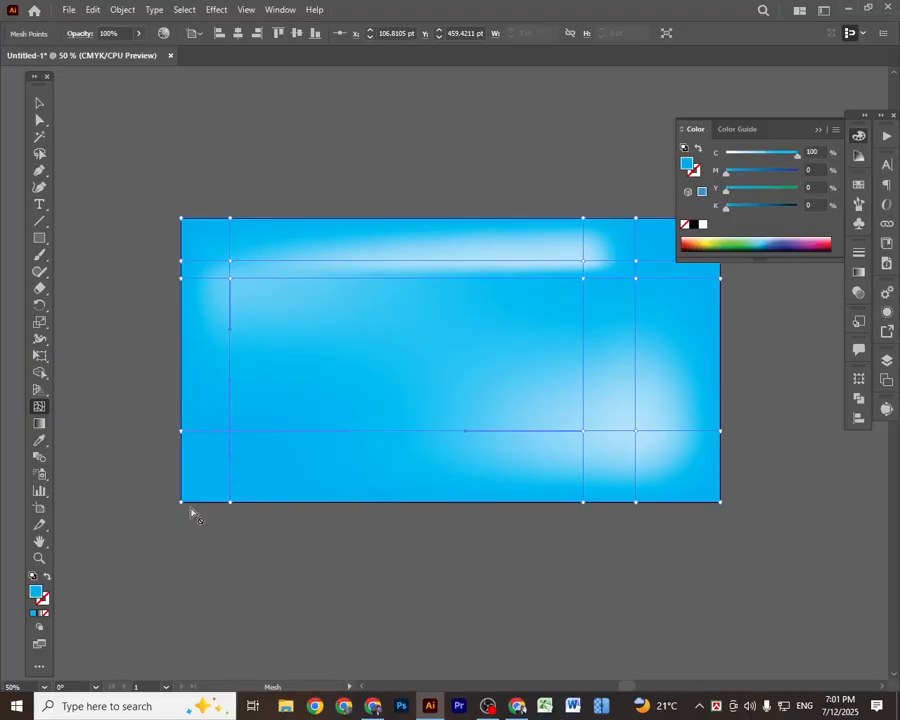
Step: Set the mesh point at the rectangle's lower-left corner to 7% cyan and add another point in that colour near the centre
click(183, 503)
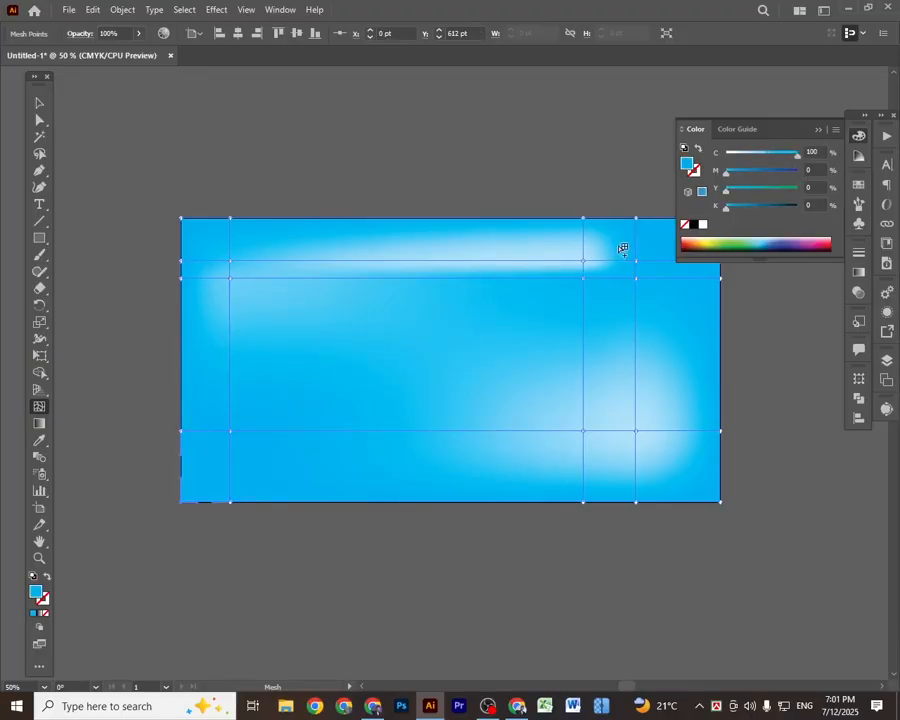
drag(797, 152, 731, 155)
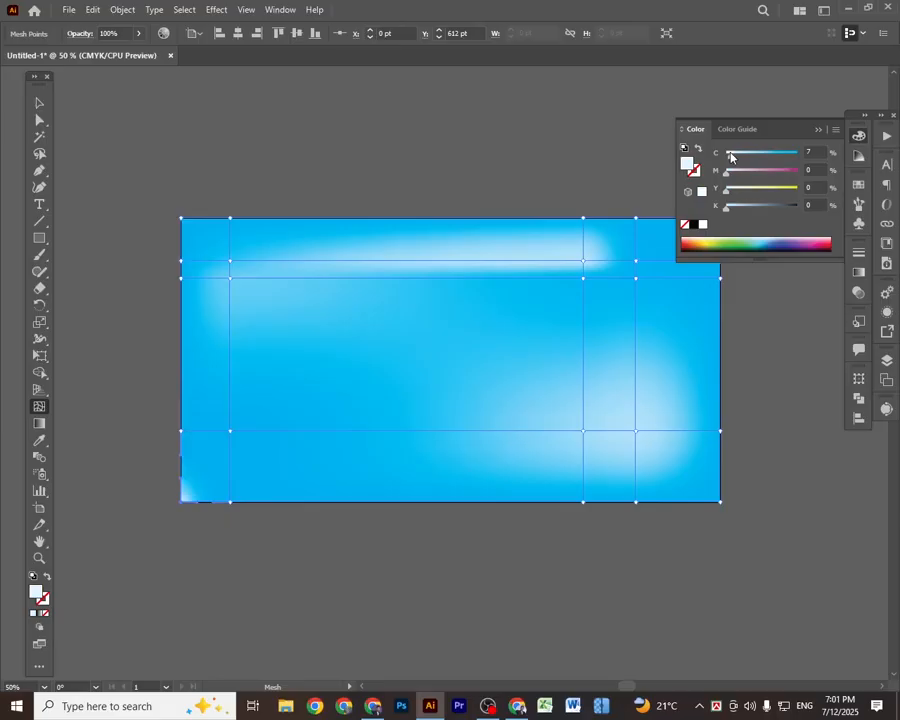
click(422, 359)
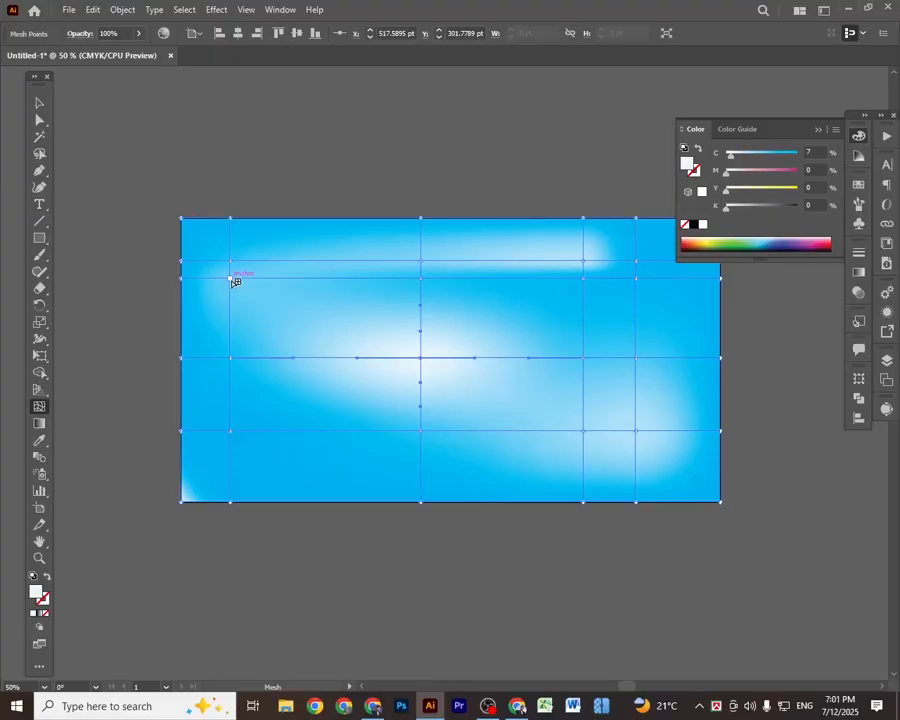
Step: Bend the upper gradient bands by shifting the left mesh point down, the top-centre point up-left and the upper-right point down
drag(235, 282, 236, 302)
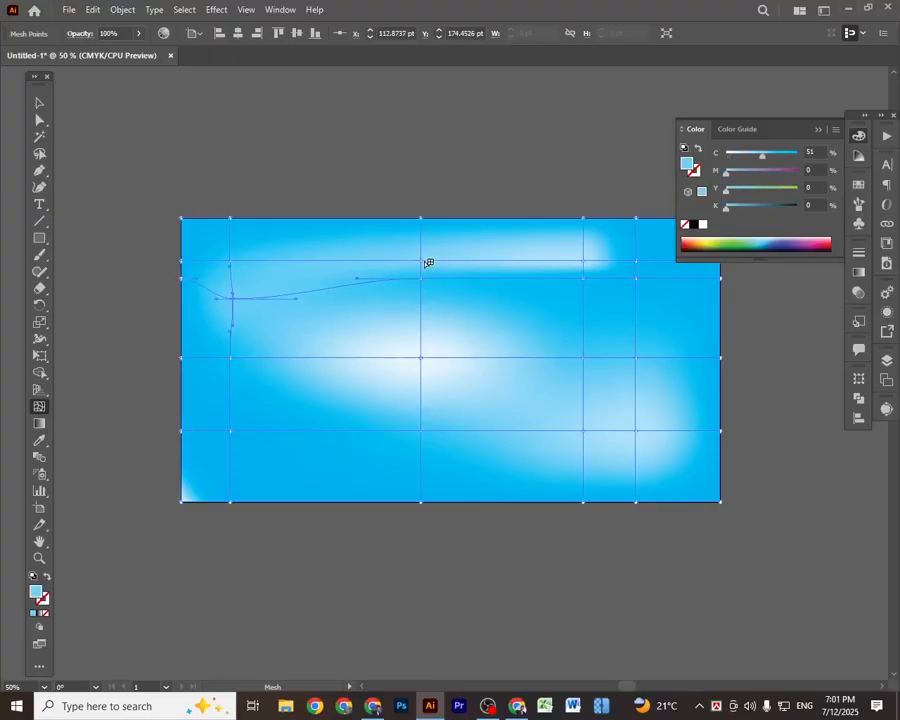
drag(424, 262, 406, 244)
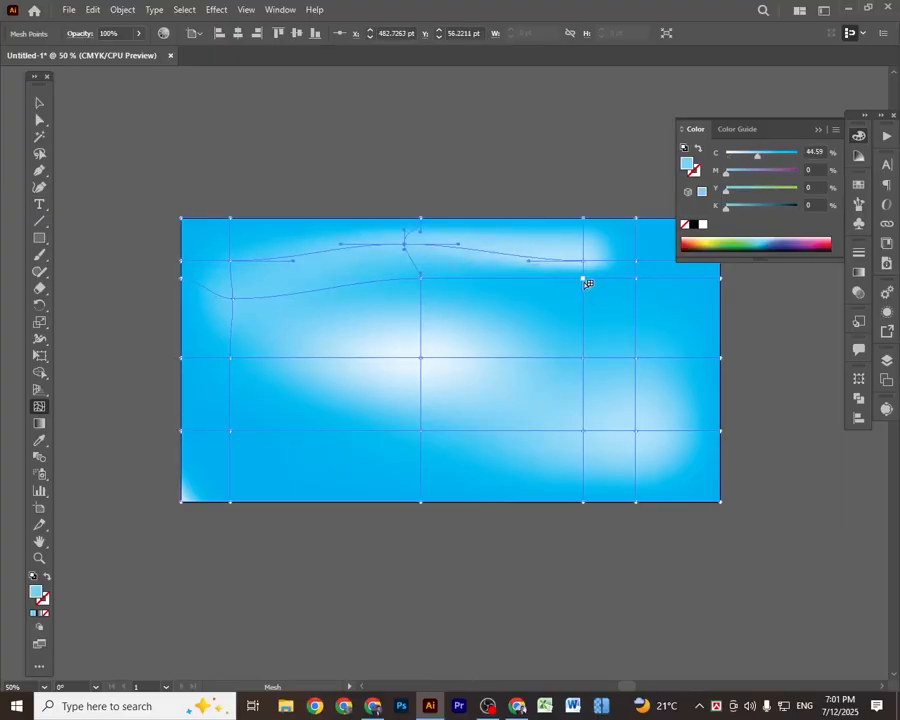
drag(584, 279, 585, 313)
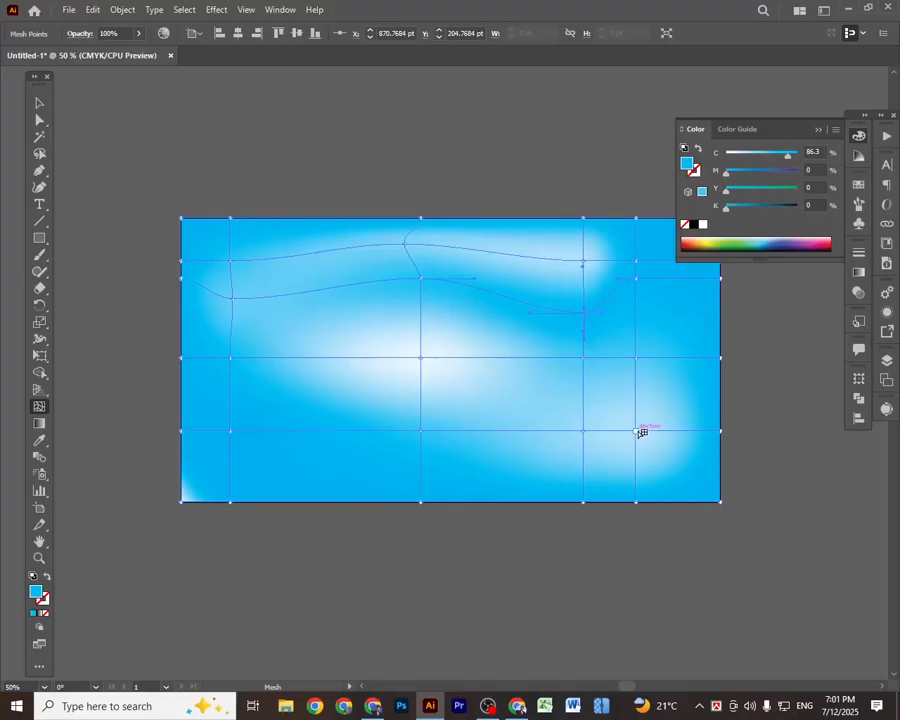
Step: Reshape the lower gradient by moving the mesh points at the lower right and lower centre down and to the left, then deselect the mesh
drag(636, 429, 534, 457)
key(ctrl+z)
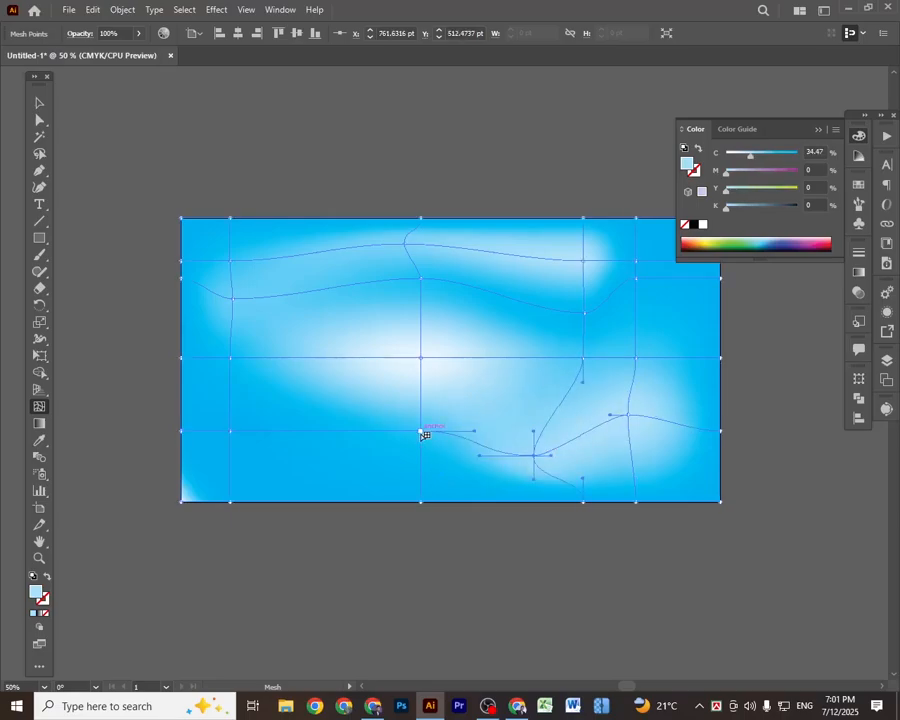
drag(422, 432, 354, 461)
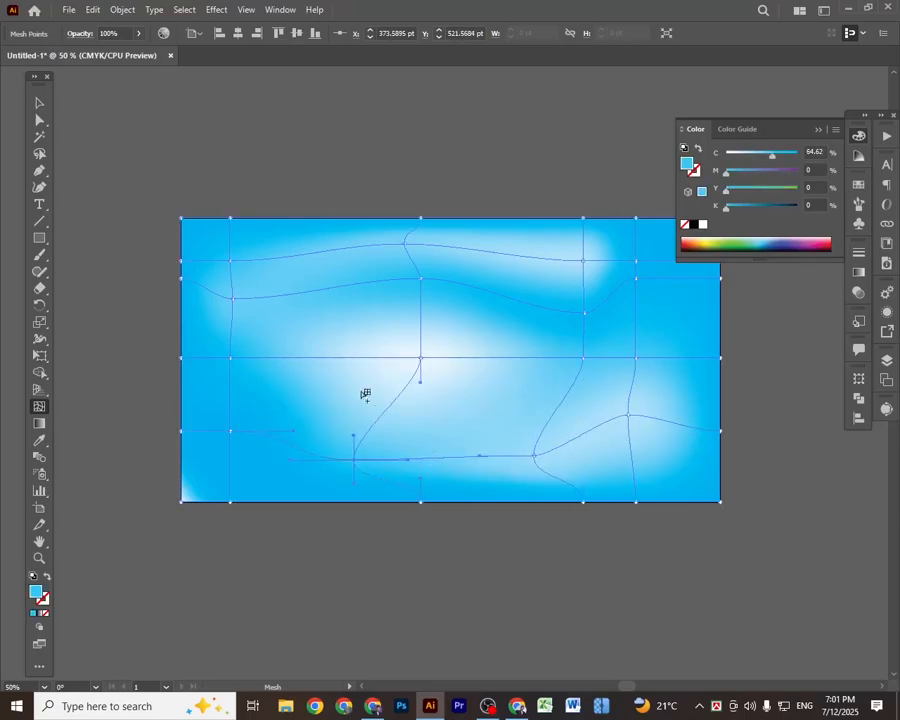
click(39, 101)
click(424, 573)
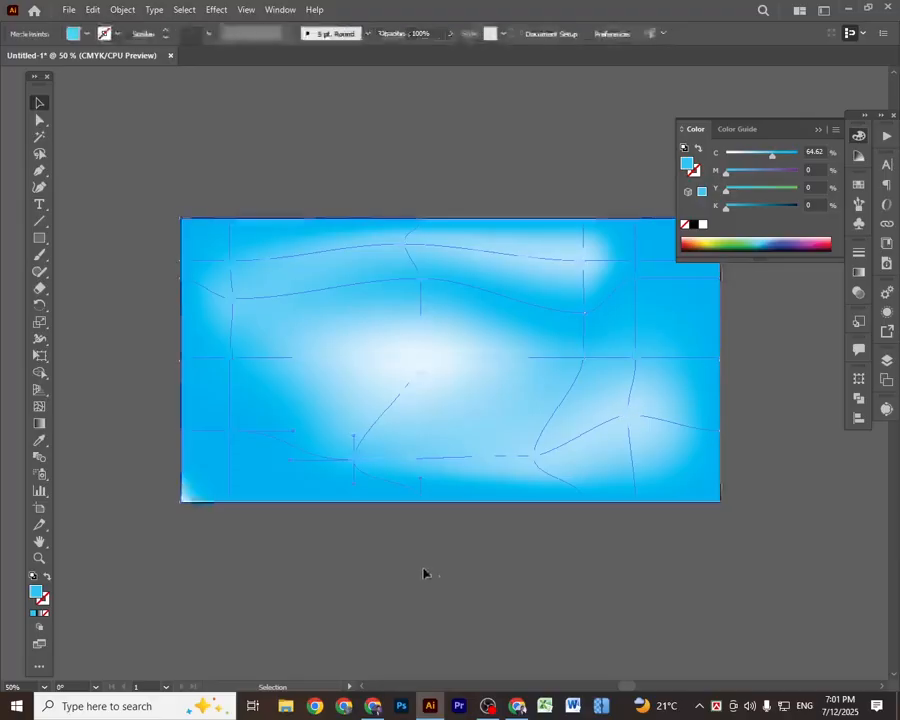
scroll(531, 536, down, 2)
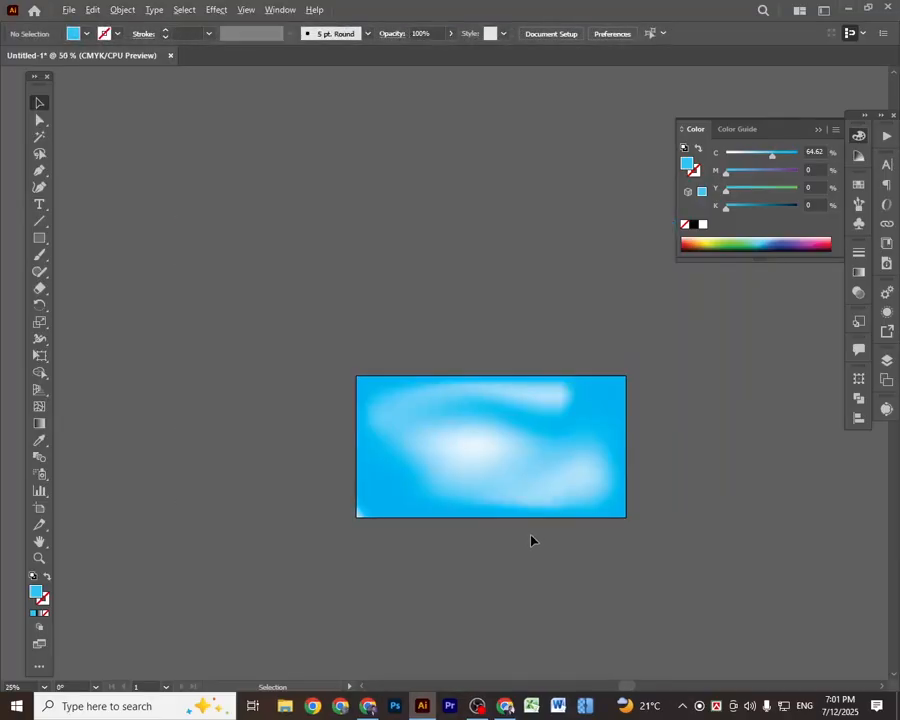
scroll(531, 538, up, 3)
scroll(550, 542, down, 1)
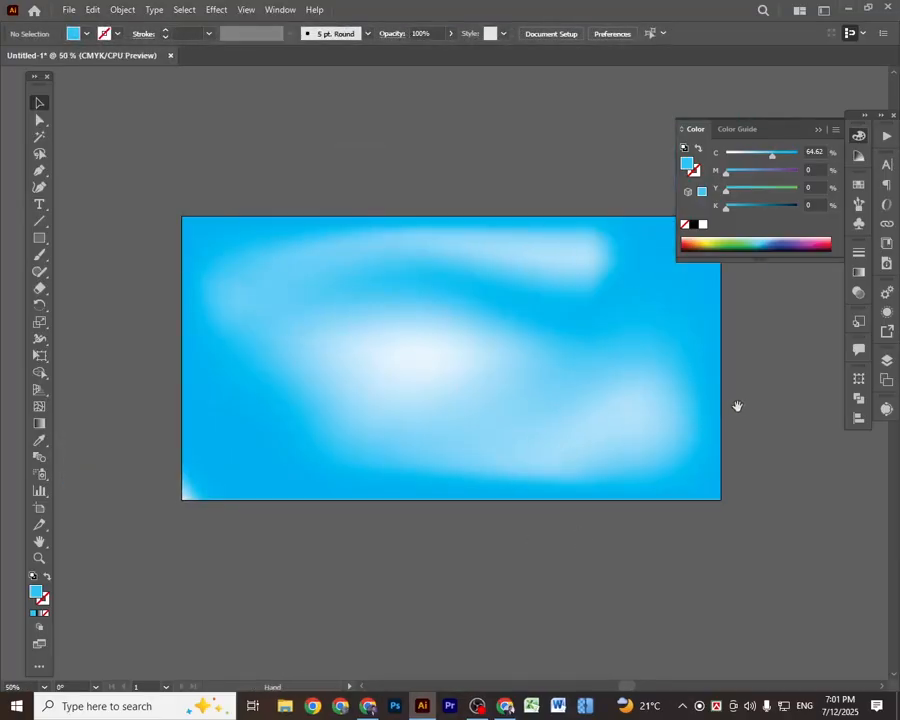
drag(737, 406, 719, 420)
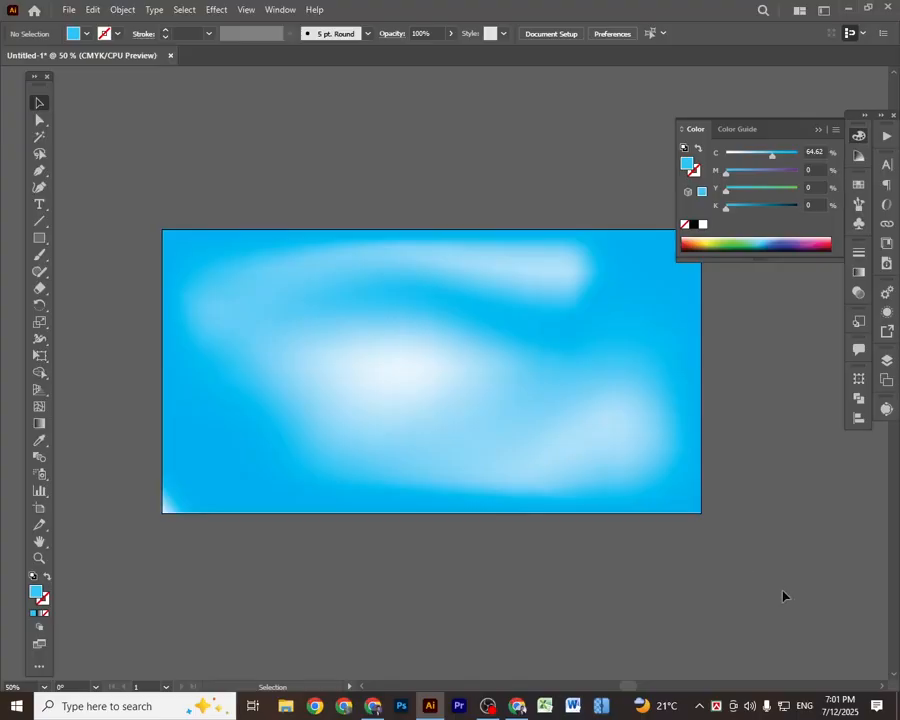
Step: Draw a vertical line with a 0.25 pt black stroke along the rectangle's left edge and duplicate it near the right edge
click(40, 221)
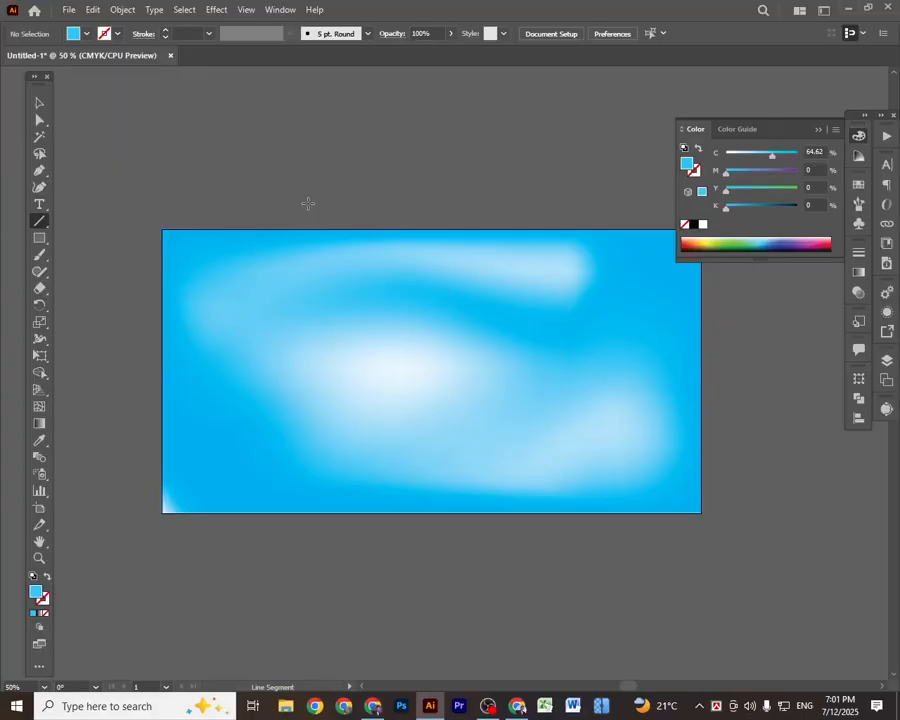
drag(162, 229, 164, 516)
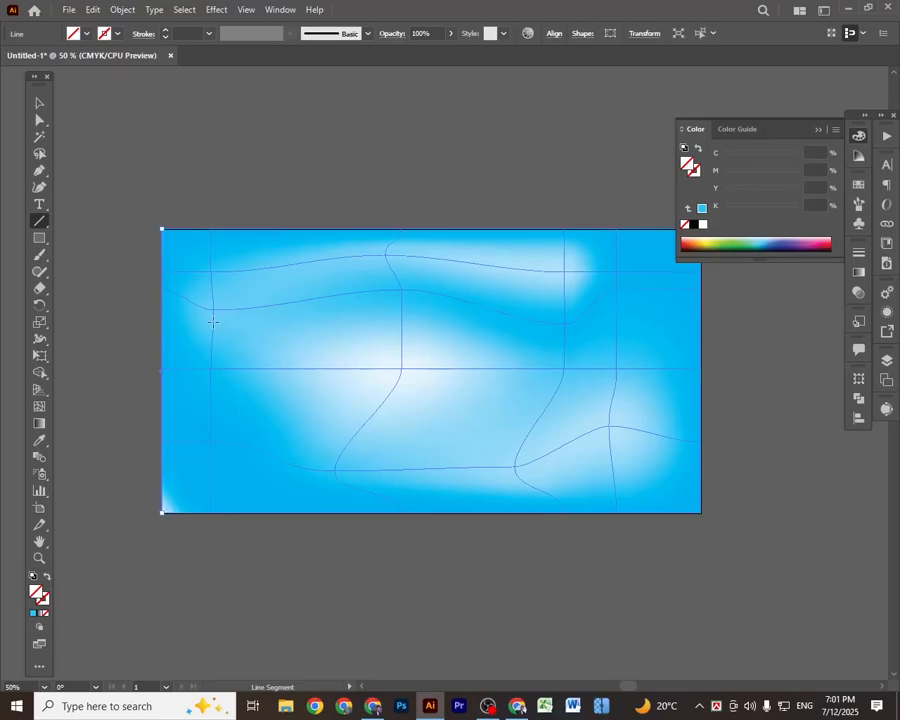
scroll(194, 33, up, 1)
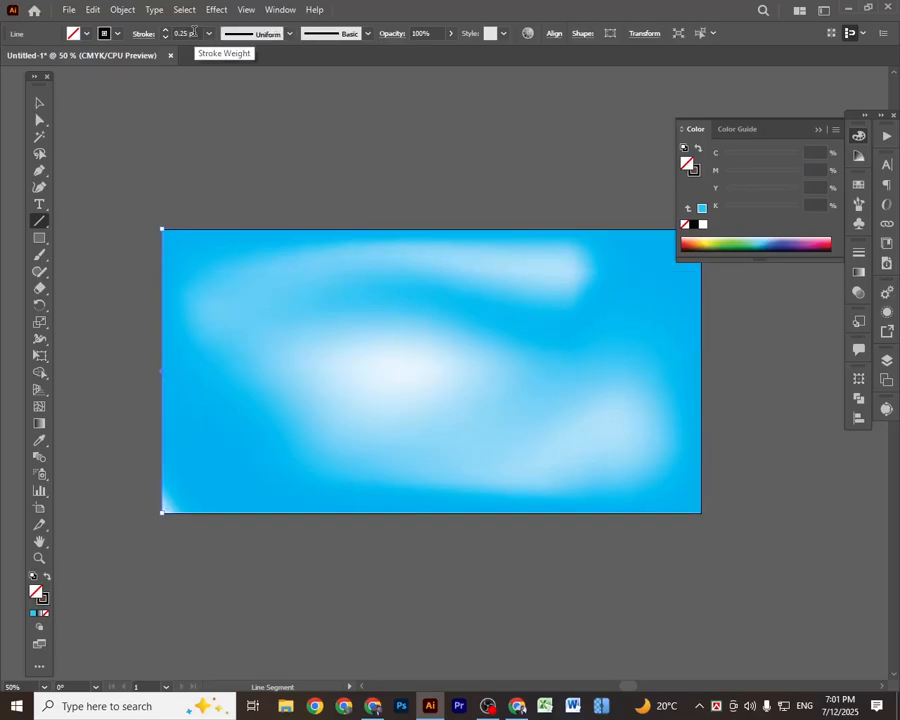
click(39, 102)
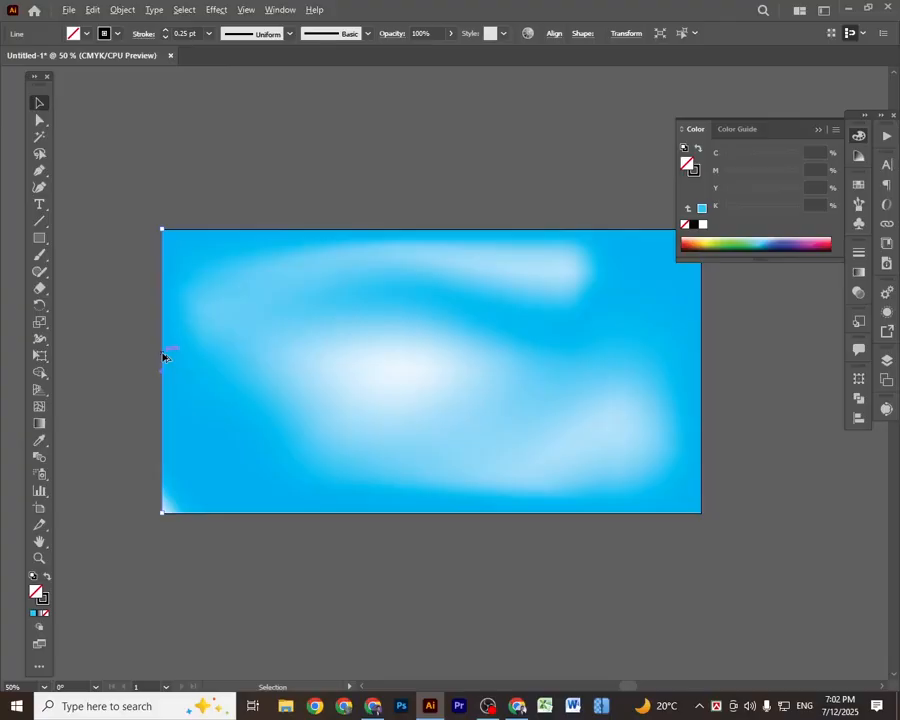
drag(163, 357, 697, 406)
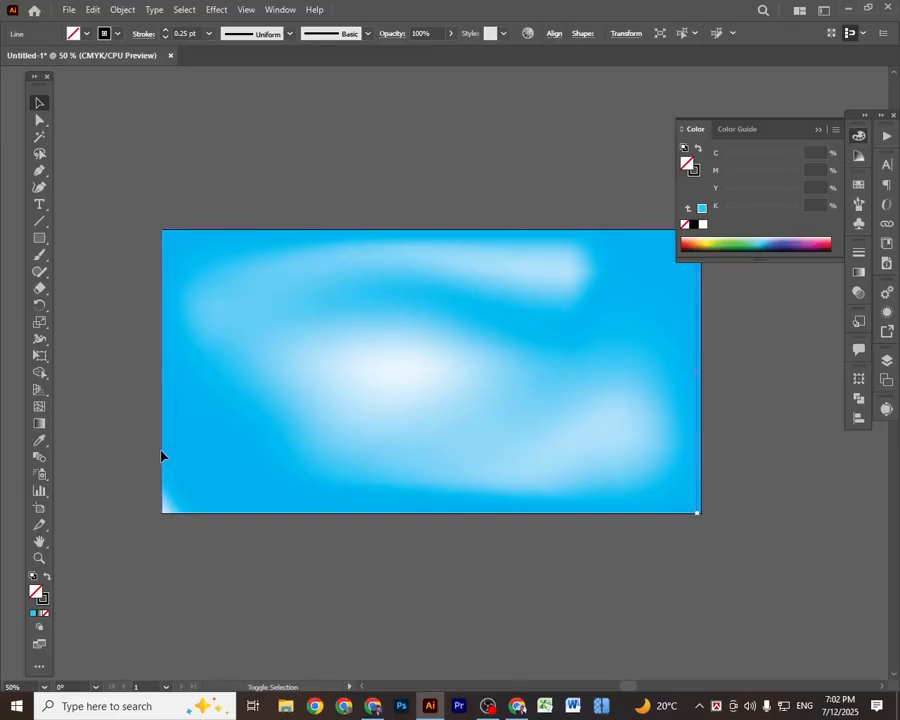
Step: Lock the gradient-mesh rectangle so only the lines can be selected, and select the vertical line near the right edge
click(349, 443)
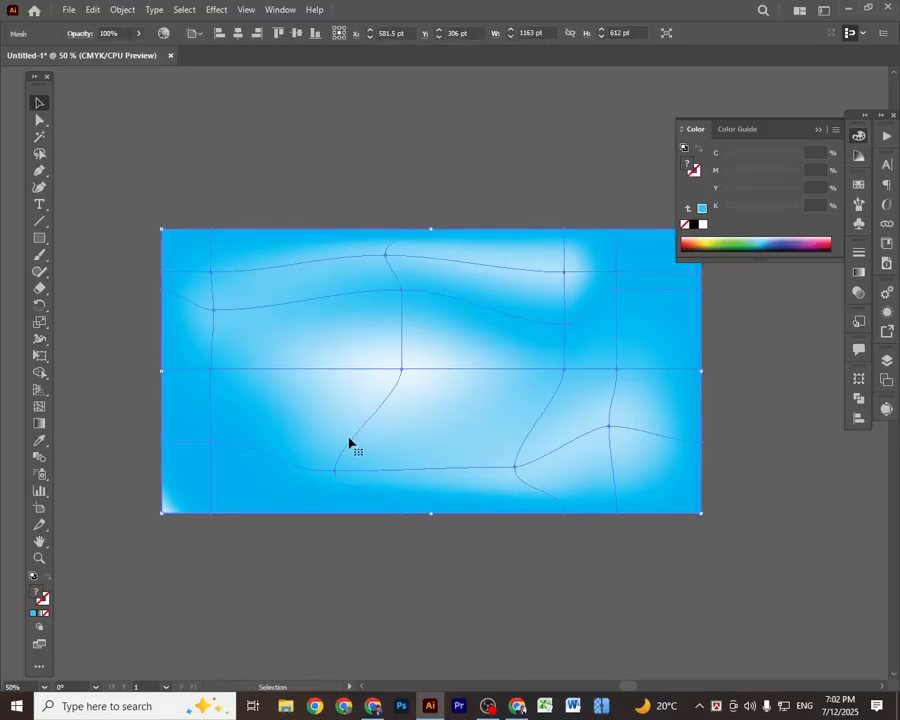
key(a)
click(89, 389)
key(v)
drag(110, 379, 237, 473)
drag(657, 358, 797, 424)
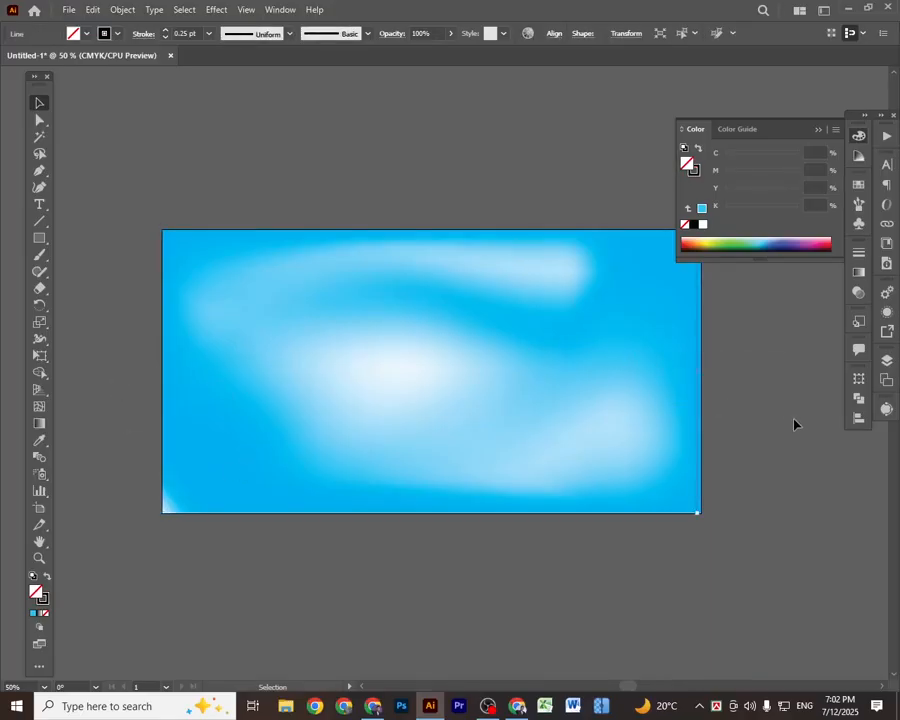
Step: Give the line near the right edge a yellow stroke, C 0, M 0, Y 100, K 0, with a weight of 8 pt
click(694, 172)
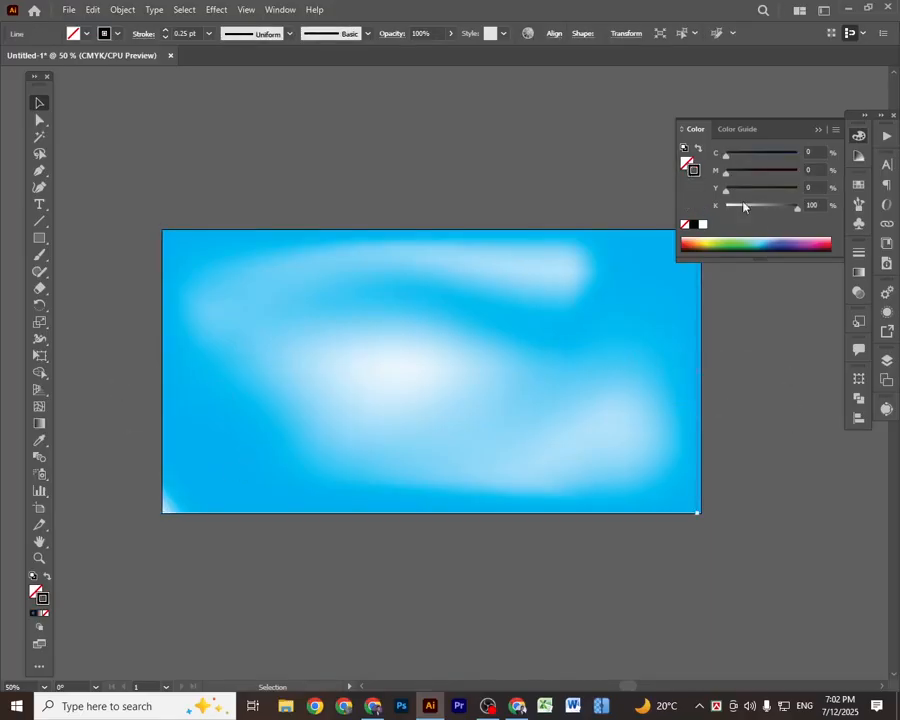
mouse_move(773, 207)
mouse_down()
mouse_move(726, 207)
mouse_move(827, 197)
mouse_up()
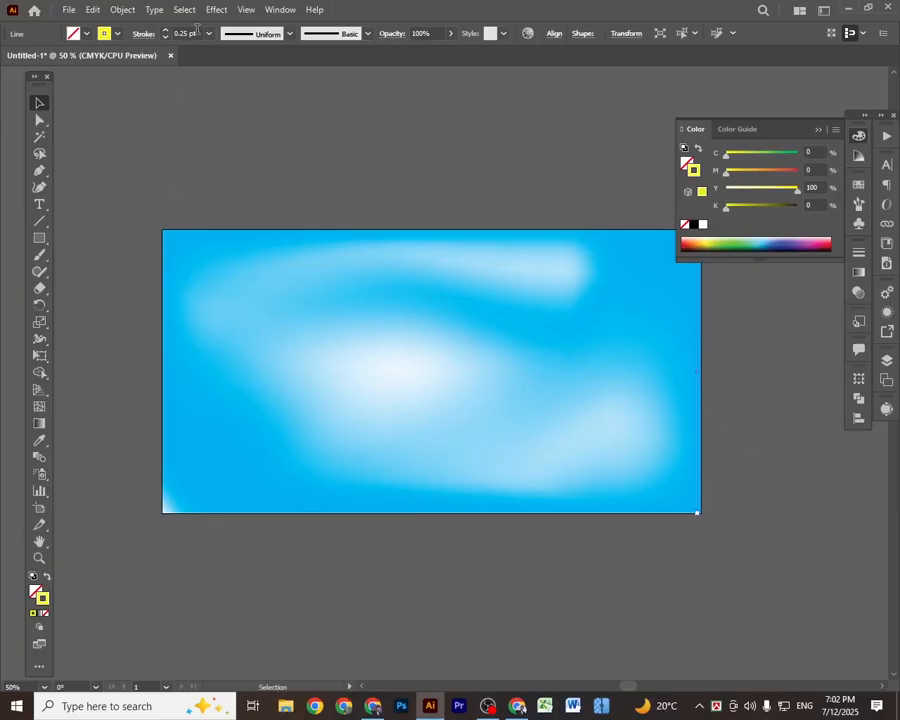
click(166, 31)
click(166, 31)
click(166, 31)
click(166, 31)
click(166, 31)
click(166, 31)
click(166, 31)
click(166, 31)
Step: Copy the yellow 8 pt stroke from the line near the right edge onto the left-edge line with the Eyedropper
drag(200, 338, 200, 338)
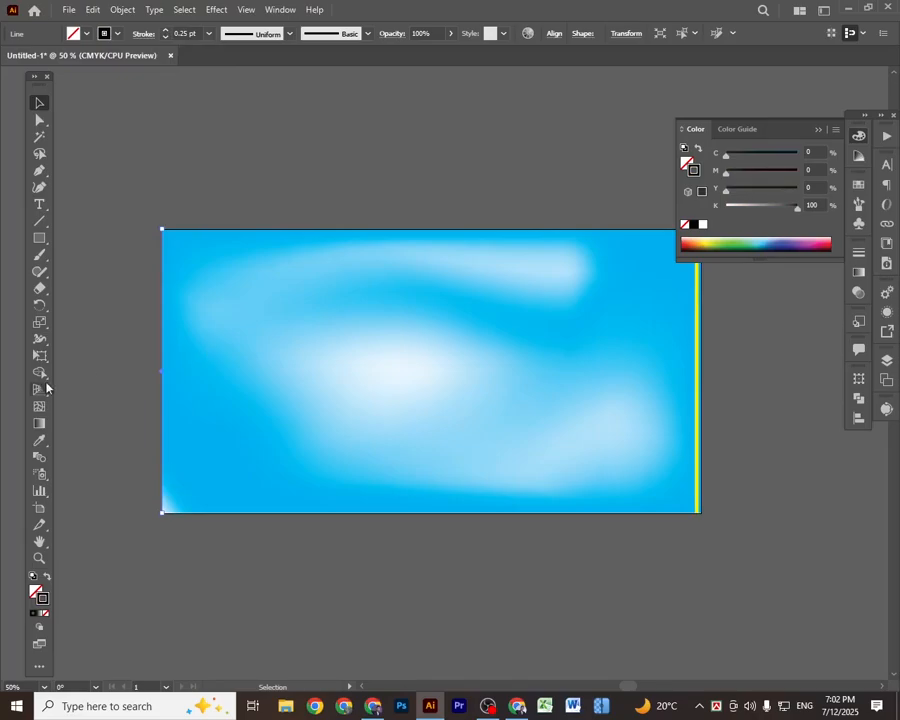
click(39, 440)
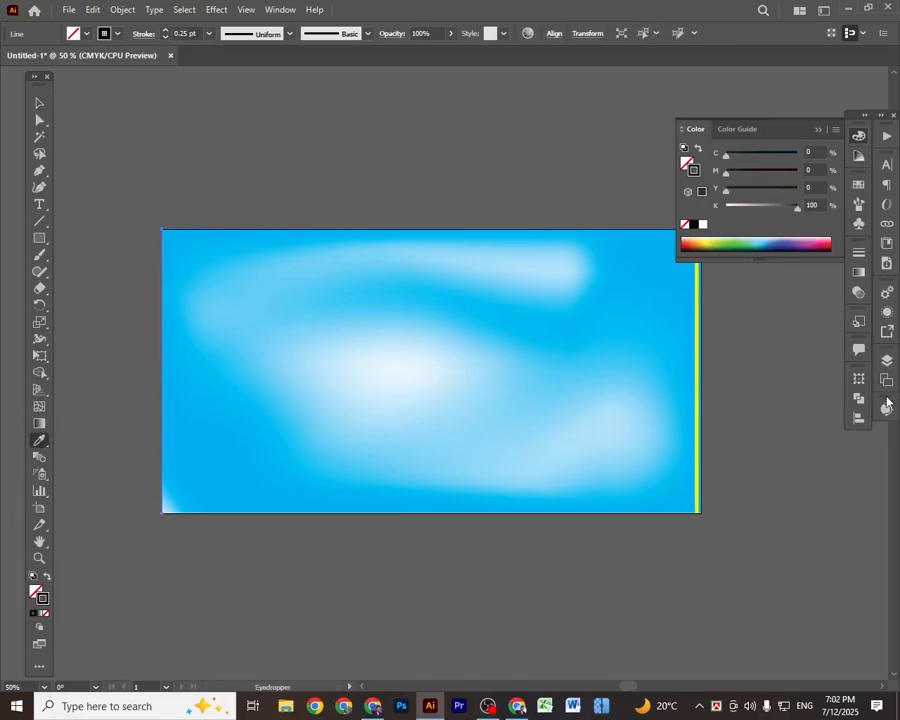
click(699, 400)
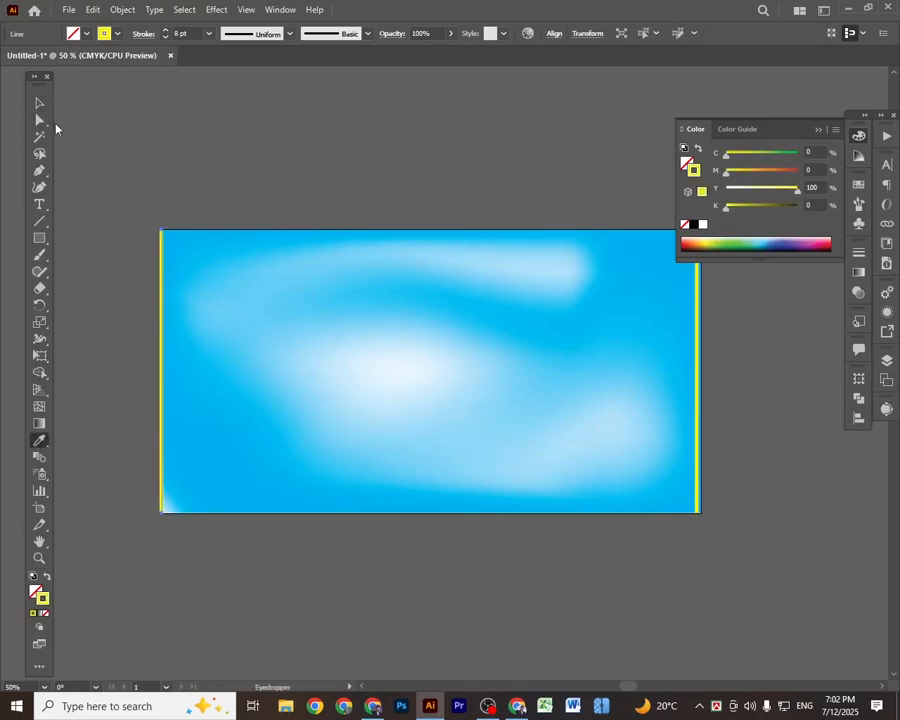
click(37, 103)
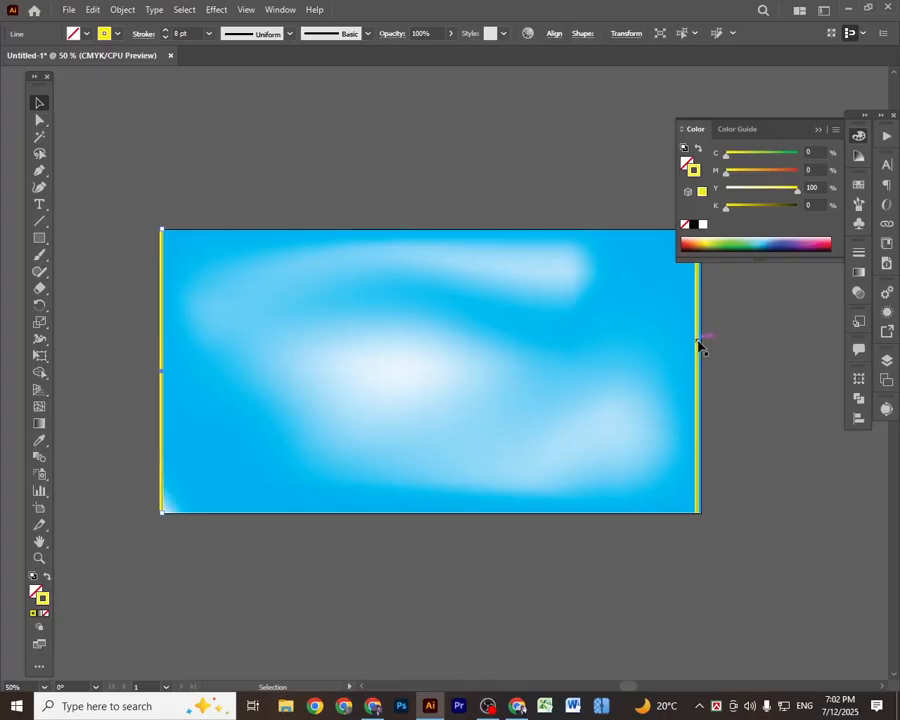
click(859, 137)
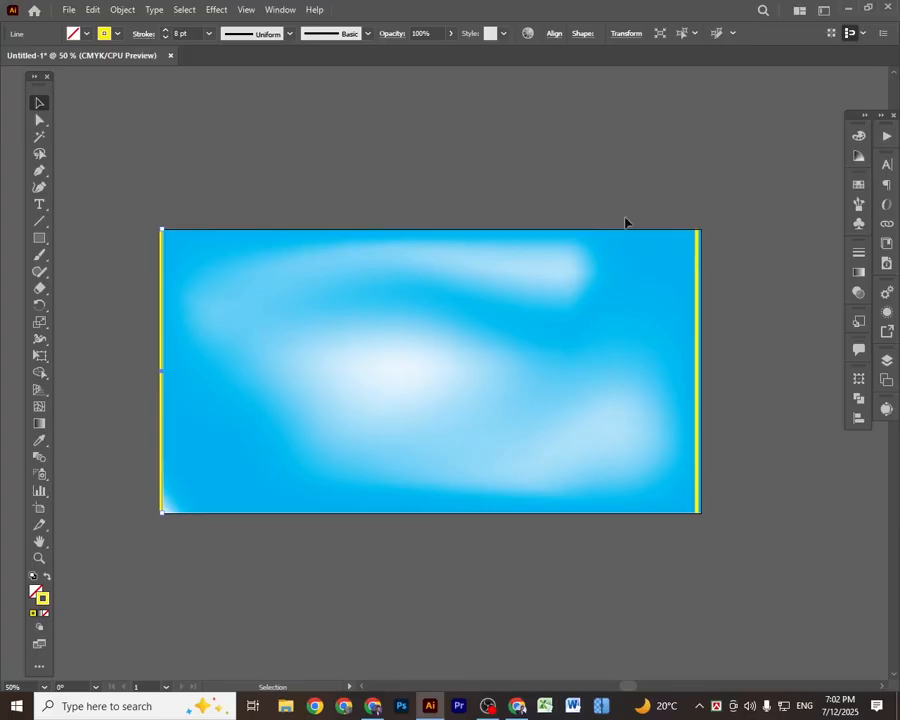
Step: Blend the two yellow vertical lines with the Blend tool, using Specified Steps spacing with 8 steps
drag(116, 190, 796, 350)
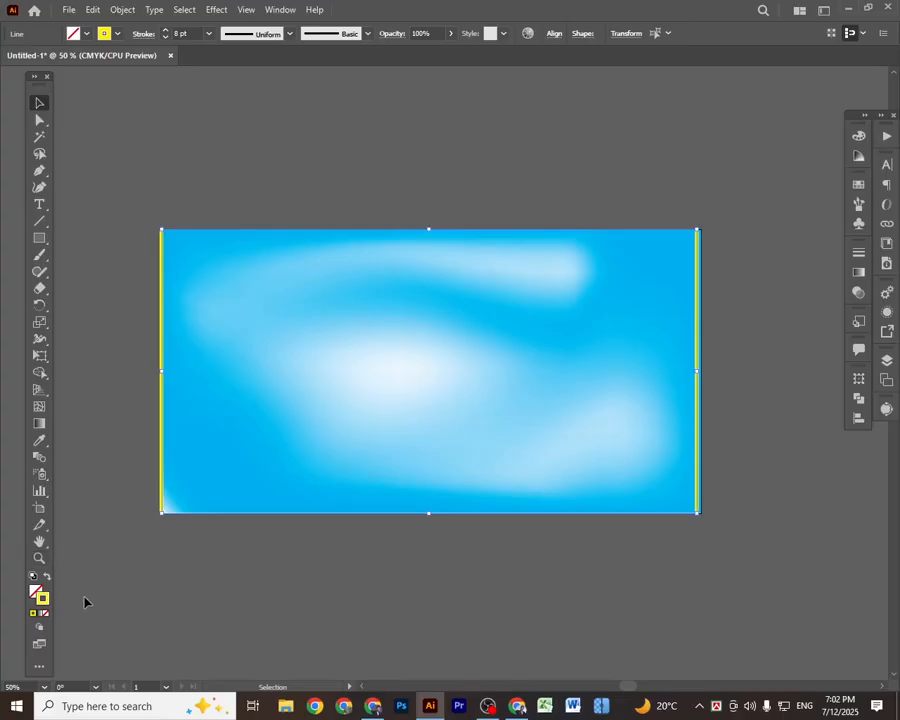
click(40, 458)
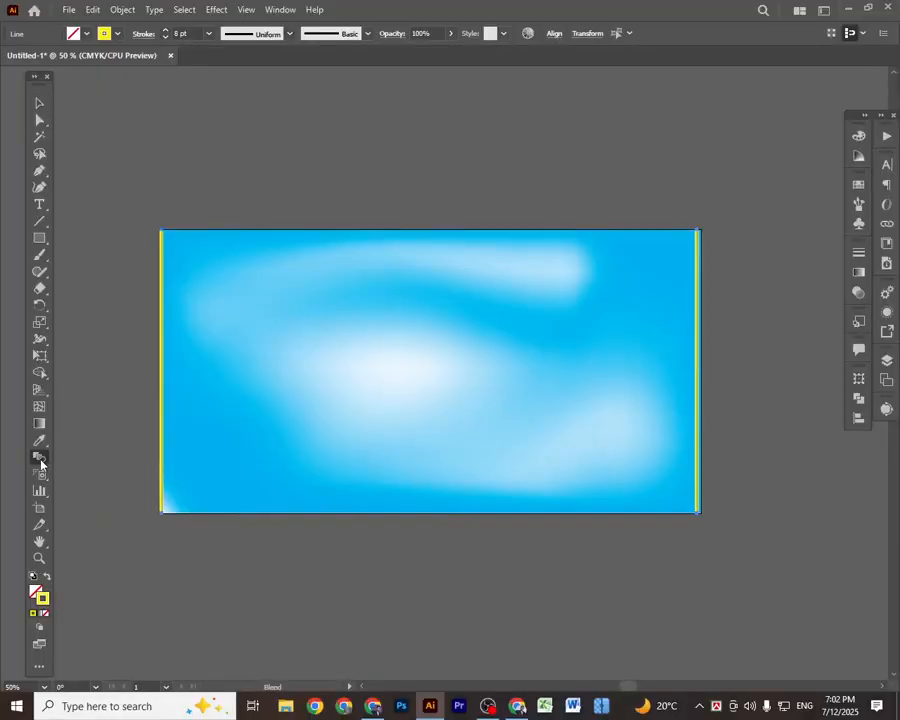
double_click(40, 458)
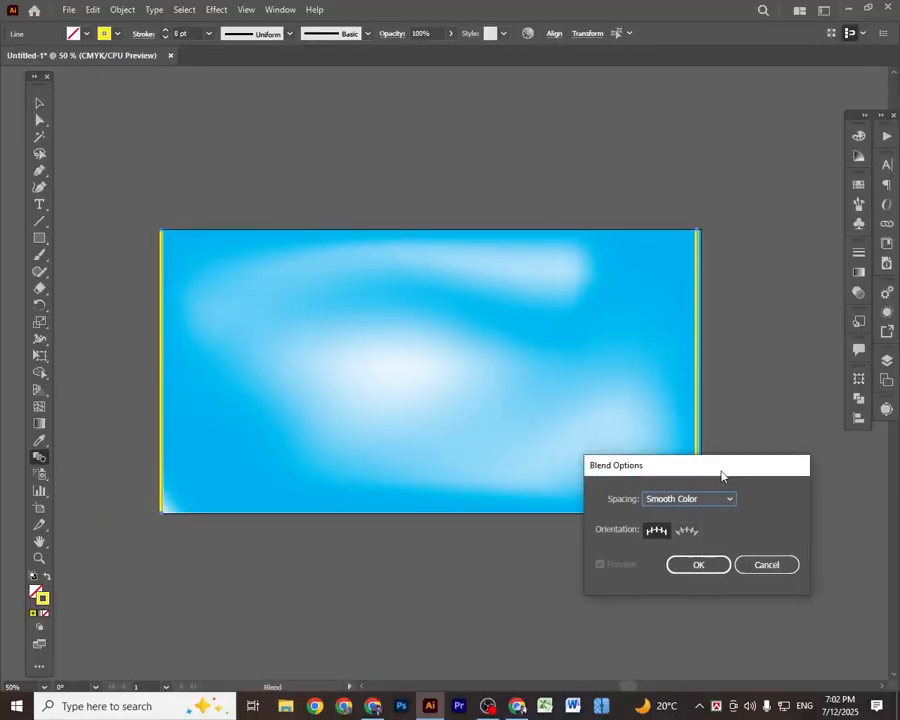
click(699, 460)
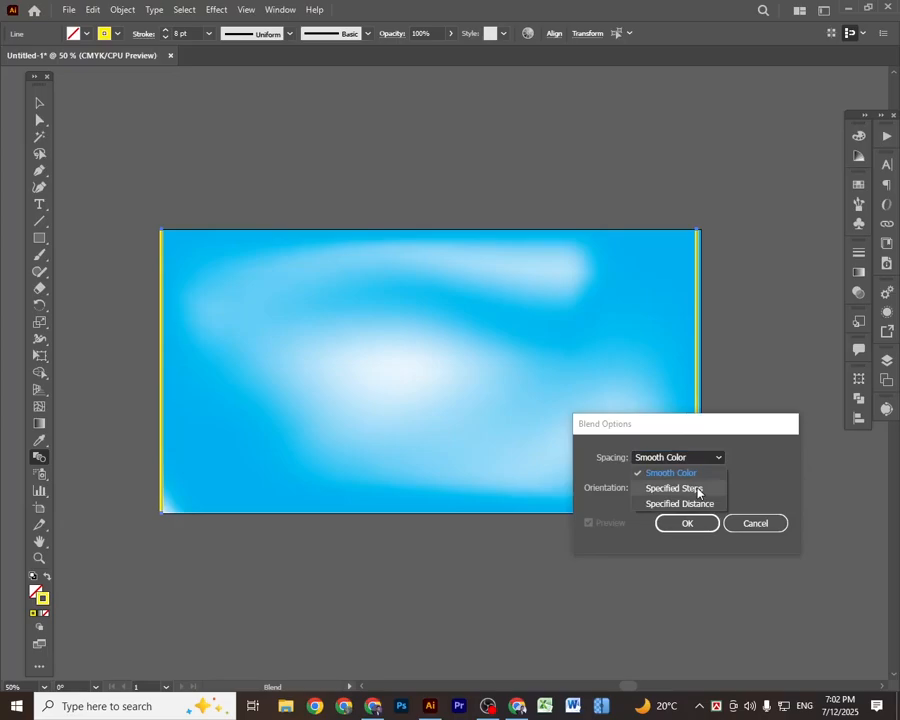
click(703, 489)
click(698, 522)
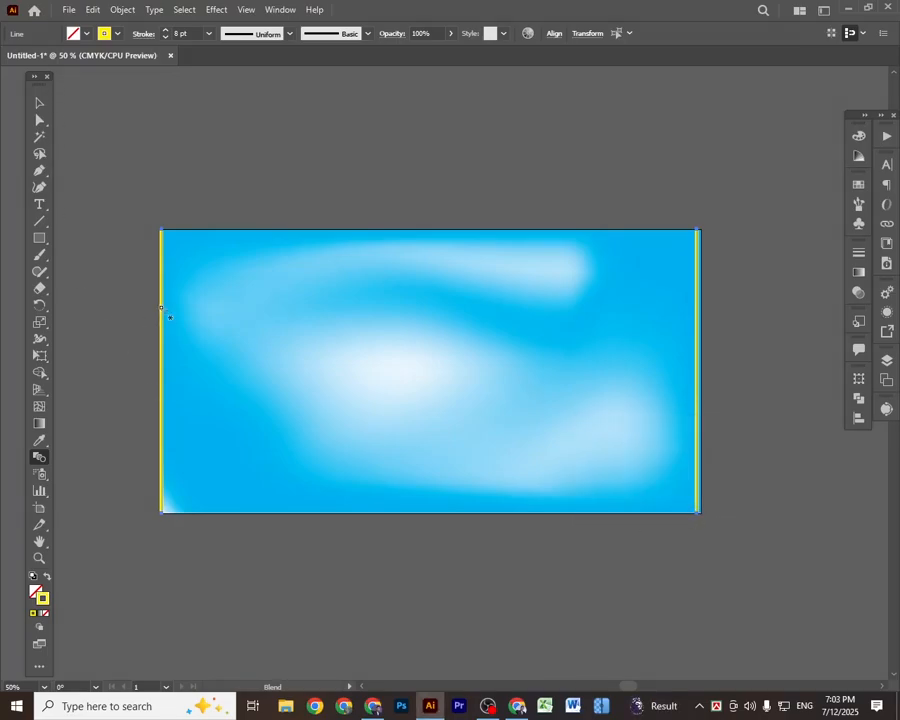
click(698, 339)
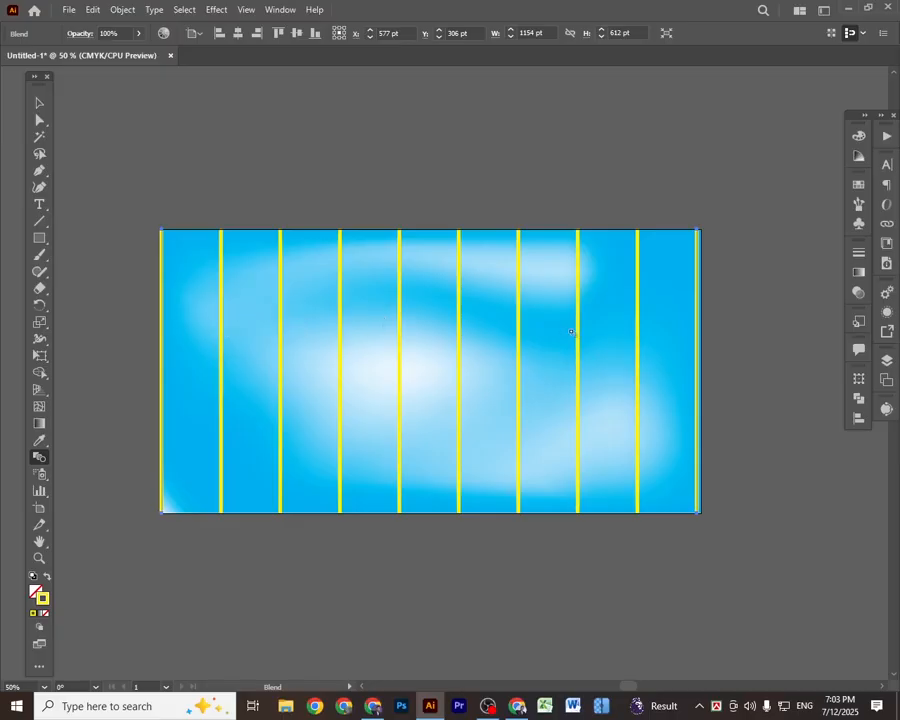
Step: Raise the blend of vertical yellow lines to 43 specified steps
double_click(39, 457)
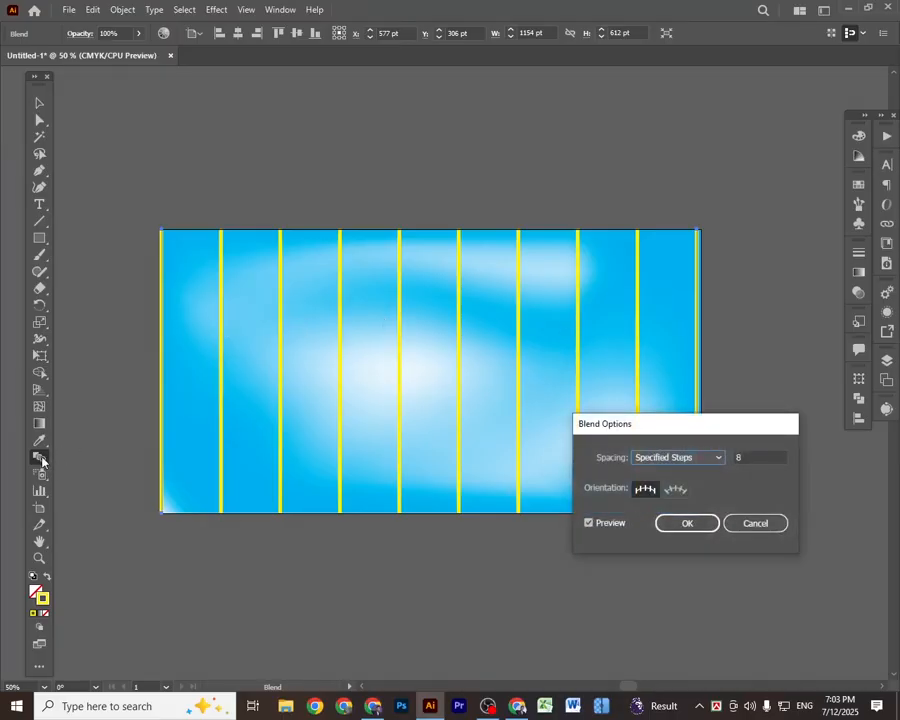
click(766, 457)
scroll(764, 456, up, 11)
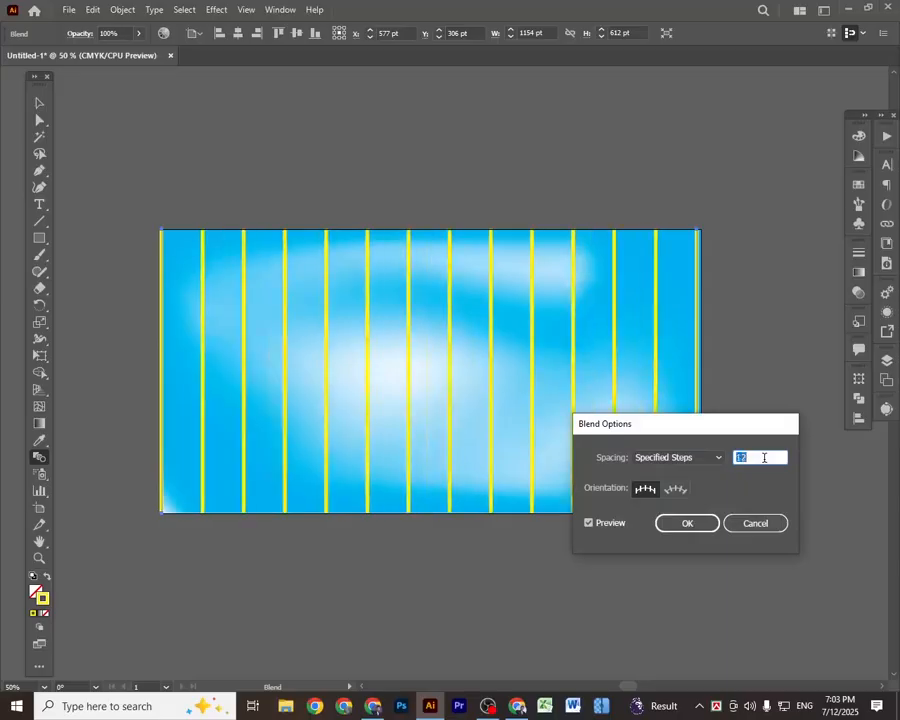
scroll(764, 456, up, 20)
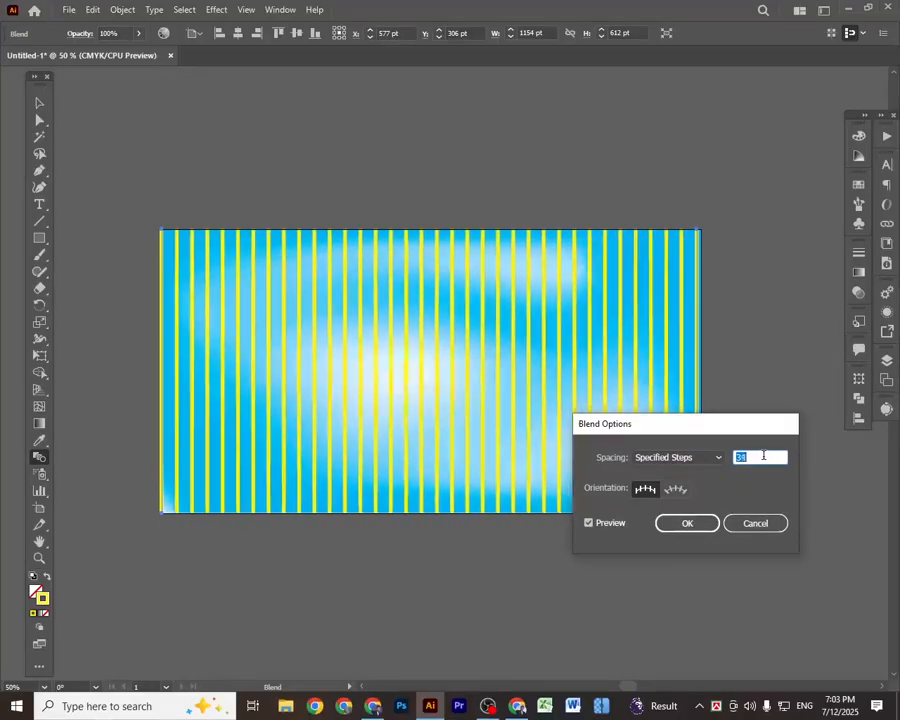
scroll(764, 456, down, 7)
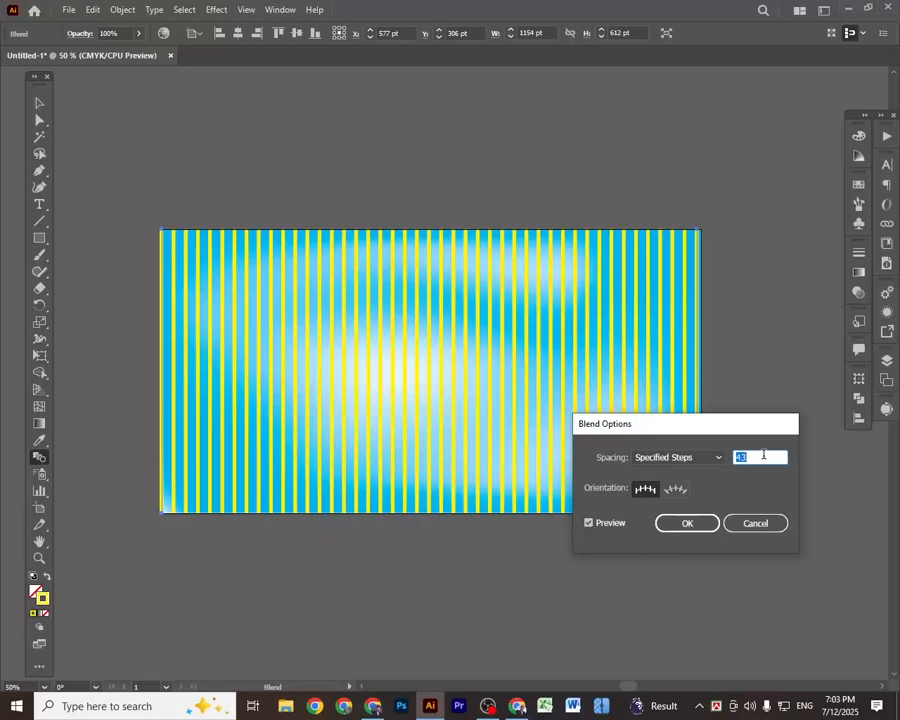
click(681, 523)
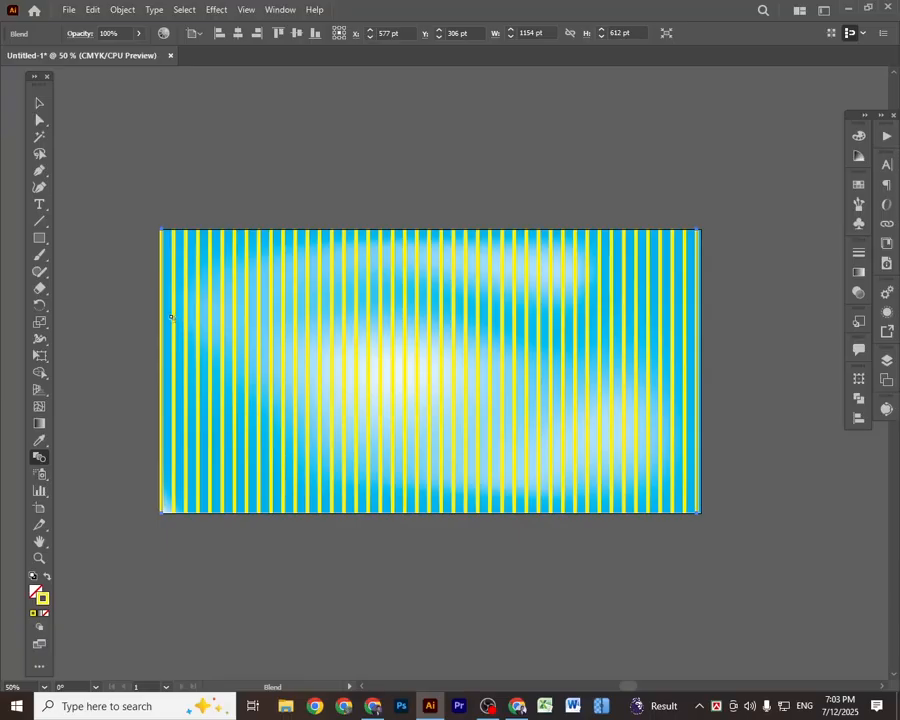
Step: Isolate the blend and reduce the left-edge line's stroke weight to 1 pt
click(39, 104)
click(239, 169)
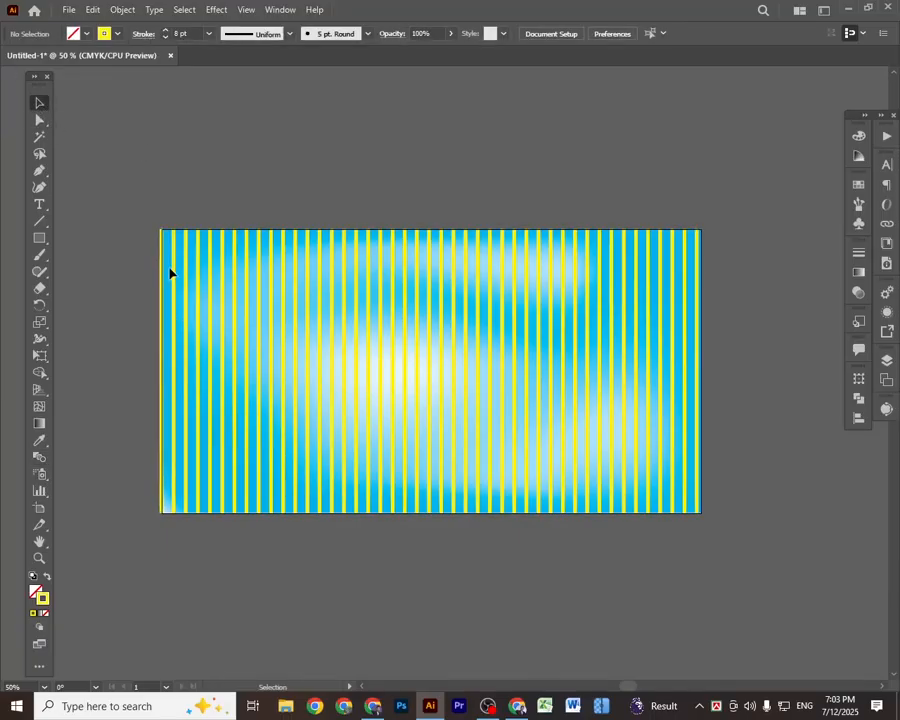
click(163, 274)
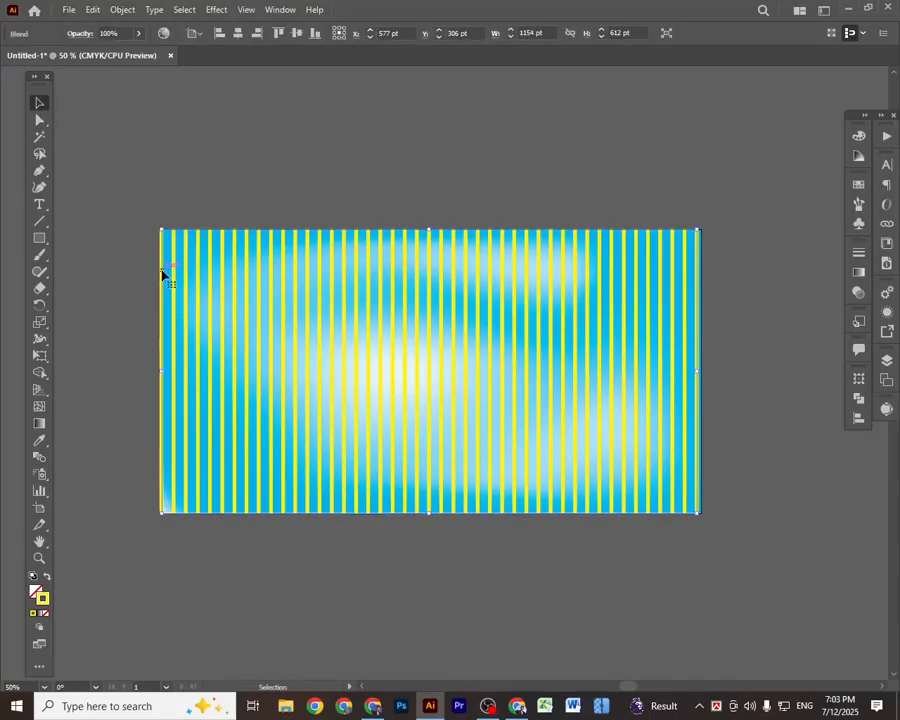
double_click(163, 274)
click(163, 274)
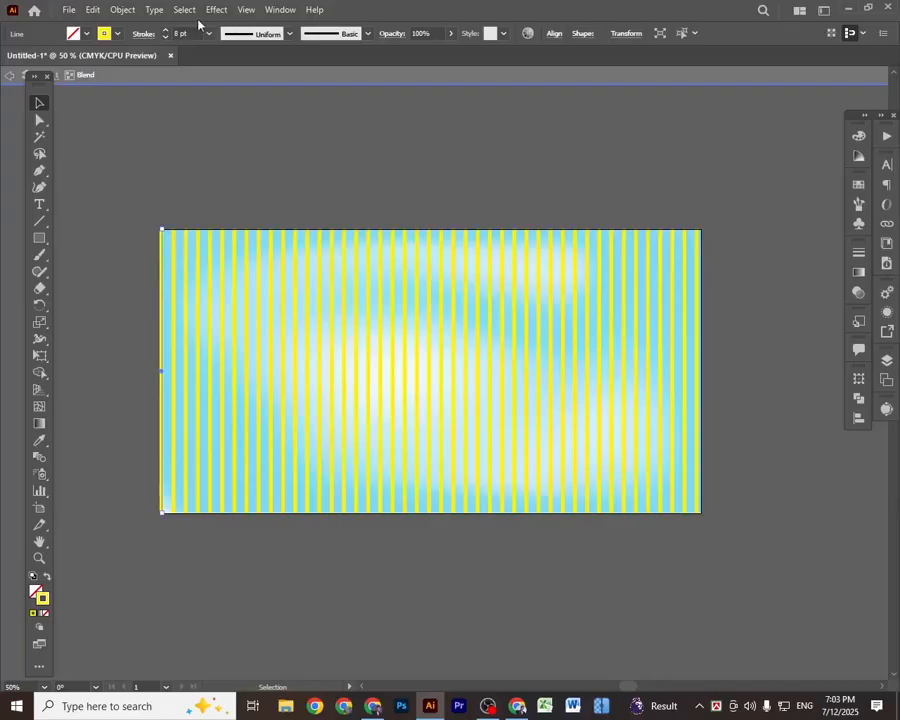
scroll(190, 31, down, 1)
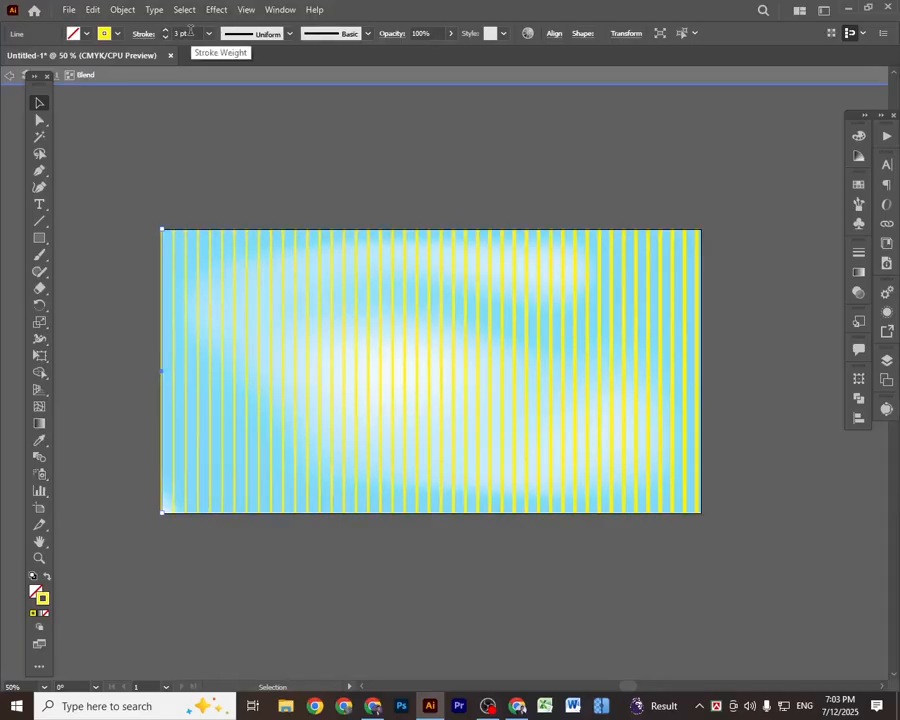
scroll(190, 31, down, 2)
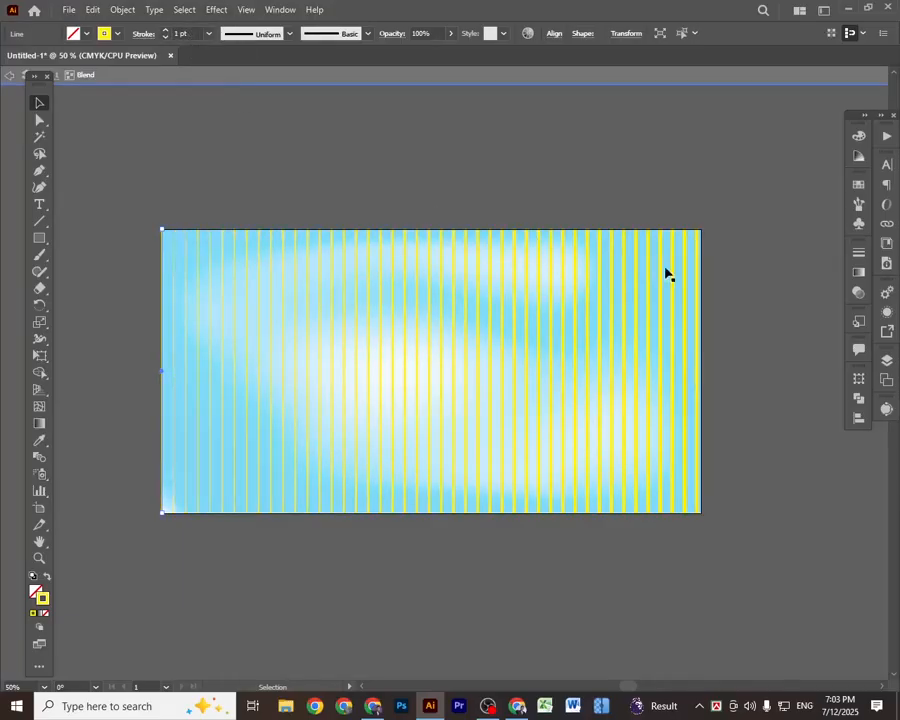
Step: Set the stroke weight of the blend's right-edge line to 1 pt and leave isolation mode
click(697, 288)
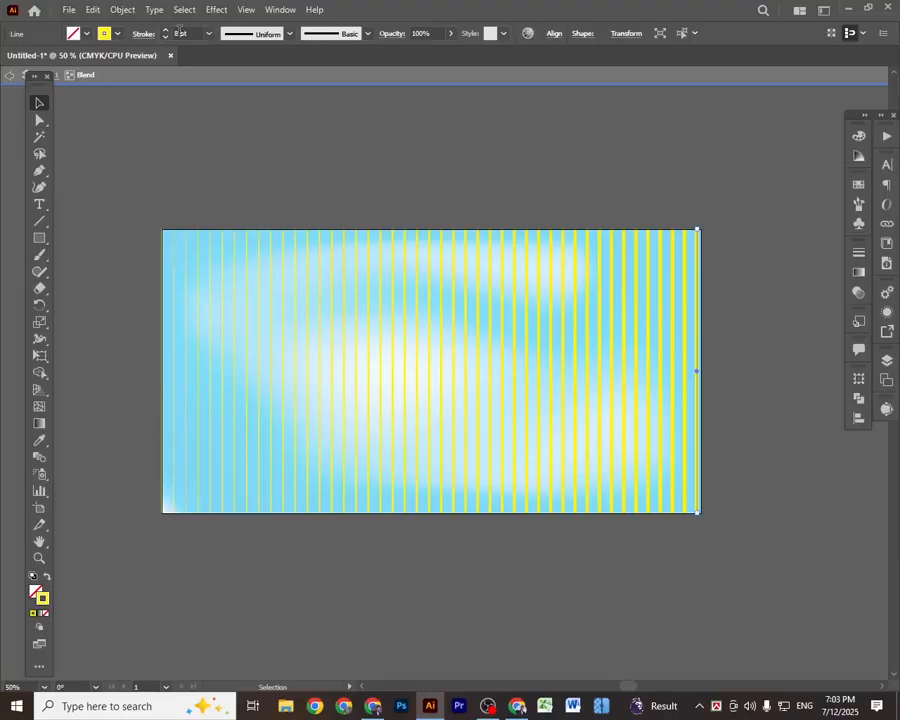
scroll(180, 32, up, 5)
scroll(188, 30, down, 2)
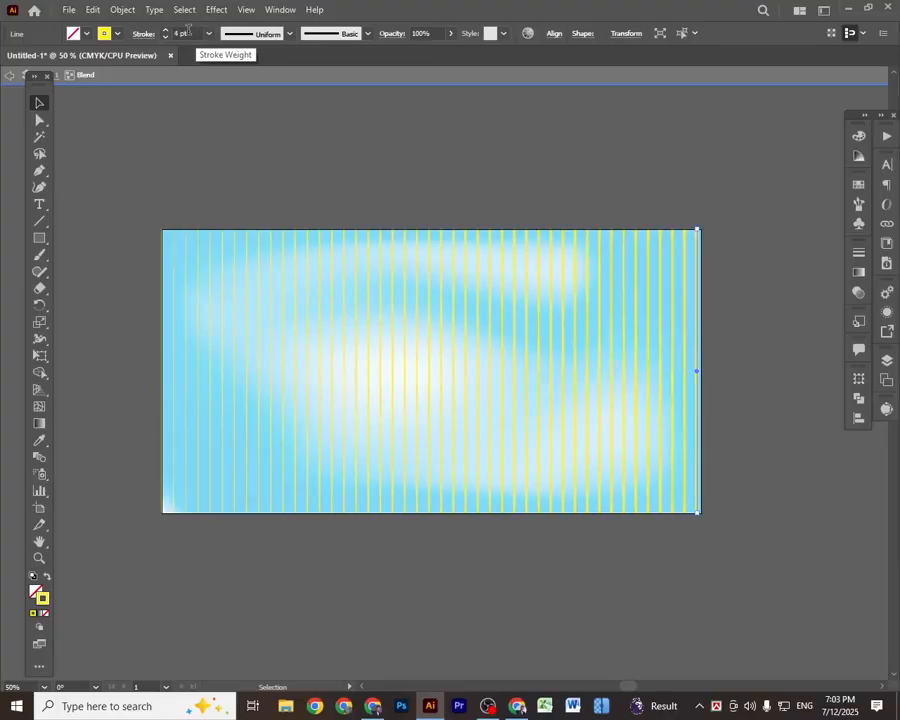
scroll(187, 30, down, 3)
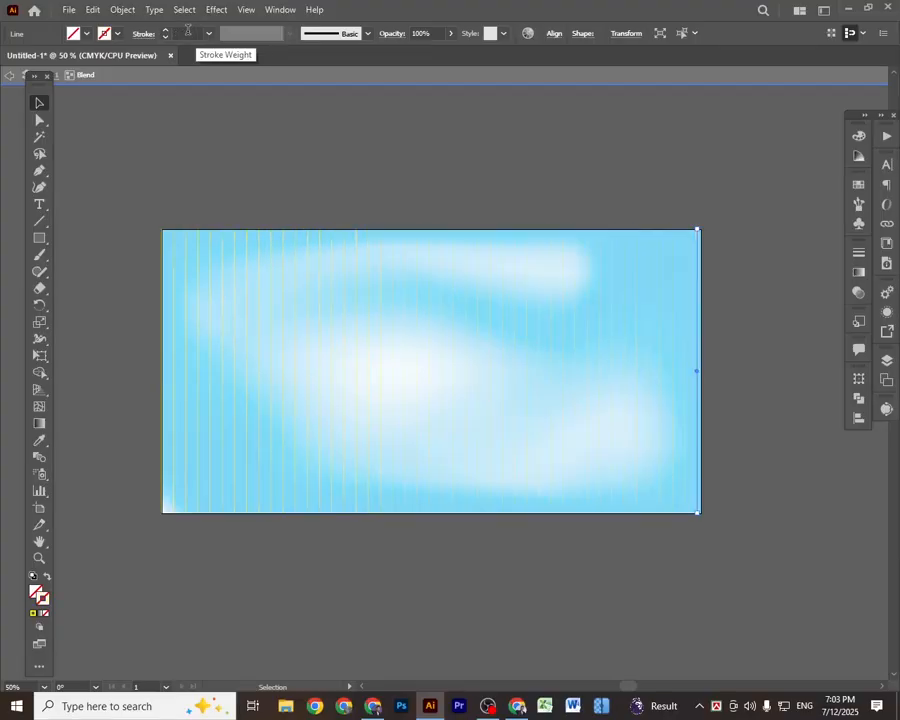
click(189, 31)
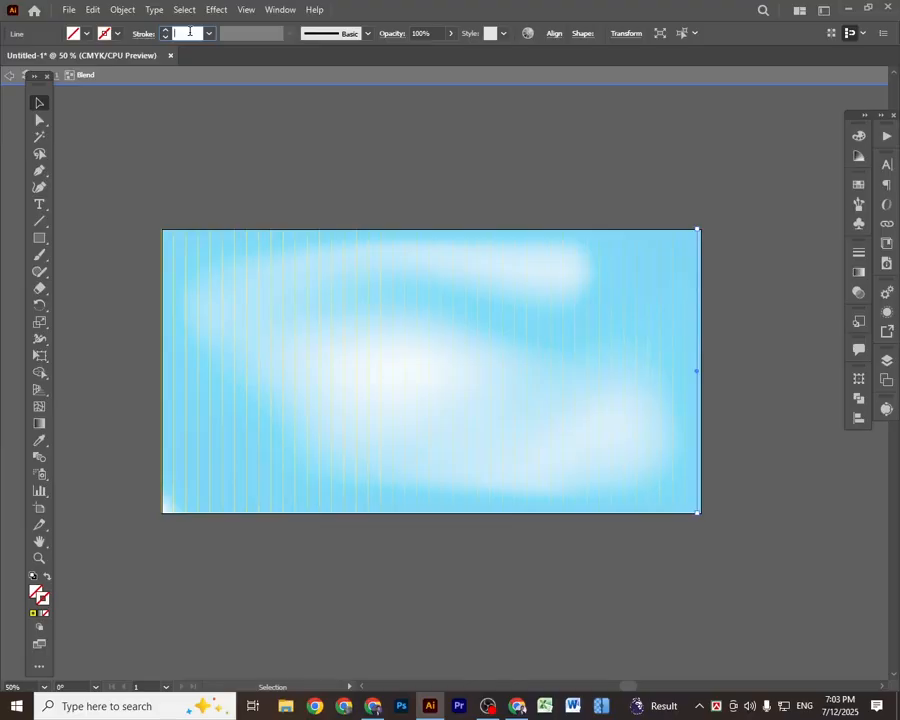
text(1)
key(Return)
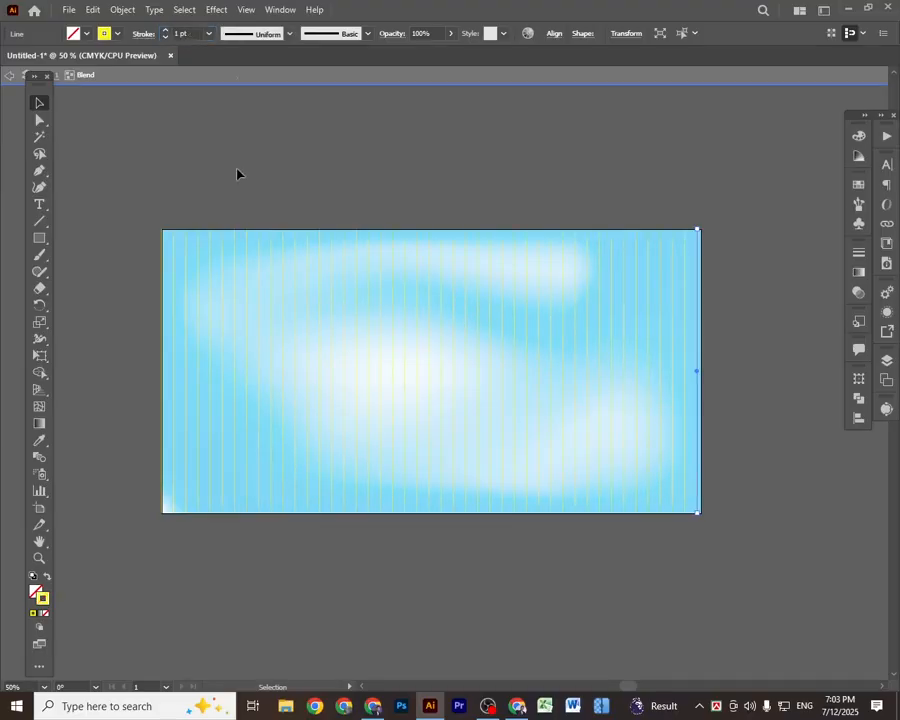
click(268, 147)
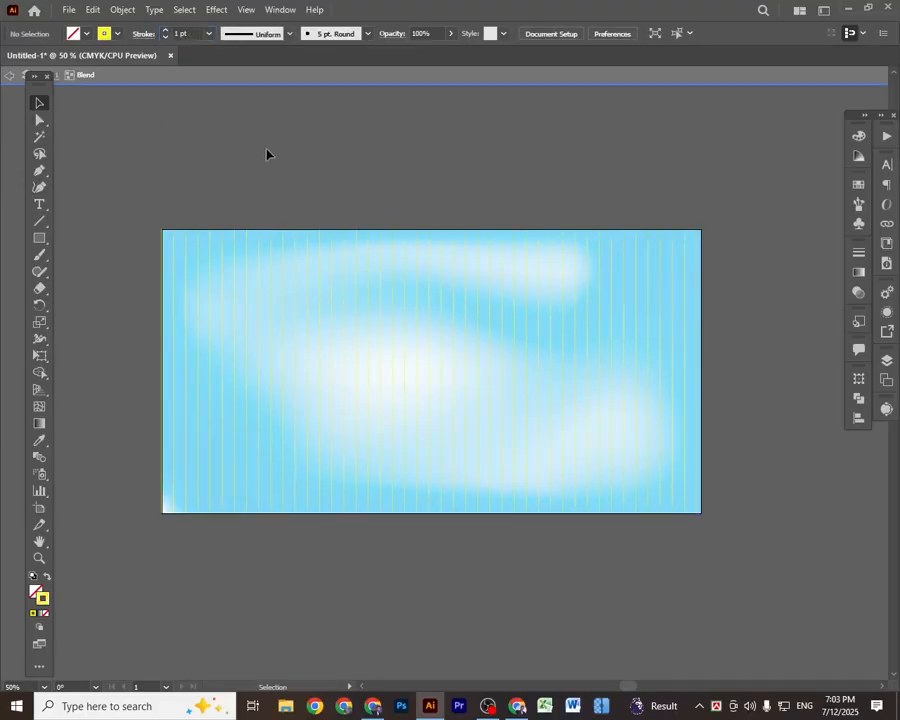
double_click(223, 151)
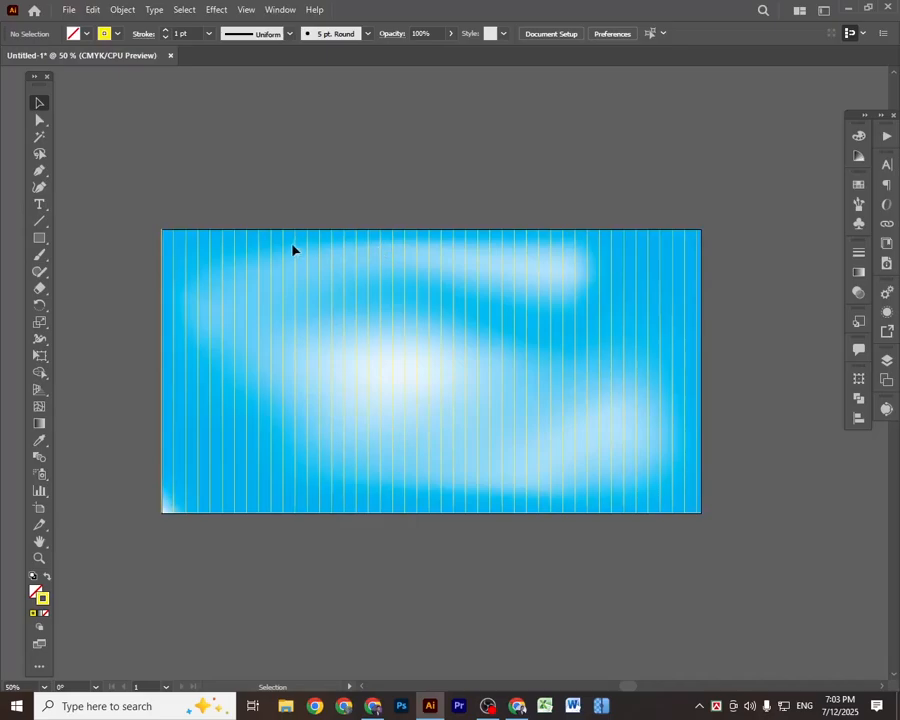
Step: Set the vertical line blend to 55 specified steps
click(698, 337)
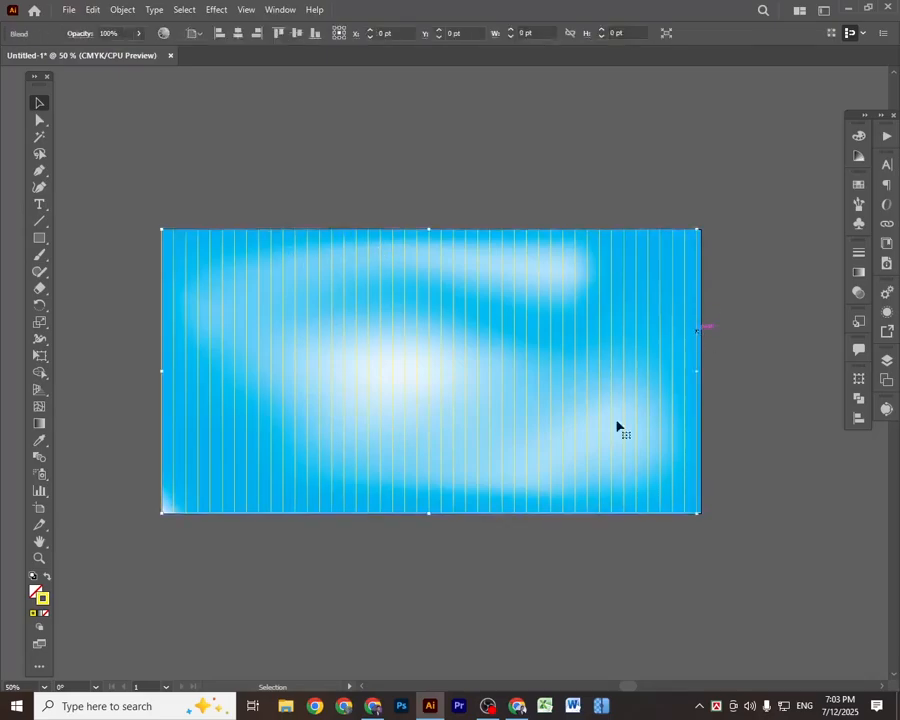
double_click(42, 462)
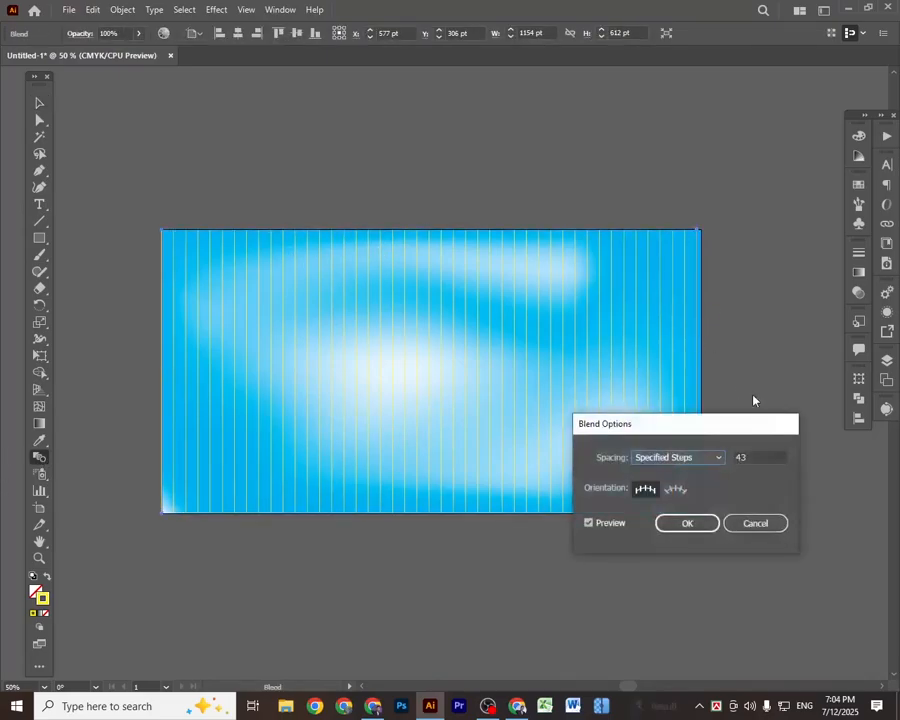
scroll(760, 457, up, 9)
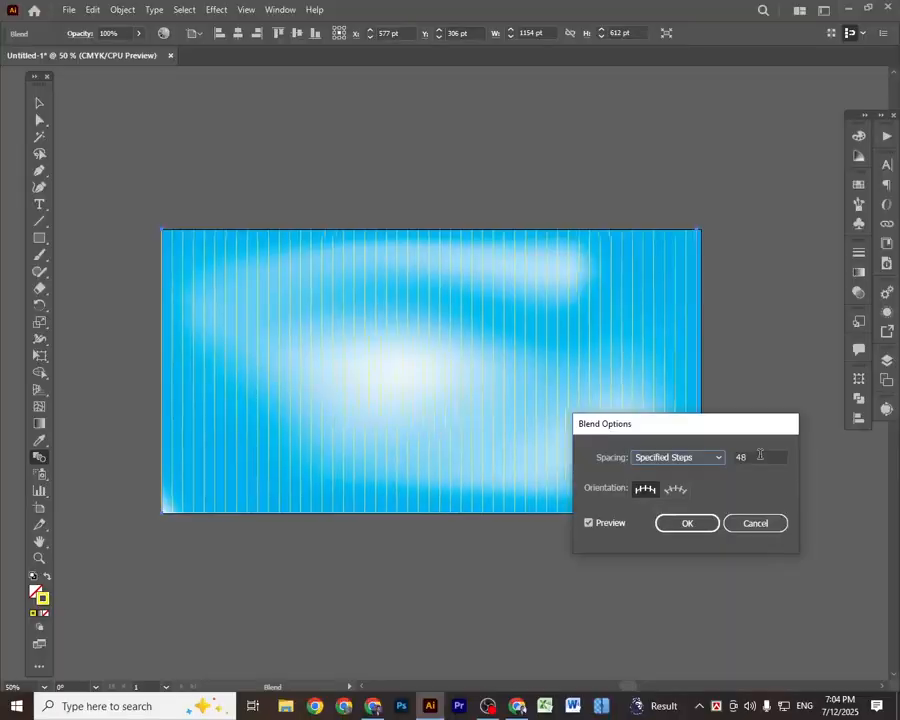
scroll(760, 457, up, 1)
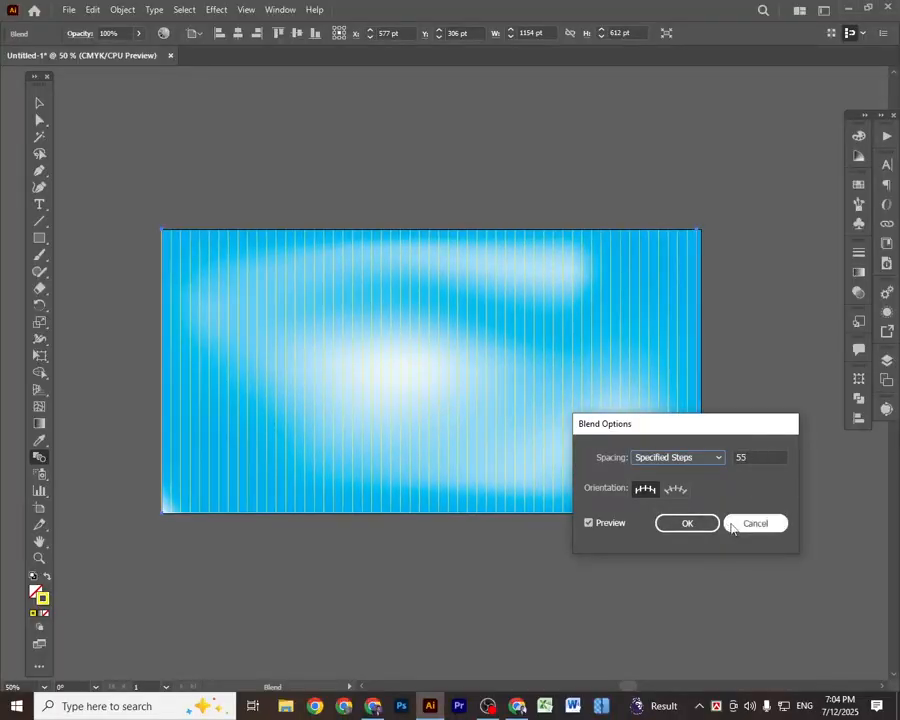
click(687, 523)
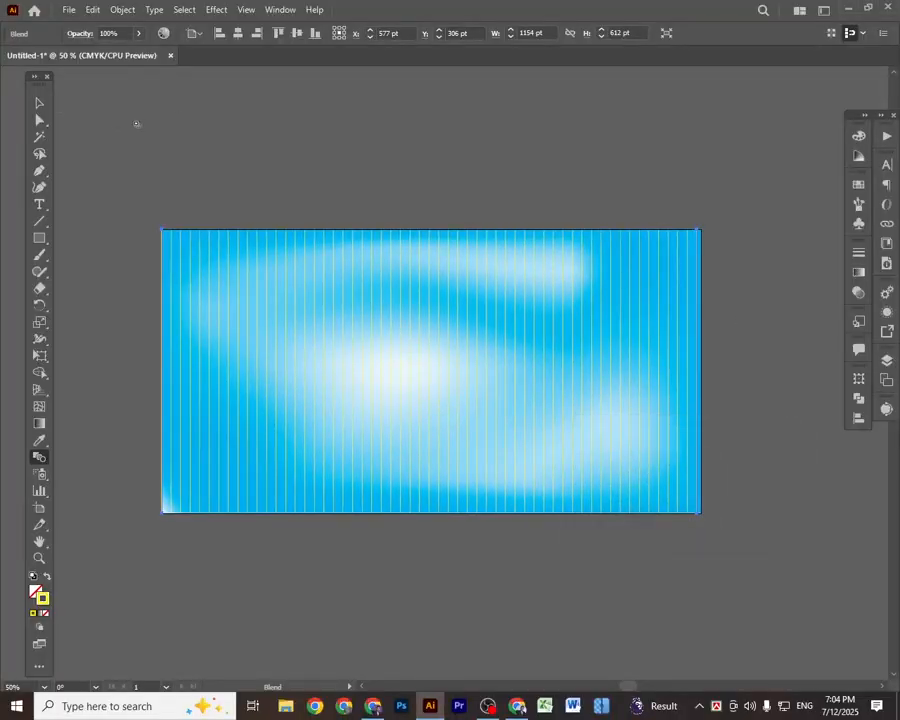
Step: Change the stroke of the blended vertical lines to white, C 0, M 0, Y 0, K 0, and deselect them
click(39, 104)
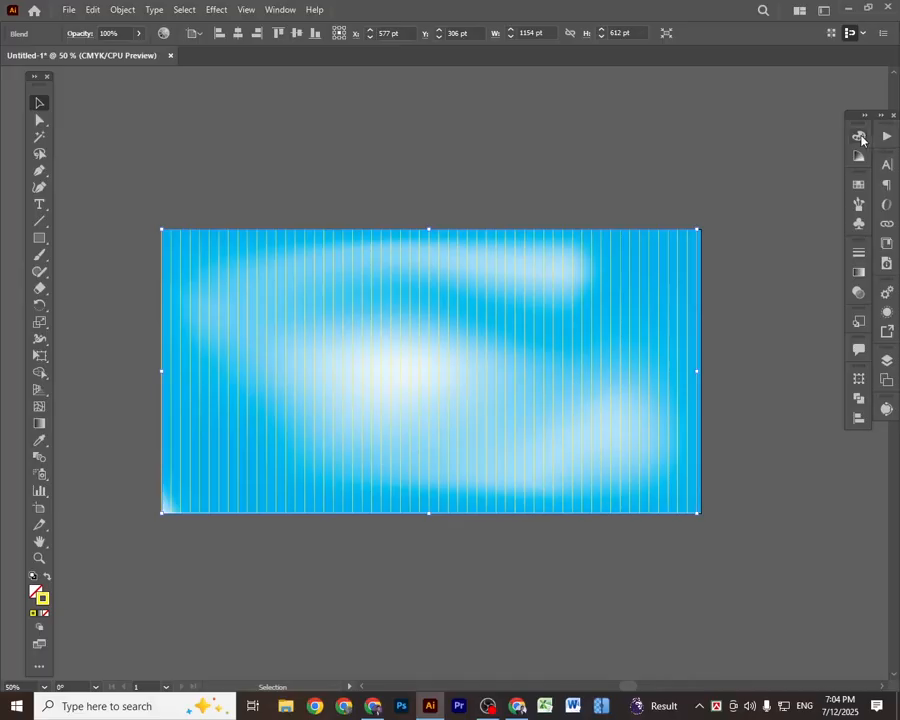
click(859, 137)
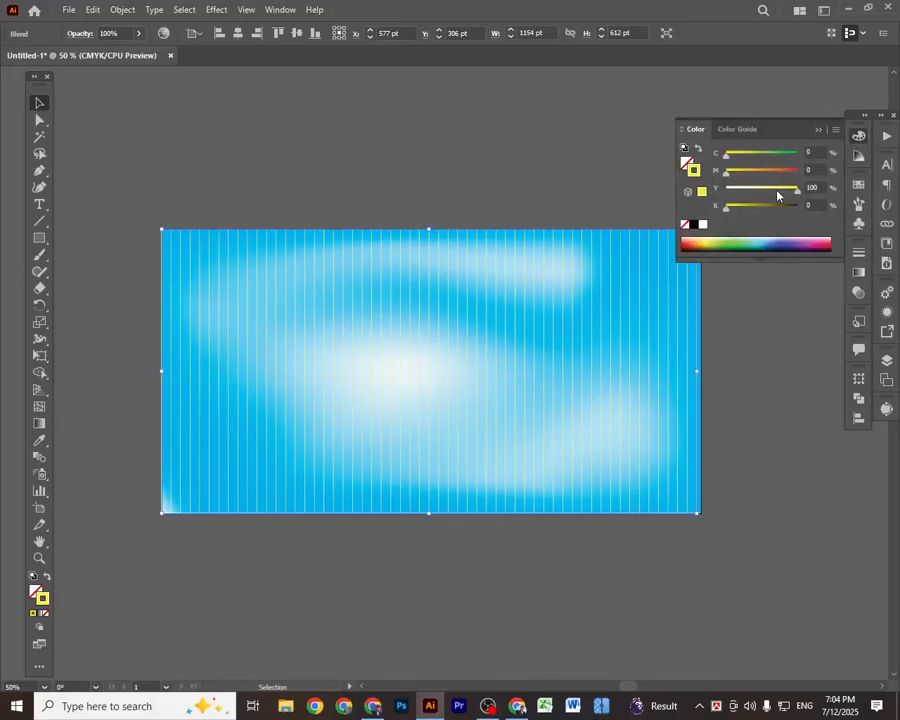
drag(778, 193, 693, 199)
drag(755, 157, 839, 153)
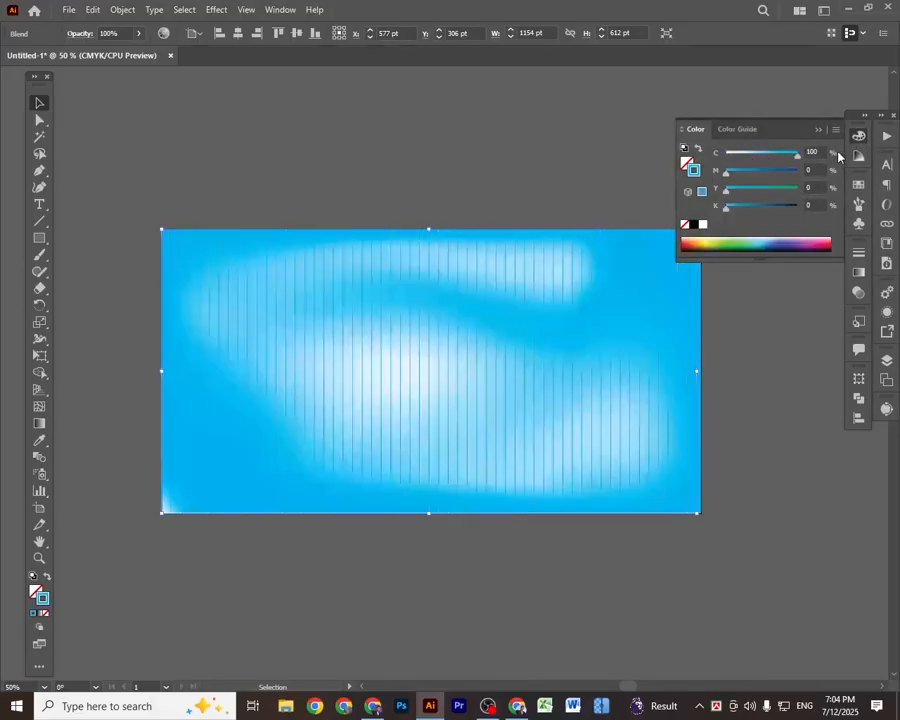
drag(757, 158, 684, 165)
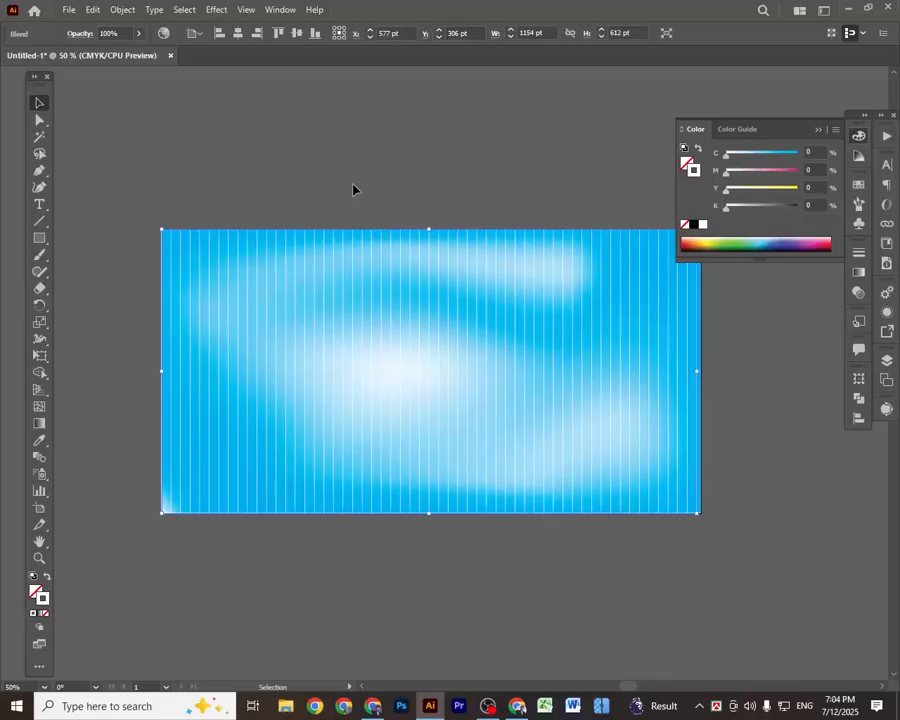
click(352, 189)
click(860, 139)
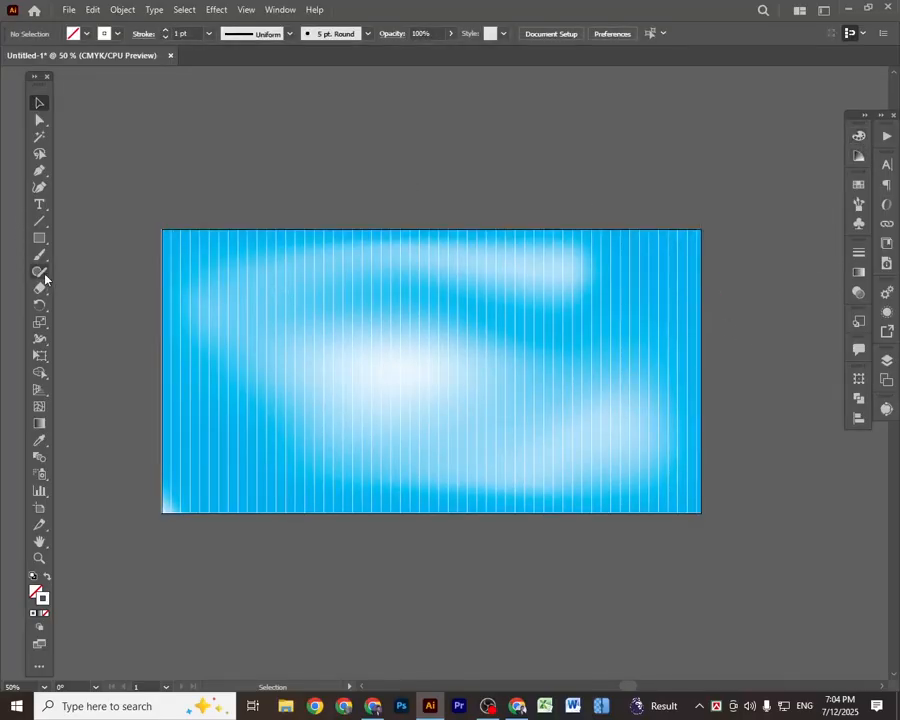
Step: Draw a horizontal line about 1164 pt long across the artboard's top edge and duplicate it onto the bottom edge
click(40, 221)
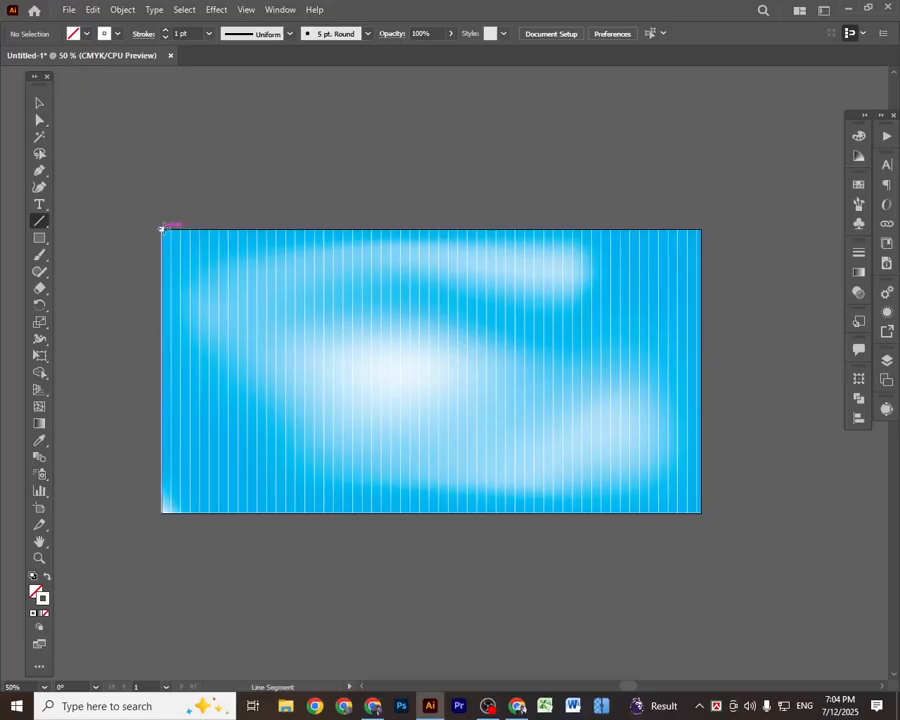
drag(167, 228, 701, 230)
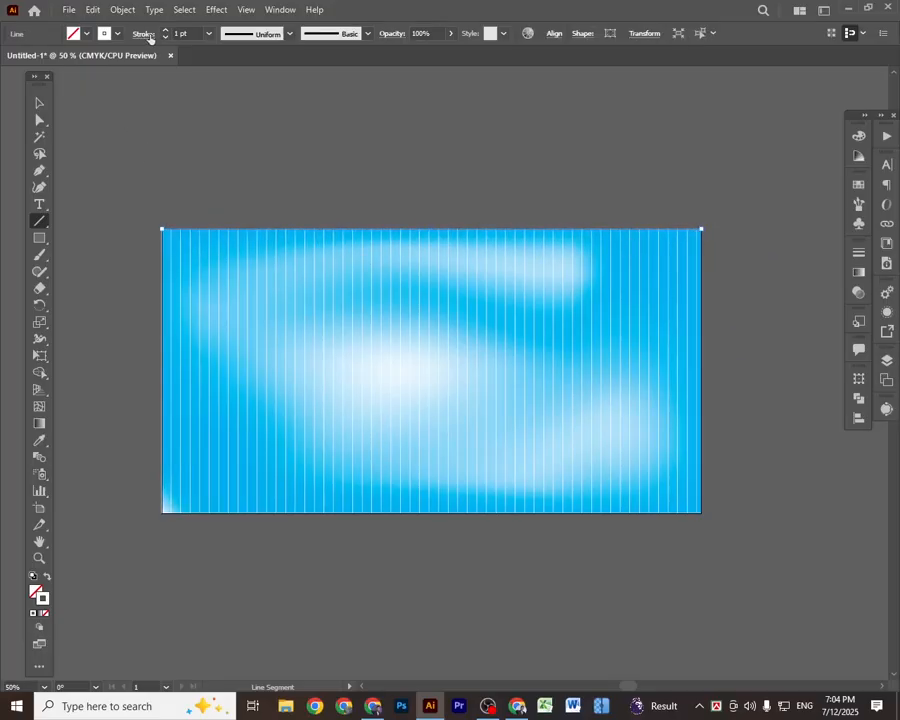
click(40, 102)
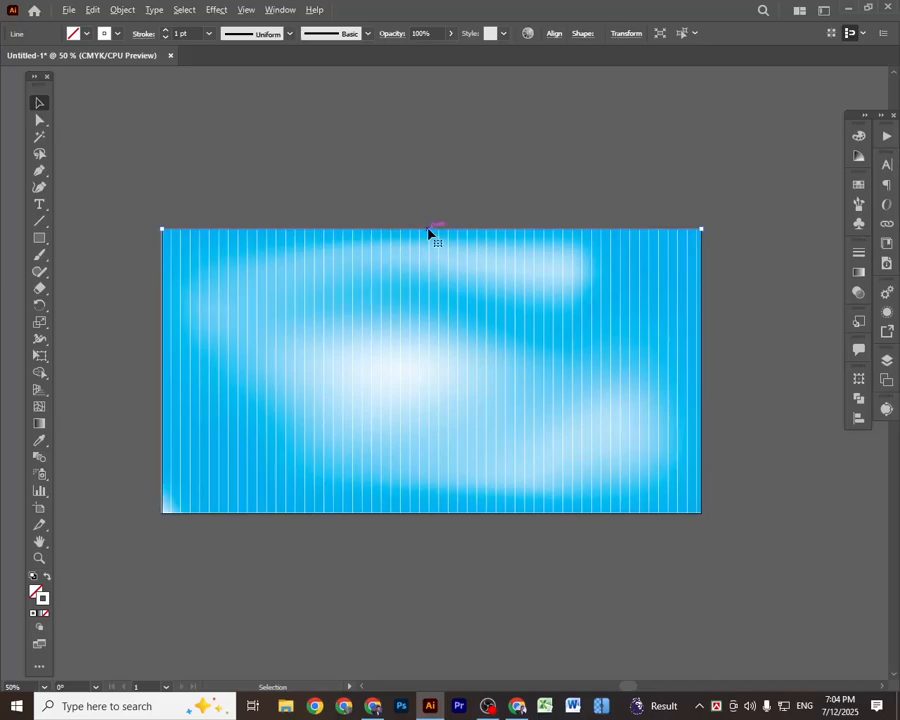
drag(424, 242, 442, 516)
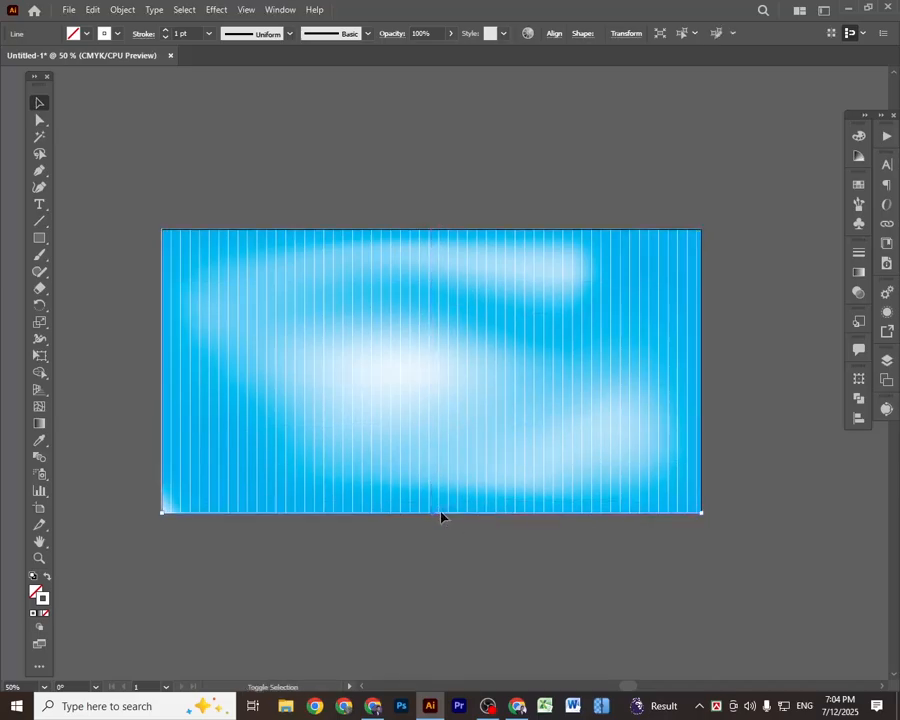
Step: Select both the top and bottom horizontal lines and make a blend between them
shift+click(430, 230)
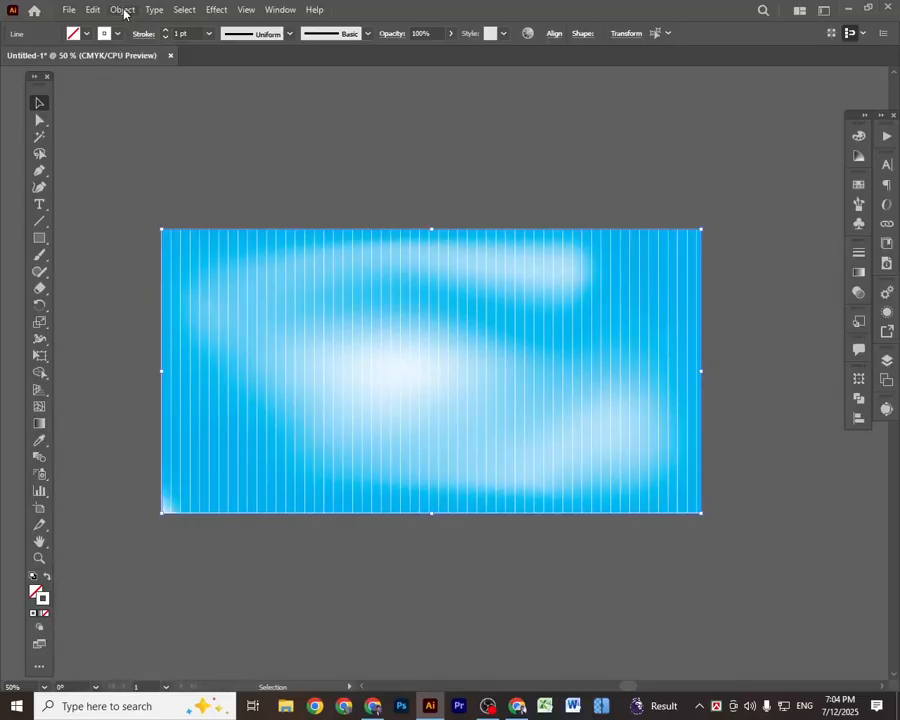
click(123, 10)
mouse_move(176, 423)
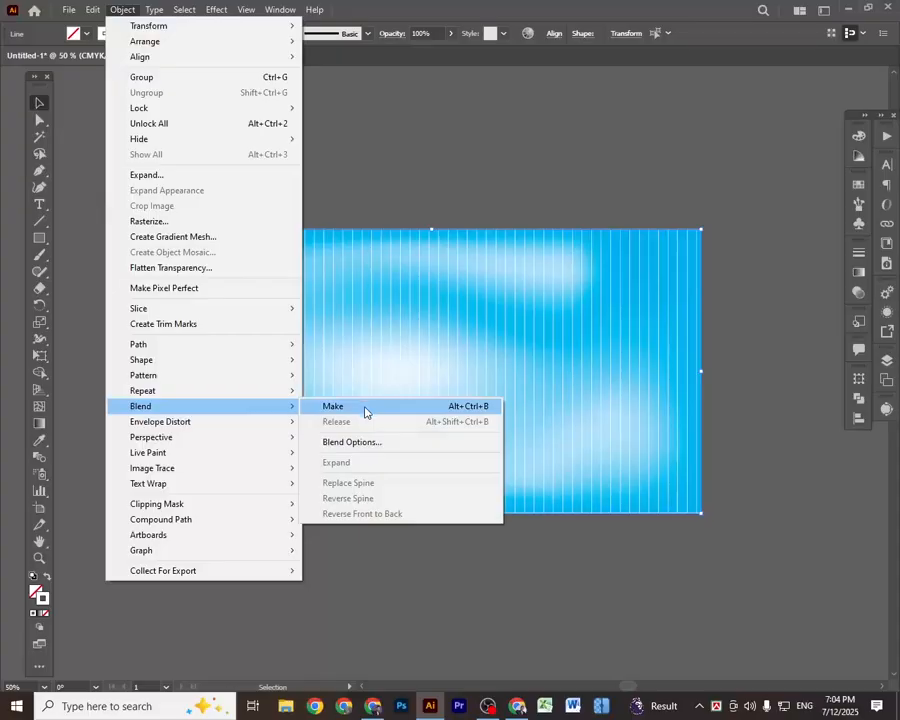
click(365, 410)
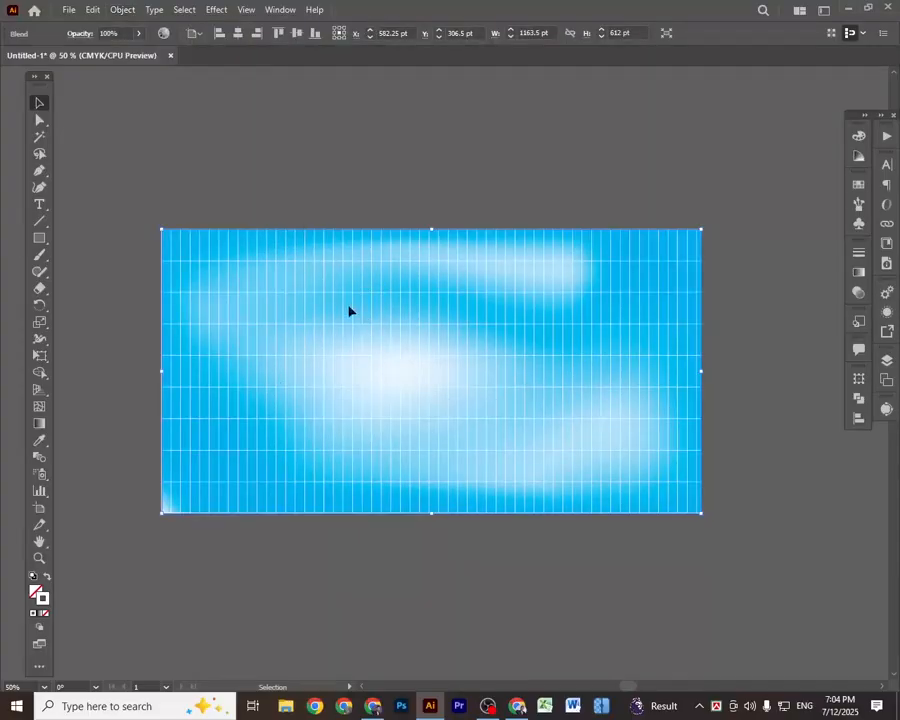
Step: Raise the horizontal line blend to between 20 and 25 specified steps for a denser grid, and deselect it
double_click(40, 459)
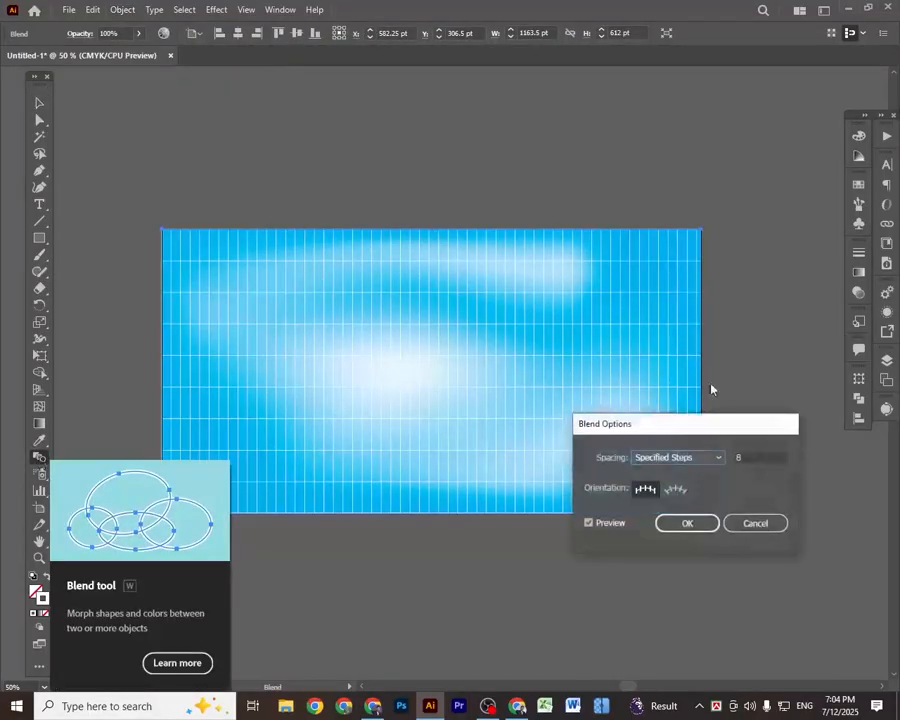
click(748, 457)
key(Up)
key(Up)
key(Up)
key(Up)
key(Up)
key(Up)
key(Up)
key(Up)
key(Up)
key(Up)
key(Up)
key(Up)
key(Up)
key(Up)
key(Up)
key(Up)
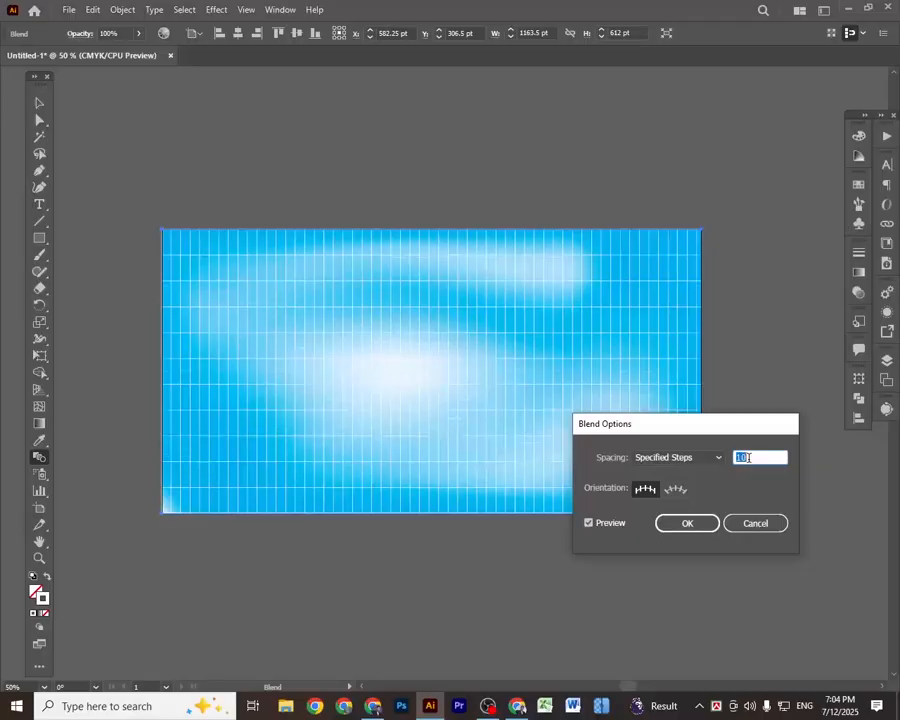
key(Up)
key(Up)
key(Up)
key(Up)
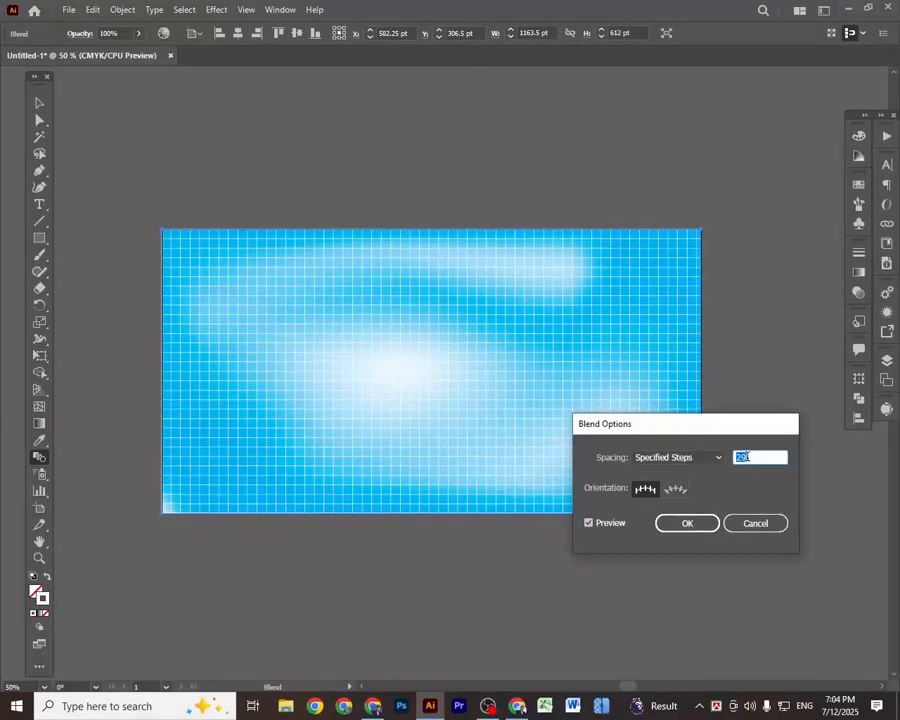
key(Up)
key(Up)
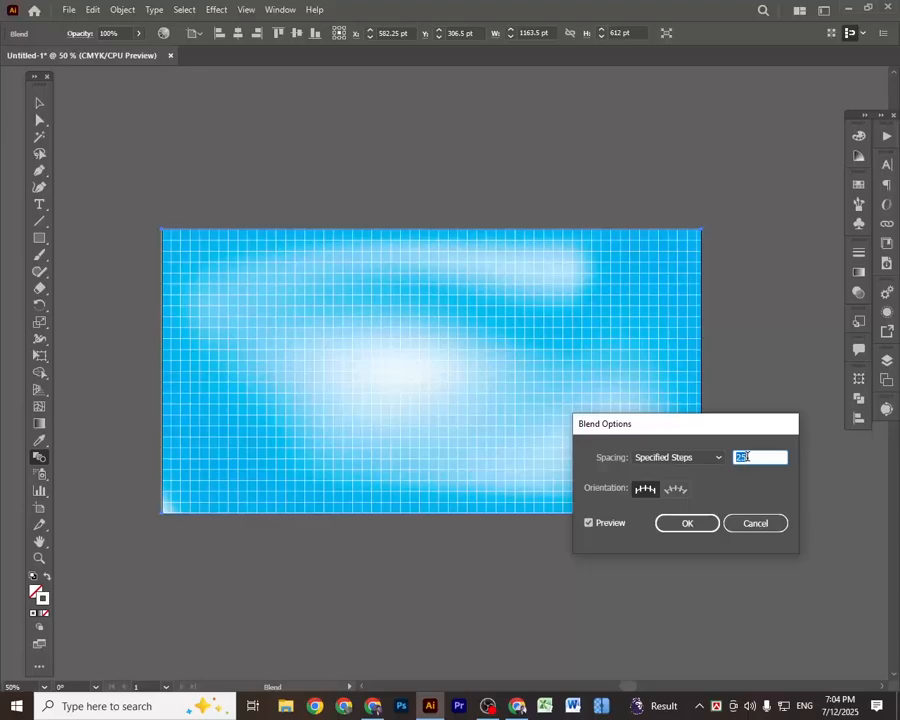
click(688, 522)
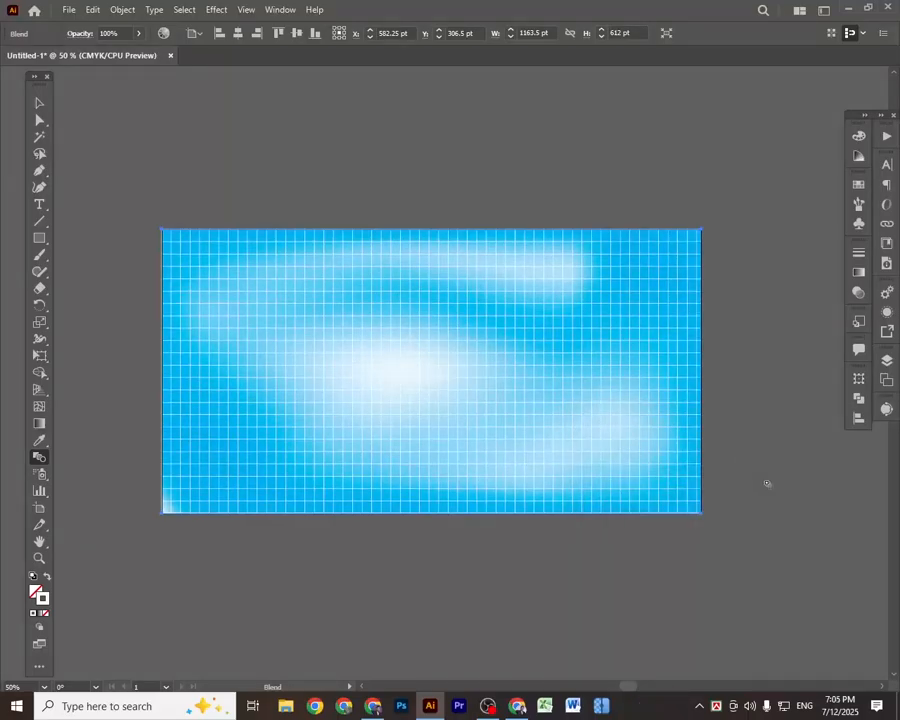
click(40, 102)
click(241, 149)
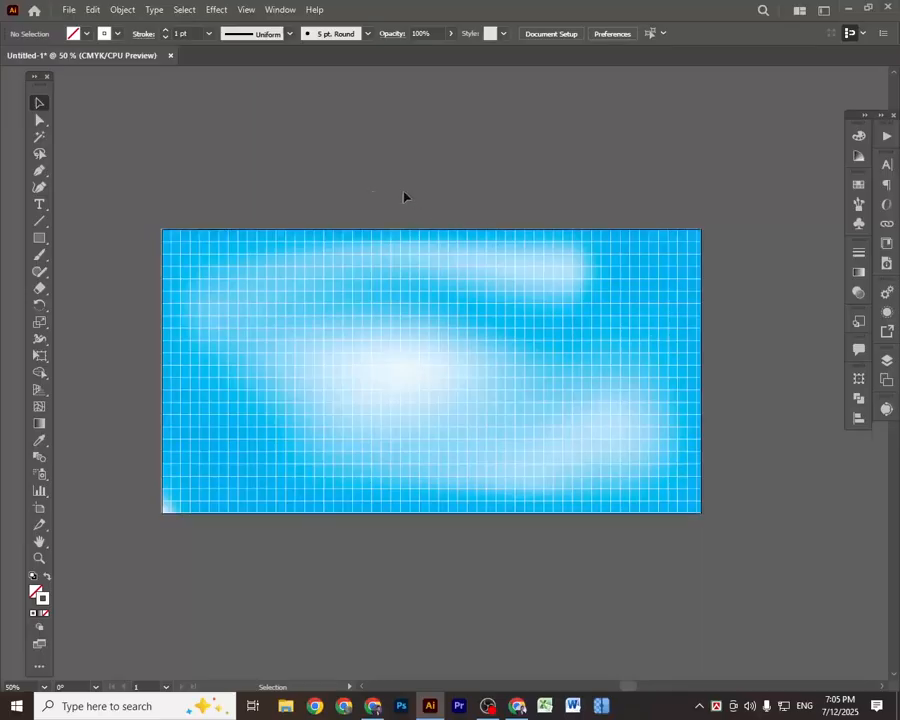
Step: Move the vertical line blend away from the horizontal lines and undo the move
click(277, 259)
right_click(277, 256)
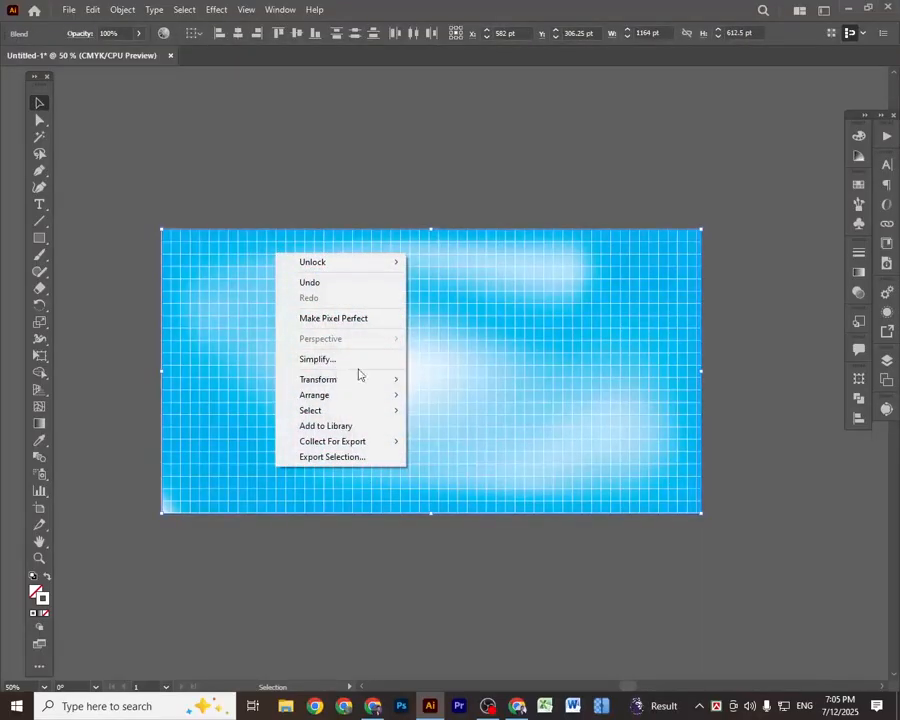
click(151, 188)
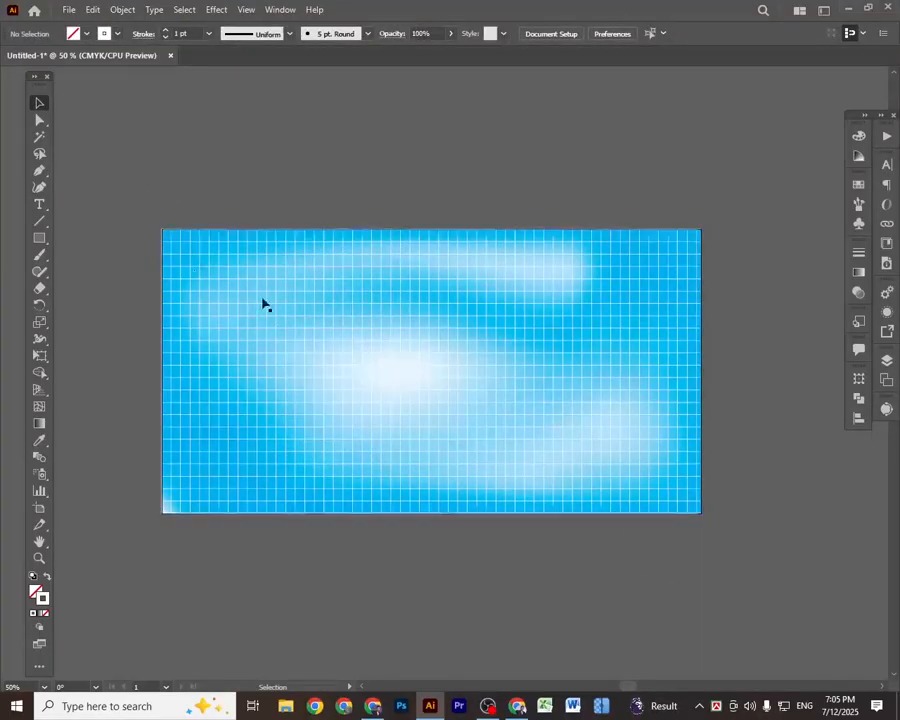
drag(263, 302, 450, 195)
click(215, 254)
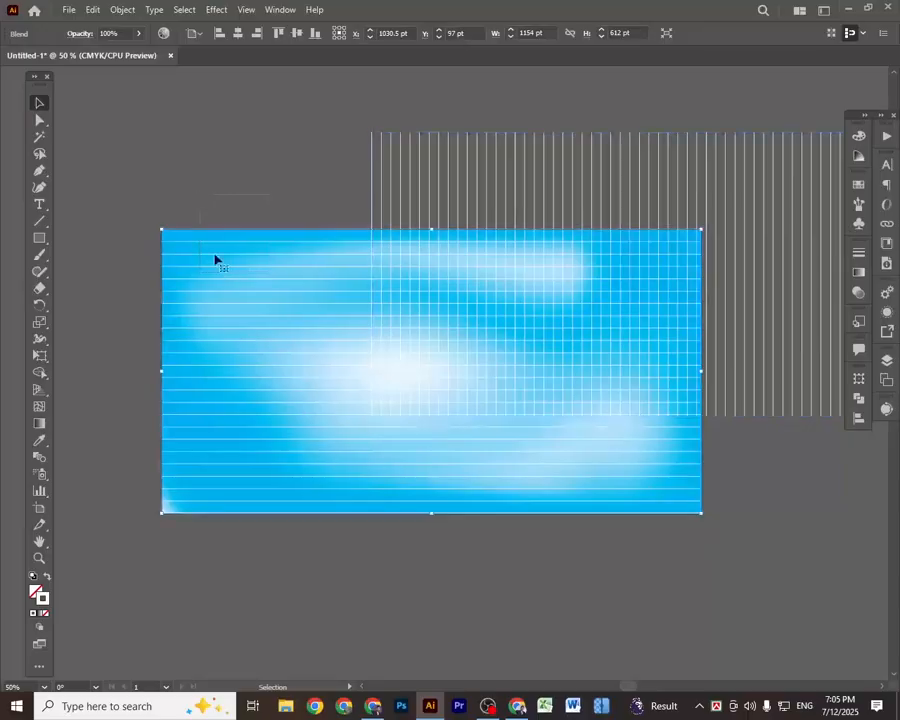
key(ctrl+z)
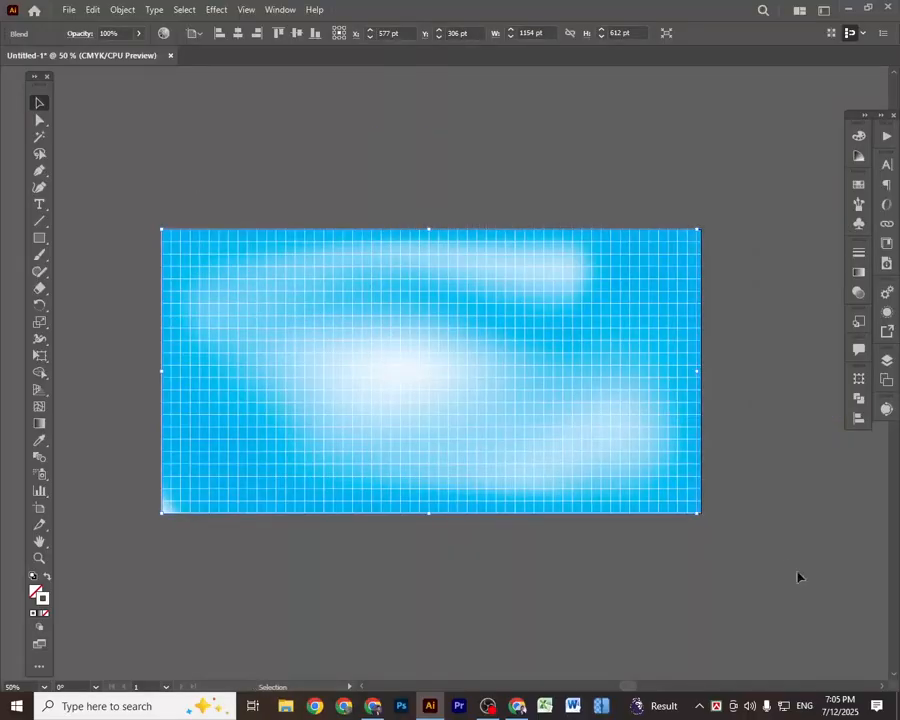
Step: Select the vertical and horizontal line blends together and group them
click(181, 221)
click(355, 335)
right_click(340, 323)
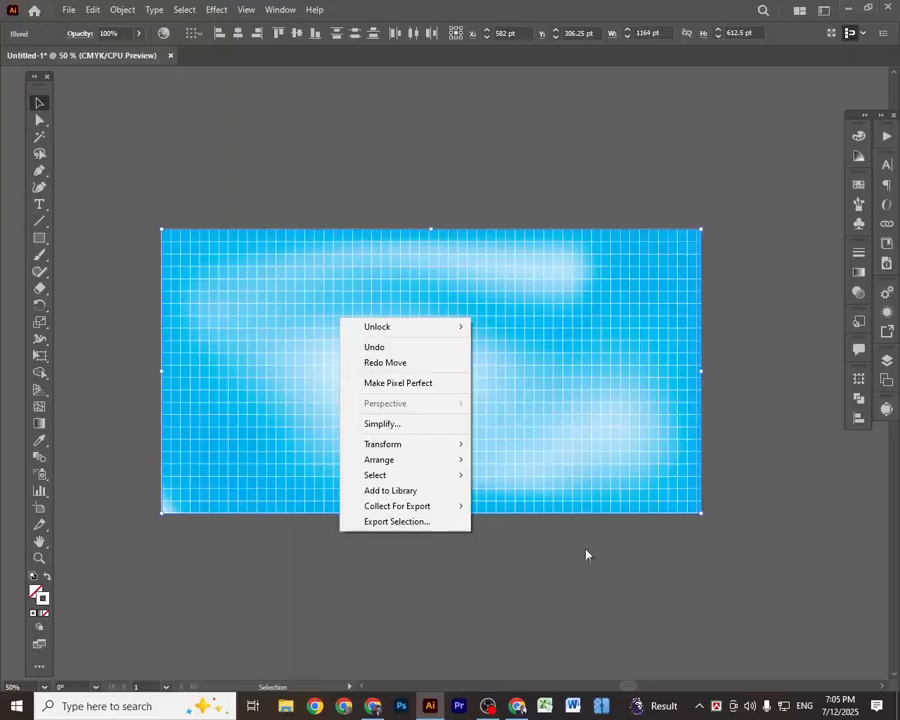
click(183, 237)
click(308, 361)
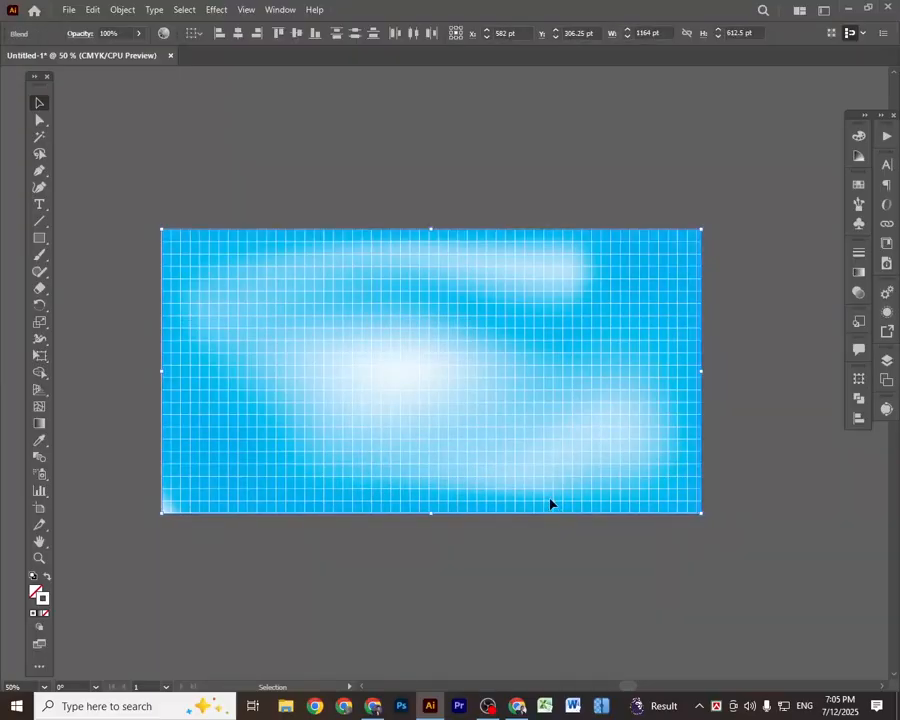
key(a)
key(v)
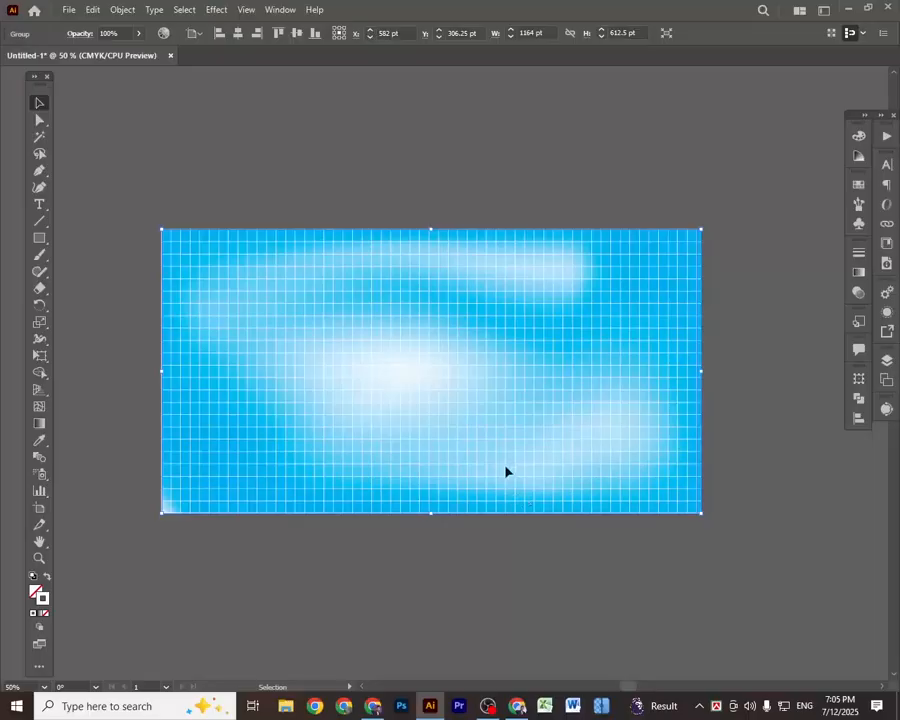
Step: Move the grouped grid up off the blue background and undo the move
drag(516, 510, 620, 343)
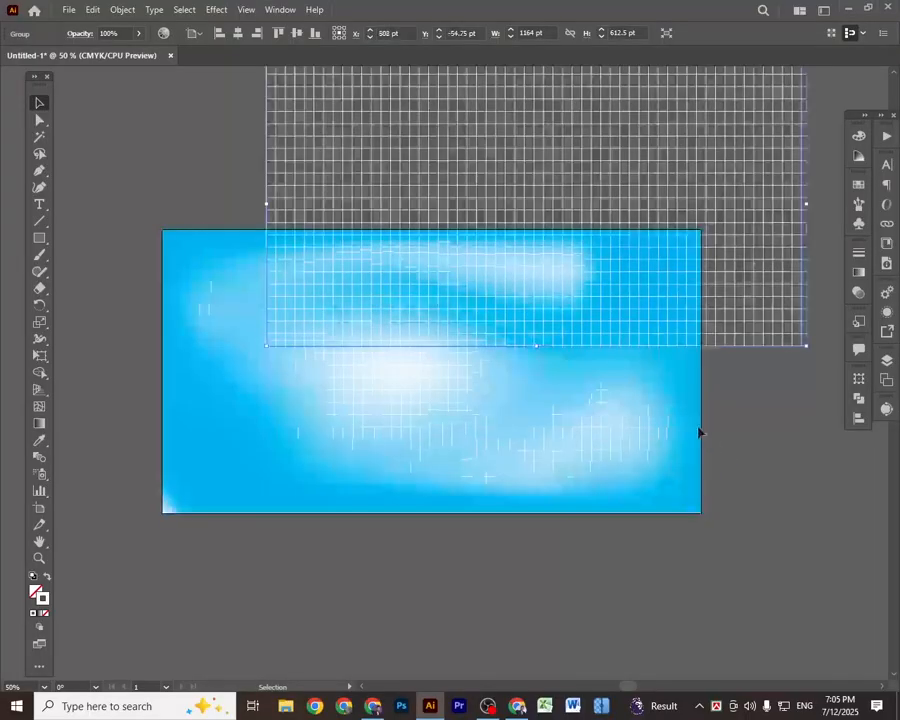
key(a)
key(ctrl+z)
key(v)
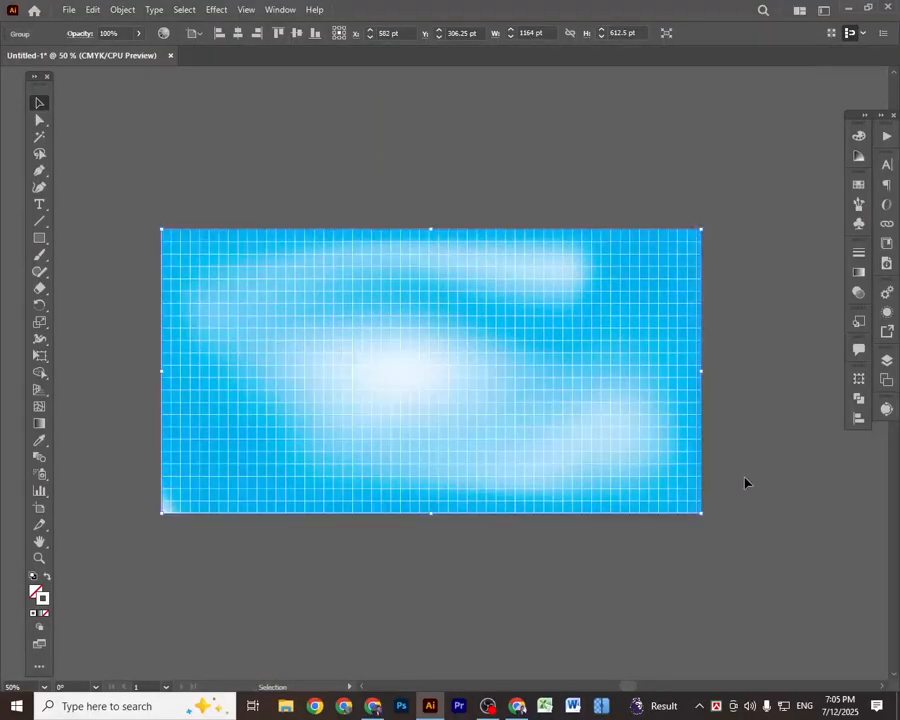
Step: Try yellow, red and green stroke colours on the grouped grid lines
click(862, 135)
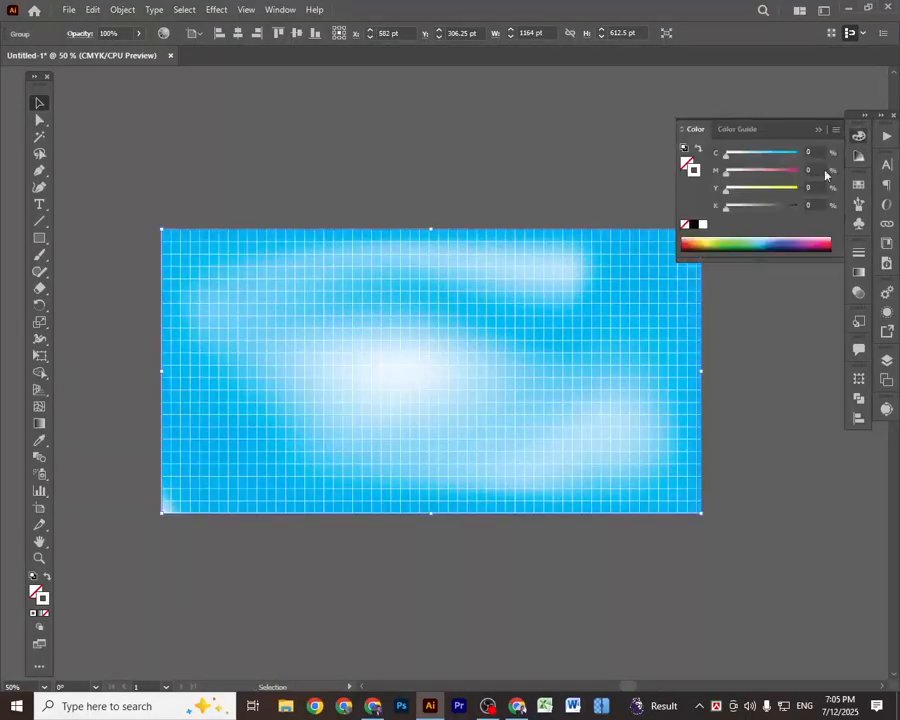
click(769, 191)
drag(769, 196, 840, 199)
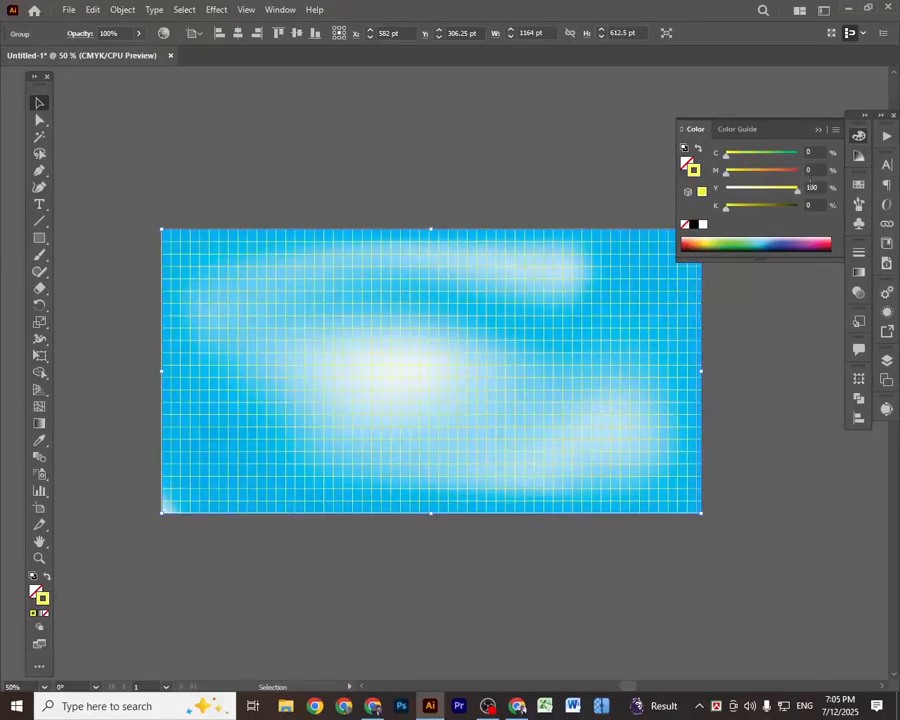
drag(779, 193, 843, 196)
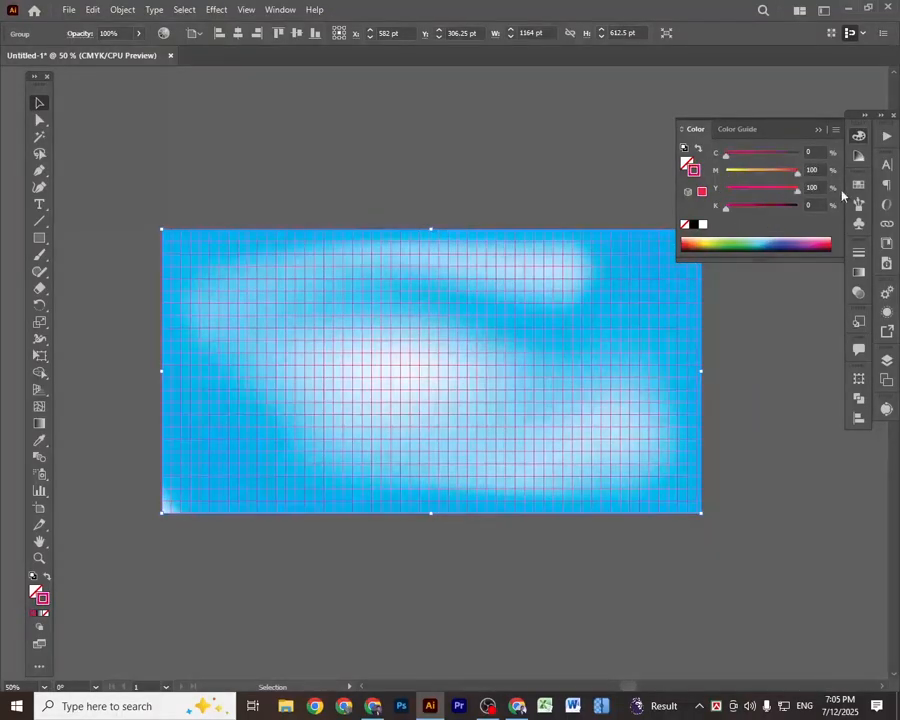
drag(779, 175, 629, 177)
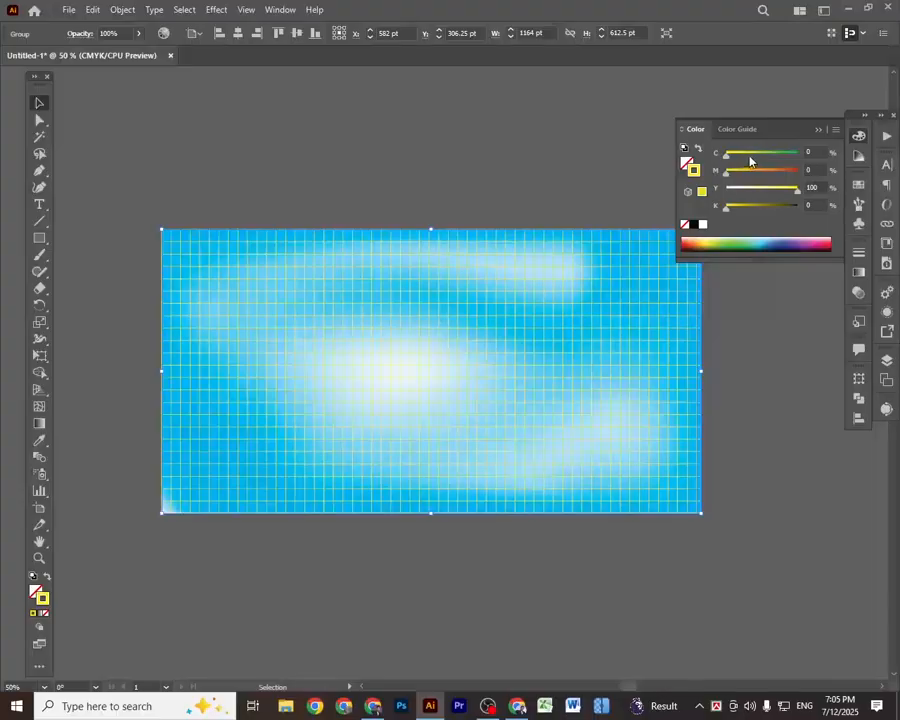
drag(750, 160, 805, 156)
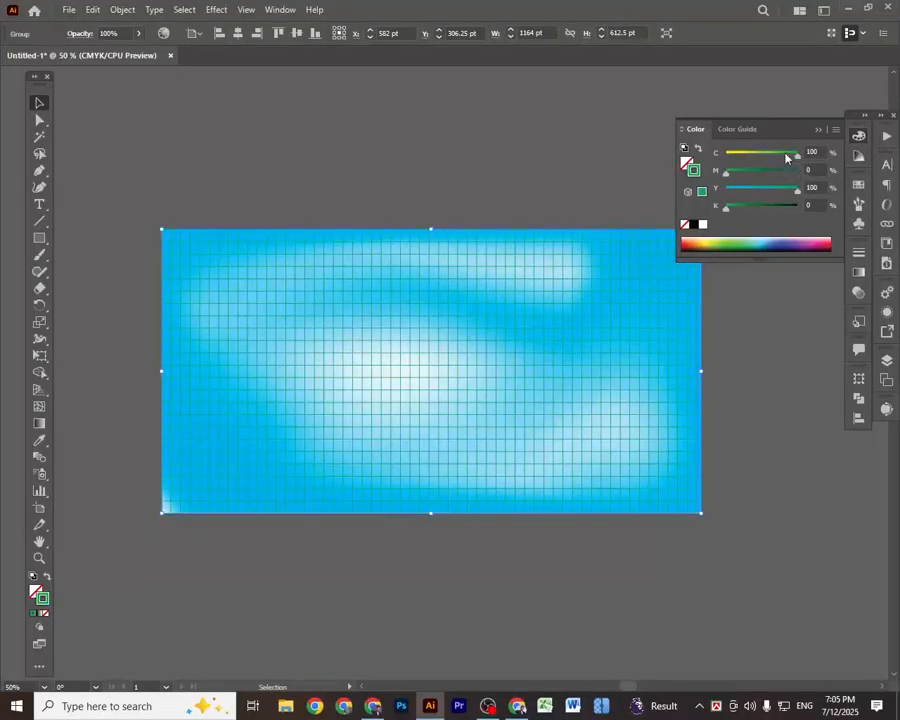
Step: Set the grid group's stroke to a pale blue of C 10, M 0, Y 0, K 0 and deselect it
drag(737, 191, 722, 191)
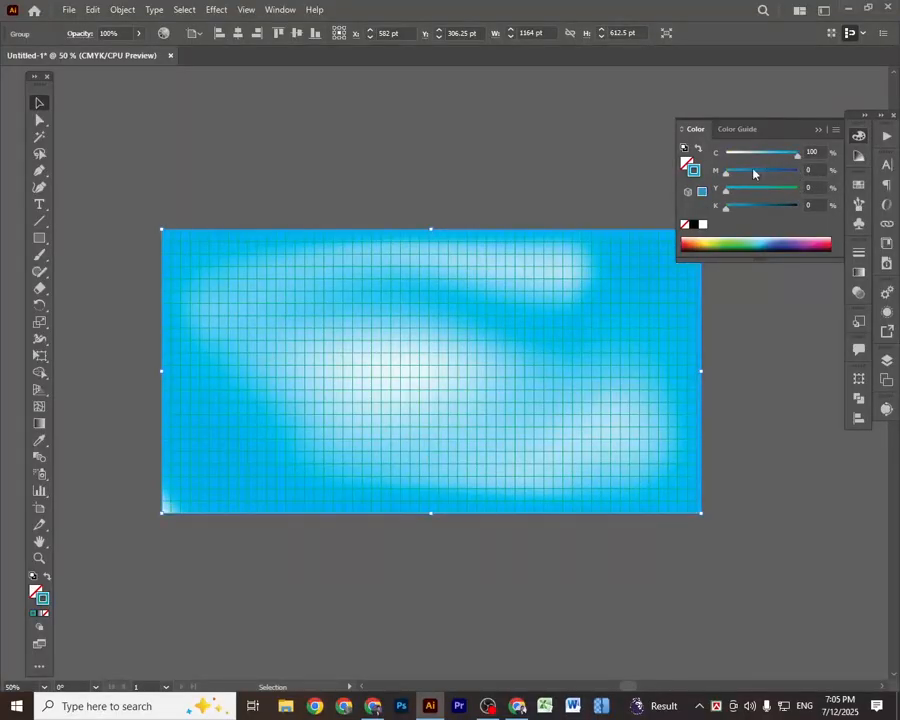
drag(773, 162, 733, 157)
click(758, 531)
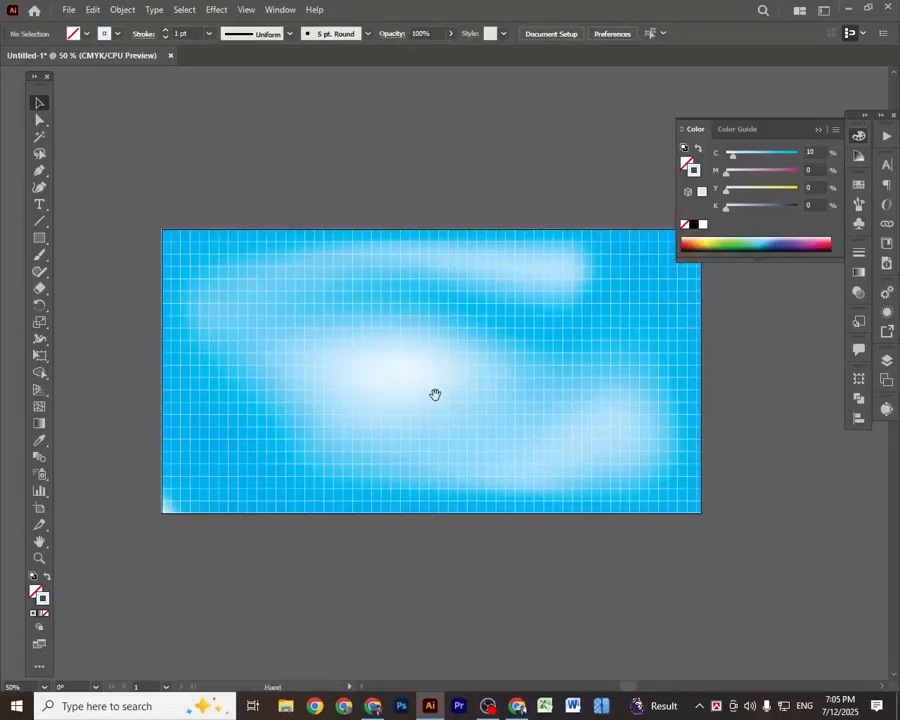
Step: Try moving the grid group partly off the artboard twice, undo each move, and deselect the group
drag(434, 394, 384, 418)
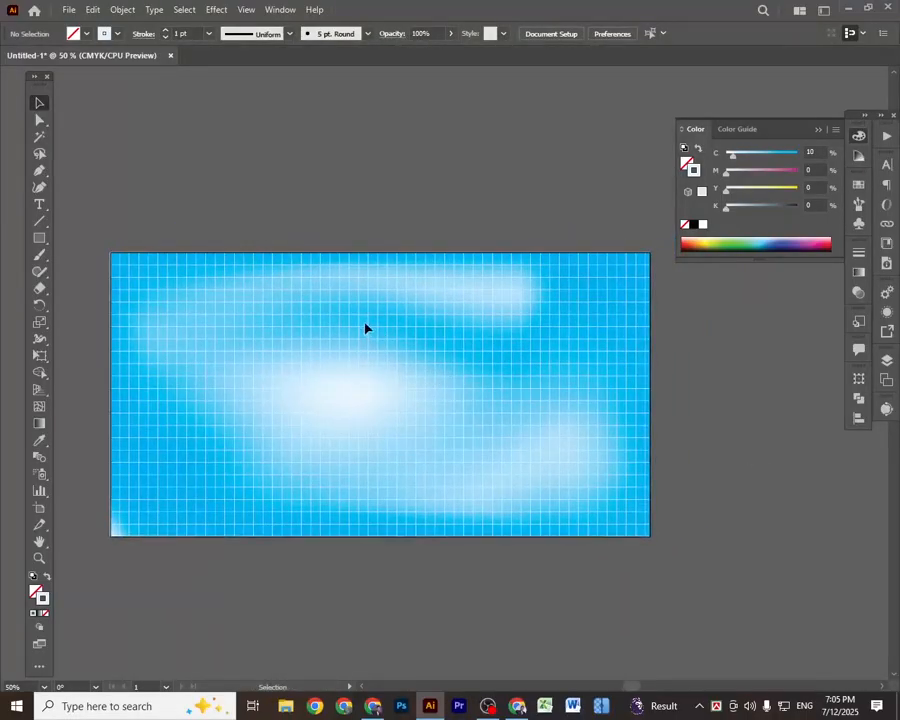
drag(366, 316, 570, 400)
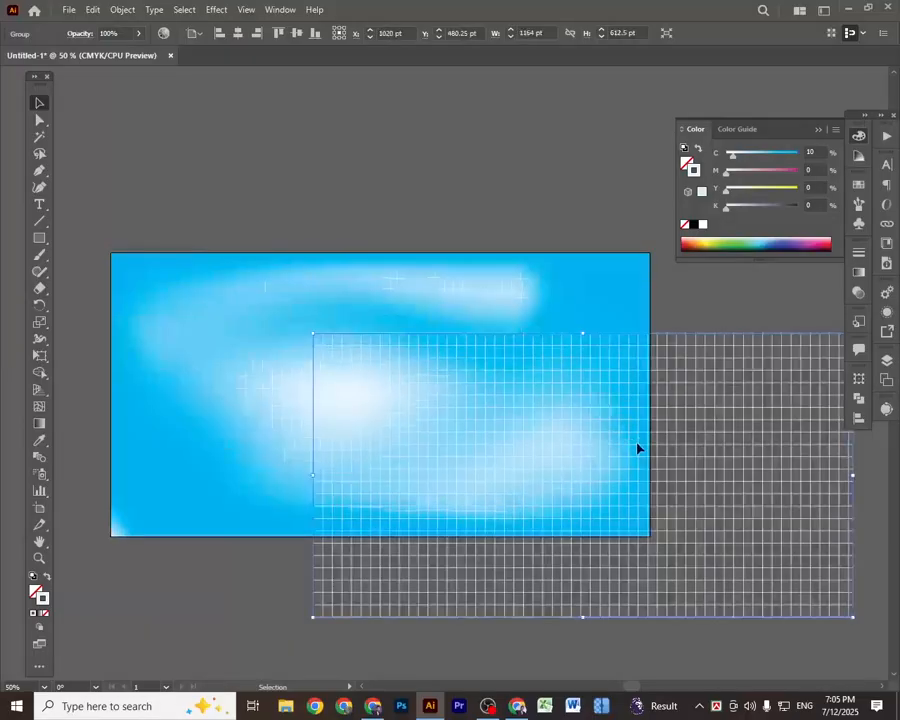
click(209, 323)
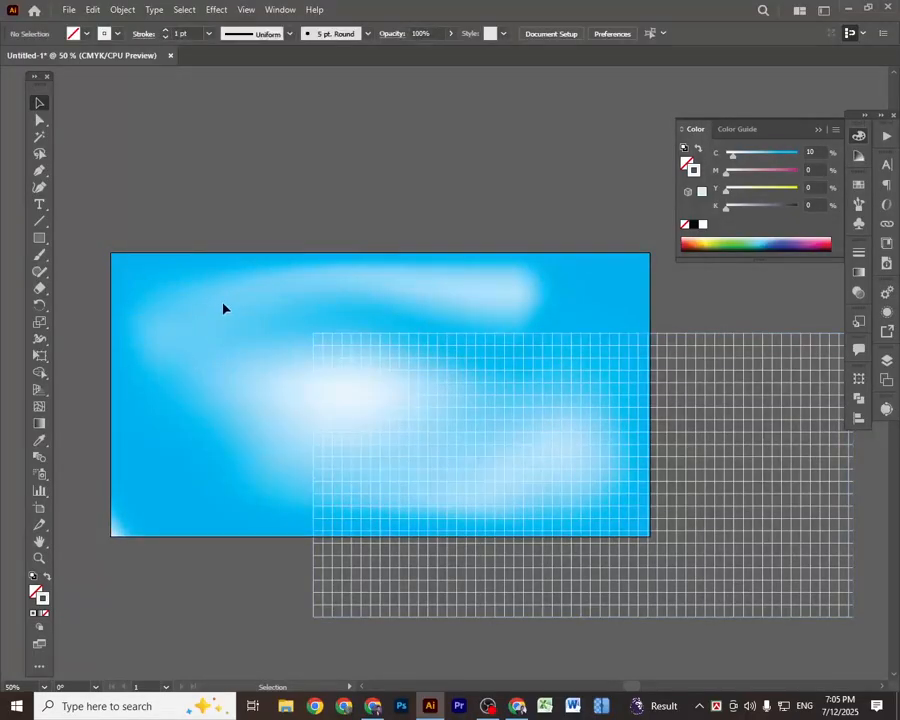
key(ctrl+z)
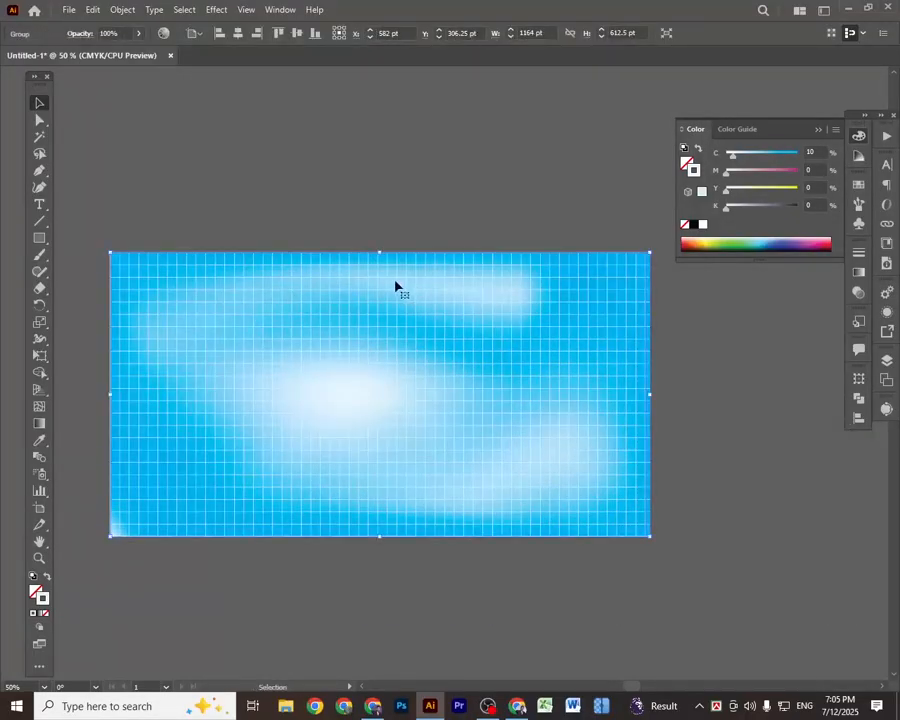
drag(390, 283, 571, 302)
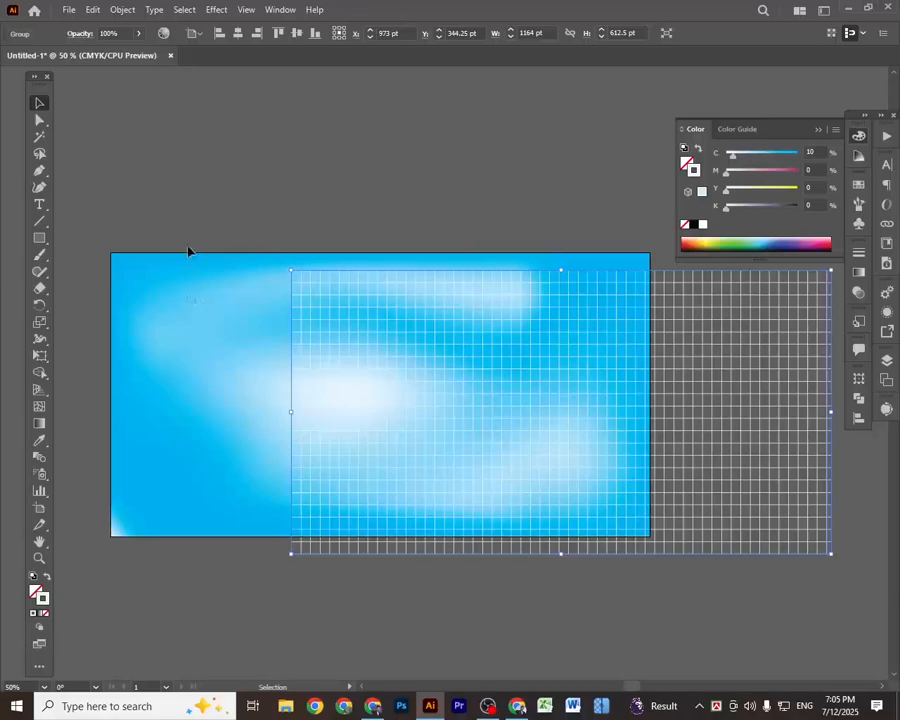
click(193, 292)
key(ctrl+z)
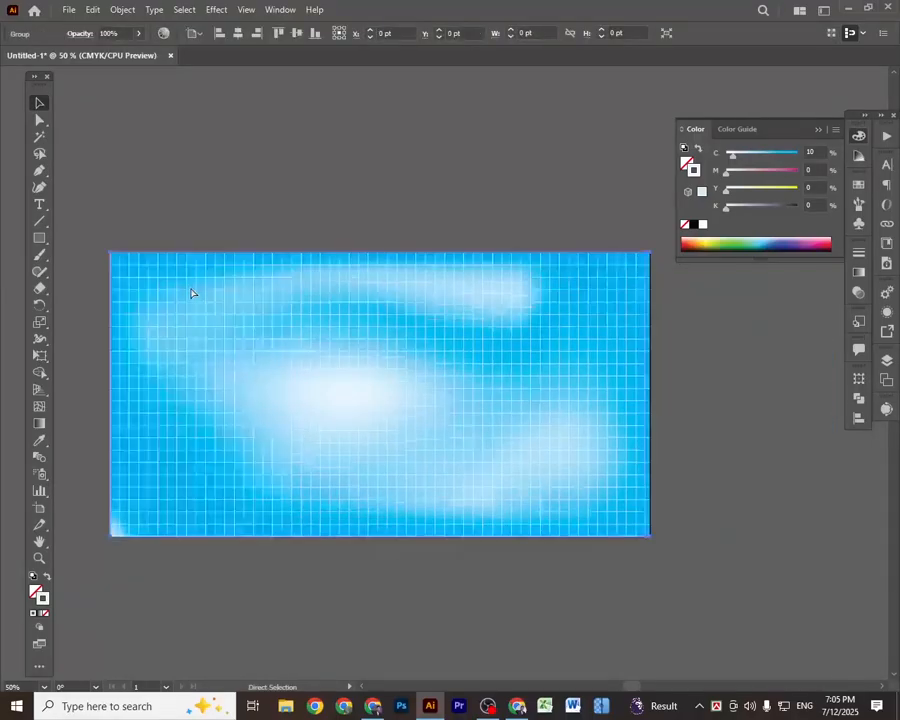
click(718, 455)
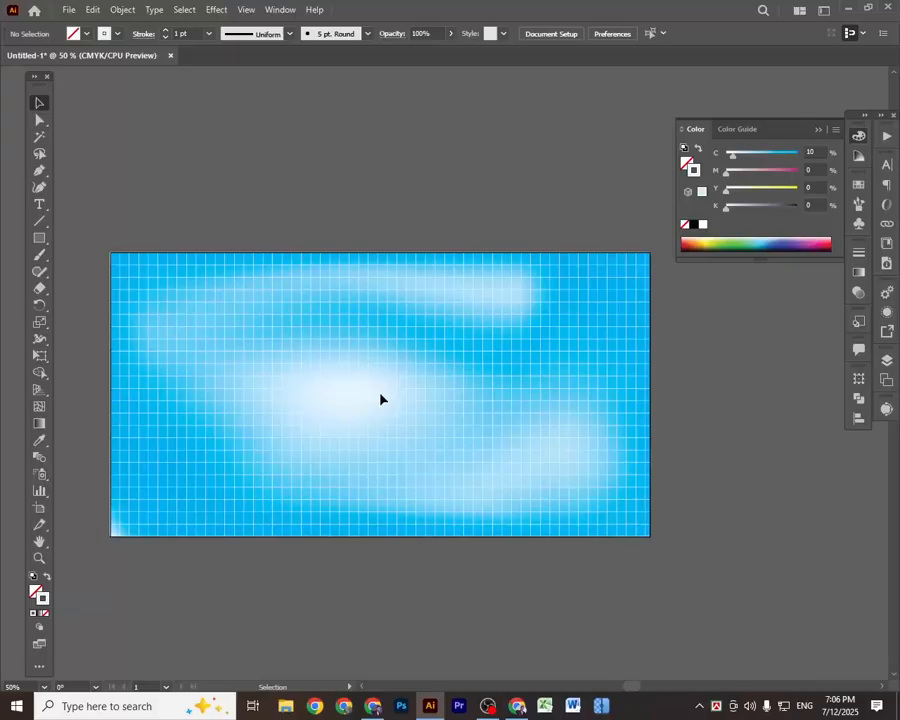
Step: Draw a wide rectangle on the empty canvas above the artboard
click(41, 240)
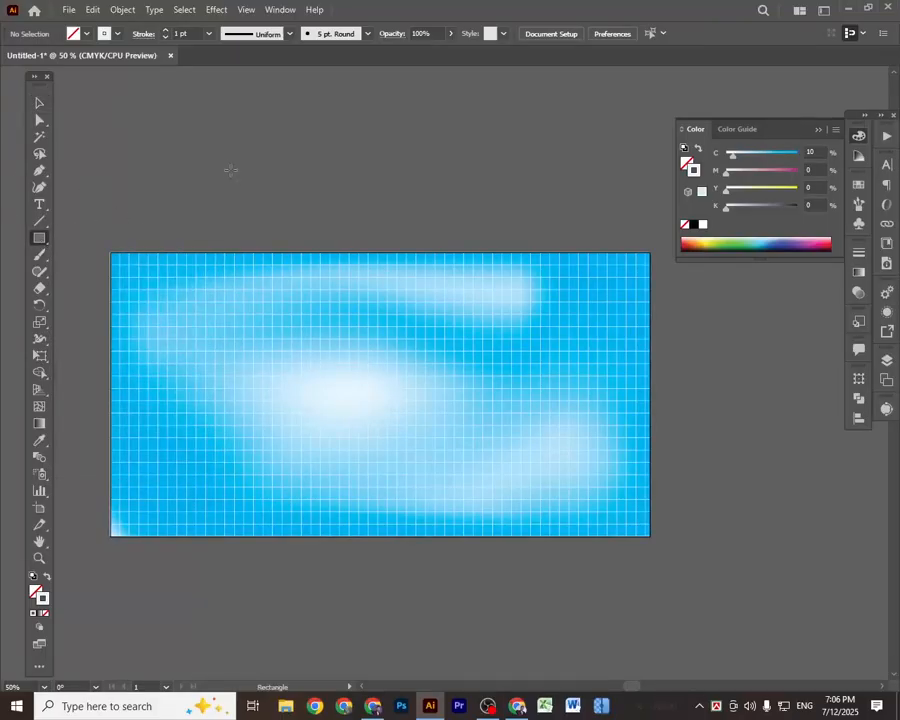
mouse_move(149, 118)
mouse_down()
mouse_move(263, 201)
mouse_move(353, 217)
mouse_move(345, 206)
mouse_up()
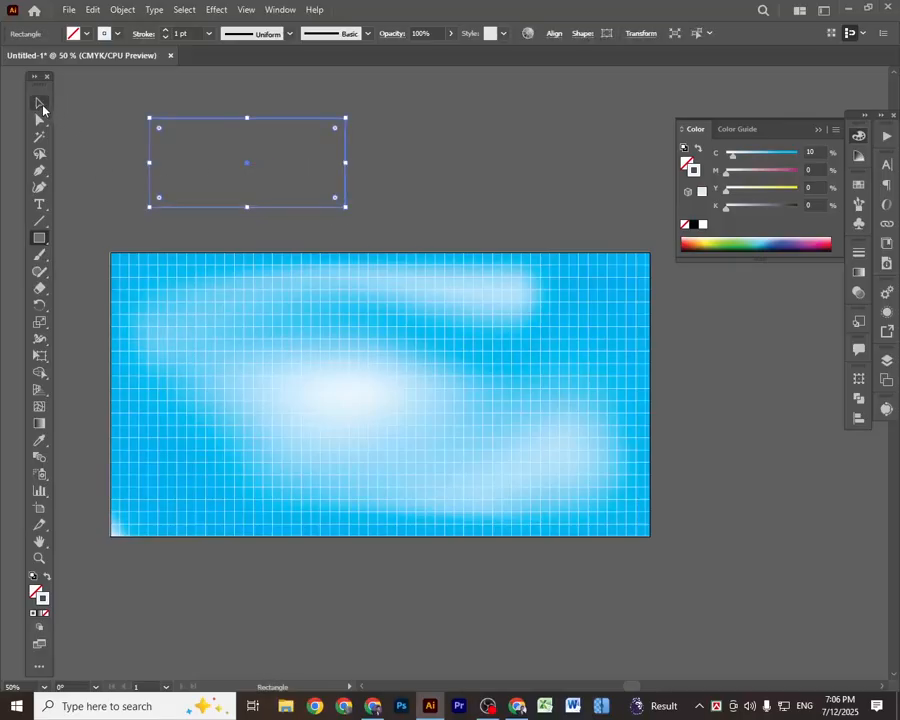
click(39, 103)
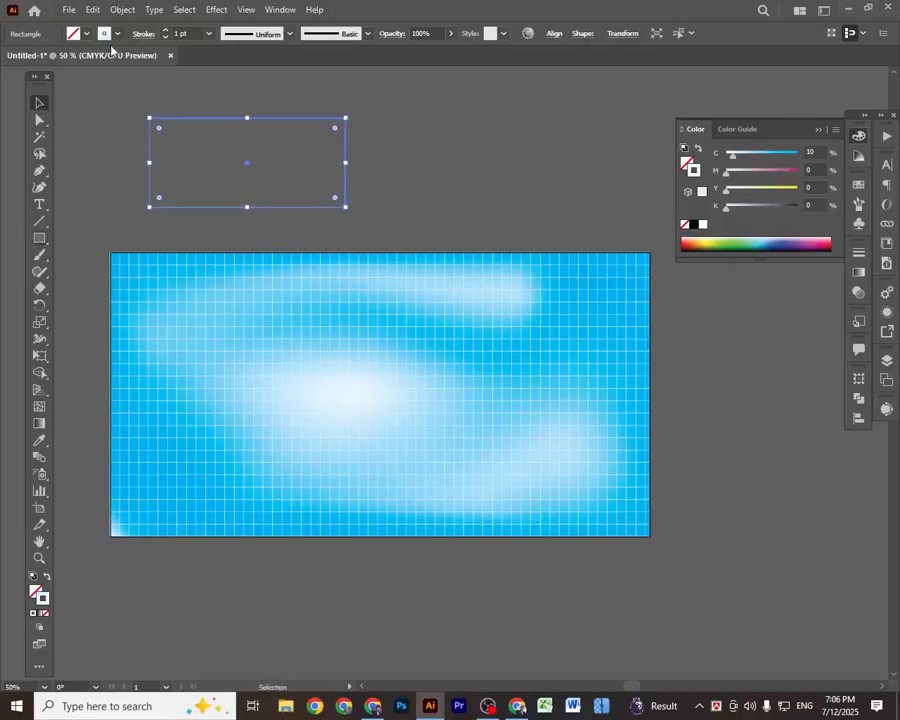
Step: Swap the rectangle's fill and stroke, then apply a linear black-to-white gradient to its fill
click(47, 579)
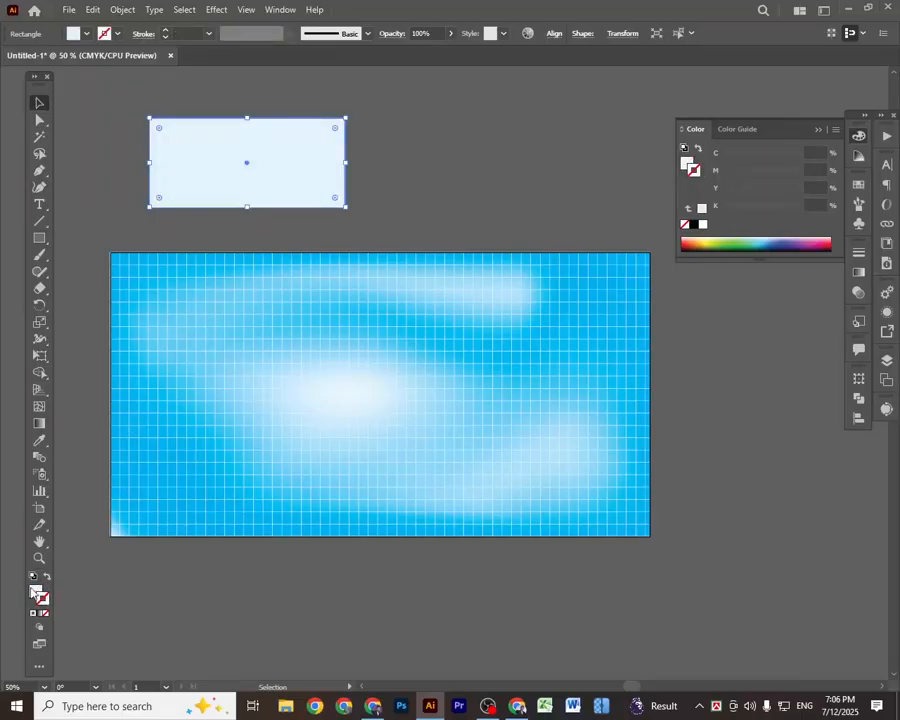
click(34, 590)
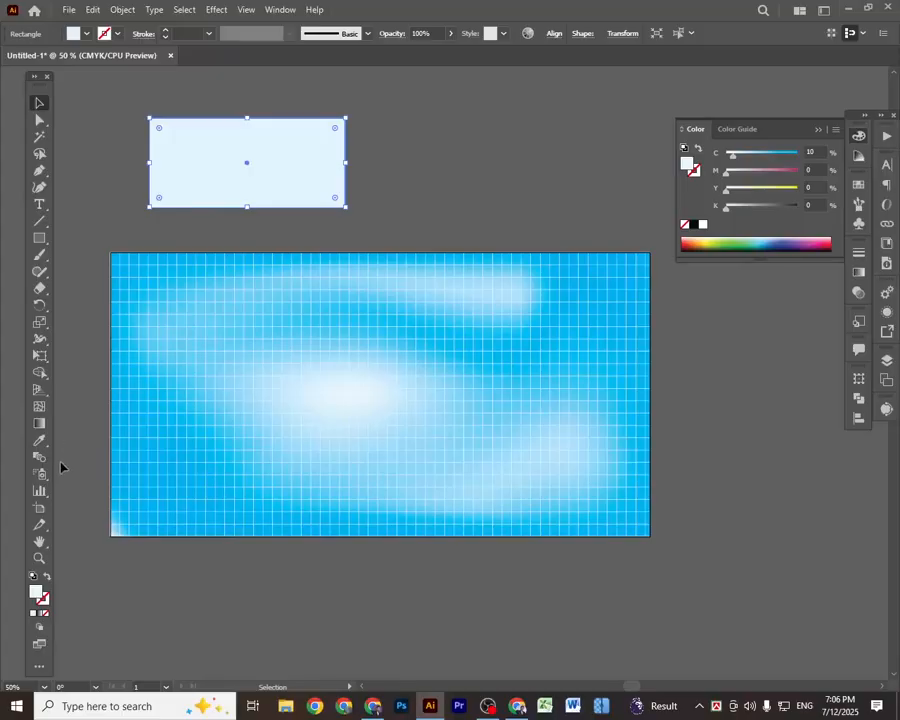
click(38, 426)
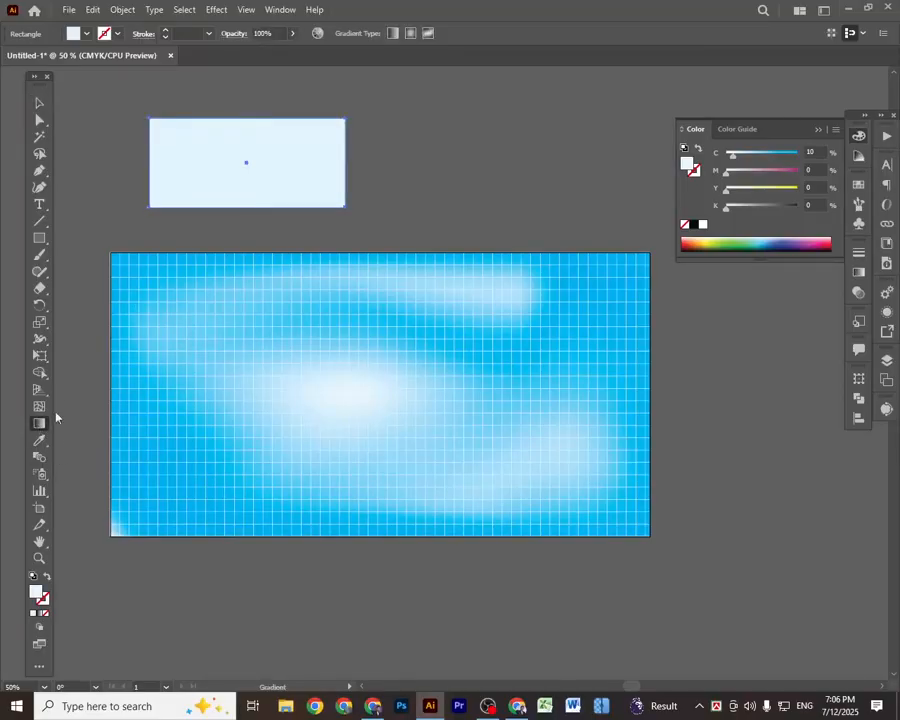
click(858, 273)
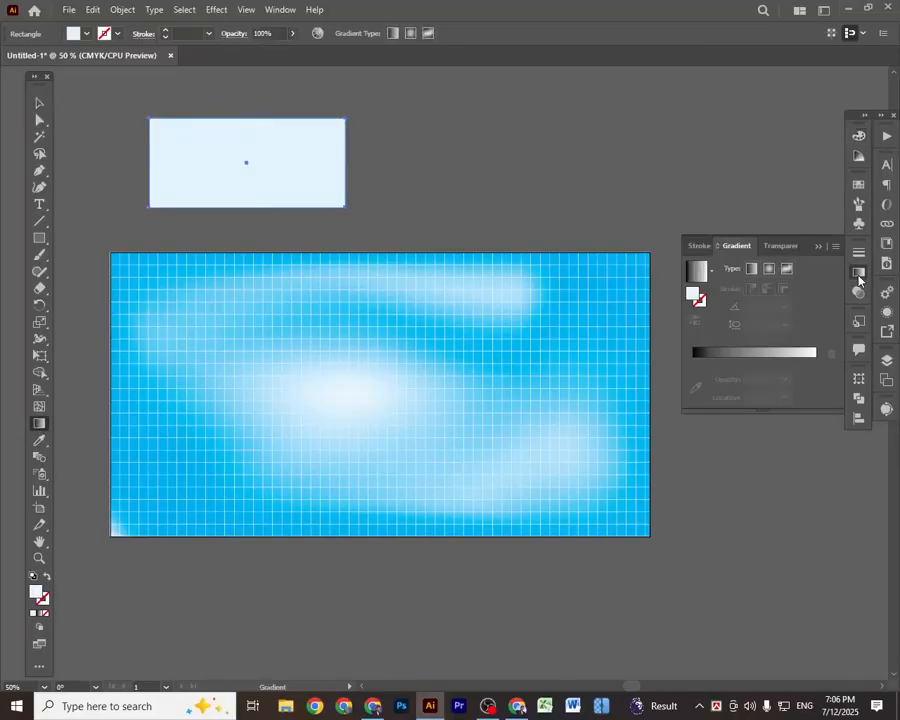
click(699, 277)
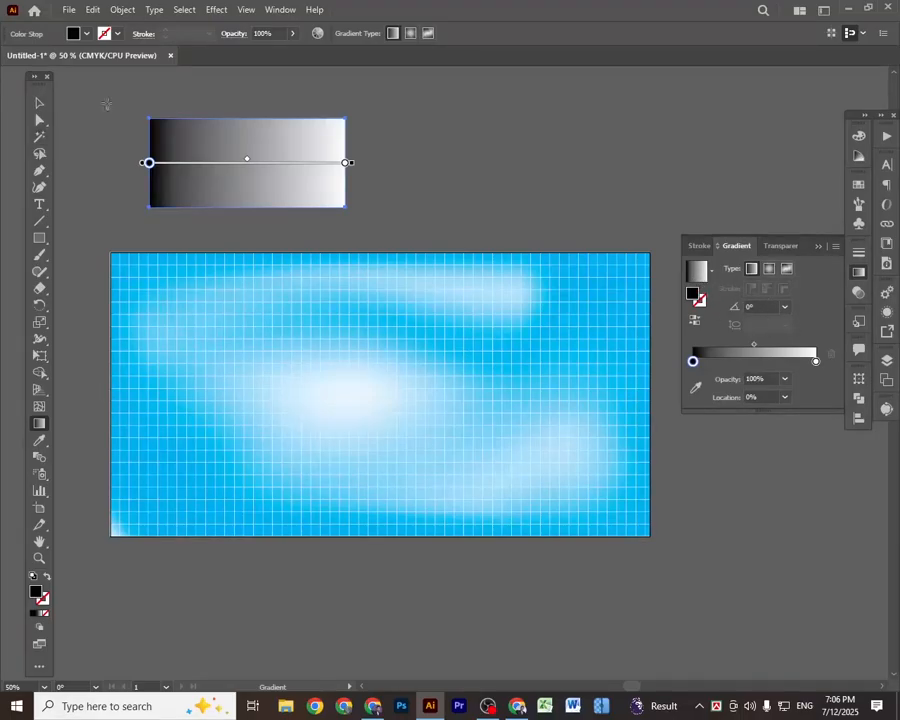
Step: Apply a Color Halftone effect to the gradient rectangle with a maximum radius of about 39 pixels and screen angles 108, 162, 90 and 45
click(216, 11)
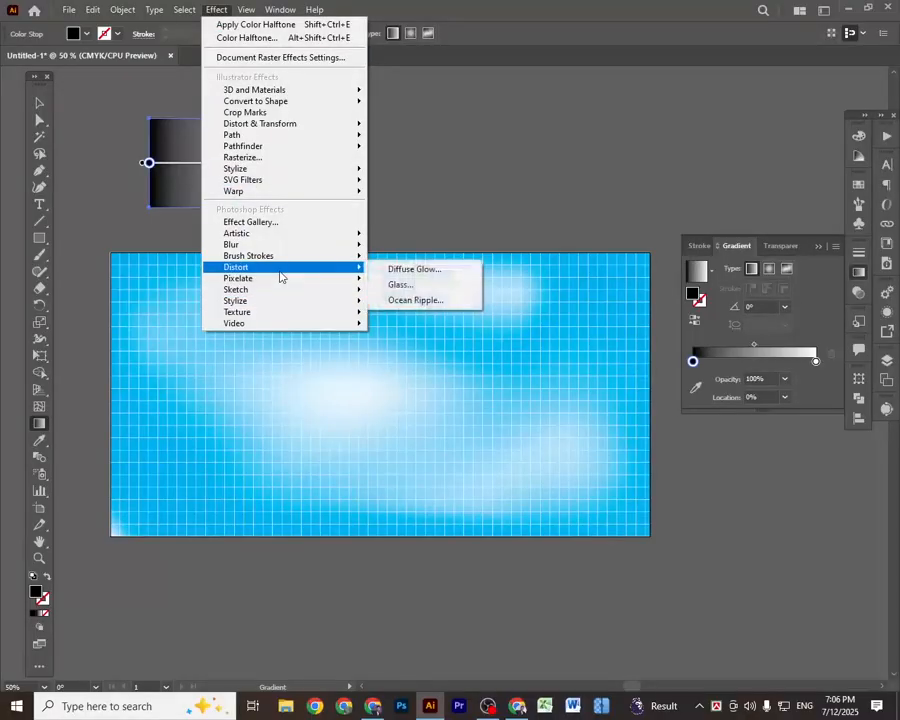
mouse_move(282, 282)
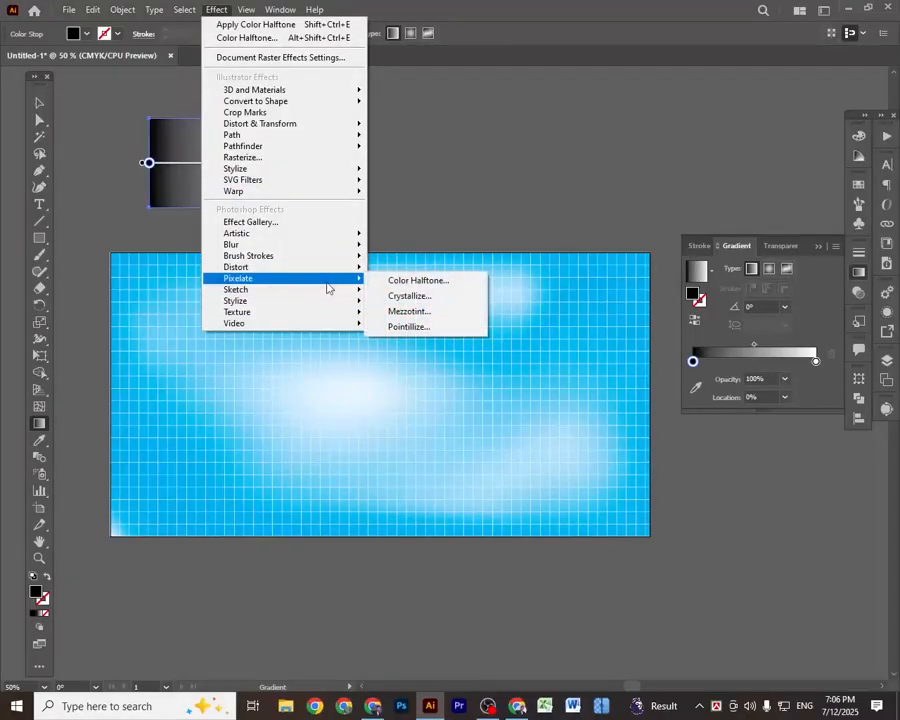
click(447, 289)
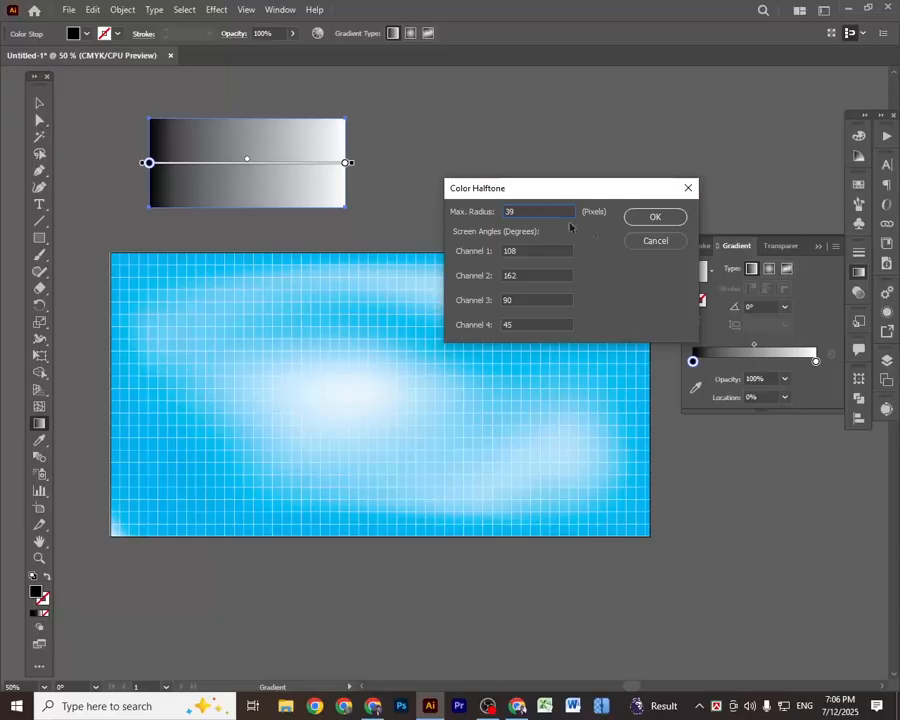
key(Up)
click(652, 219)
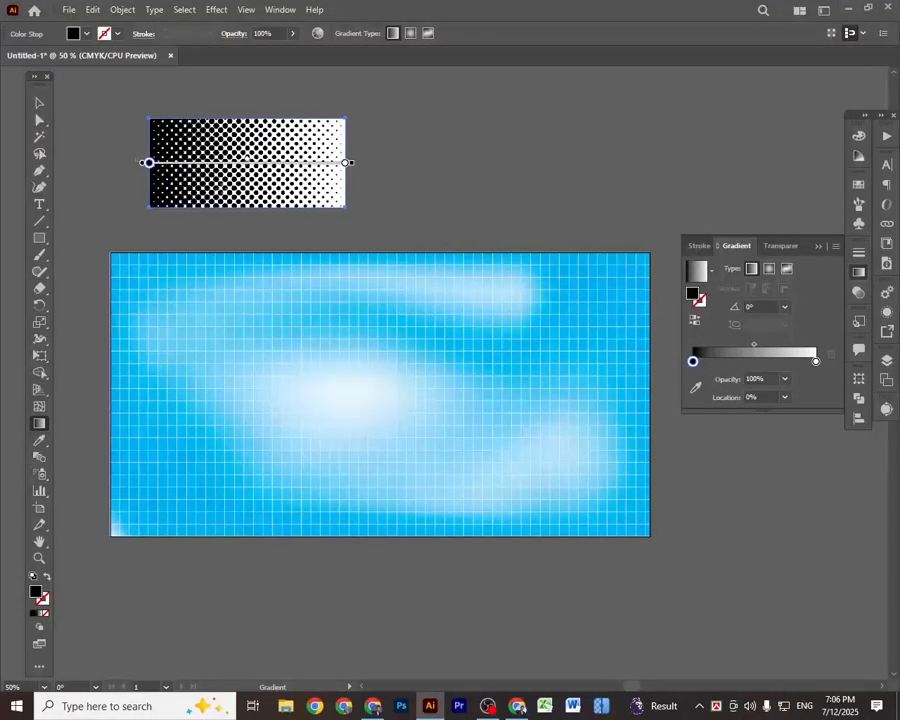
Step: Move the halftone rectangle onto the lower middle of the artboard and inspect its dots up close
click(39, 103)
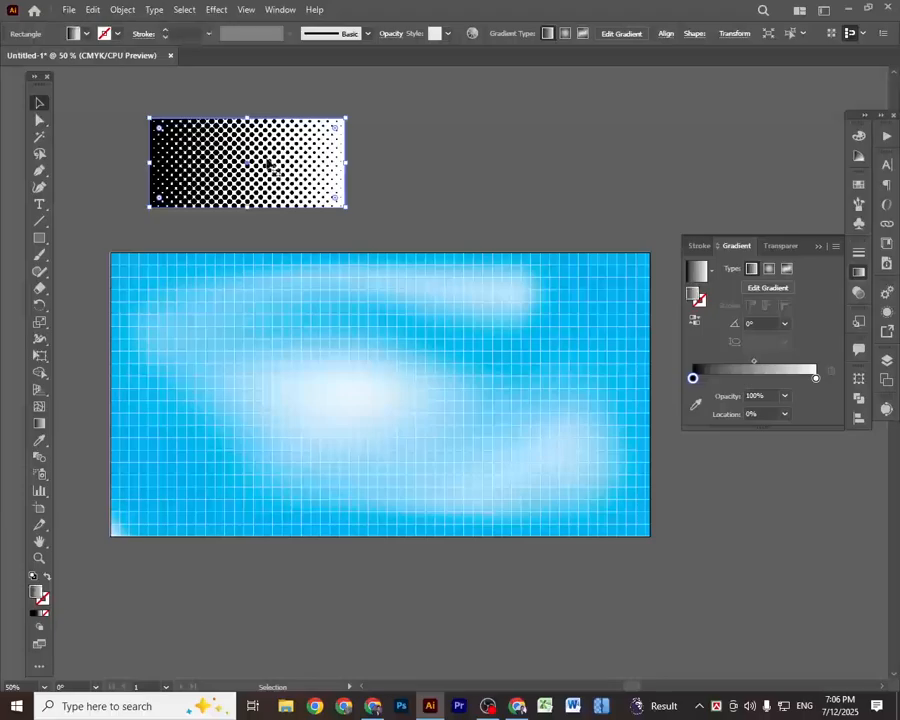
drag(265, 160, 398, 554)
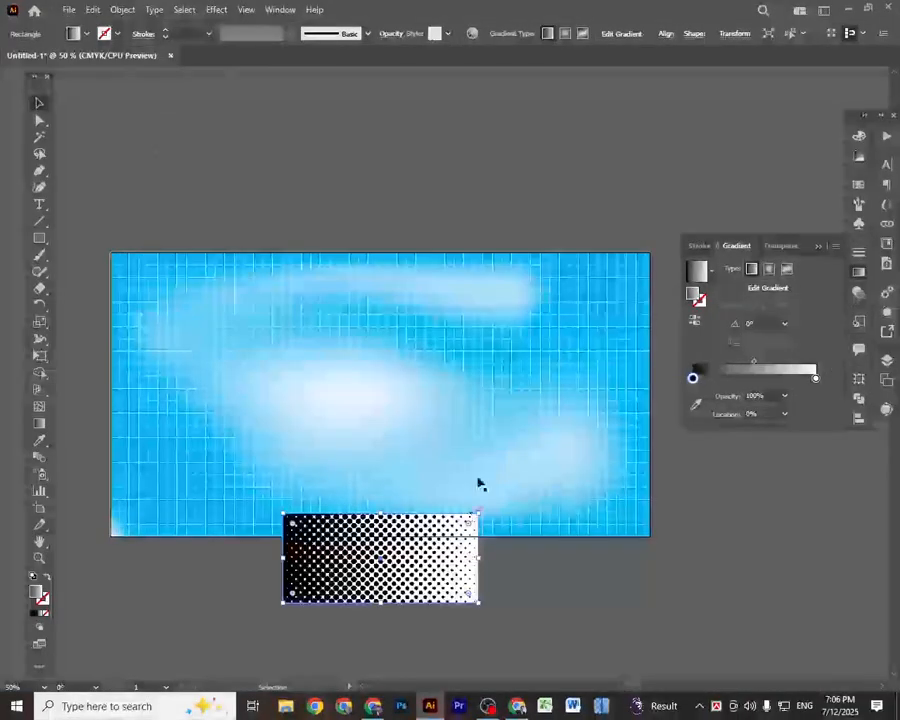
scroll(415, 497, down, 2)
drag(416, 498, 408, 392)
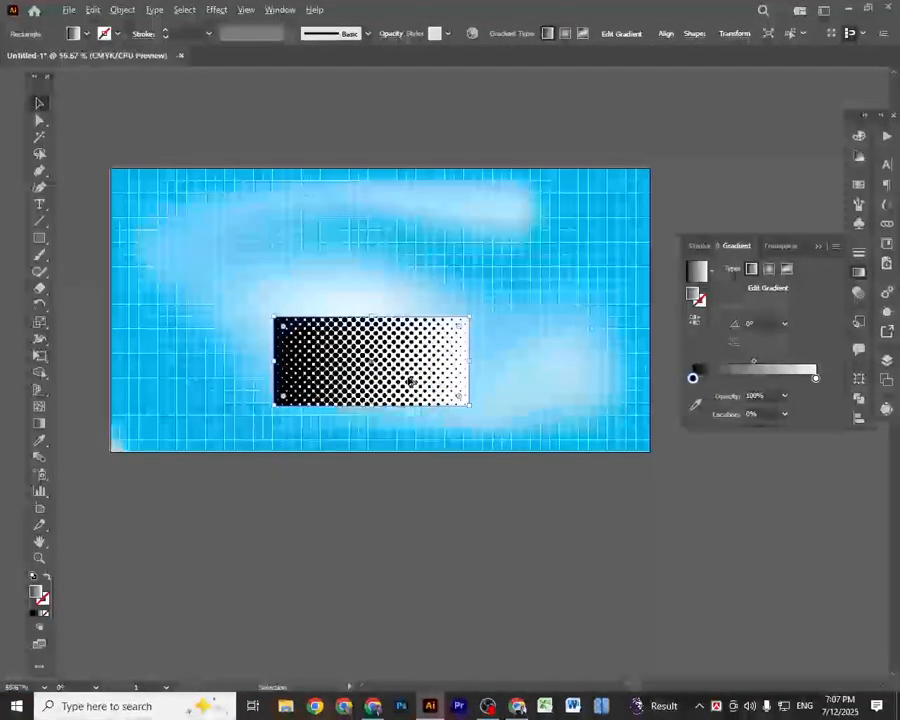
scroll(409, 381, up, 5)
scroll(409, 381, down, 2)
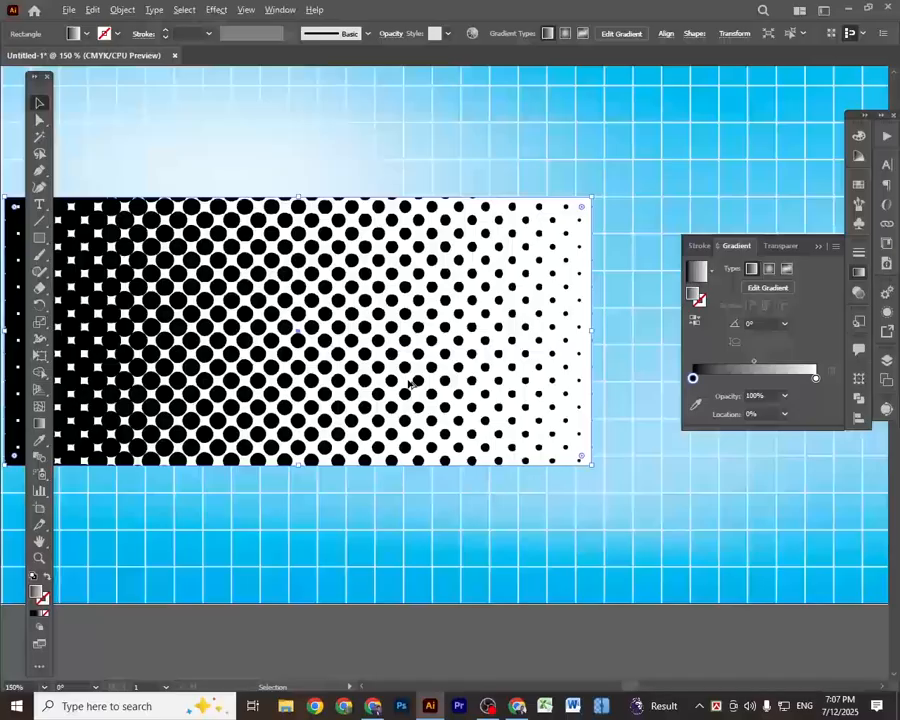
scroll(370, 375, left, 3)
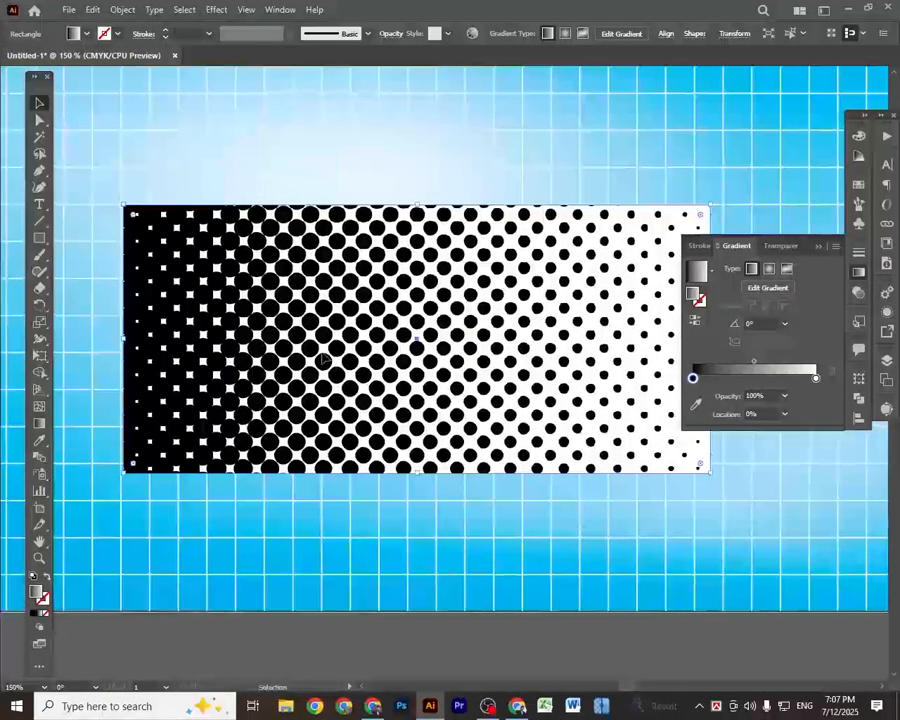
scroll(308, 338, down, 3)
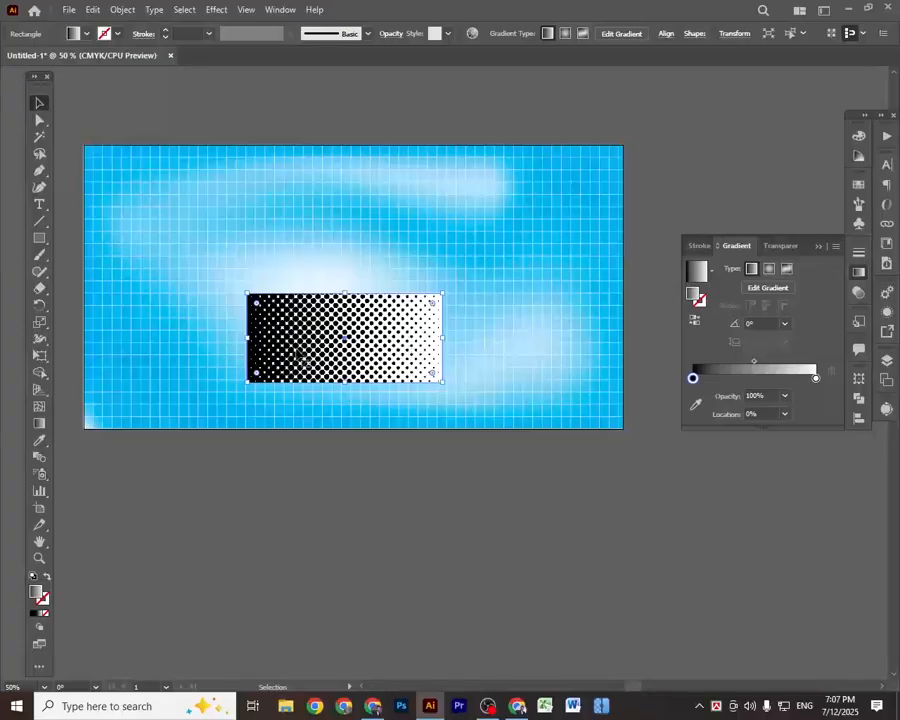
Step: Stretch the halftone rectangle's horizontal gradient well beyond both sides and shift it along its axis to vary the dot fade
click(38, 424)
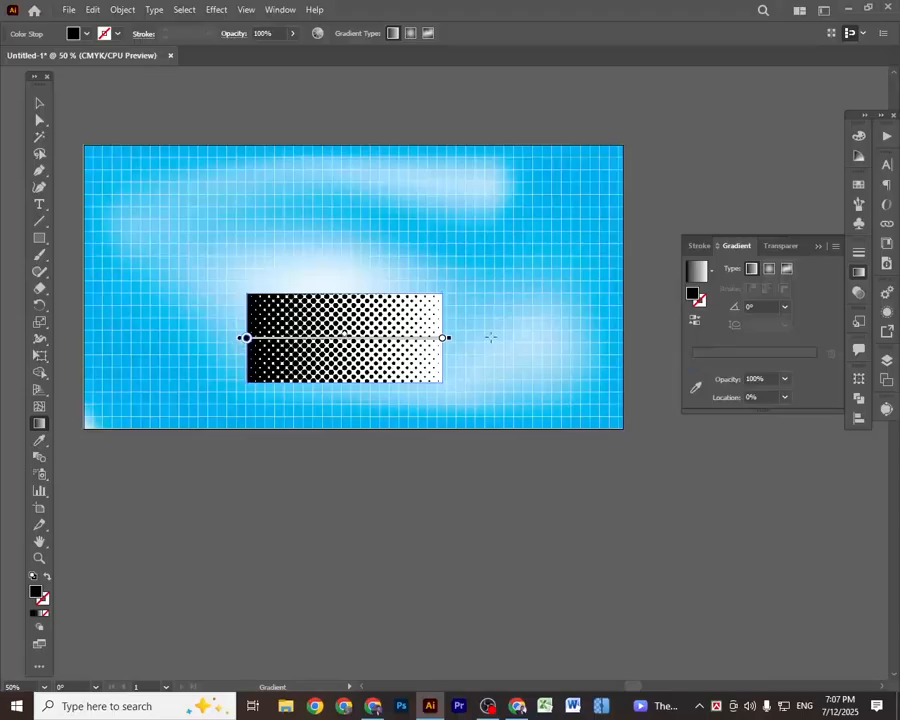
click(444, 338)
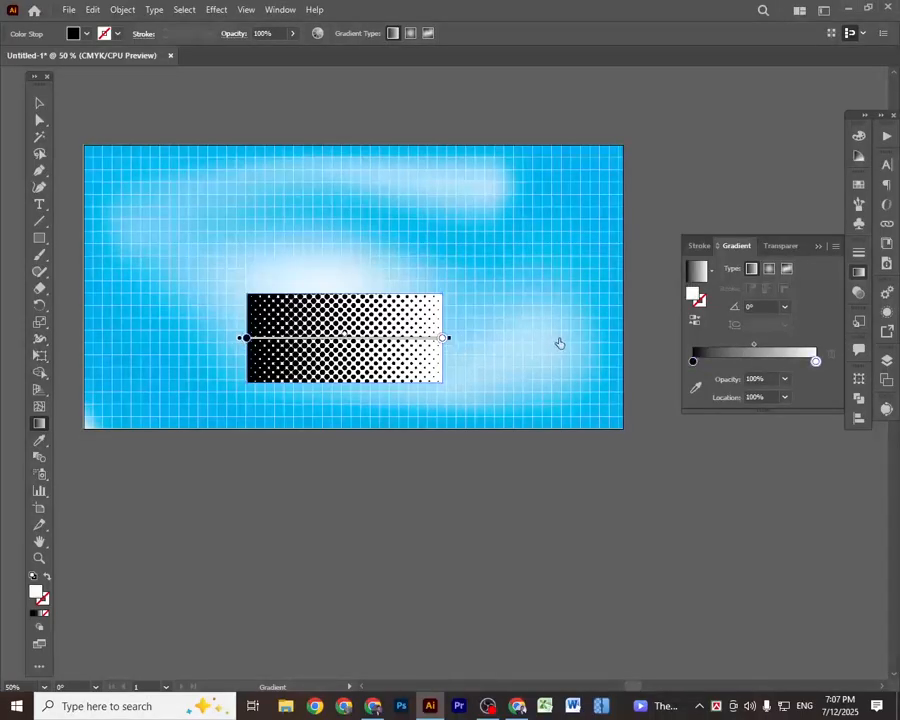
scroll(452, 340, up, 1)
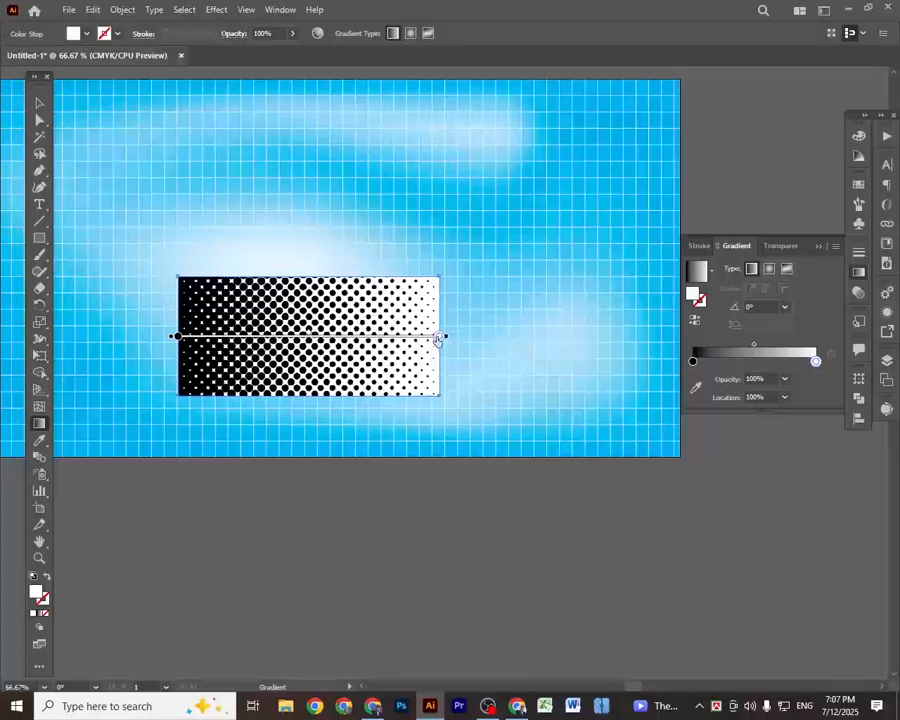
mouse_move(440, 337)
mouse_down()
mouse_move(420, 337)
mouse_move(678, 339)
mouse_up()
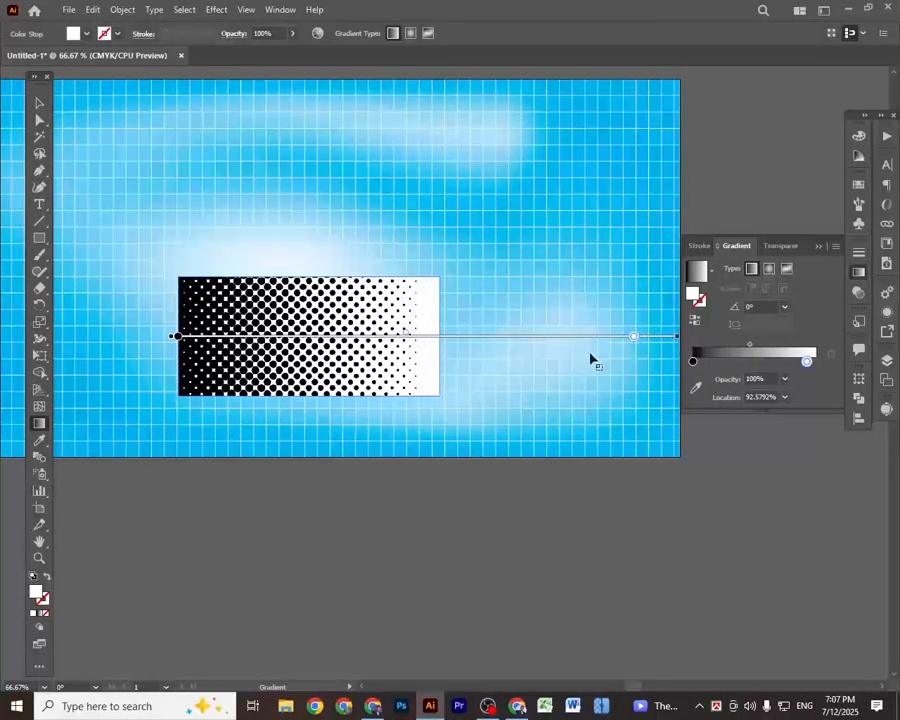
mouse_move(178, 337)
mouse_down()
mouse_move(186, 337)
mouse_move(54, 337)
mouse_up()
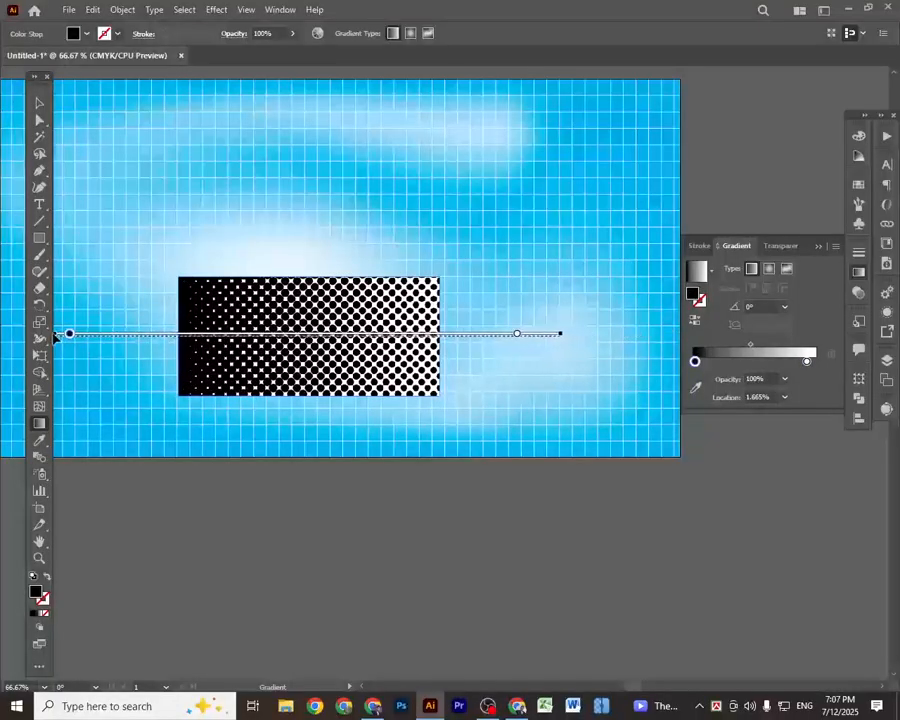
drag(436, 336, 376, 342)
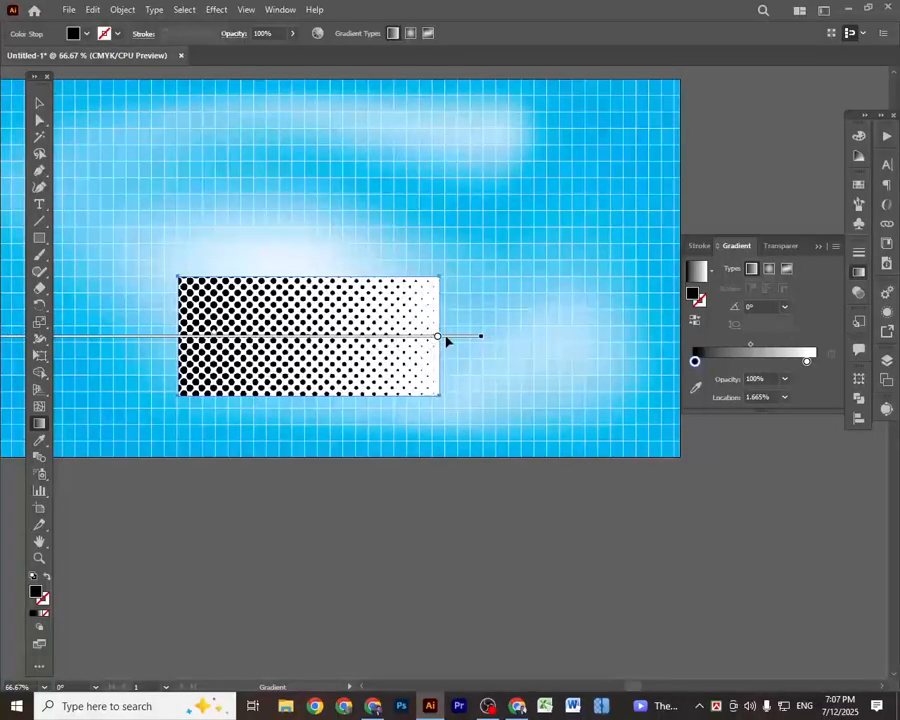
drag(419, 342, 410, 342)
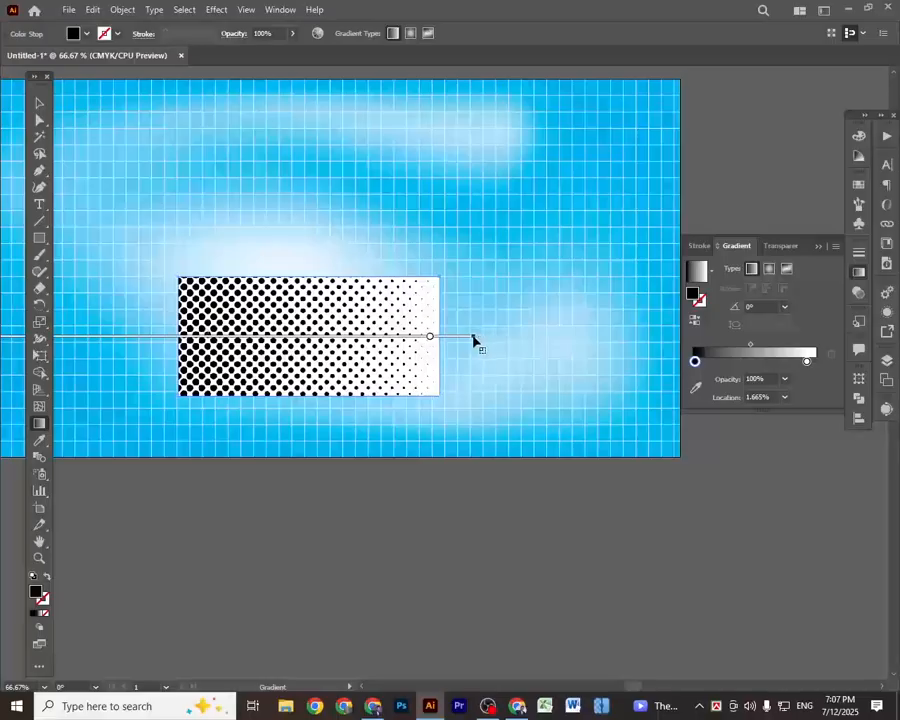
drag(476, 342, 621, 352)
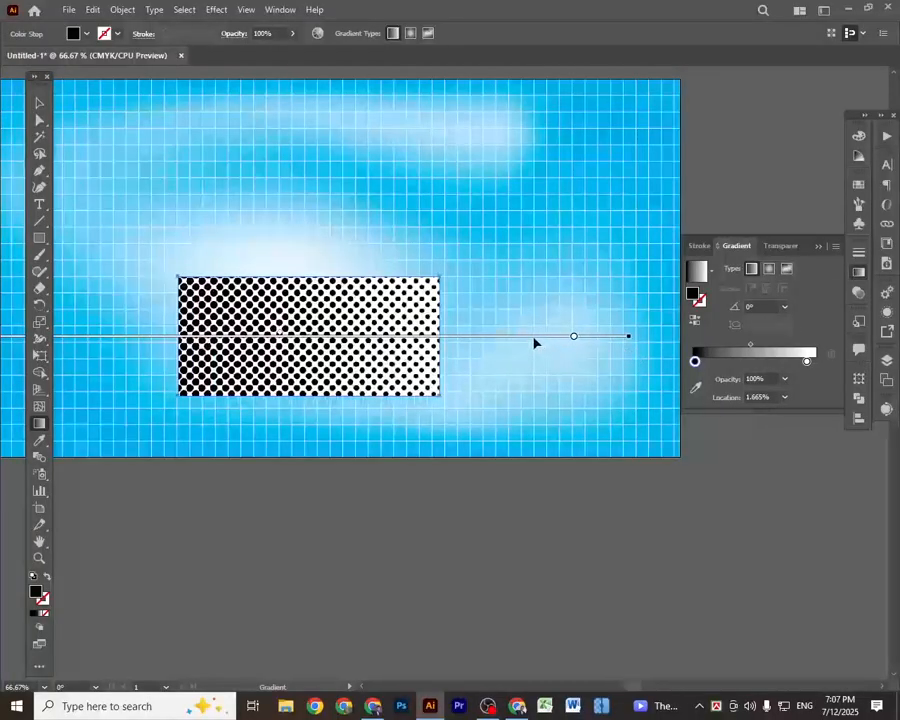
Step: Rotate the rectangle's gradient to -90° and shift it upward so the dots fade out near the lower edge, then deselect
mouse_move(532, 342)
mouse_down()
mouse_move(433, 340)
mouse_move(465, 342)
mouse_move(490, 486)
mouse_move(258, 614)
mouse_up()
drag(155, 574, 155, 574)
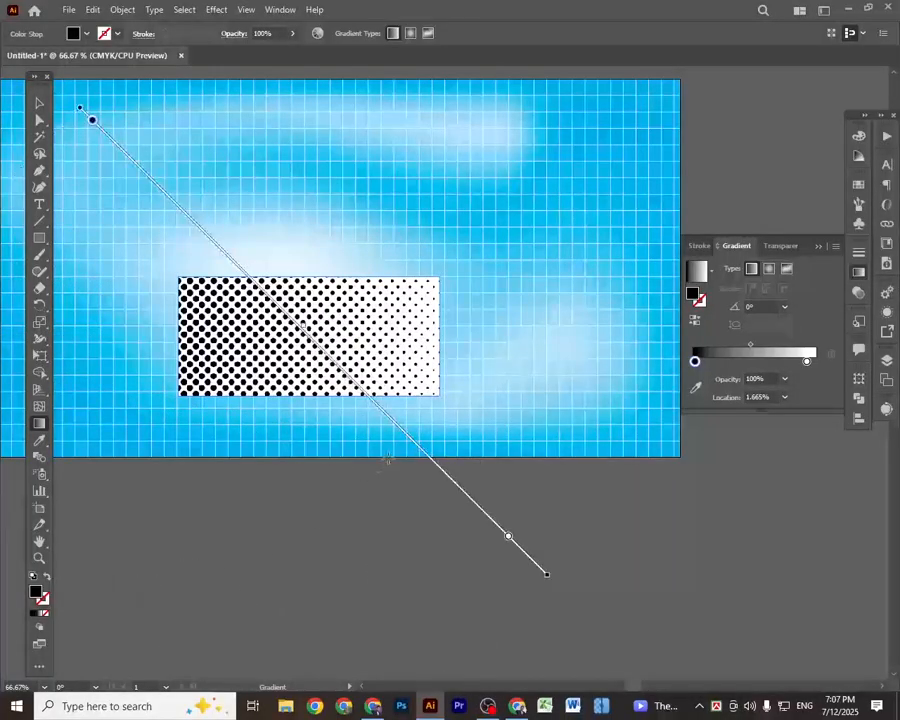
scroll(388, 458, down, 2)
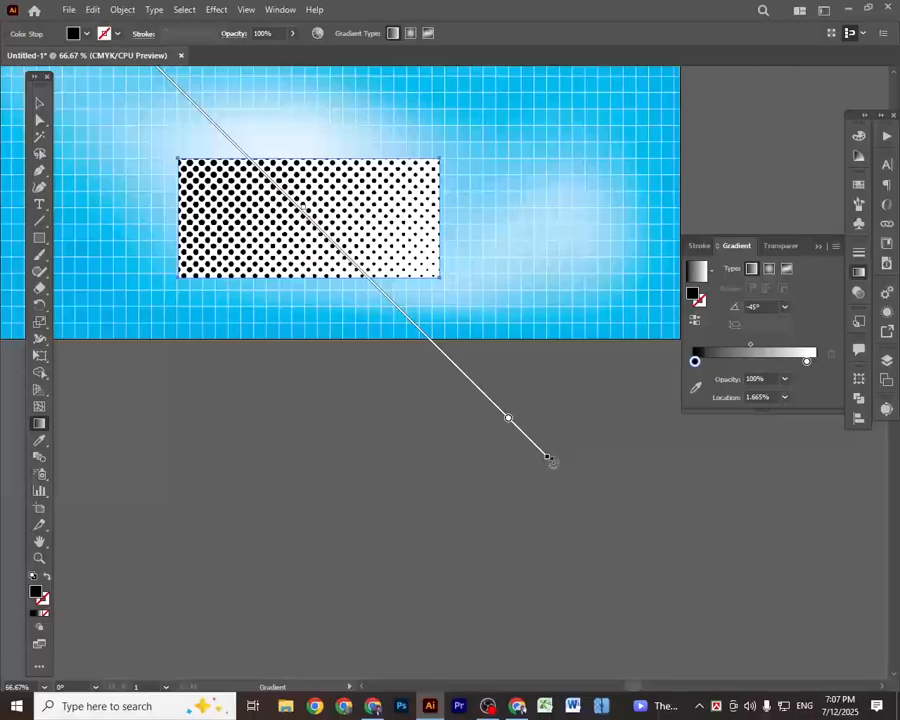
mouse_move(550, 458)
mouse_down()
mouse_move(364, 526)
mouse_move(216, 532)
mouse_up()
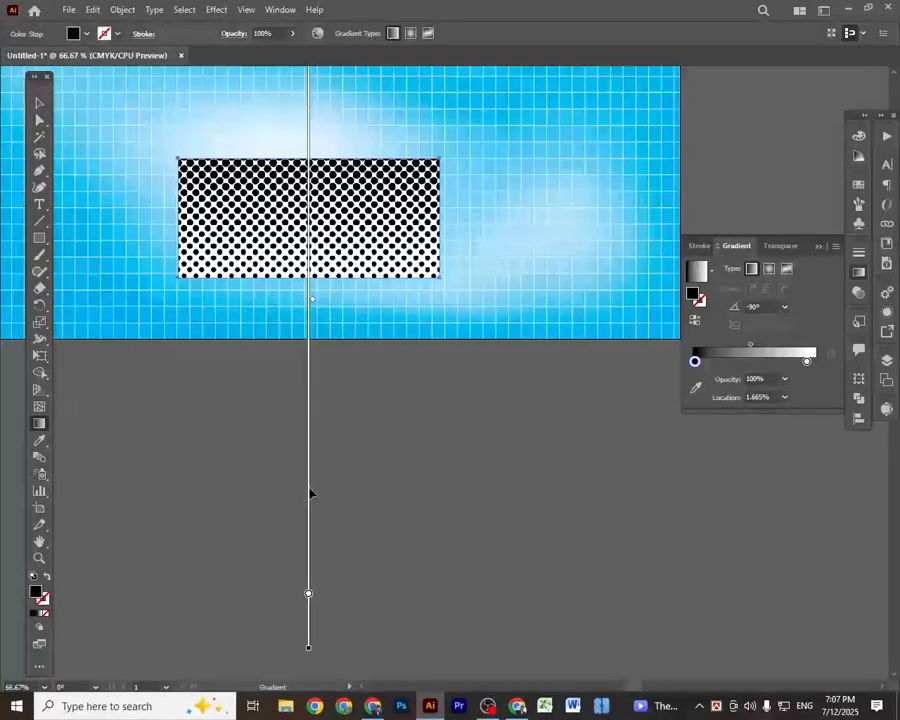
drag(310, 493, 316, 214)
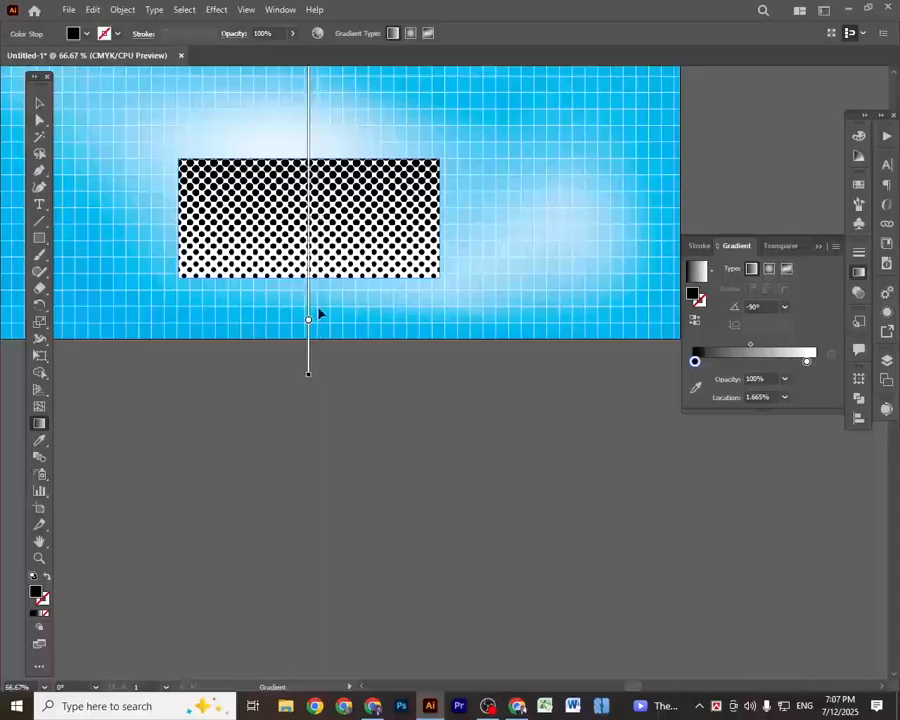
drag(308, 368, 310, 316)
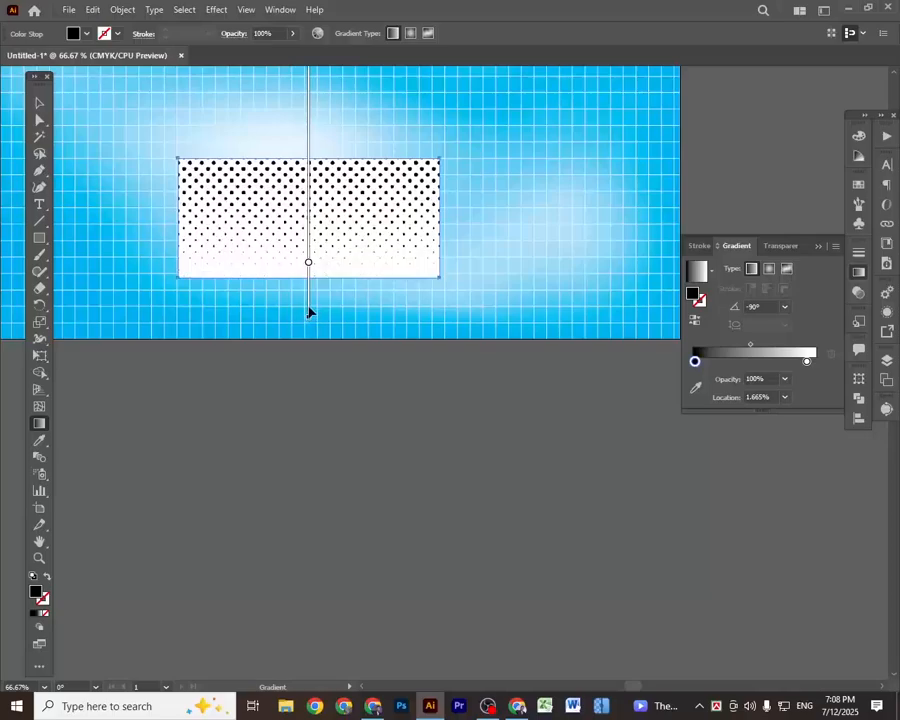
click(39, 104)
click(393, 416)
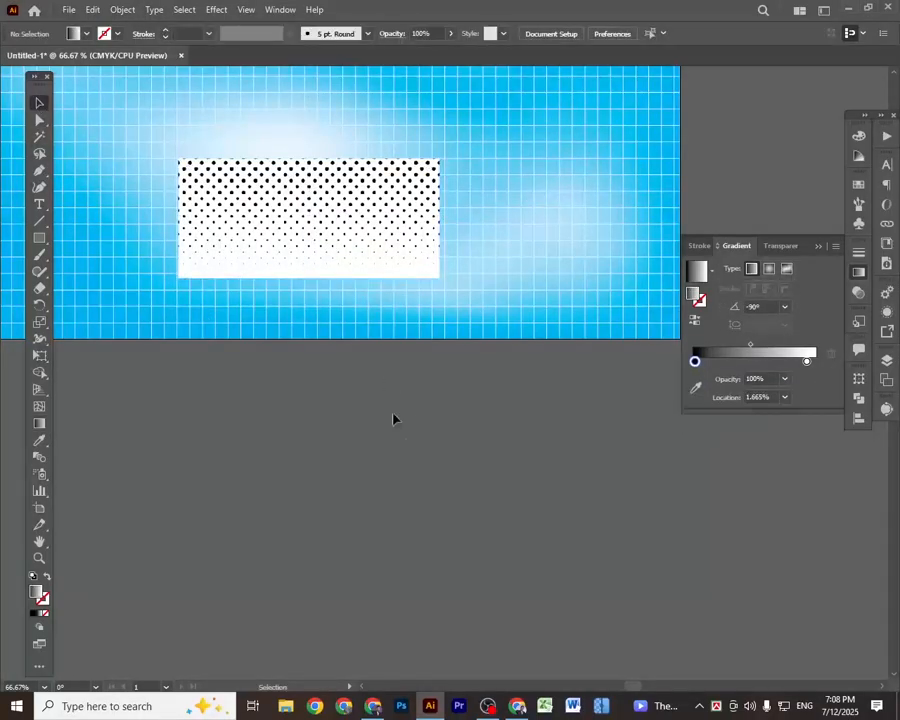
Step: Set the halftone rectangle's blending mode to Multiply and deselect it
click(376, 247)
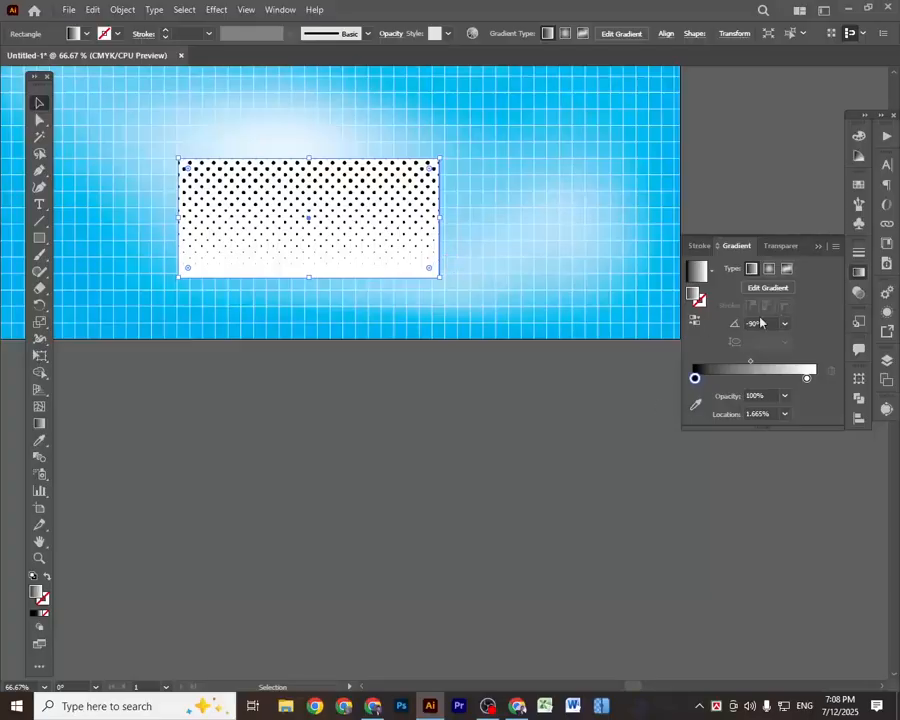
click(859, 293)
click(737, 269)
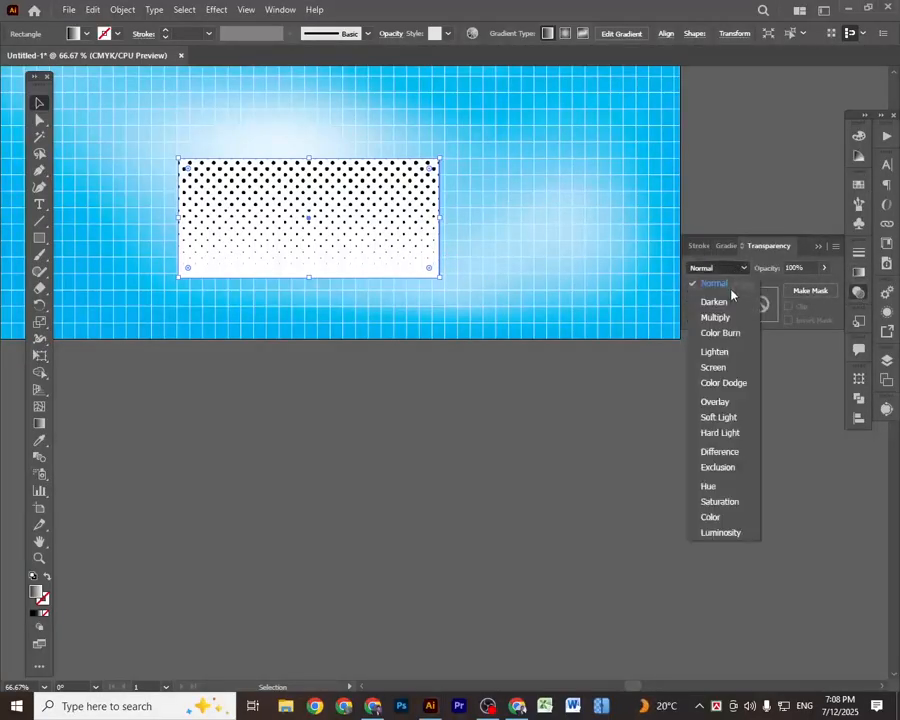
click(730, 318)
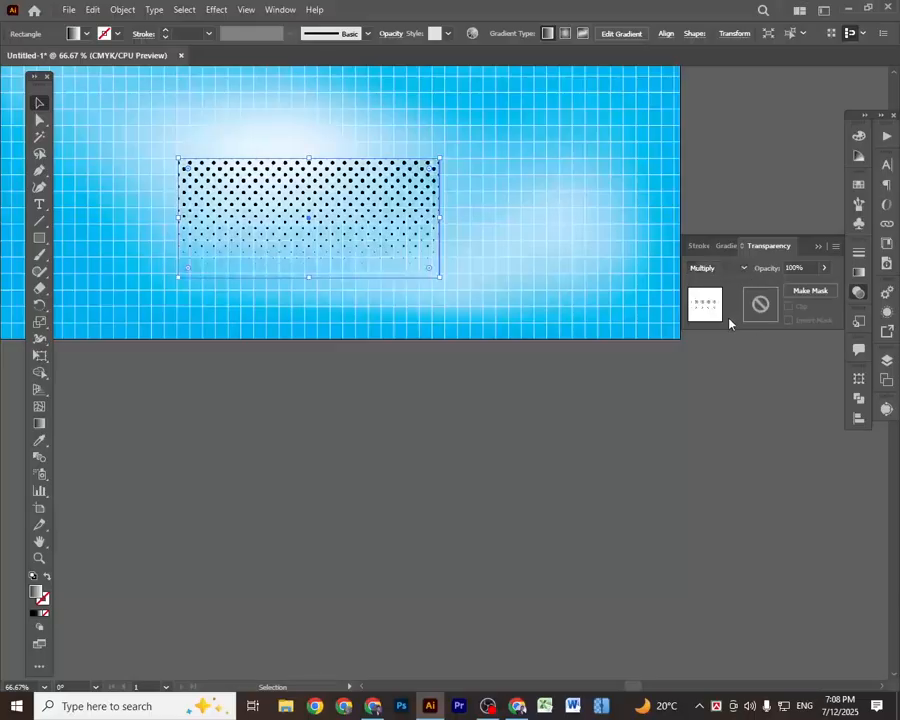
click(480, 549)
Step: Expand the appearance of the halftone rectangle
scroll(436, 528, up, 3)
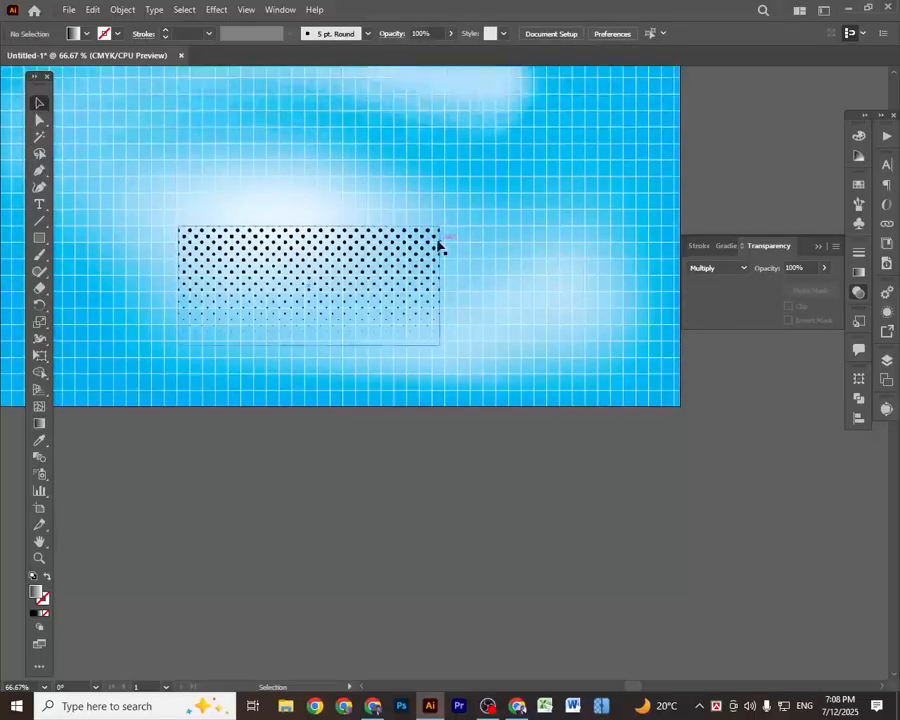
click(415, 260)
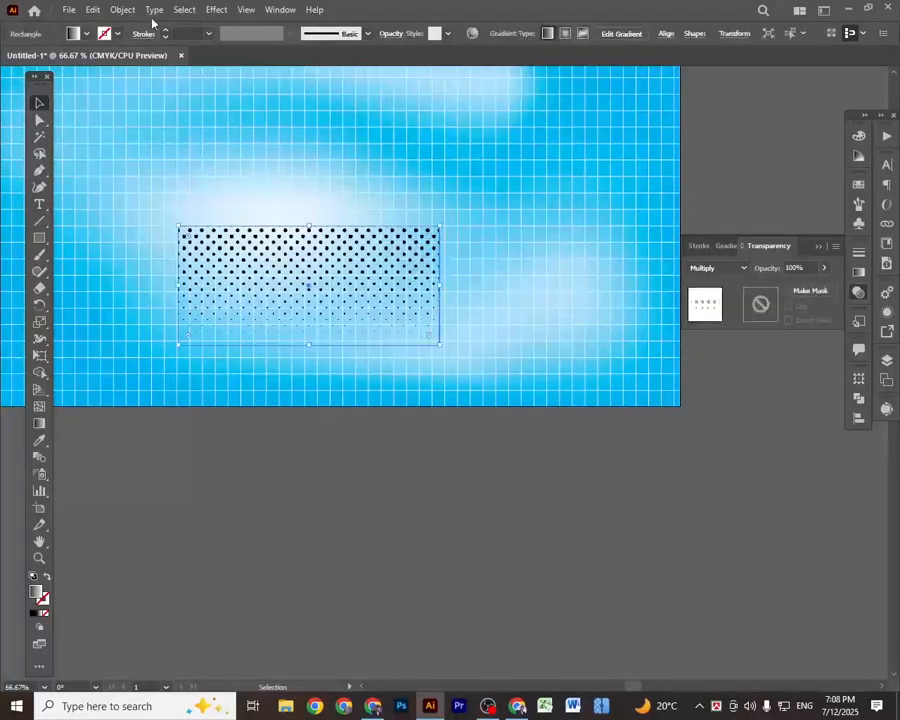
click(120, 10)
click(160, 189)
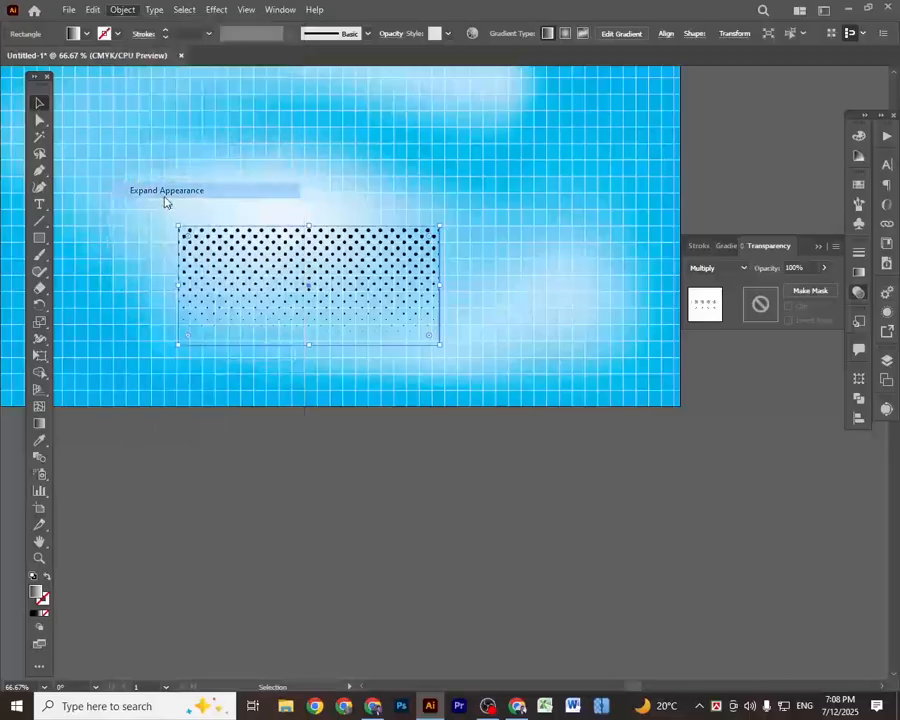
Step: Move the expanded halftone artwork off the blue background to the empty canvas below the artboard
drag(412, 252, 635, 544)
click(120, 10)
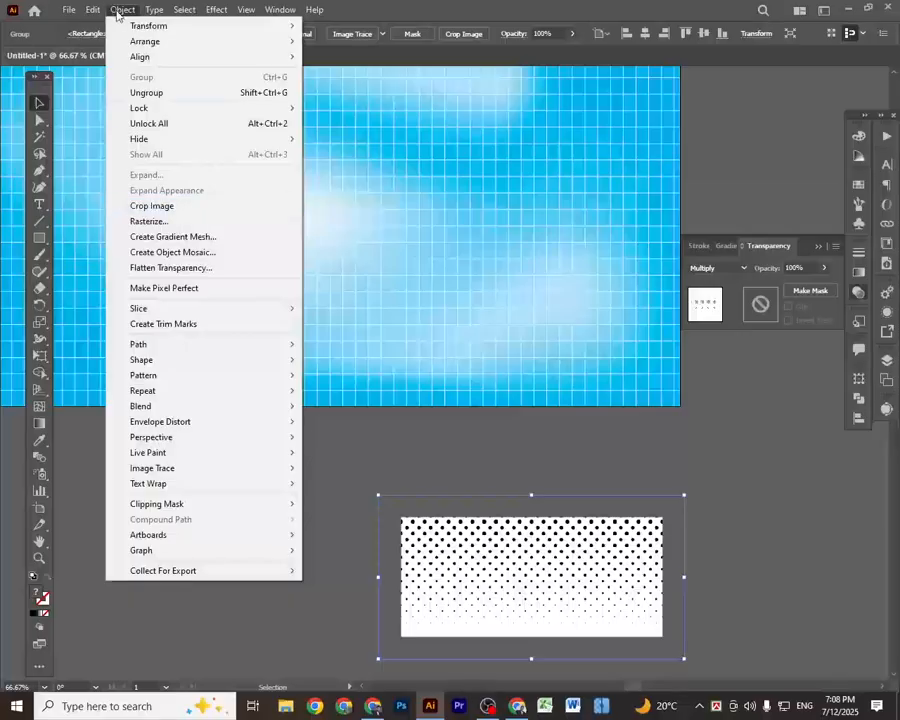
click(565, 592)
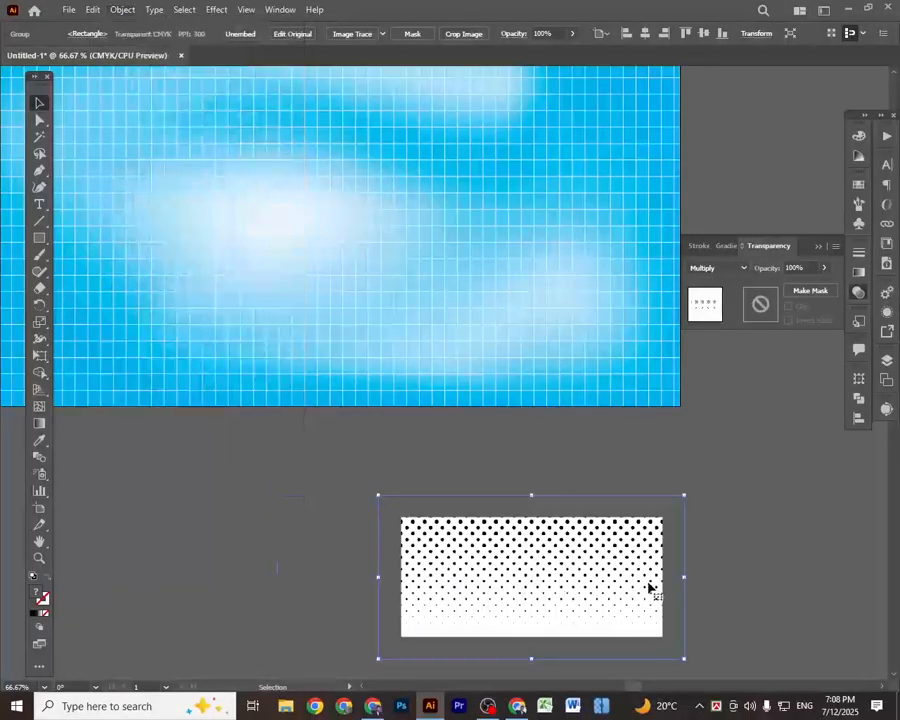
drag(649, 588, 605, 576)
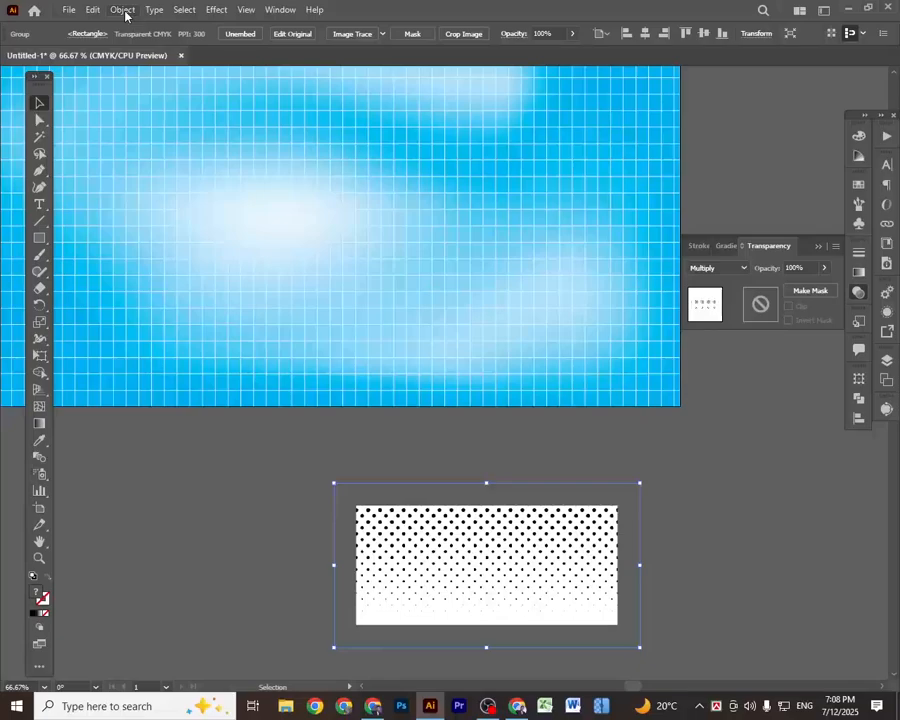
Step: Convert the halftone image to vector shapes with Image Trace, expand the tracing result and deselect it
click(353, 37)
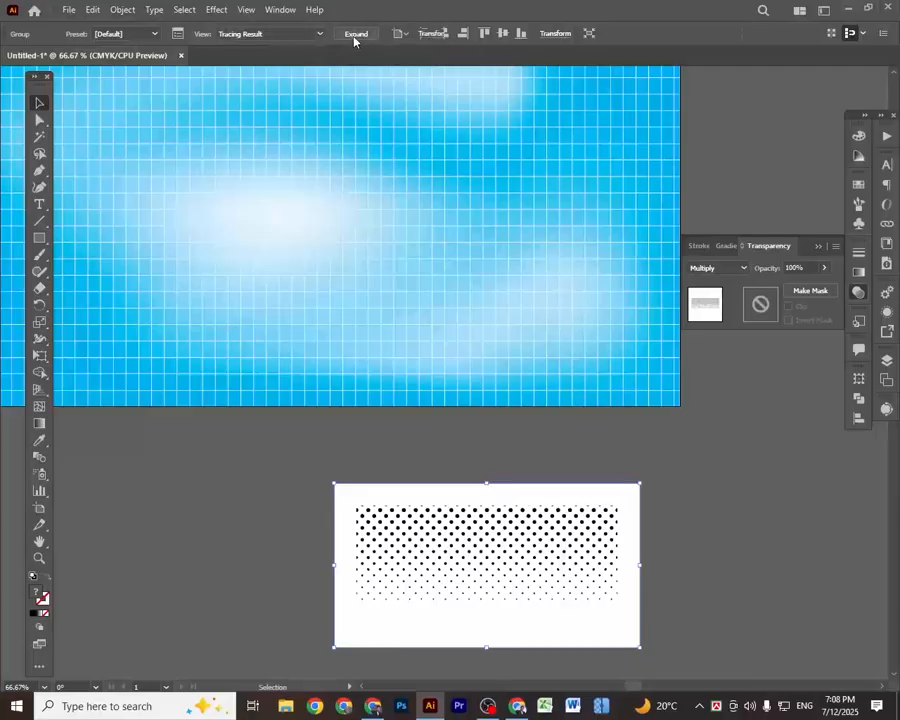
click(354, 36)
click(680, 525)
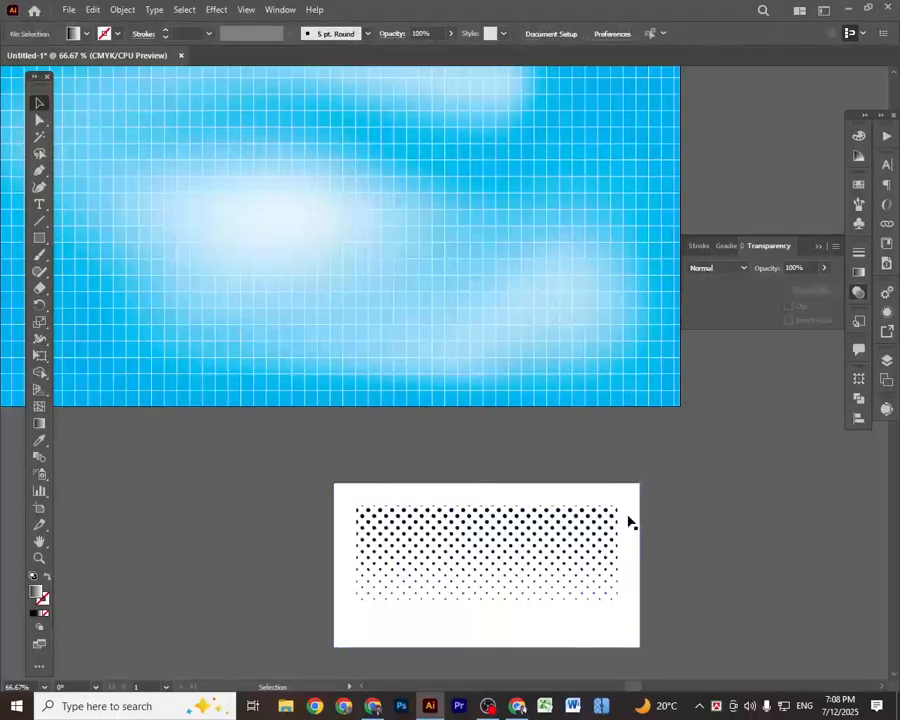
Step: Ungroup the traced halftone artwork until its white background separates from the black dots, then deselect
click(628, 517)
right_click(628, 516)
click(667, 387)
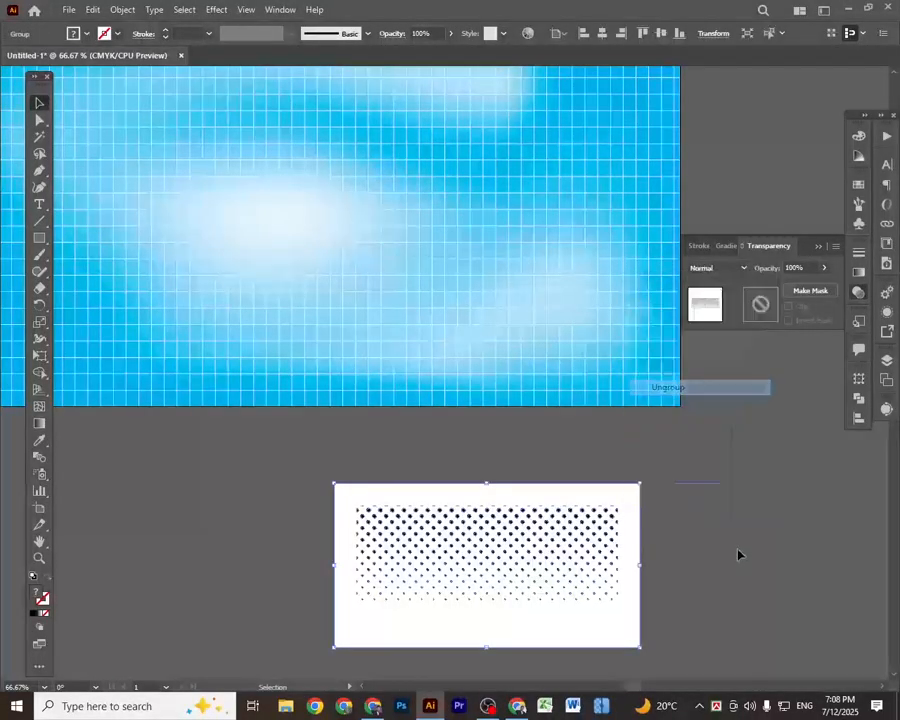
click(737, 552)
drag(642, 504, 859, 504)
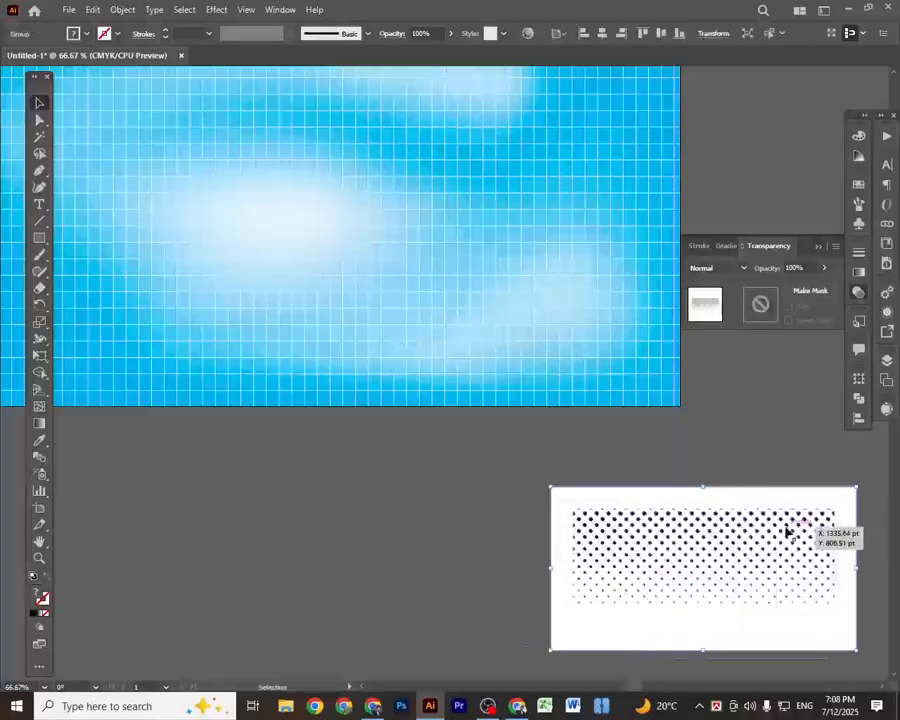
drag(788, 517, 659, 515)
right_click(594, 516)
click(637, 389)
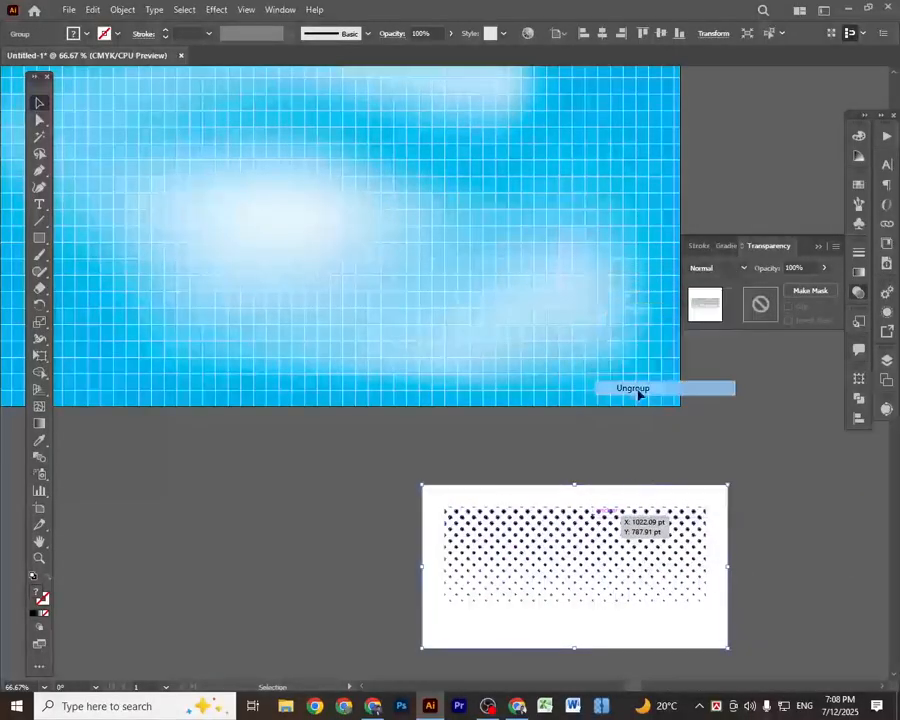
click(741, 516)
Step: Pull the white background shape away from the black dots and delete it
drag(722, 503, 352, 500)
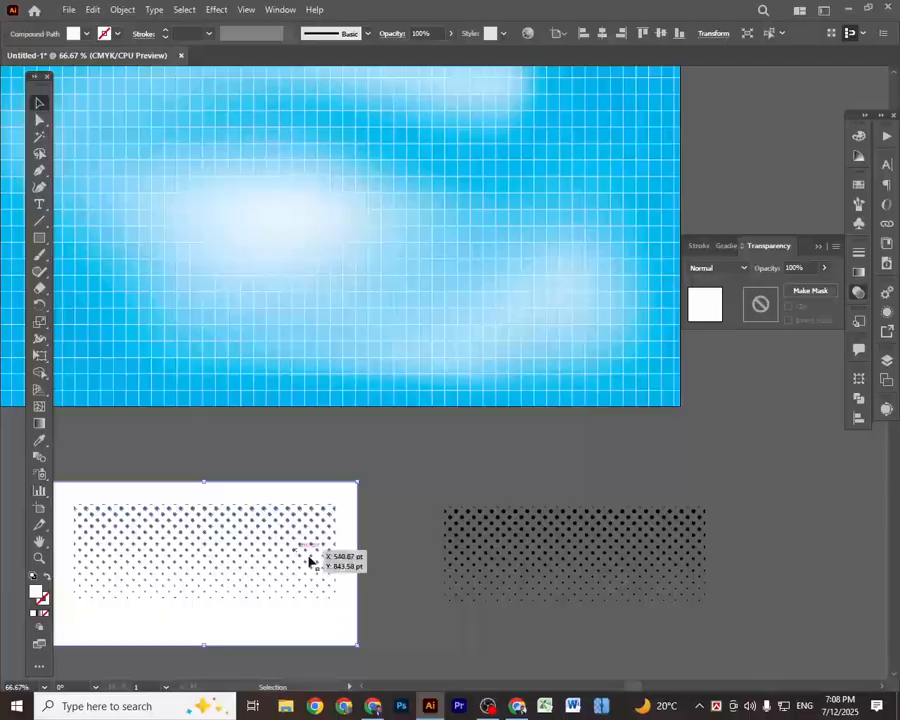
click(388, 547)
click(319, 525)
key(Delete)
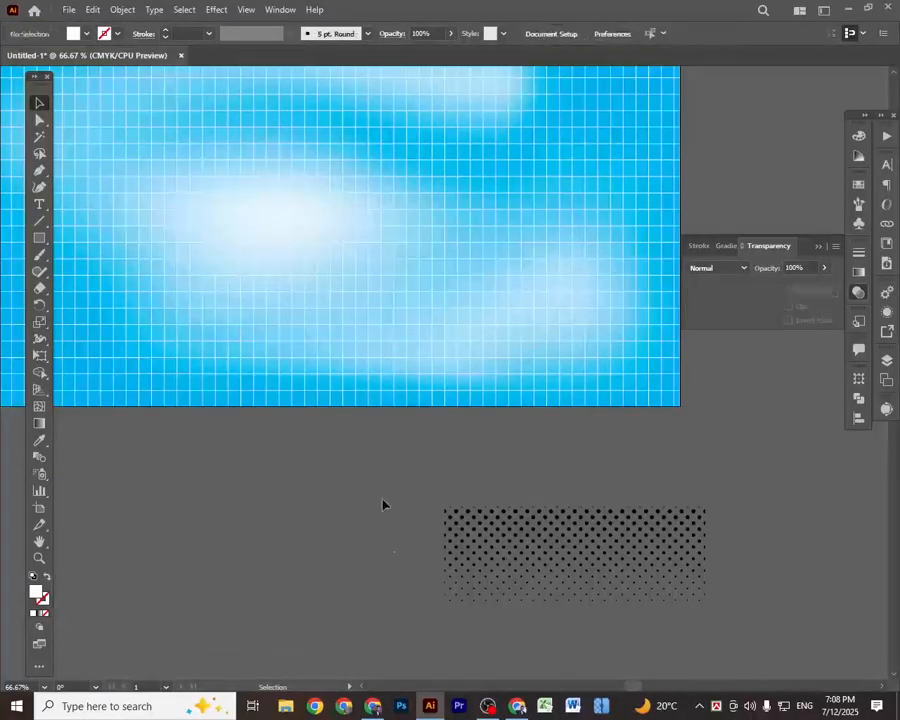
Step: Group all the black halftone dots, fill them with white at K 0% and deselect
click(700, 595)
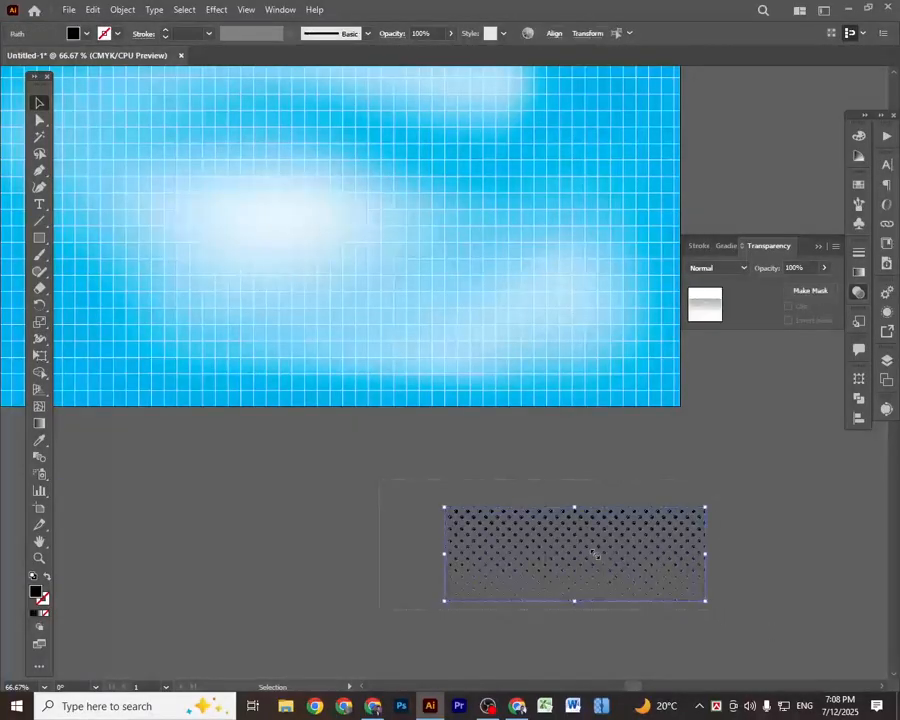
right_click(592, 551)
click(655, 347)
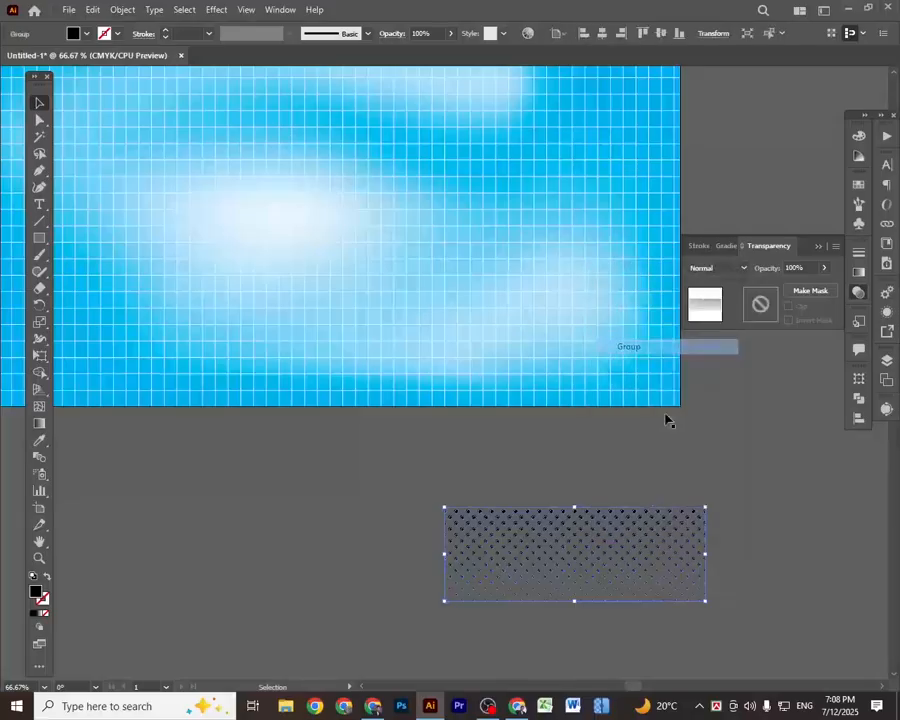
click(859, 134)
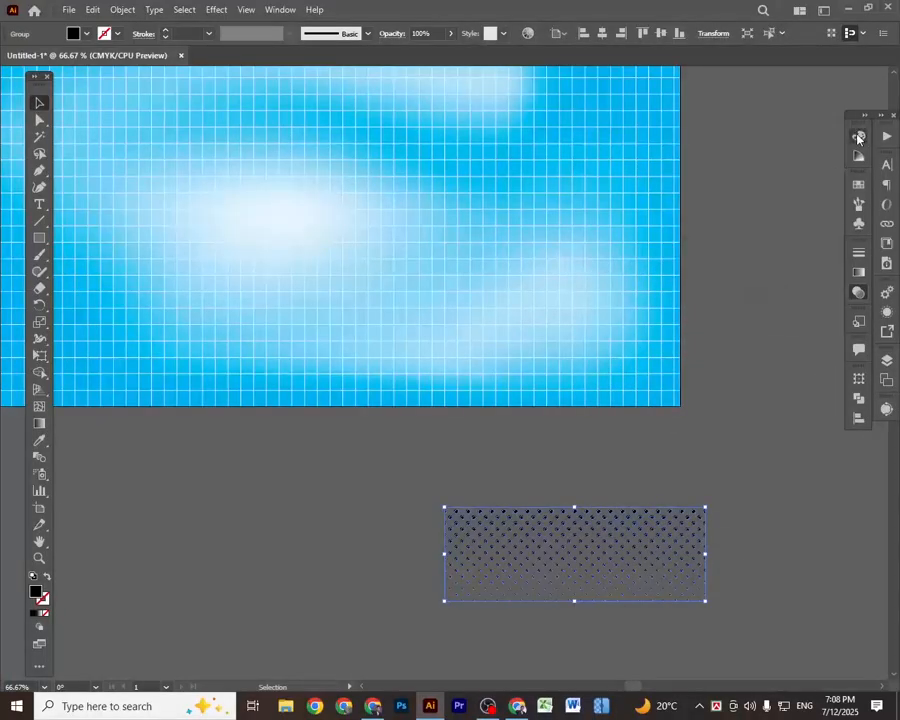
drag(770, 152, 722, 158)
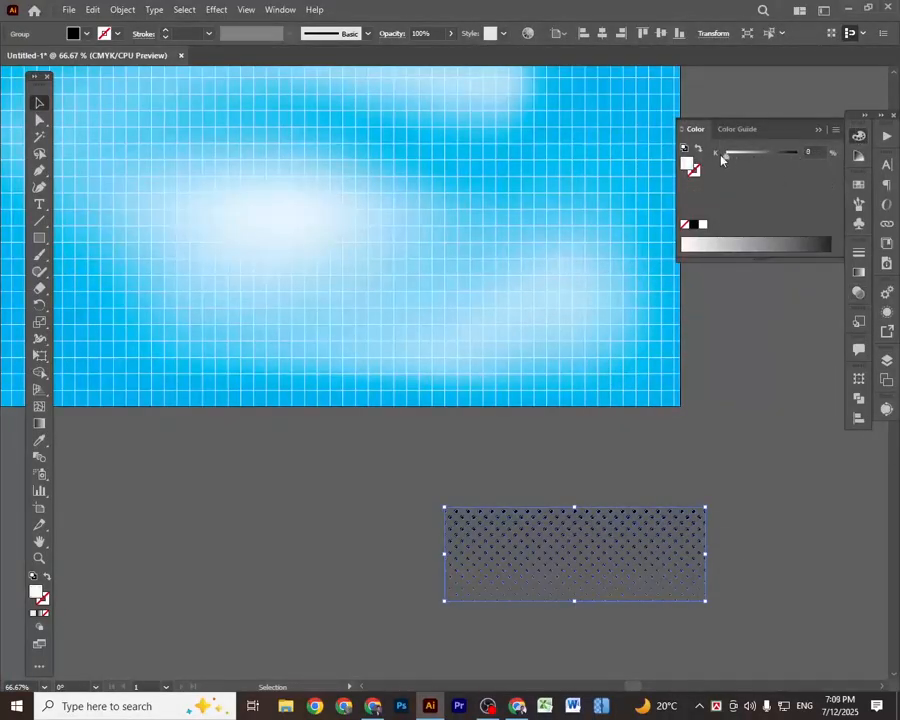
click(732, 516)
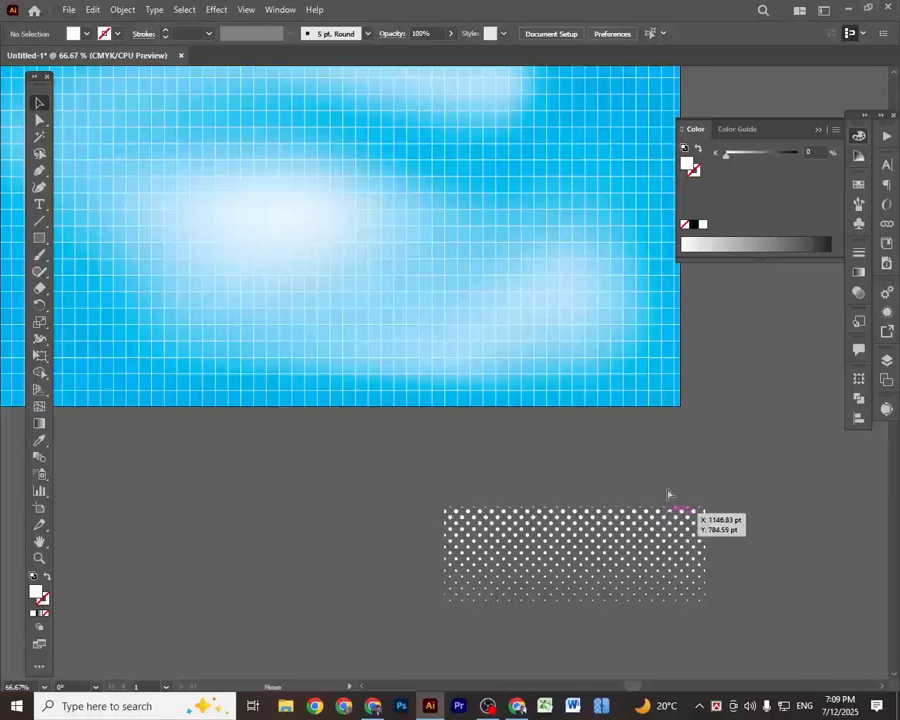
Step: Move the white halftone dot group onto the artboard and place it near the background's upper-left corner
drag(668, 493, 612, 338)
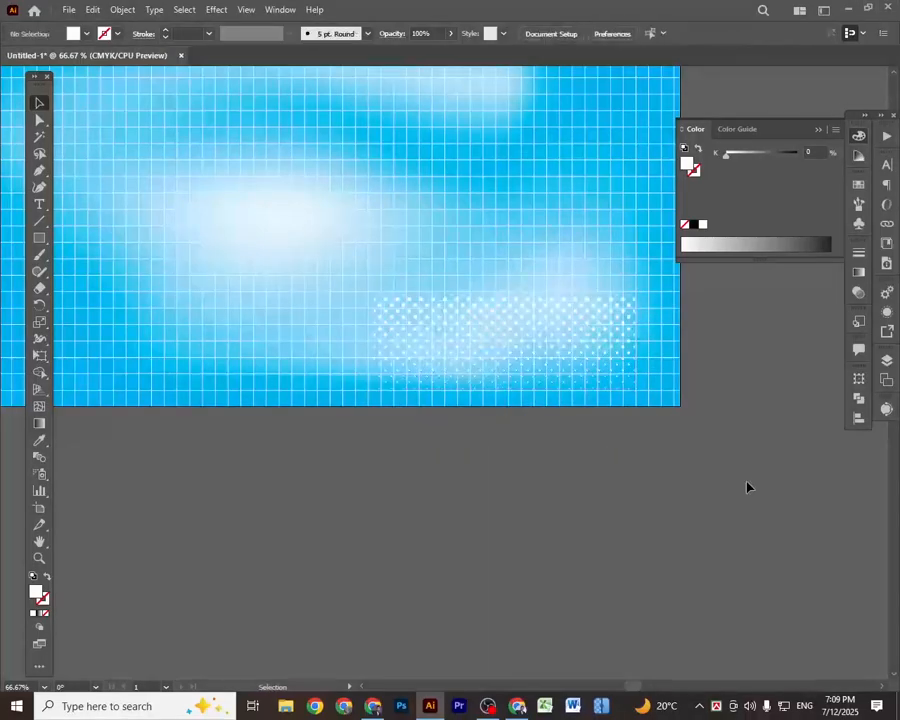
scroll(636, 555, down, 2)
scroll(640, 540, up, 1)
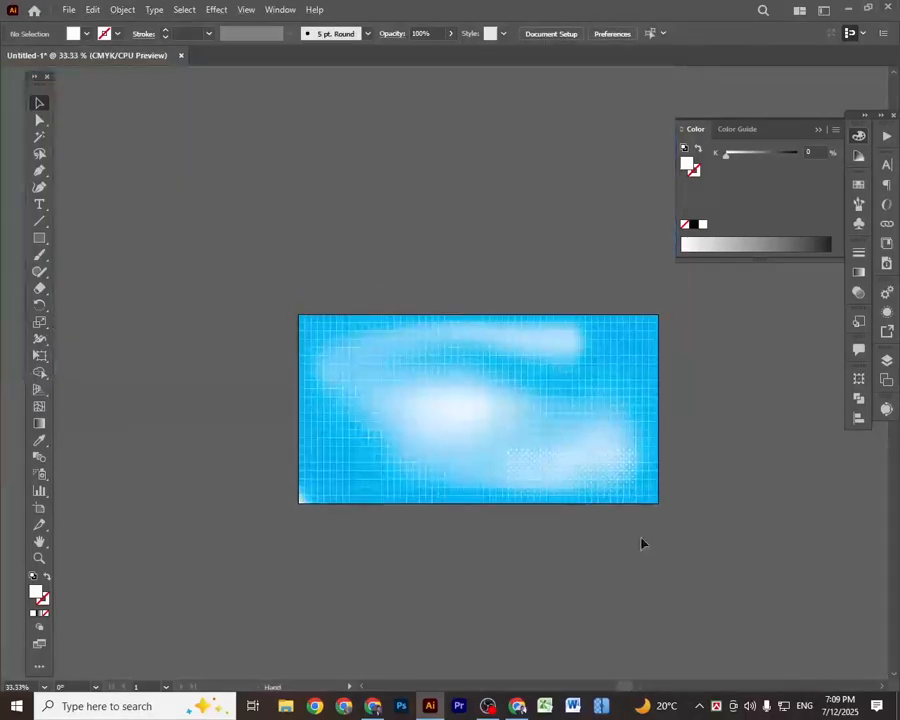
scroll(576, 484, up, 2)
drag(576, 432, 445, 360)
drag(494, 380, 650, 370)
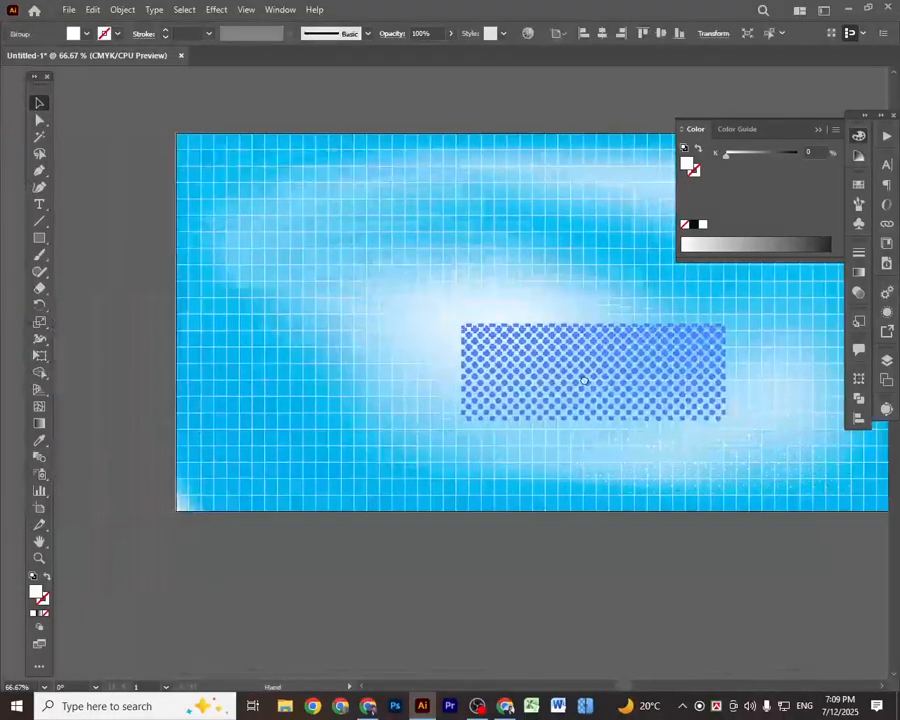
drag(544, 334, 328, 198)
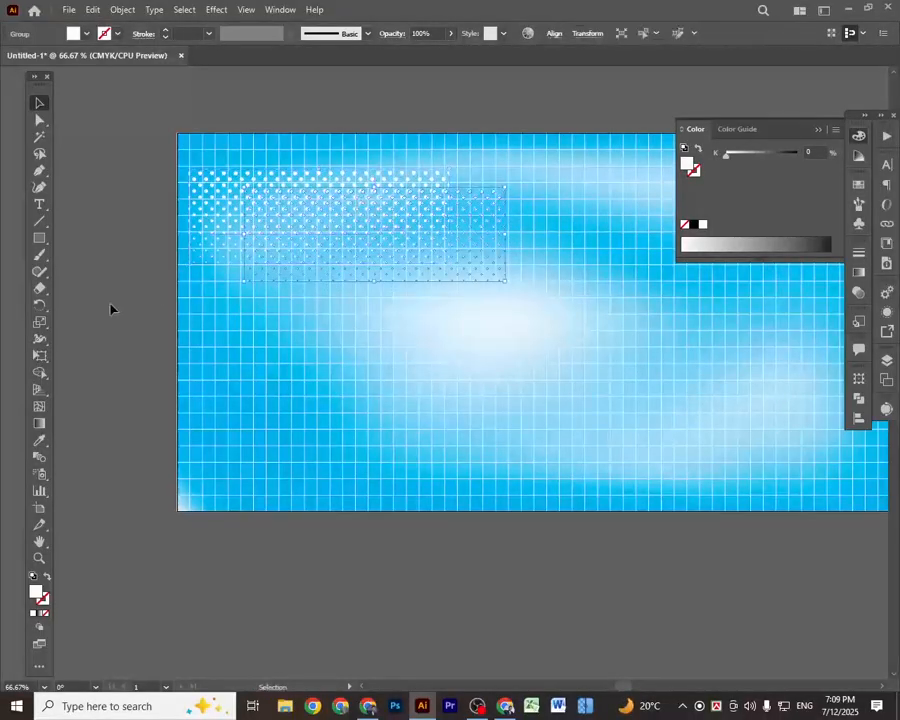
Step: Delete the extra overlapping copy of the dot group, keeping the one nearest the artboard's upper-left corner
click(110, 308)
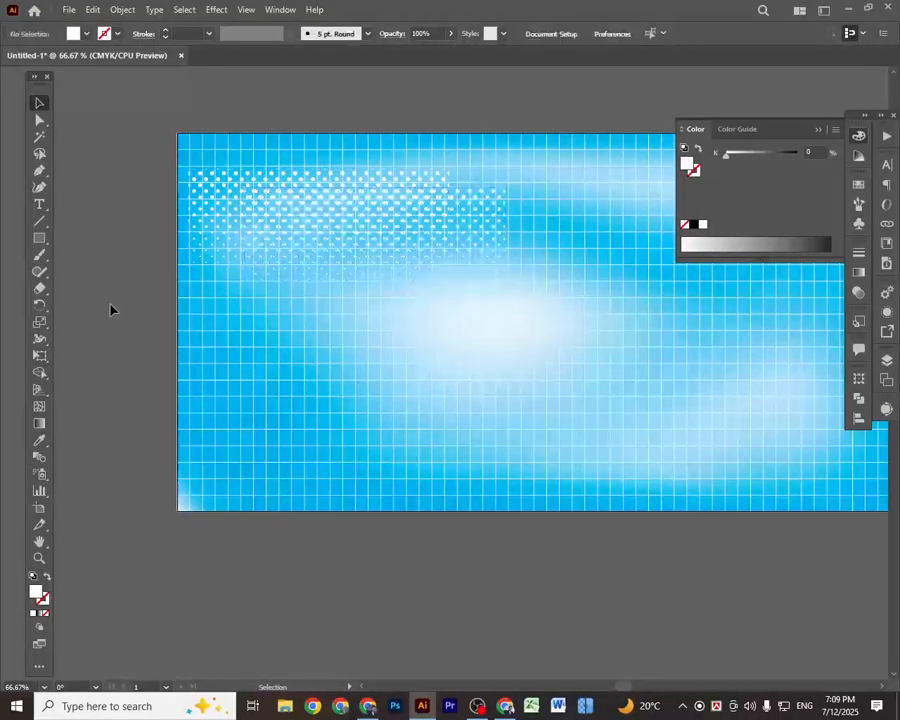
click(482, 198)
key(Delete)
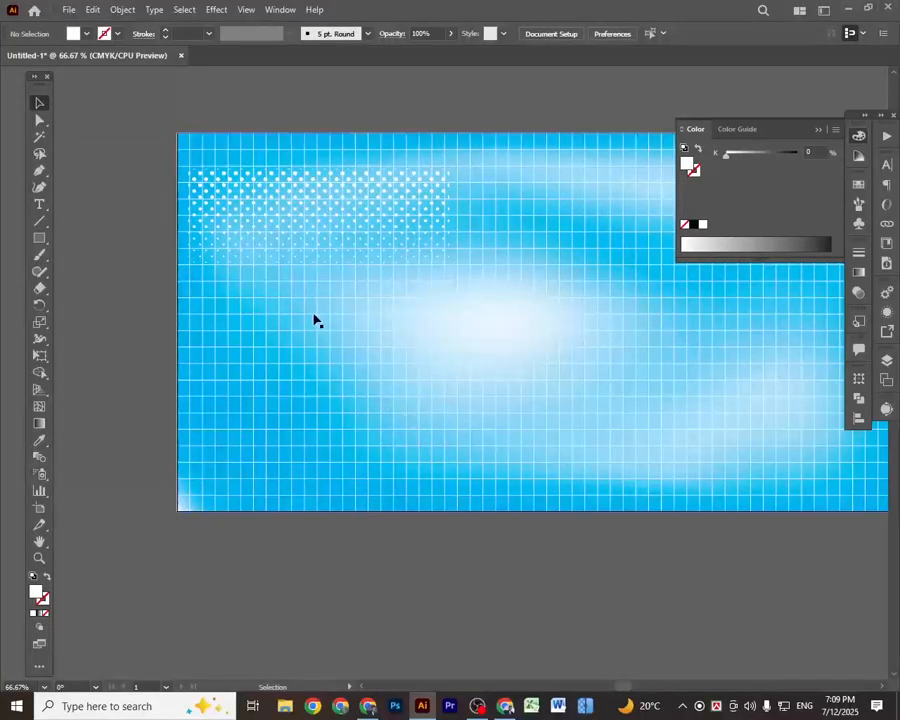
Step: Draw a circle with the Ellipse tool and position it across the artboard's lower edge
click(41, 240)
drag(41, 240, 68, 272)
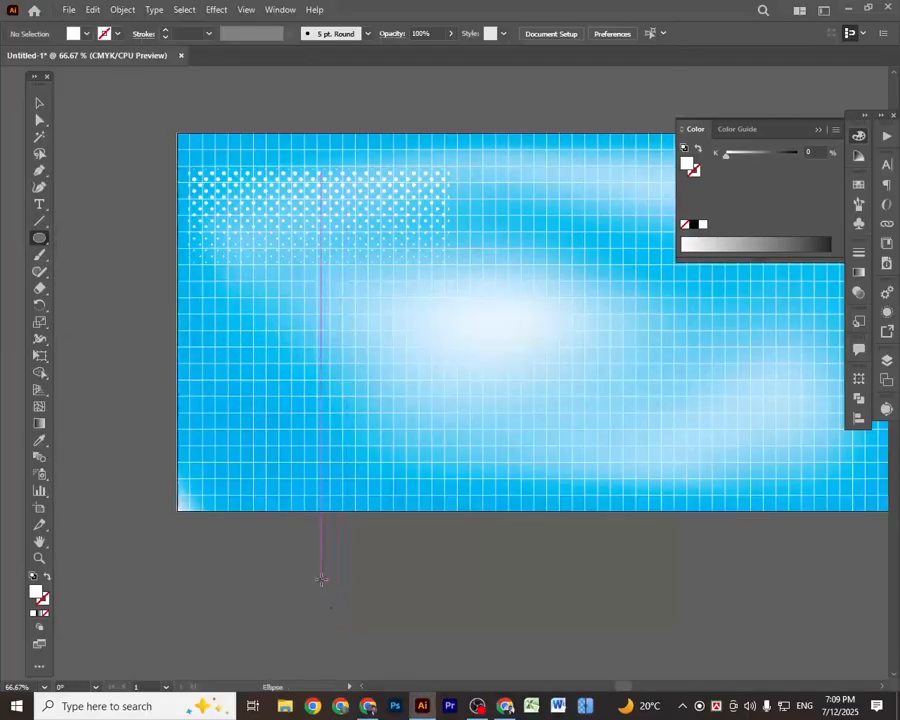
drag(317, 578, 433, 656)
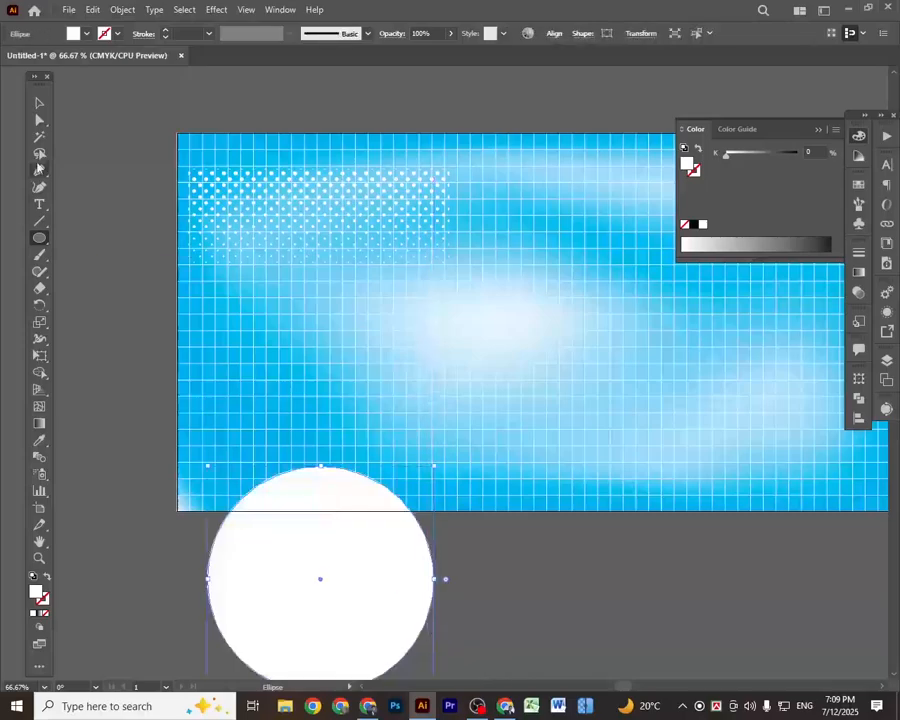
click(40, 104)
drag(370, 642, 422, 596)
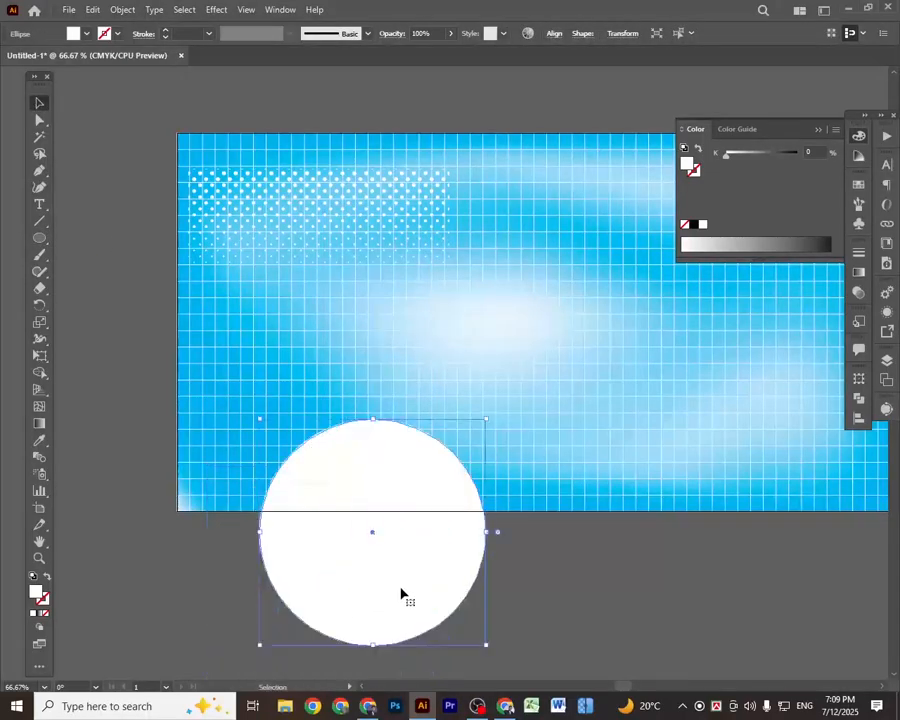
Step: Fill the circle with a radial gradient running from black at the centre to white at the edge
click(770, 242)
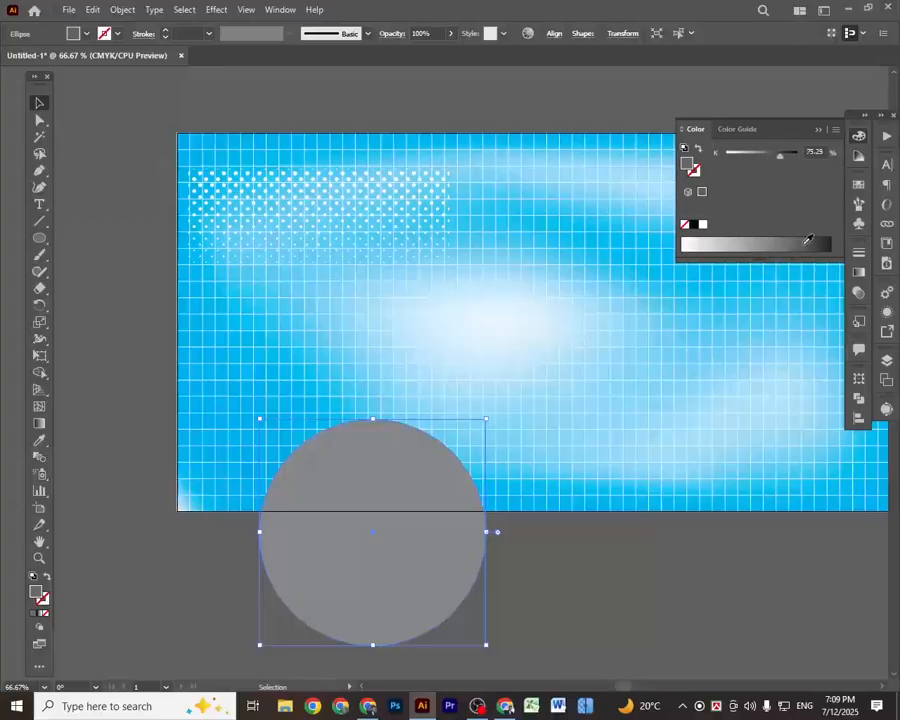
click(812, 243)
click(858, 271)
click(766, 351)
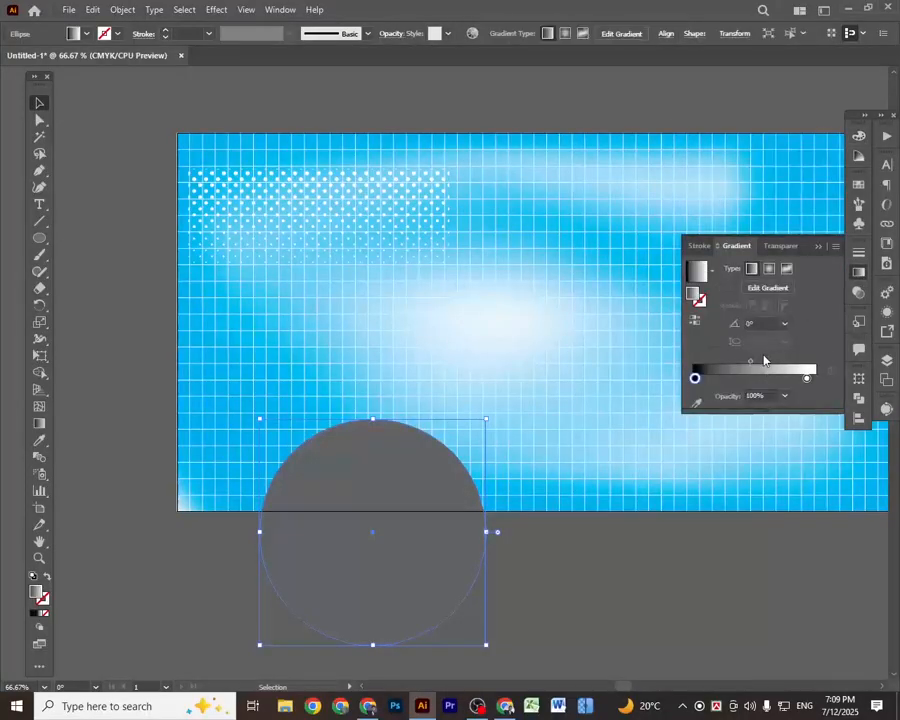
click(695, 321)
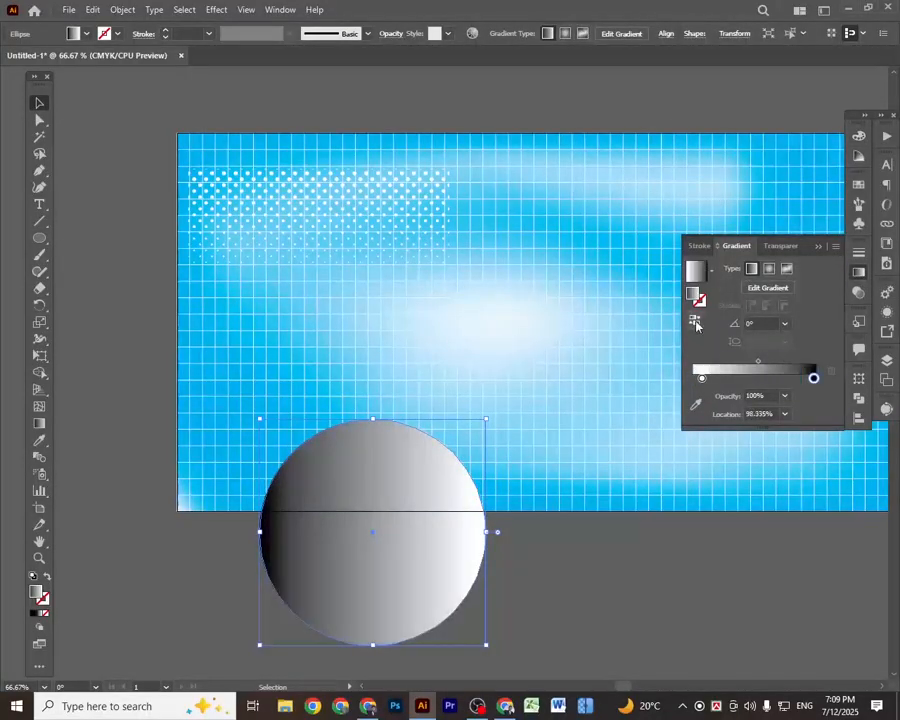
click(770, 270)
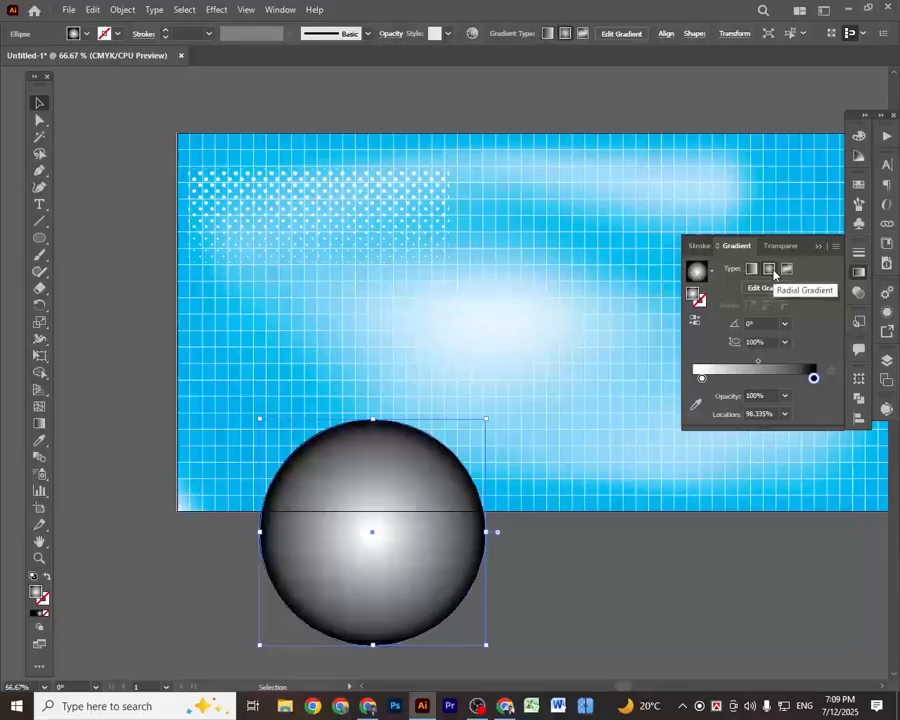
click(701, 326)
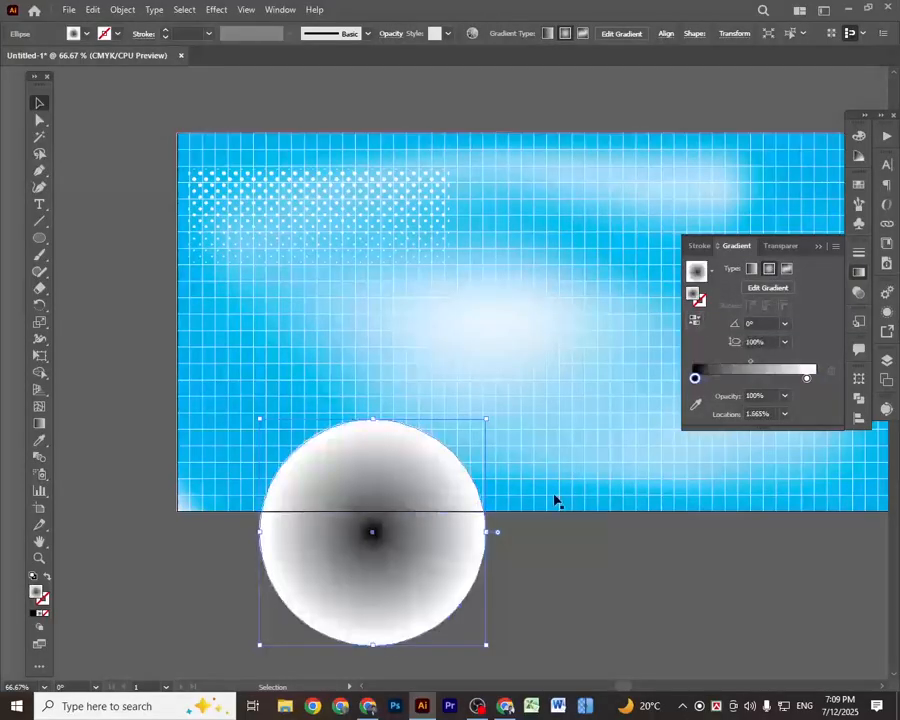
Step: Apply a Color Halftone effect to the circle with a maximum radius of 40 pixels
click(218, 11)
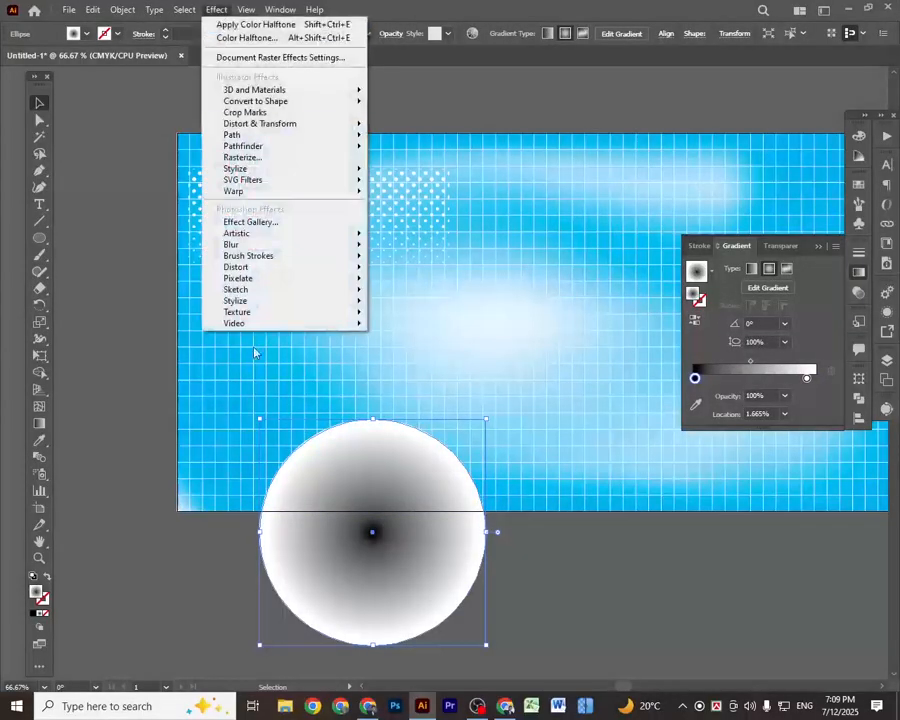
mouse_move(275, 279)
click(415, 279)
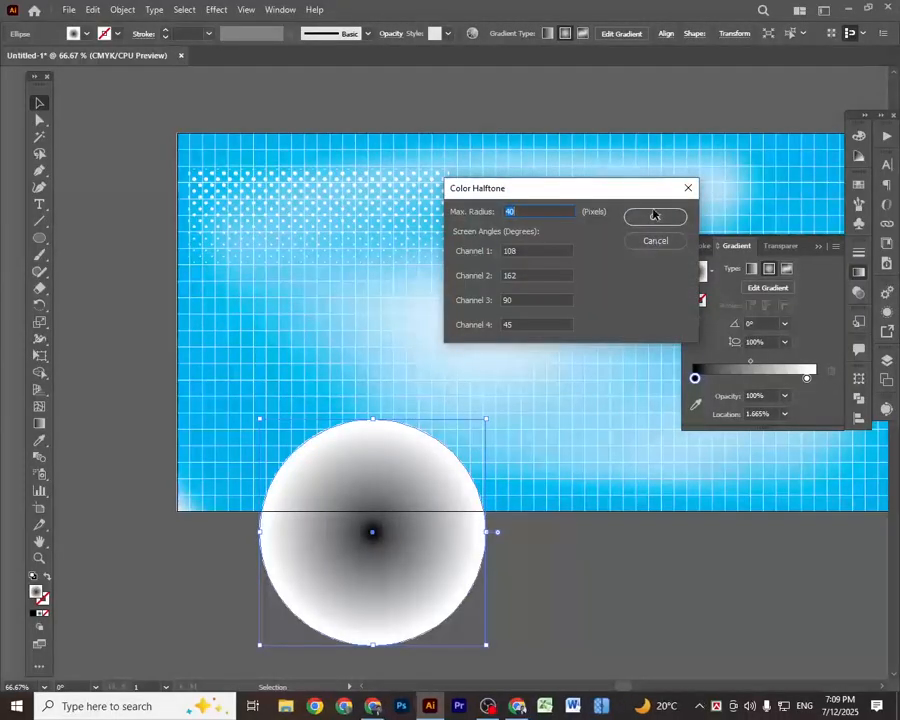
click(652, 216)
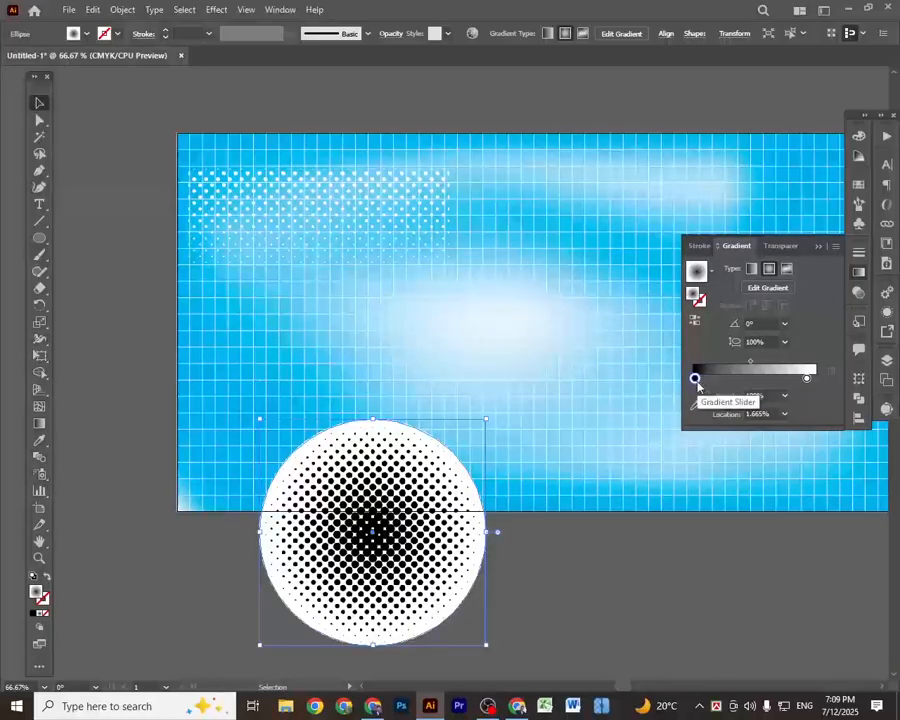
Step: Move the circle gradient's black stop to location 0% and lighten its colour to K 65%
drag(696, 379, 633, 395)
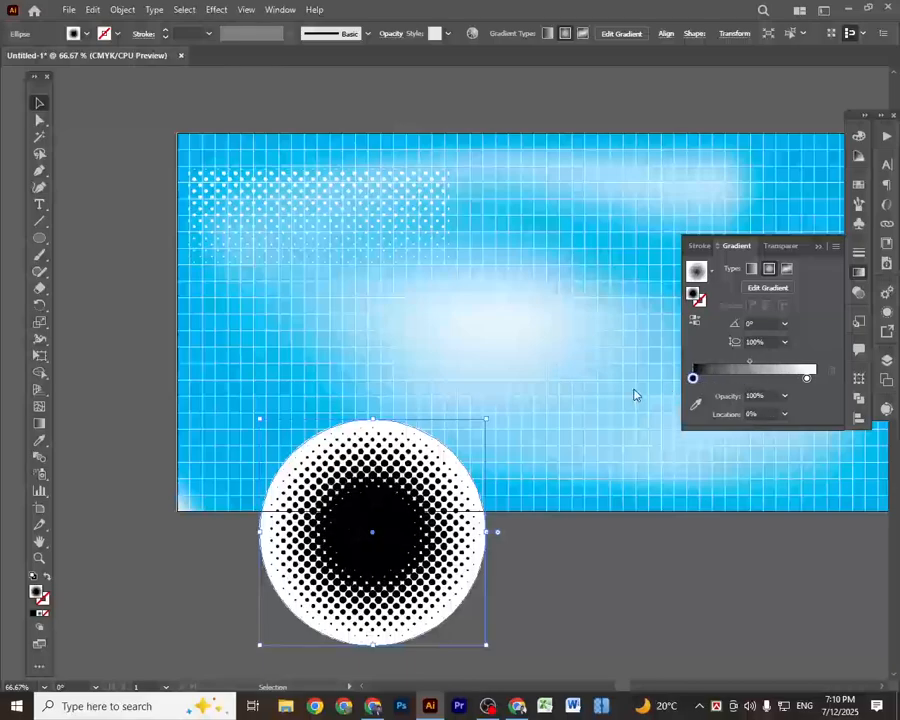
double_click(692, 378)
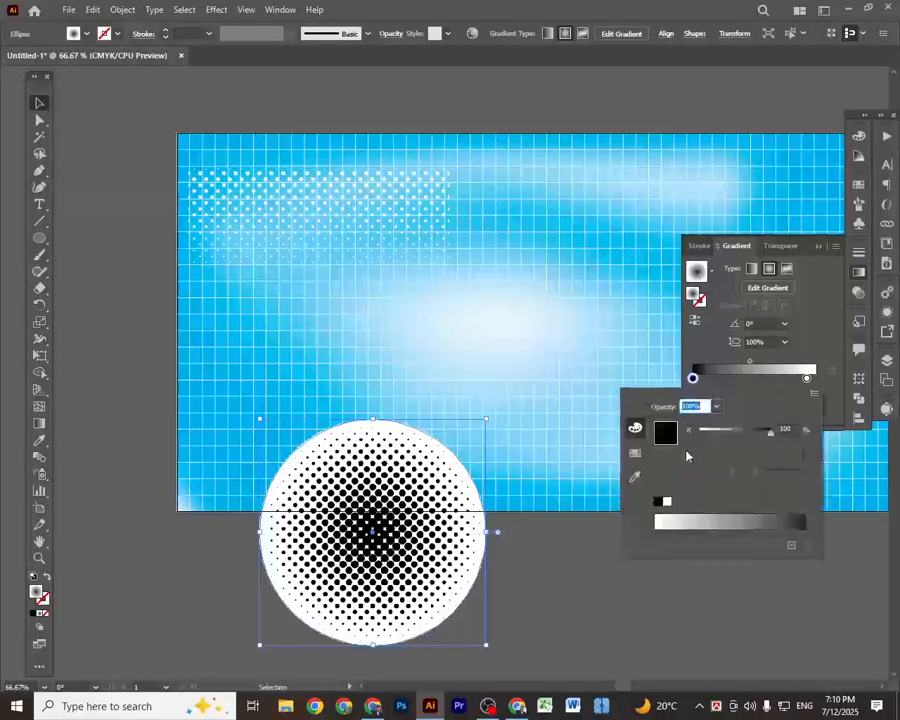
click(746, 432)
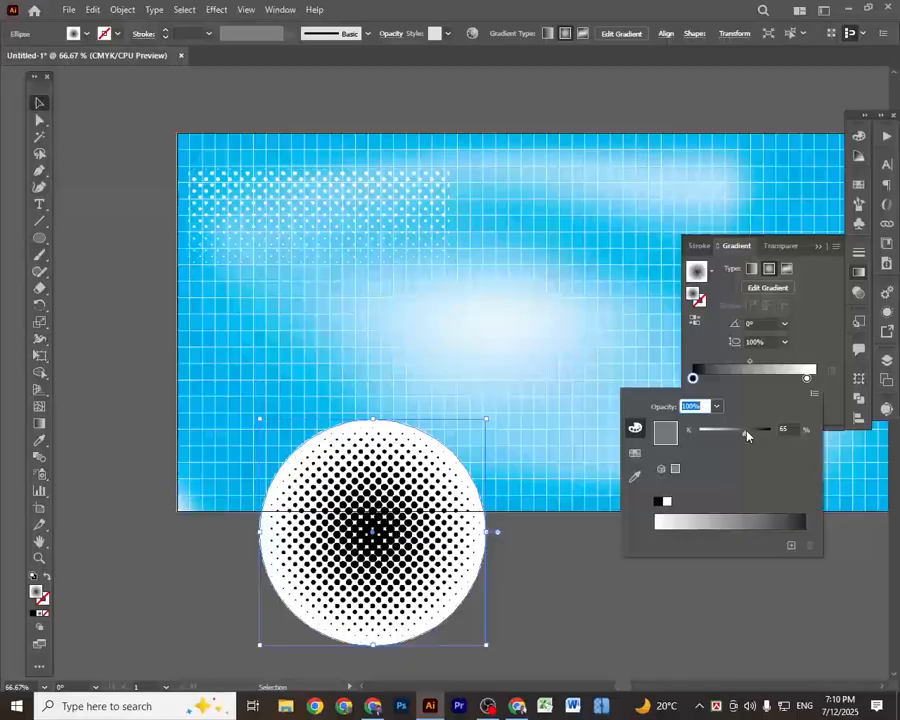
Step: Lighten the circle gradient's centre stop to K 58% and move the circle off the artboard to the empty canvas beside it
drag(746, 432, 741, 435)
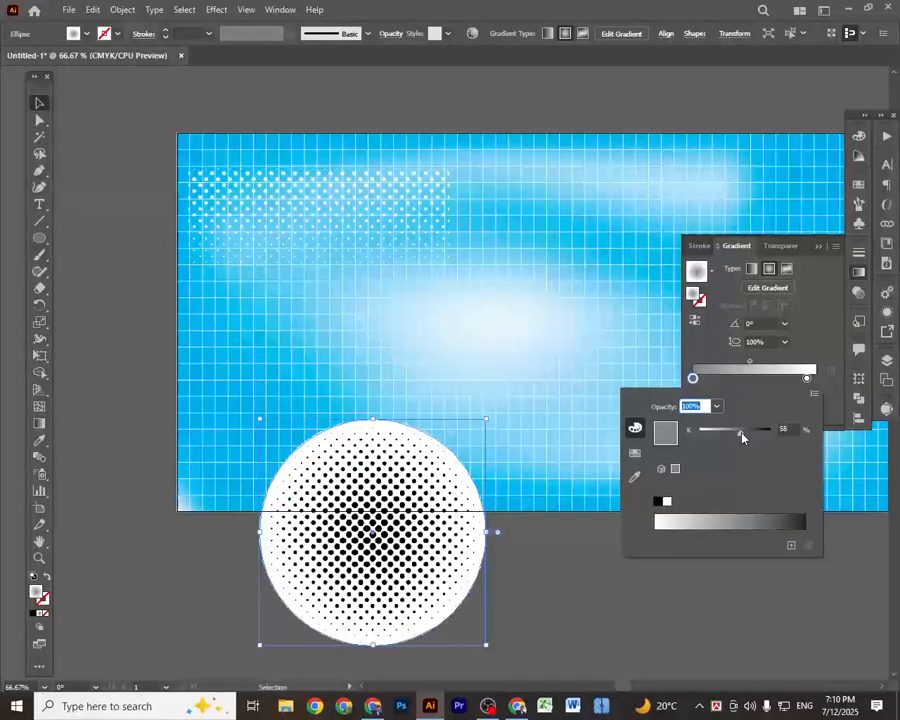
key(Escape)
click(858, 276)
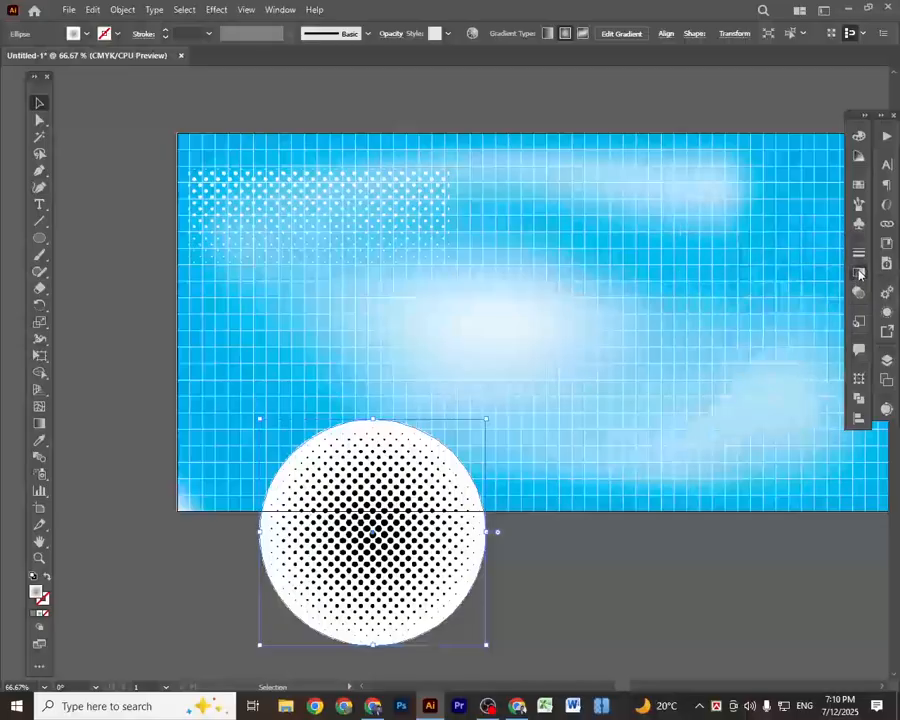
drag(362, 331, 560, 277)
drag(593, 495, 244, 382)
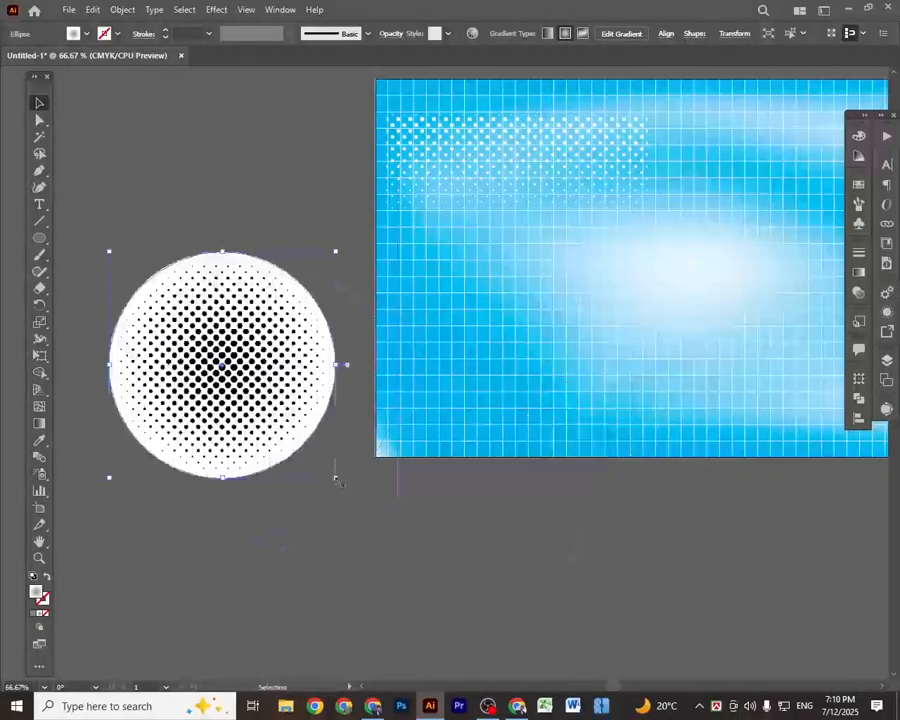
Step: Convert the halftone circle to vector paths by expanding its appearance, image tracing it with the default preset and expanding the tracing
click(122, 10)
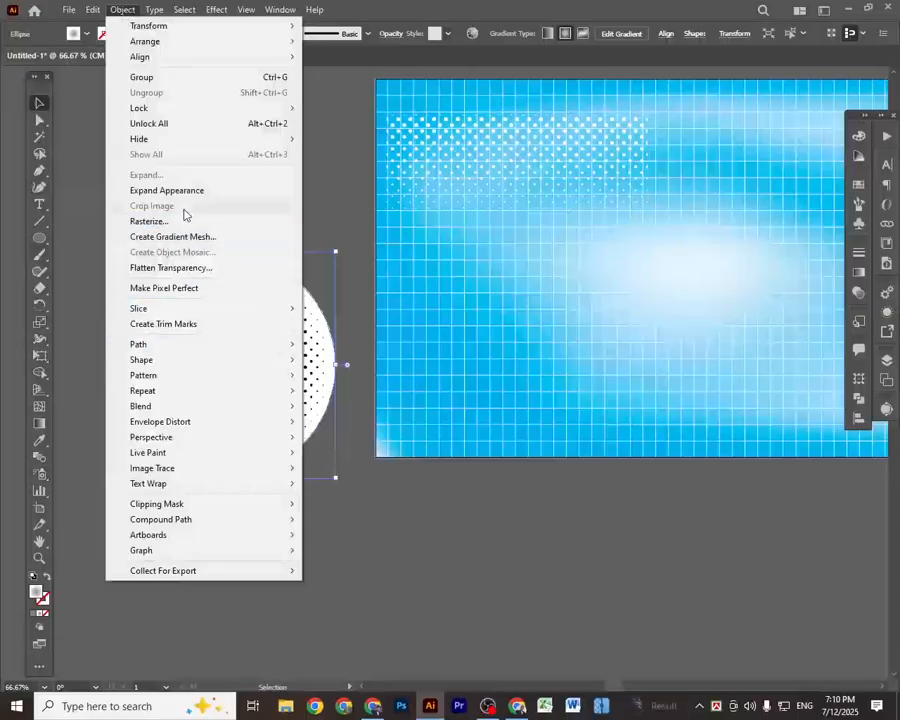
click(176, 190)
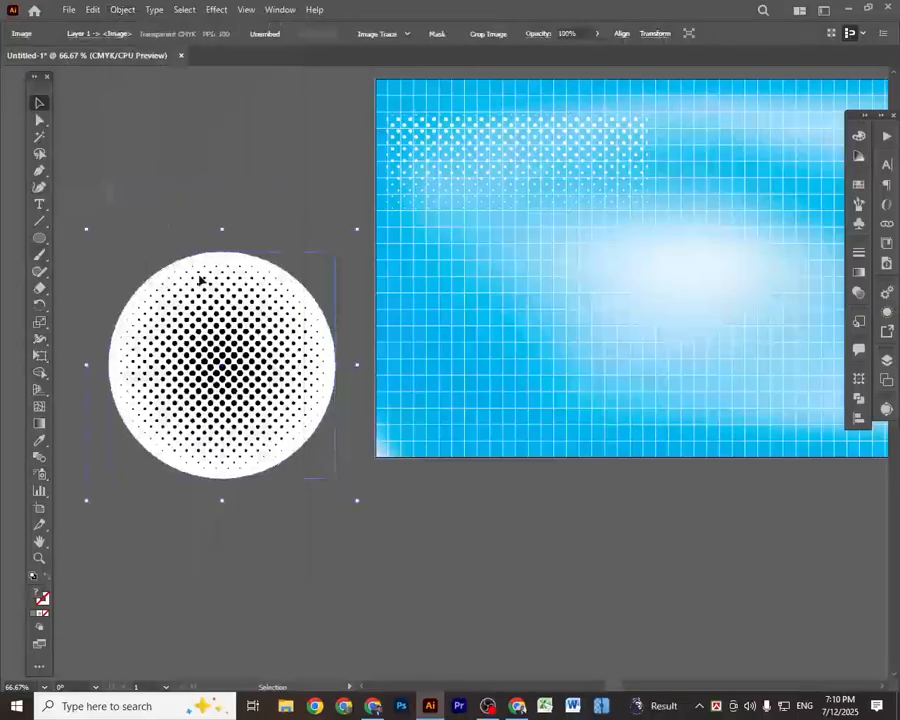
click(375, 34)
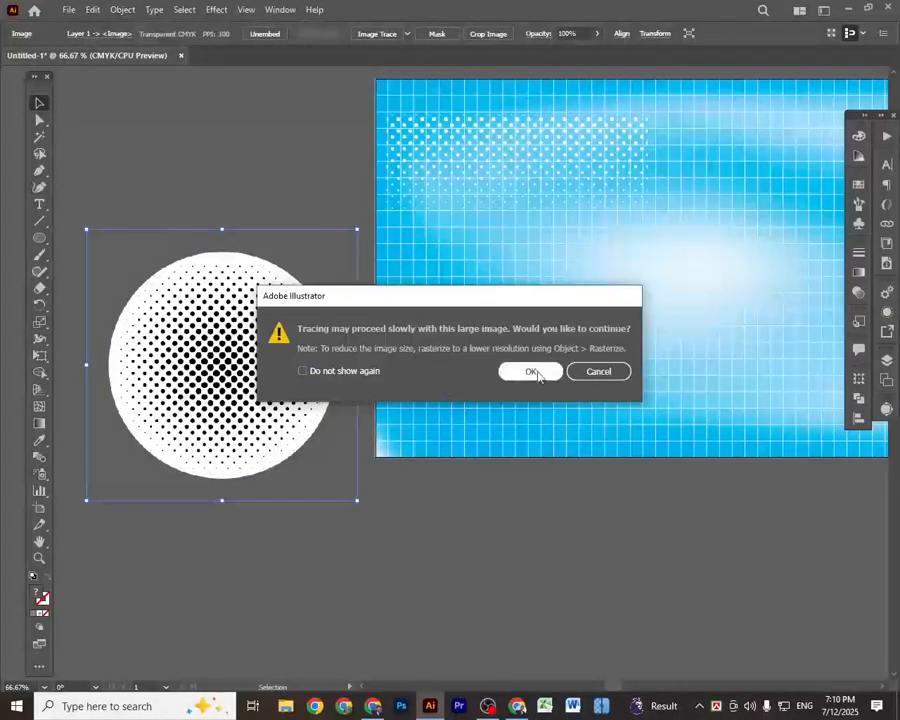
click(535, 373)
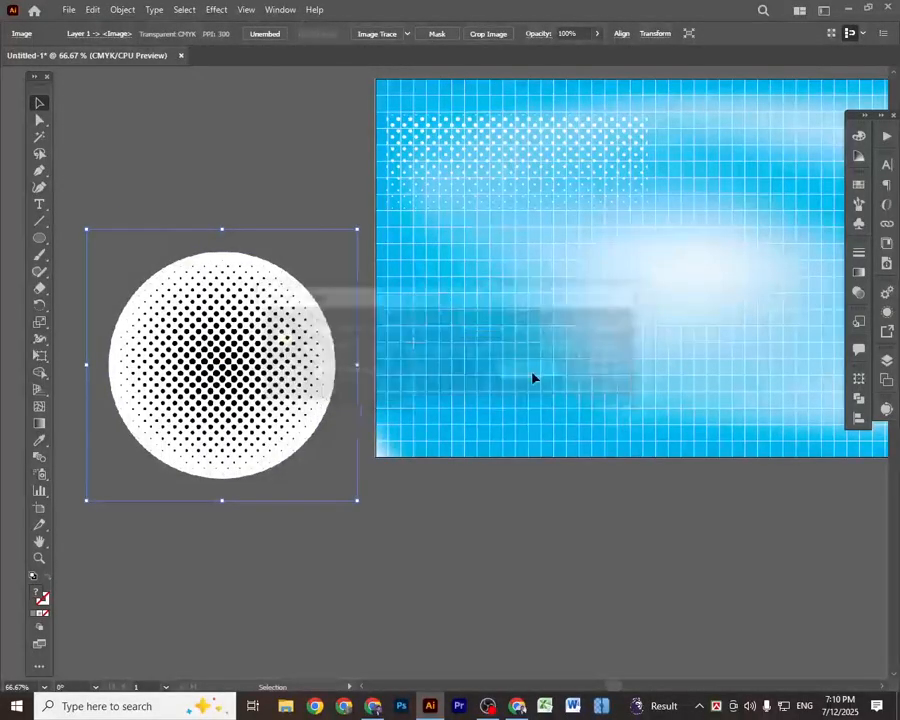
click(368, 34)
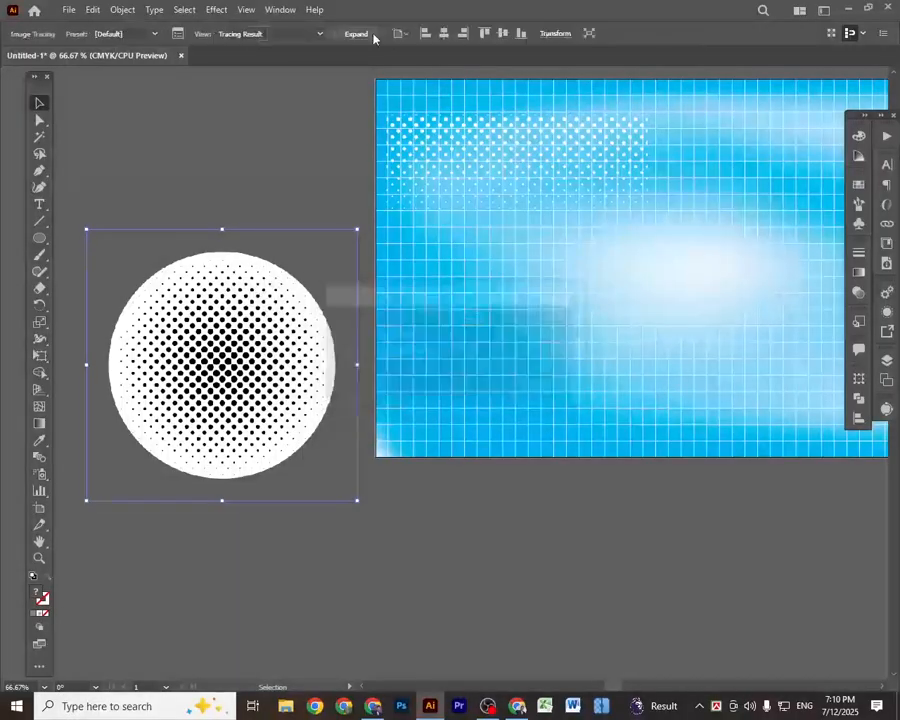
right_click(199, 346)
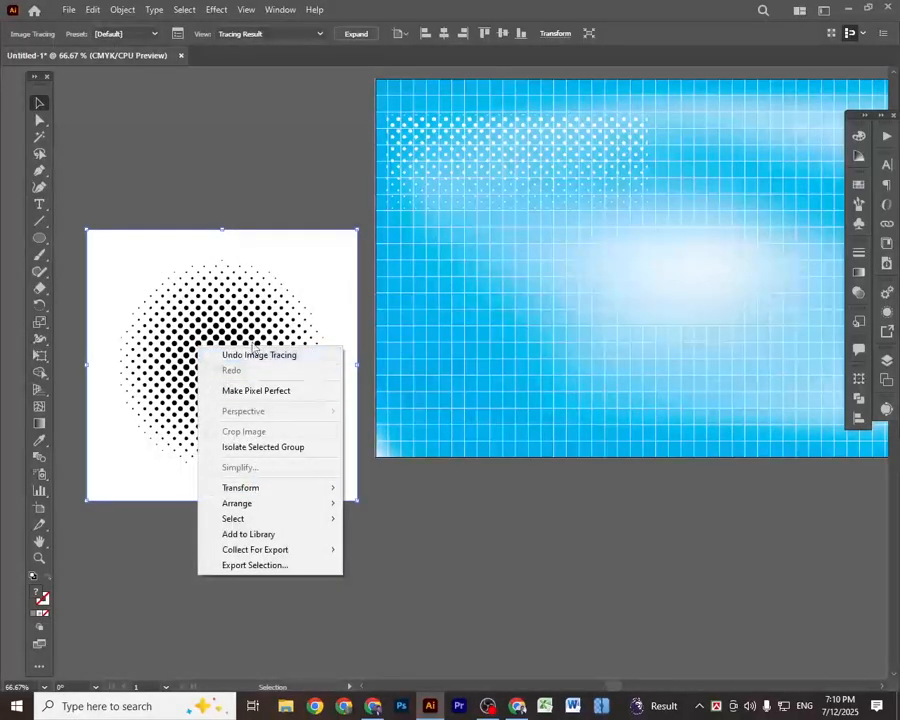
click(228, 295)
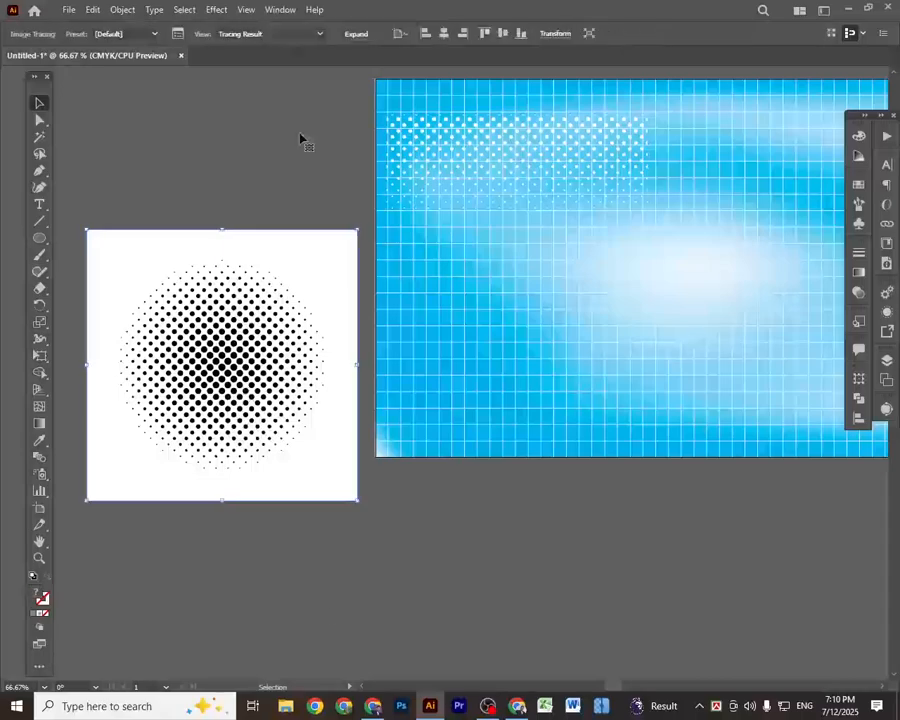
click(356, 36)
Step: Ungroup the traced circle artwork and remove the white background from around the black dots
right_click(355, 307)
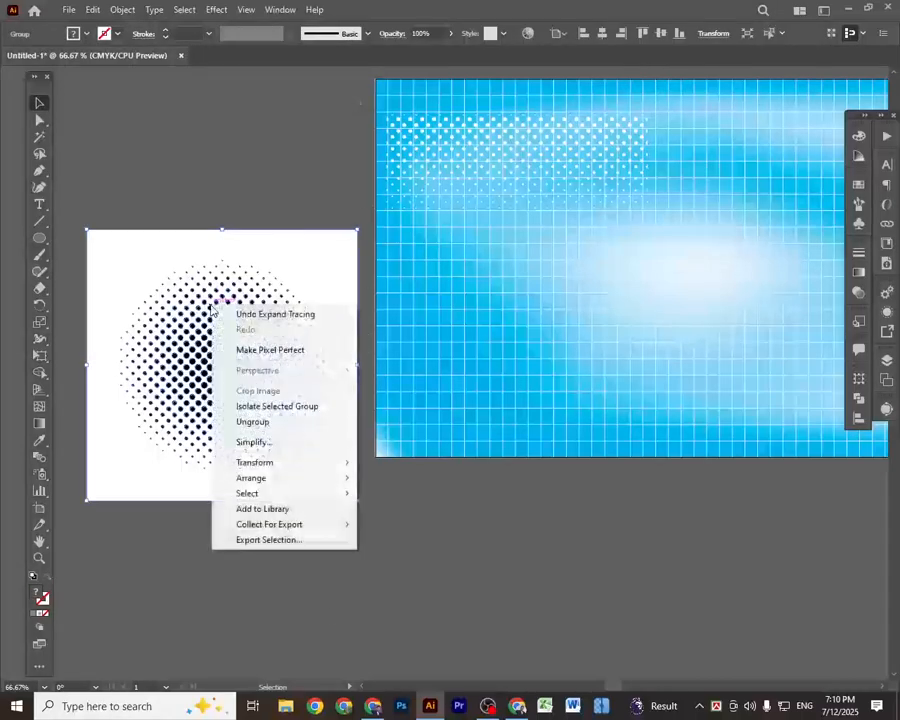
click(279, 427)
click(443, 564)
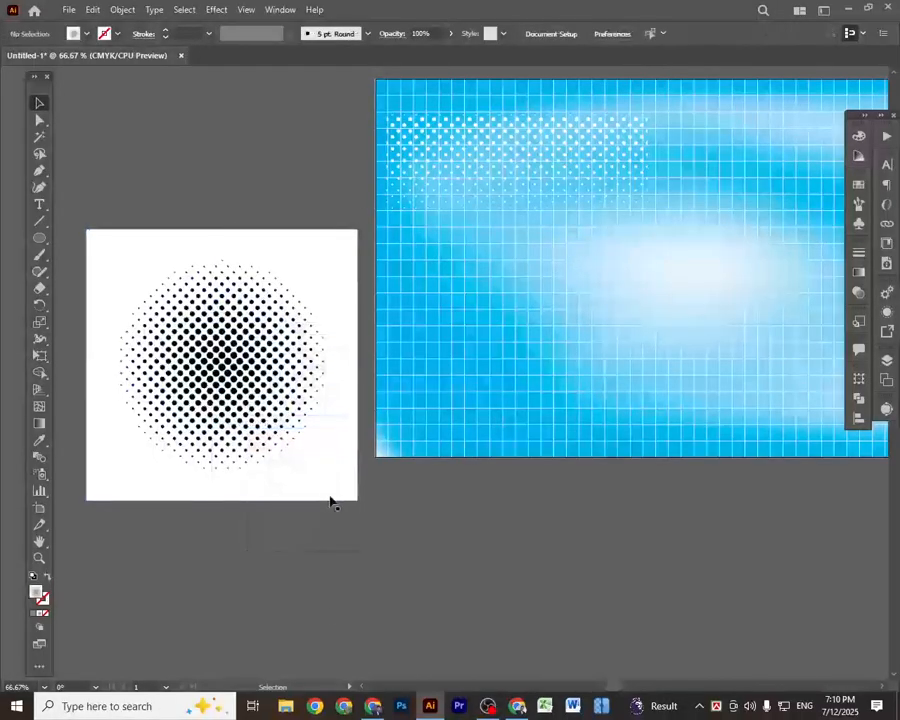
drag(330, 486, 648, 645)
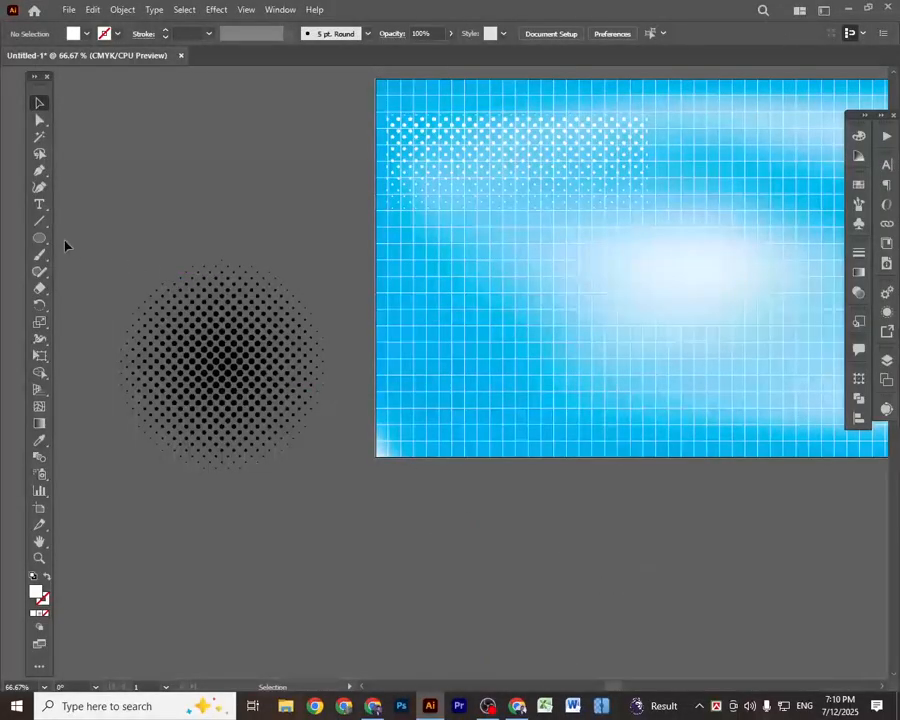
Step: Group the black halftone dots and recolour the group white, using the CMYK colour mode
click(221, 400)
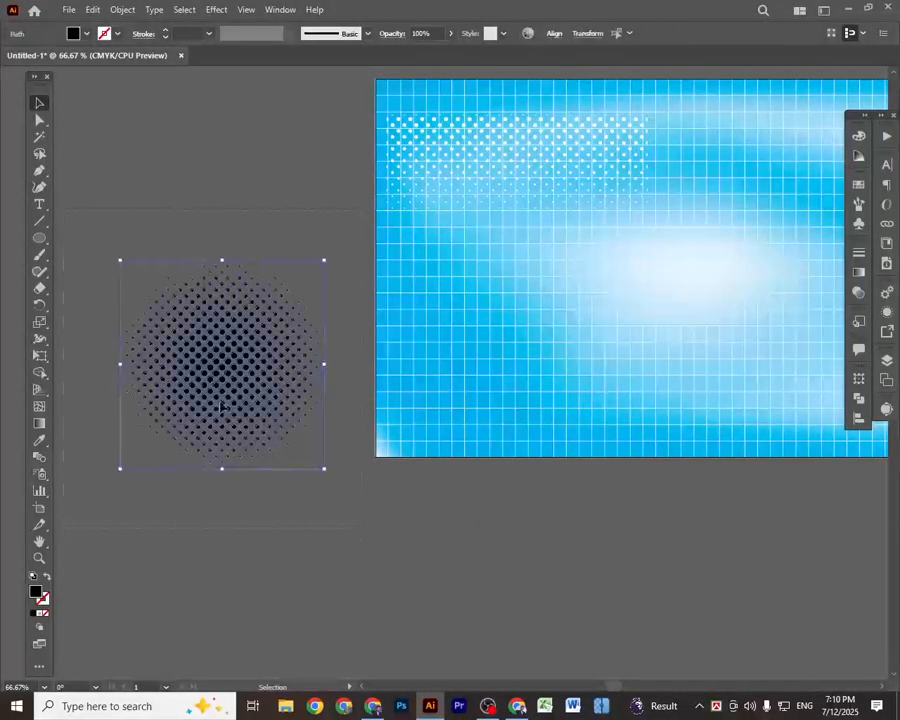
right_click(221, 399)
click(275, 490)
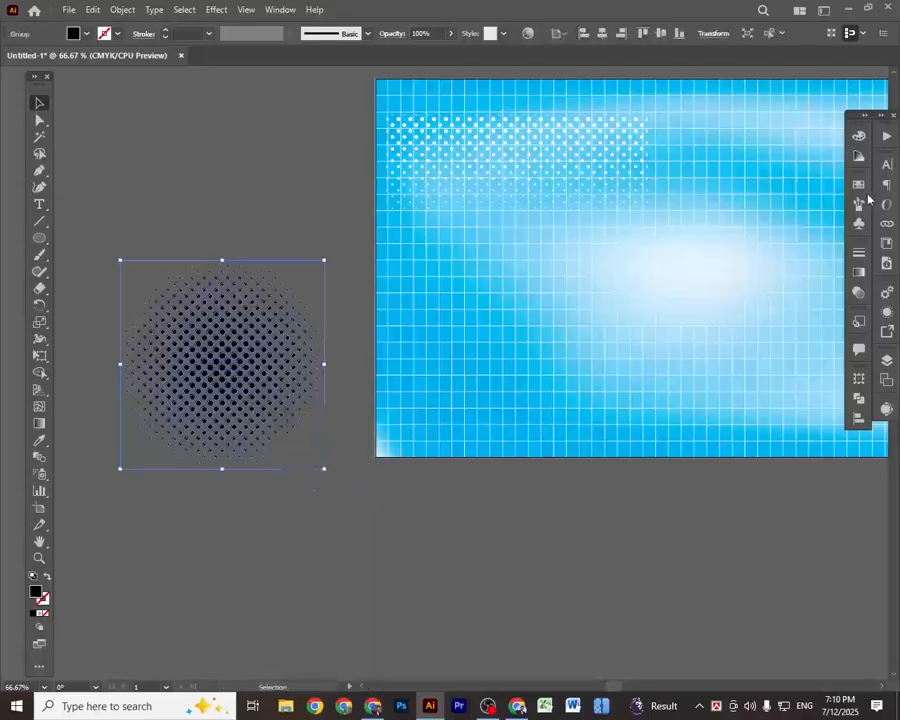
click(861, 138)
drag(750, 156, 720, 157)
click(835, 131)
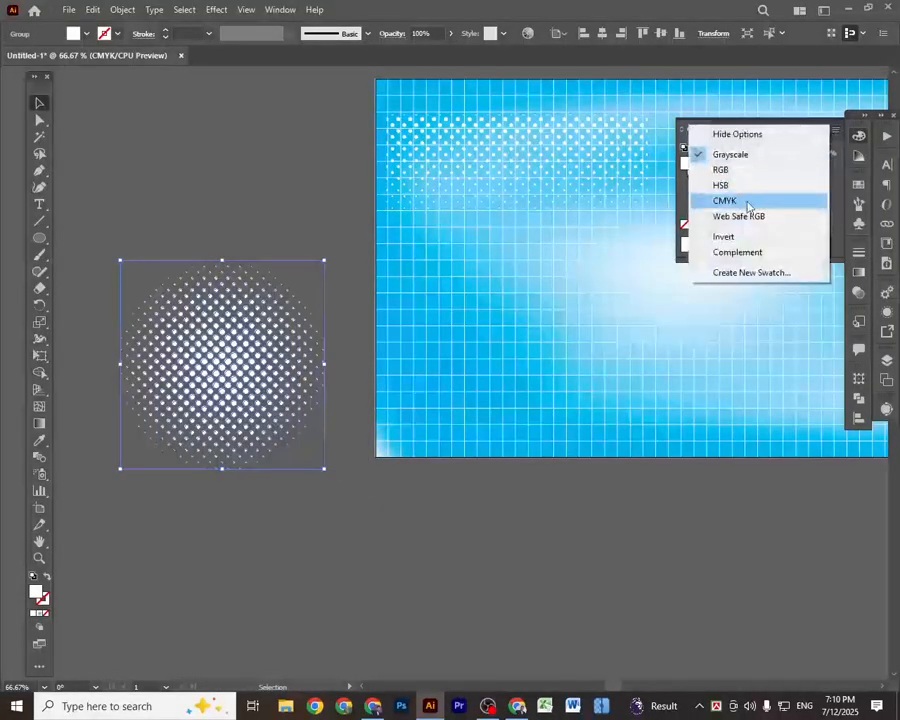
click(747, 203)
click(637, 541)
Step: Move the white halftone circle onto the artboard, scale it to roughly half size and position it below the rectangular dot pattern
scroll(710, 498, right, 2)
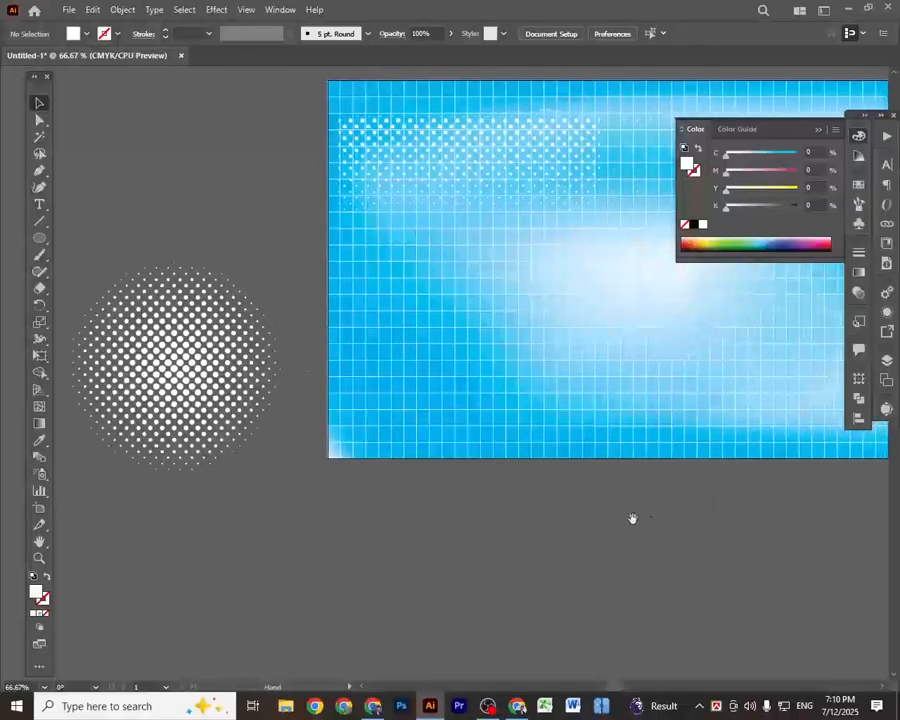
drag(206, 390, 560, 342)
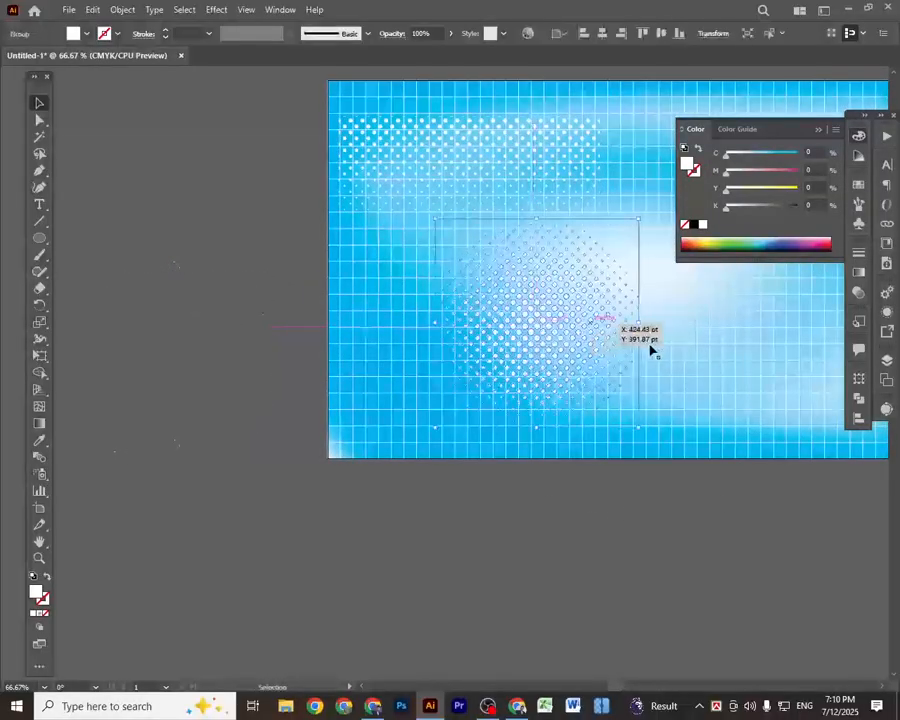
drag(637, 323, 439, 282)
drag(451, 468, 447, 490)
click(437, 545)
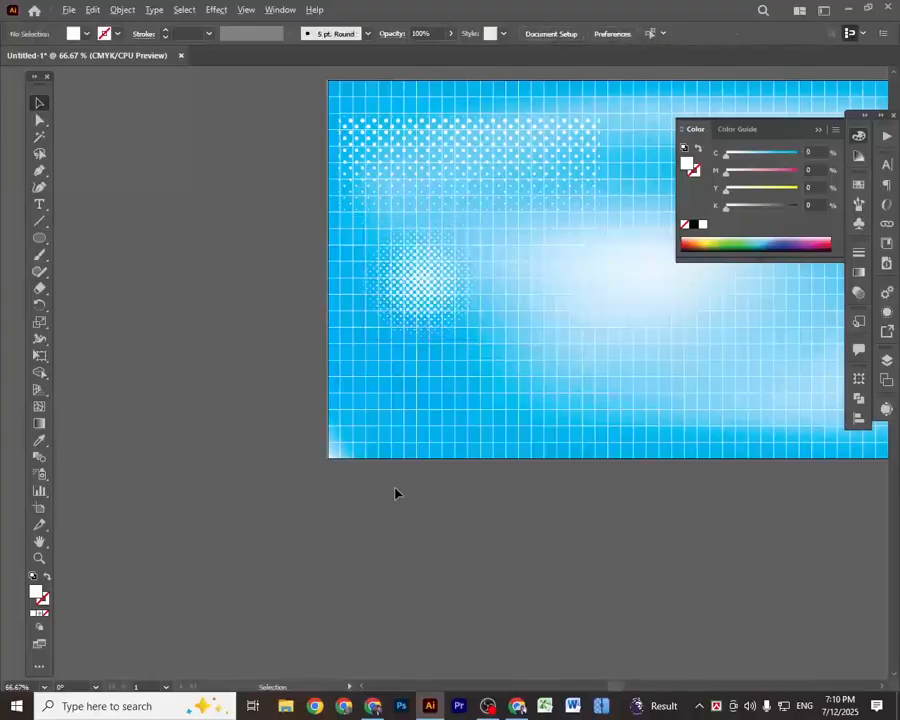
Step: Draw a straight horizontal line above the artboard with the Line Segment tool and set its stroke weight to 2 pt
scroll(498, 523, down, 4)
drag(679, 547, 585, 538)
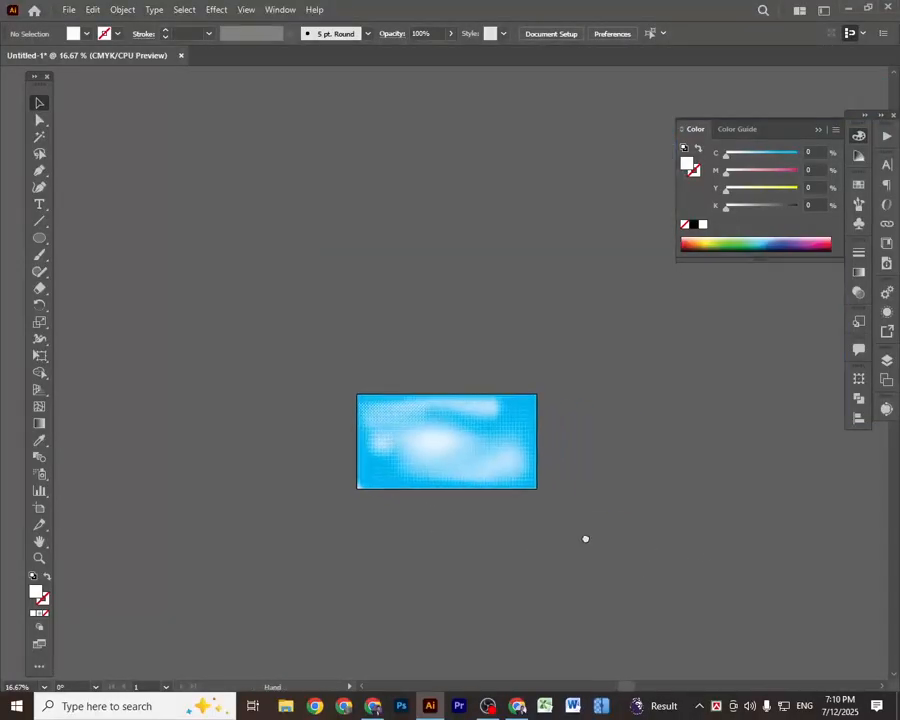
scroll(459, 470, down, 1)
scroll(459, 470, up, 3)
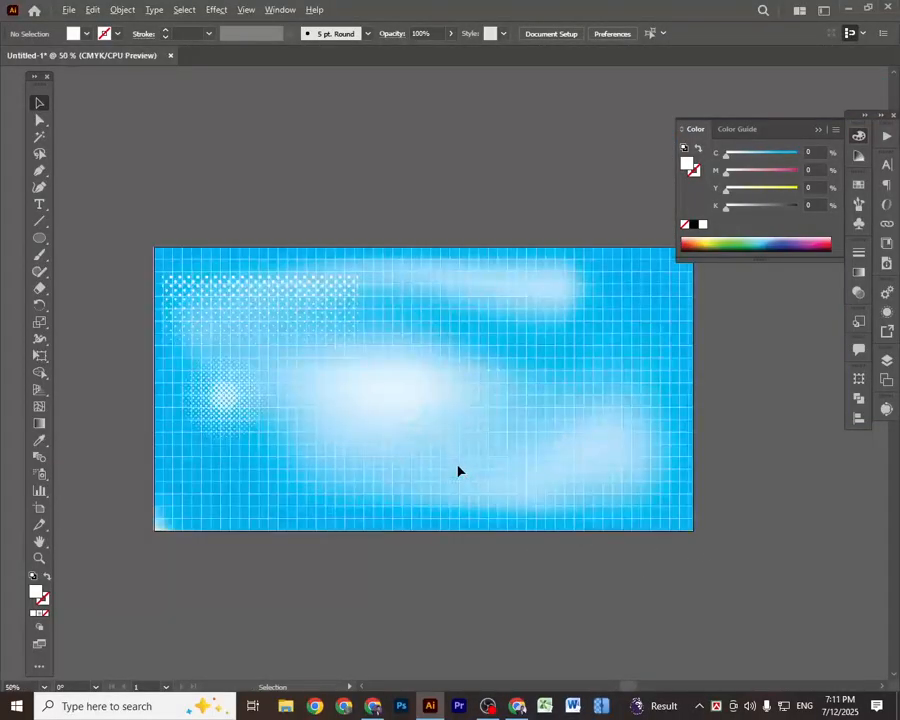
drag(573, 571, 513, 527)
click(39, 221)
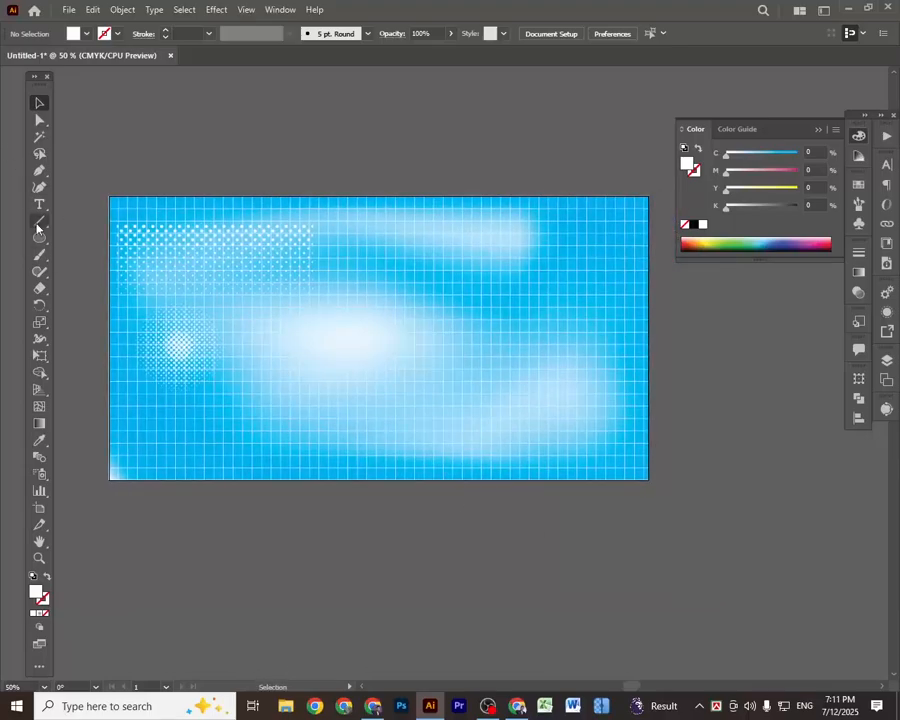
drag(172, 150, 419, 150)
scroll(190, 34, up, 3)
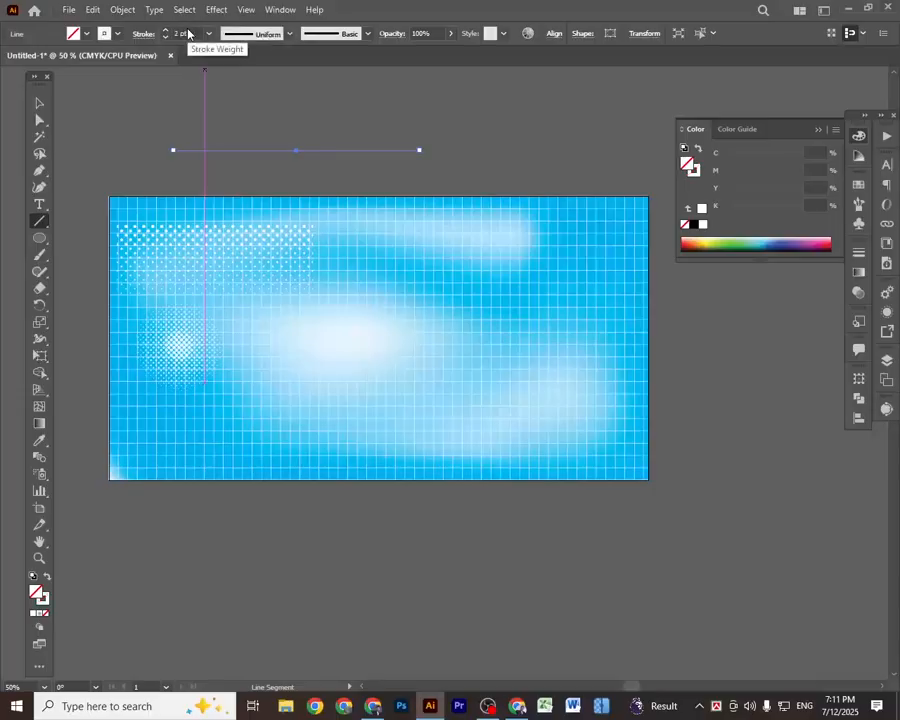
click(218, 10)
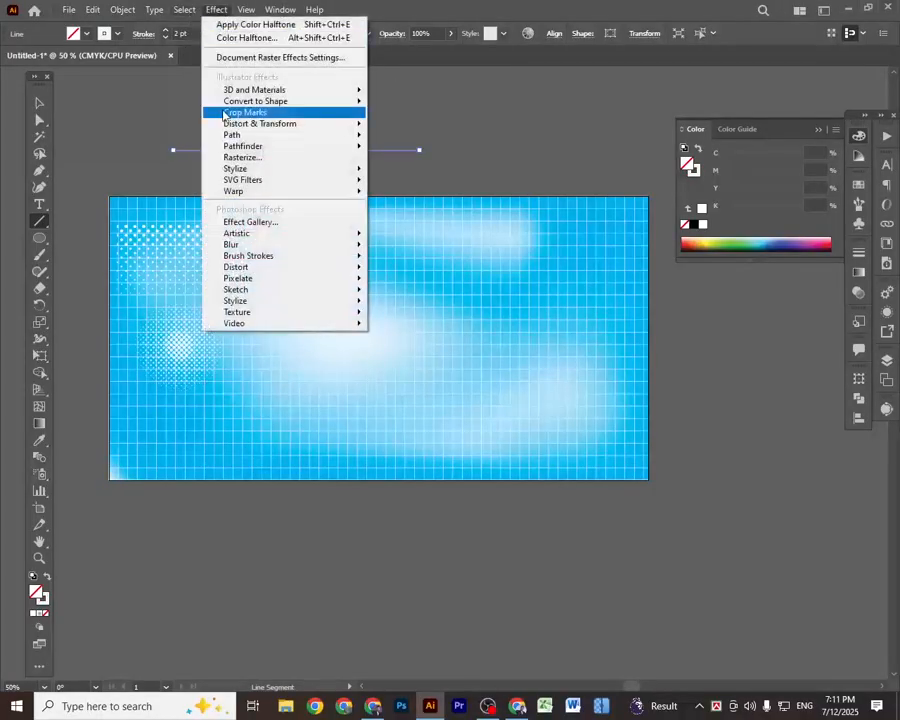
mouse_move(255, 124)
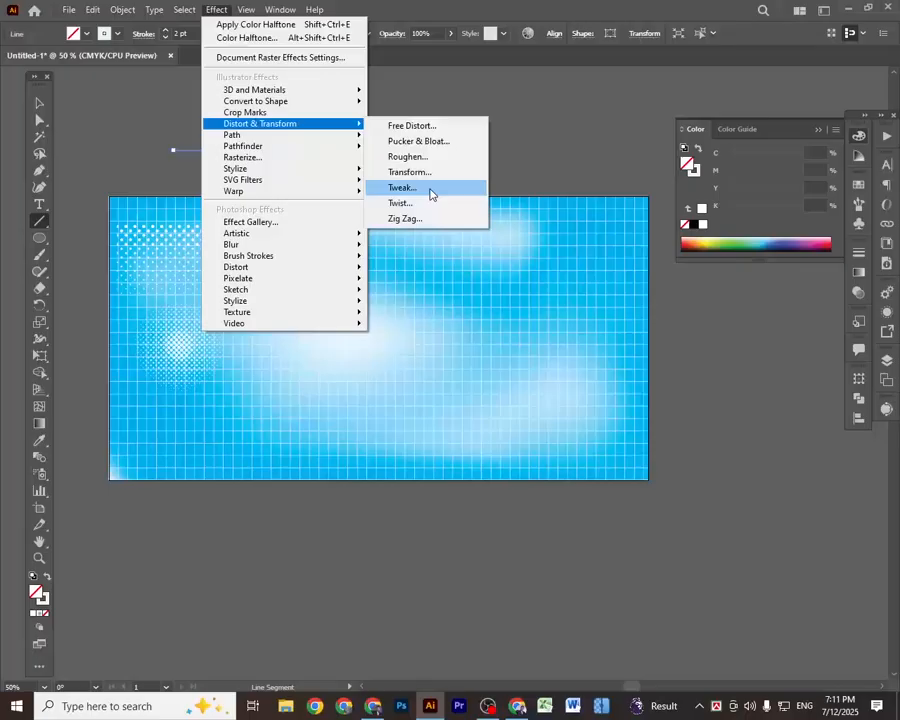
click(401, 187)
drag(642, 271, 664, 286)
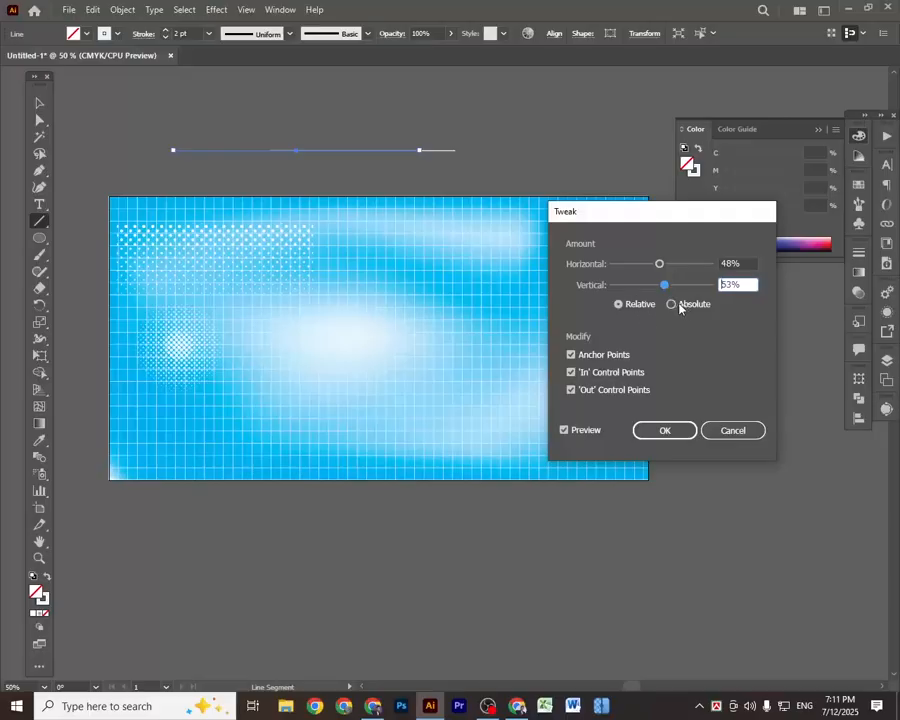
click(672, 304)
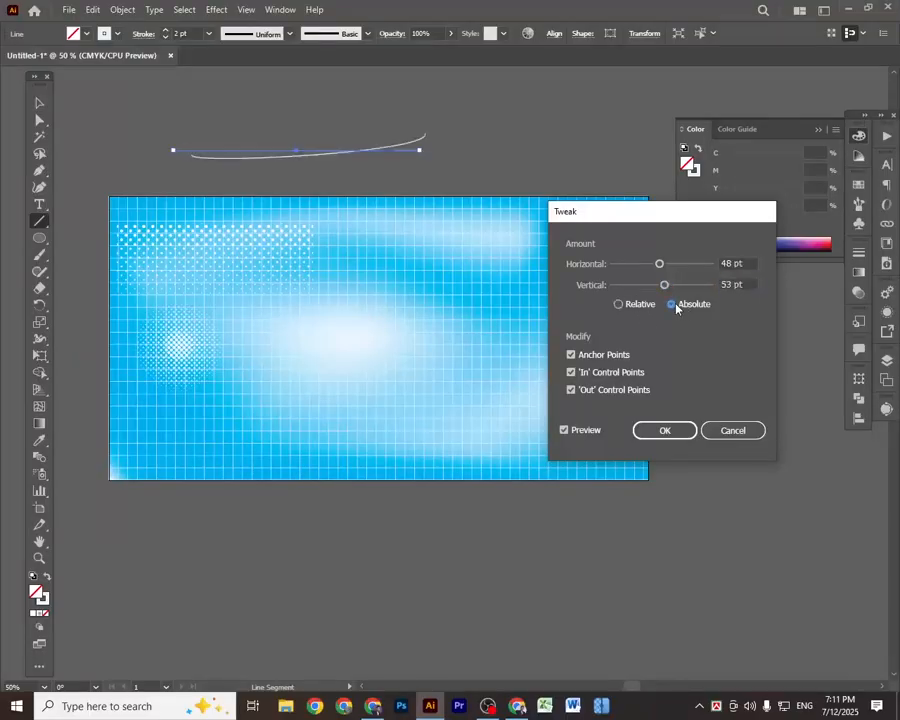
click(733, 430)
Step: Apply a Twist effect with an angle of 28° to the line above the artboard
click(217, 11)
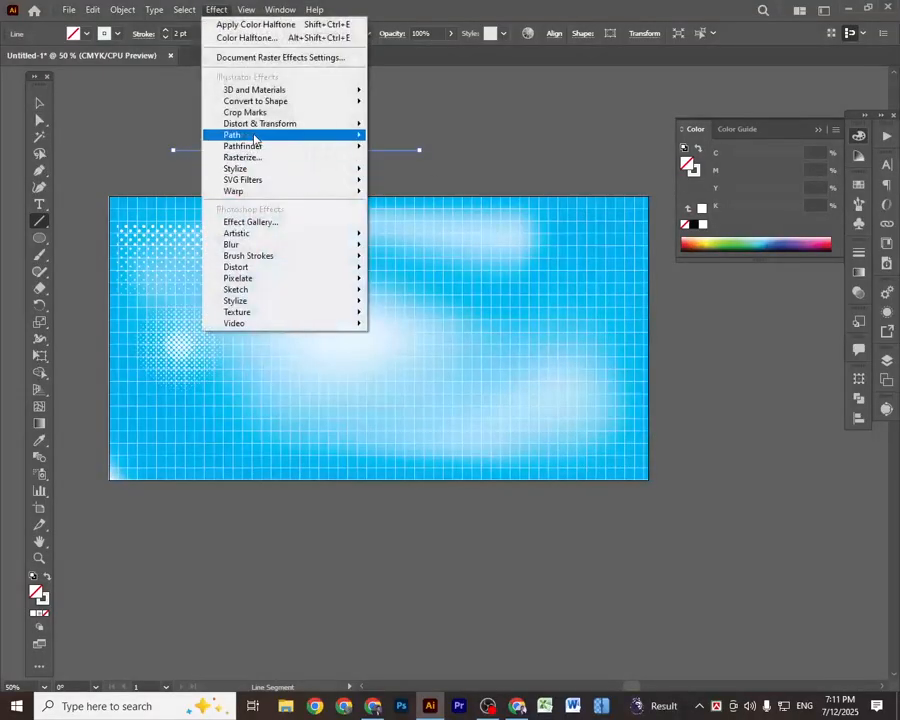
mouse_move(272, 124)
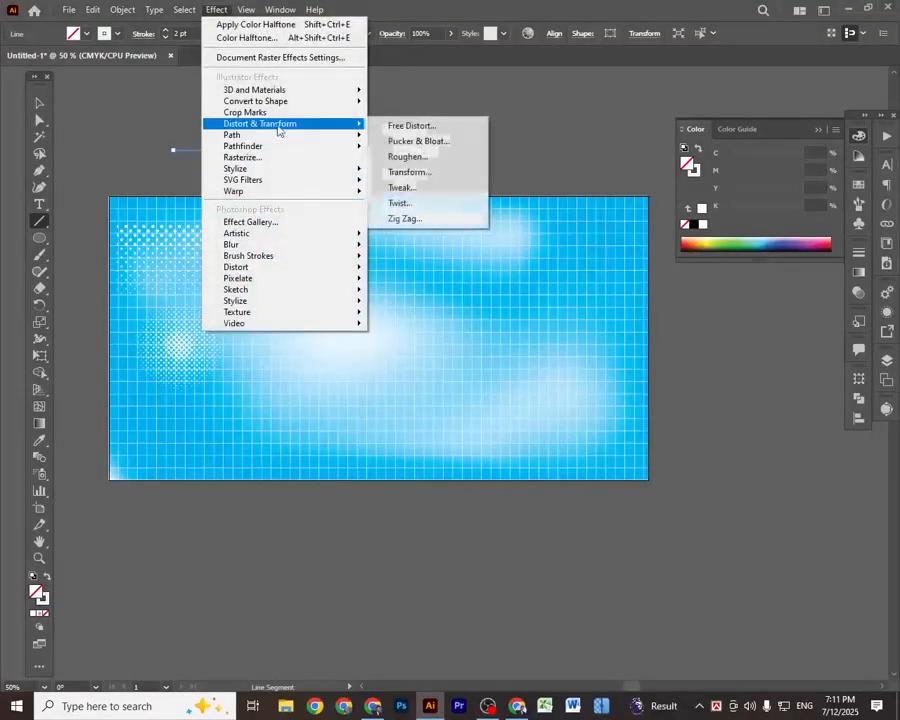
click(430, 204)
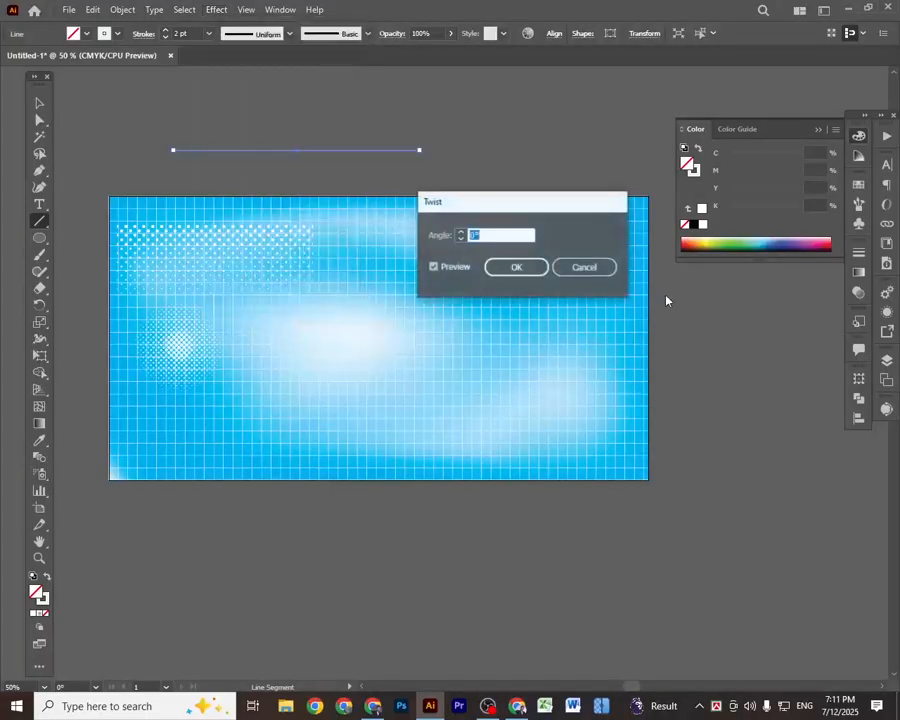
click(462, 233)
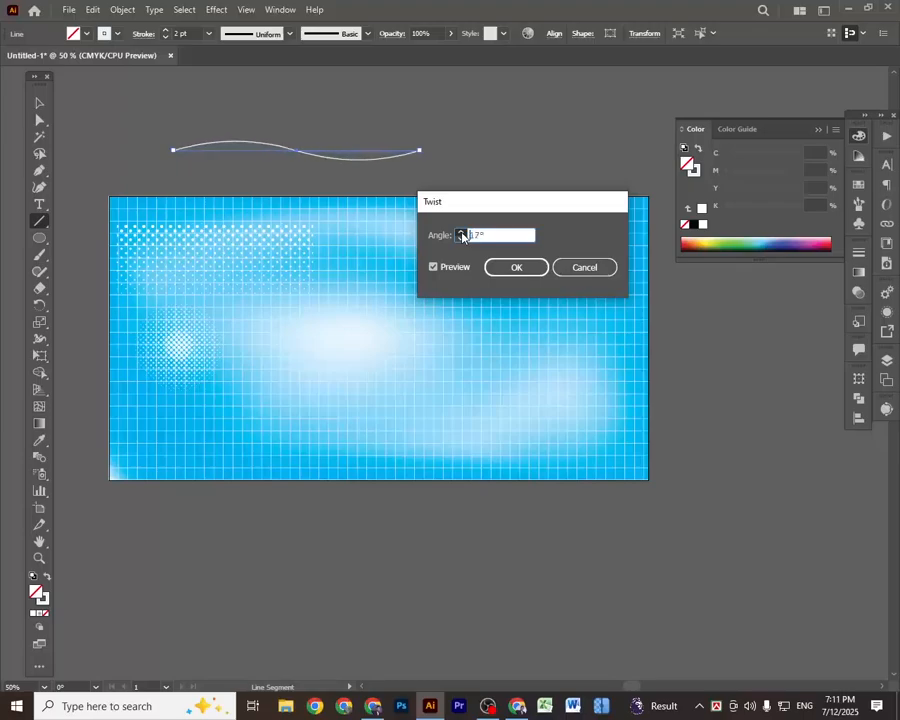
drag(462, 235, 462, 235)
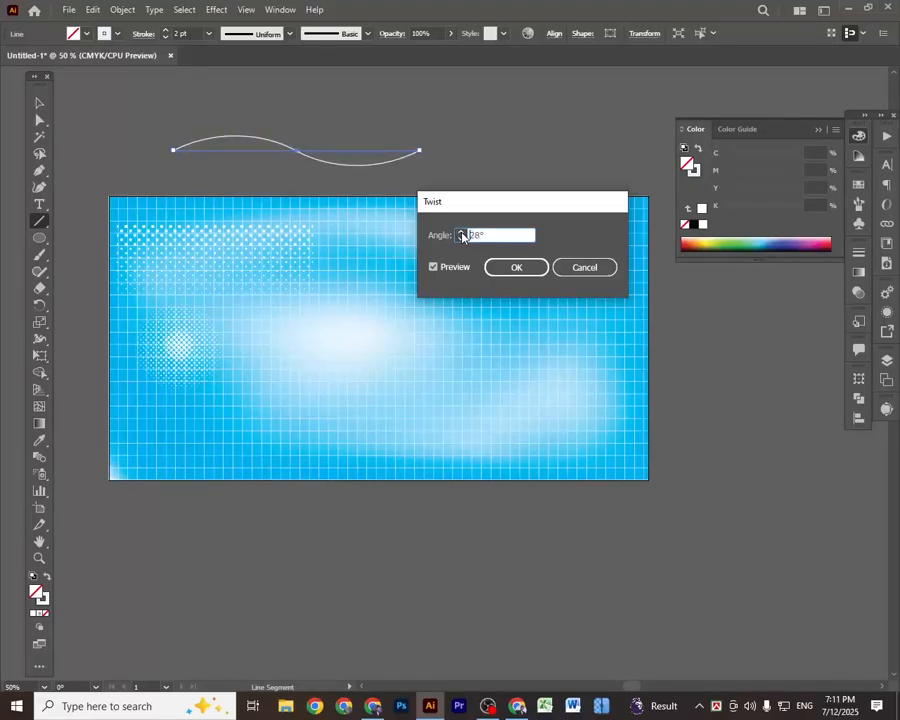
click(519, 268)
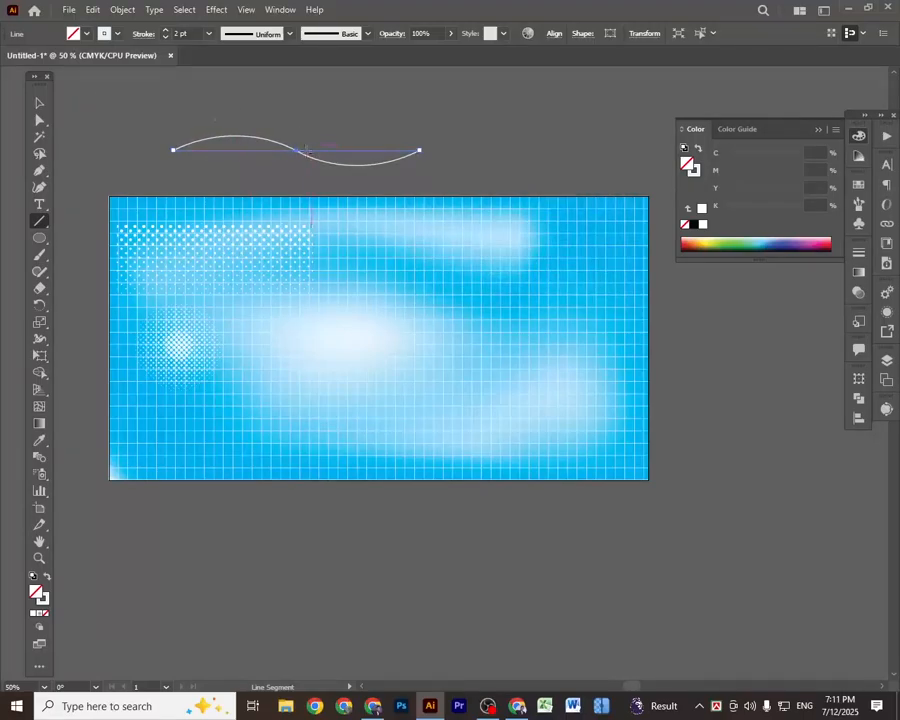
Step: Place a copy of the twisted line below the artboard and expand the copy's appearance
click(39, 103)
drag(296, 156, 305, 547)
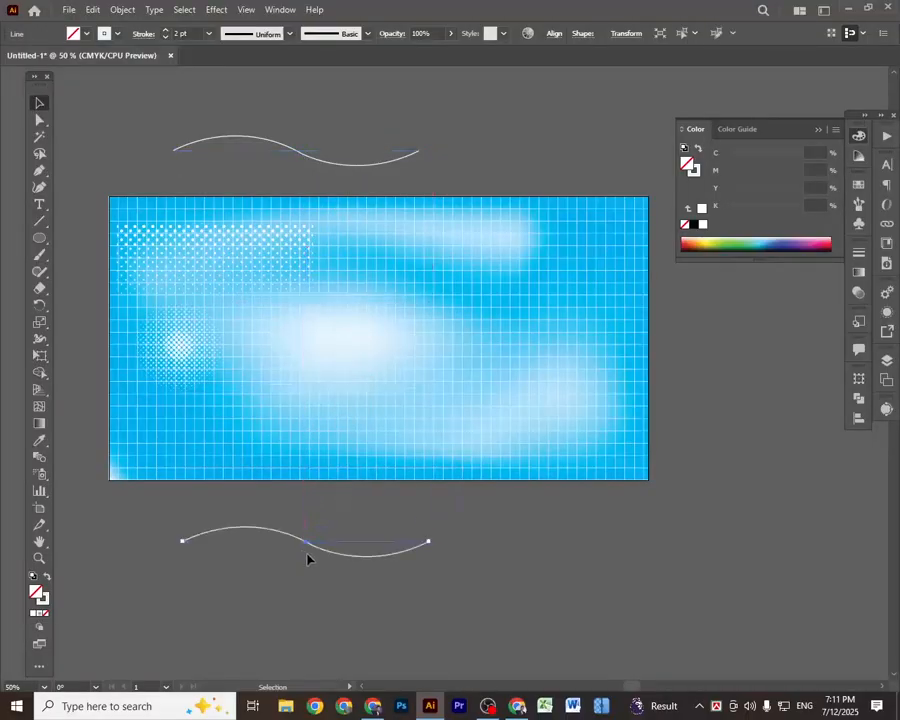
click(122, 10)
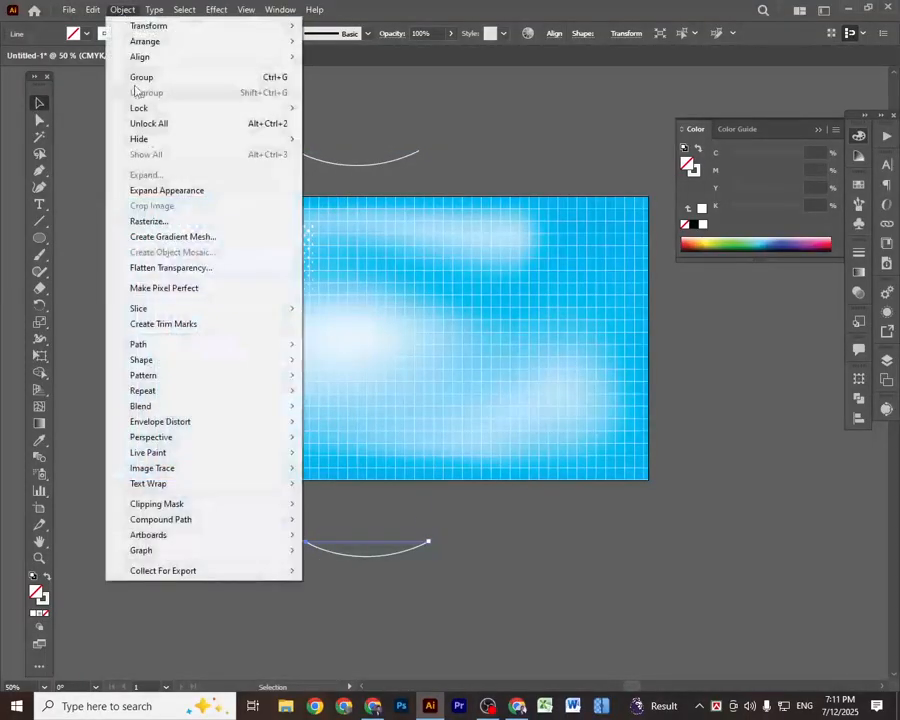
click(178, 190)
click(336, 588)
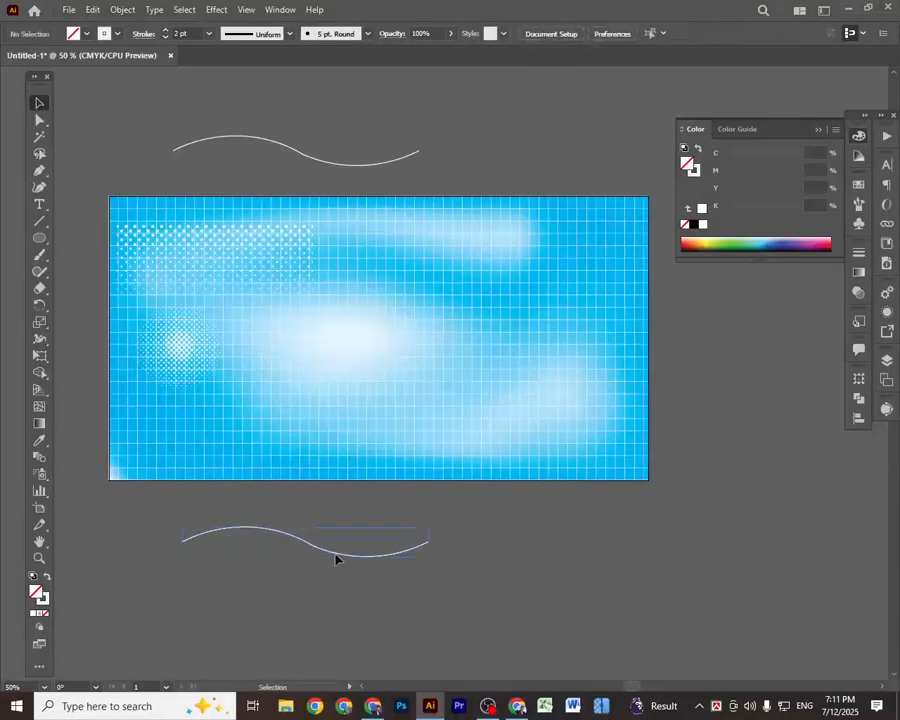
Step: Duplicate the expanded wavy line slightly downward and repeat the duplication to make five evenly stacked lines below the artboard
click(335, 556)
drag(337, 554, 340, 572)
key(a)
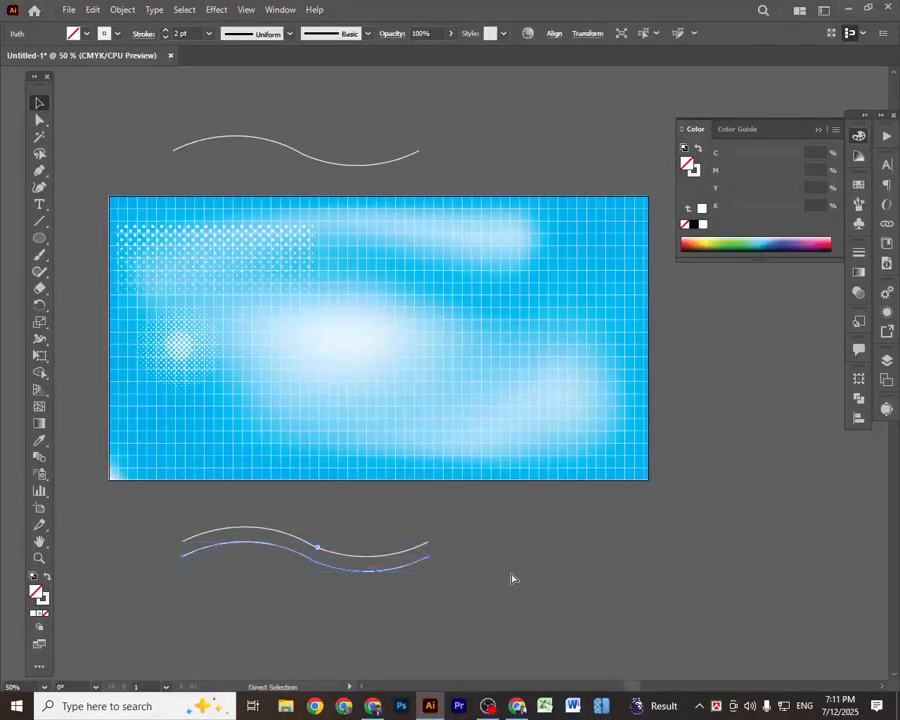
key(ctrl+d)
key(ctrl+d)
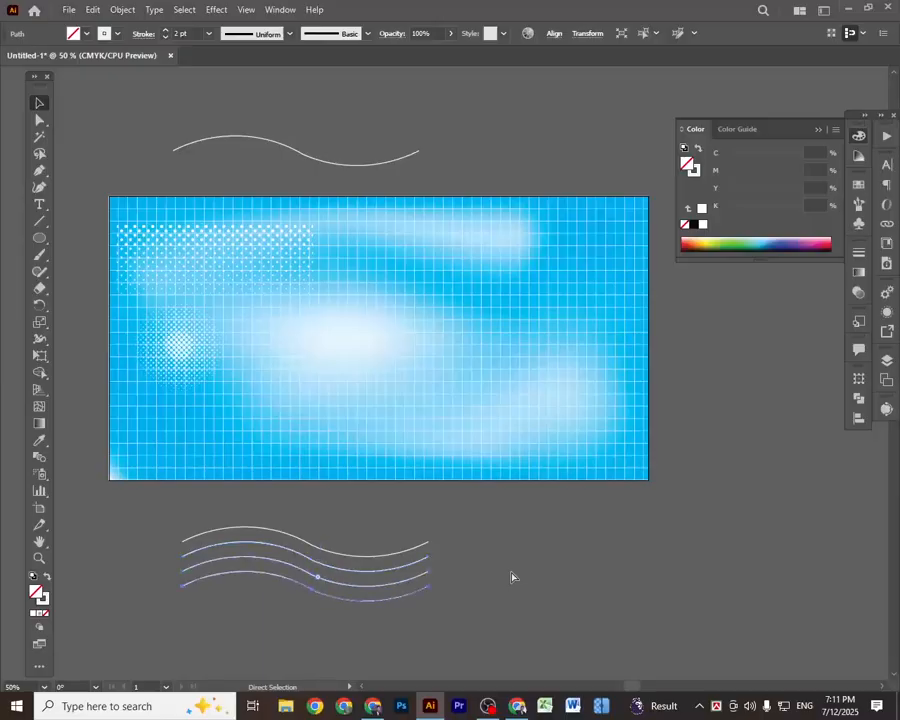
key(ctrl+d)
key(v)
click(458, 632)
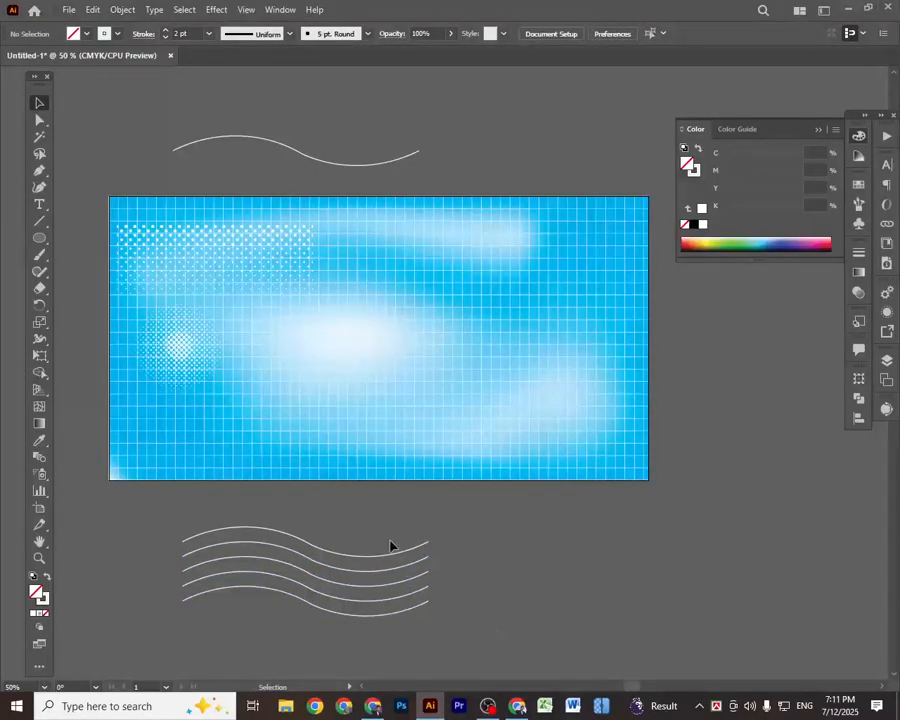
Step: Group the five stacked wavy lines below the artboard
drag(390, 542, 390, 583)
right_click(390, 580)
click(420, 373)
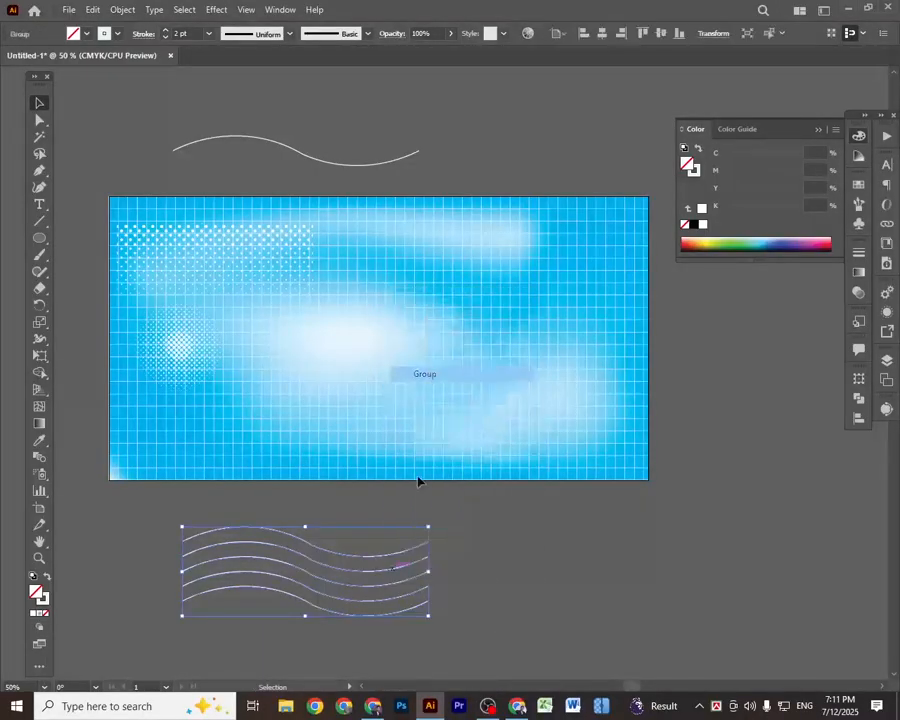
Step: Move the wavy line group to the artboard's upper-right area and scale it to roughly a third of its size
drag(372, 556, 538, 274)
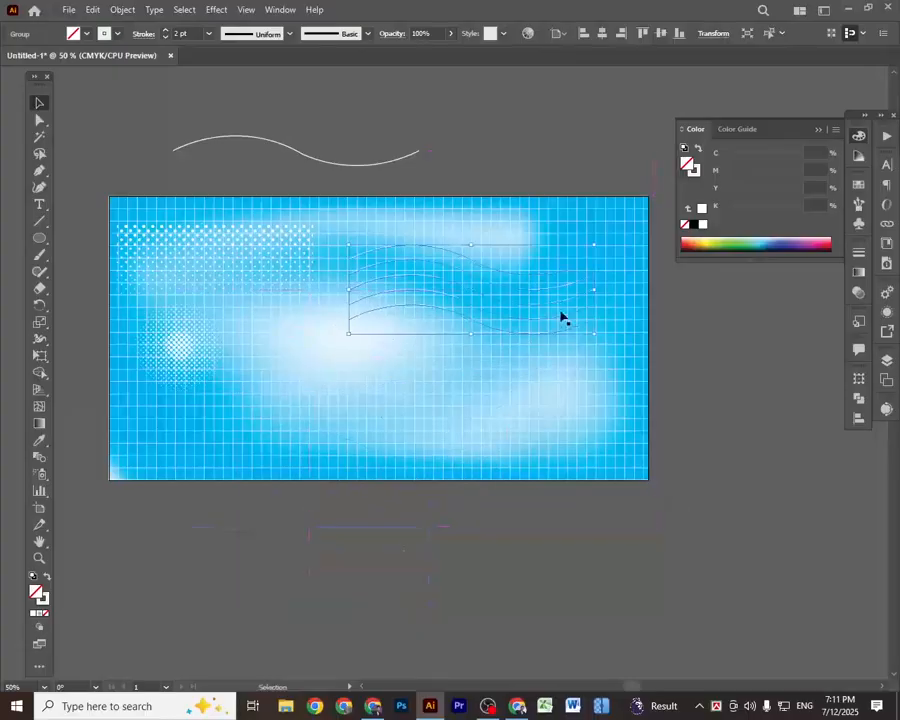
drag(349, 289, 508, 300)
mouse_move(572, 293)
mouse_down()
mouse_move(587, 258)
mouse_move(600, 257)
mouse_up()
click(767, 462)
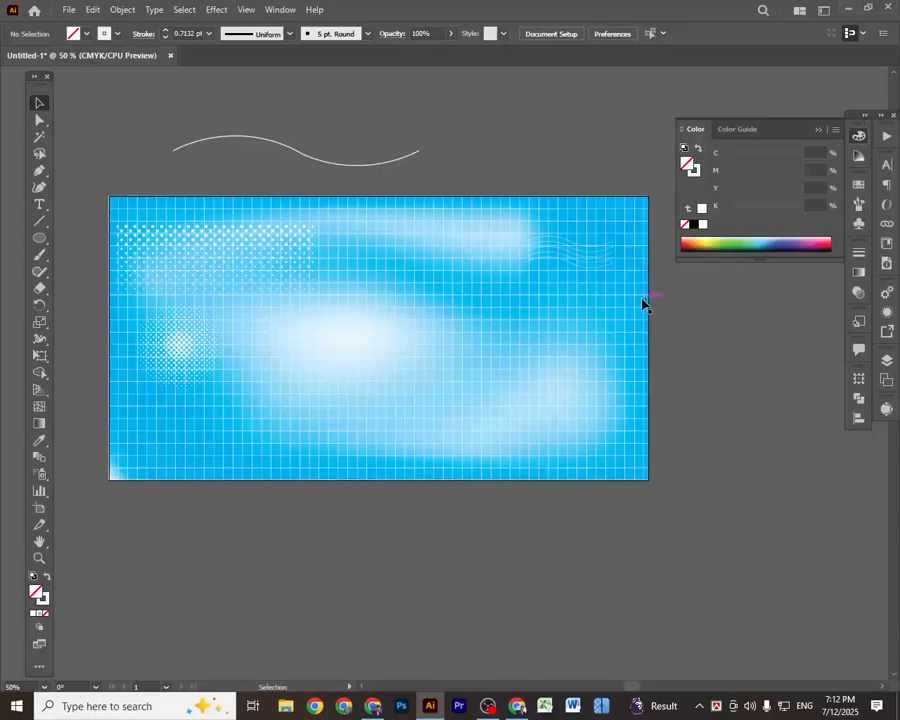
Step: Set the small wavy line group's stroke weight to 4 pt and shift the group slightly toward the artboard's right edge
click(587, 270)
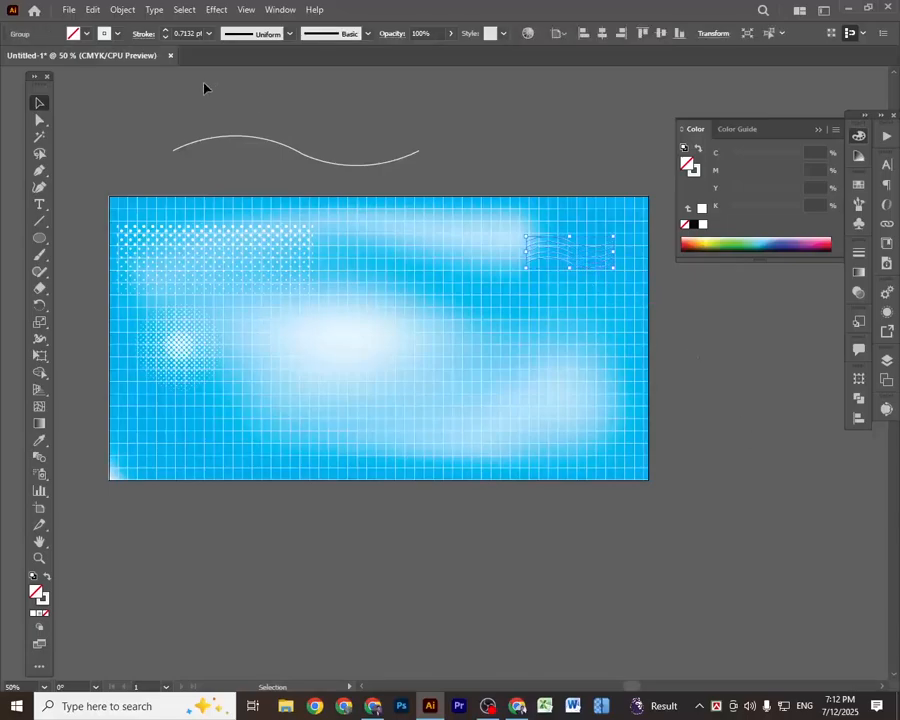
click(167, 32)
click(167, 32)
click(167, 32)
click(722, 438)
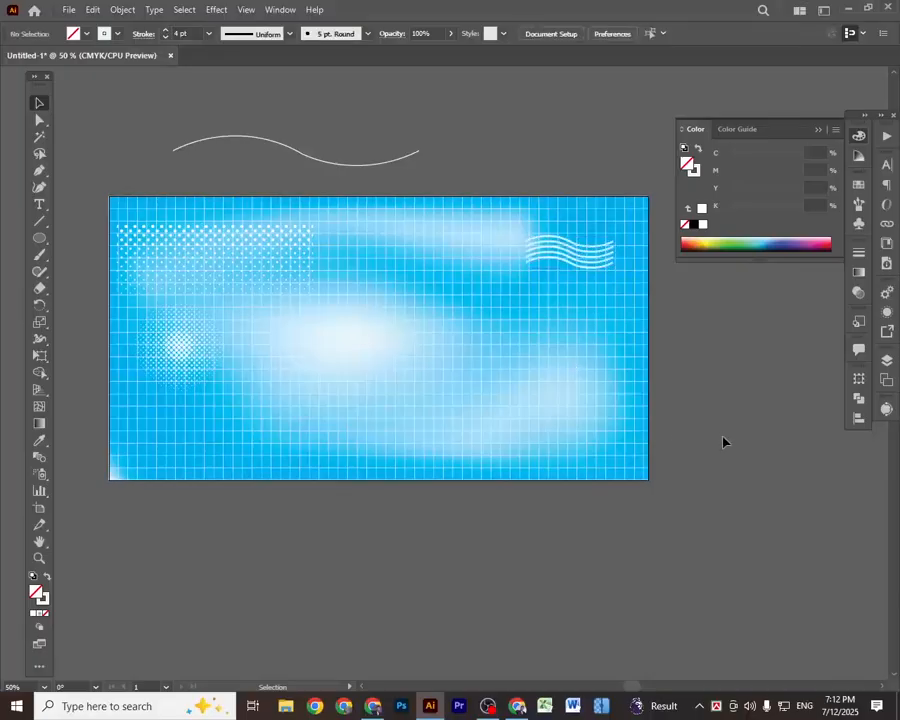
mouse_move(563, 265)
mouse_down()
mouse_move(570, 283)
mouse_move(574, 267)
mouse_up()
click(740, 442)
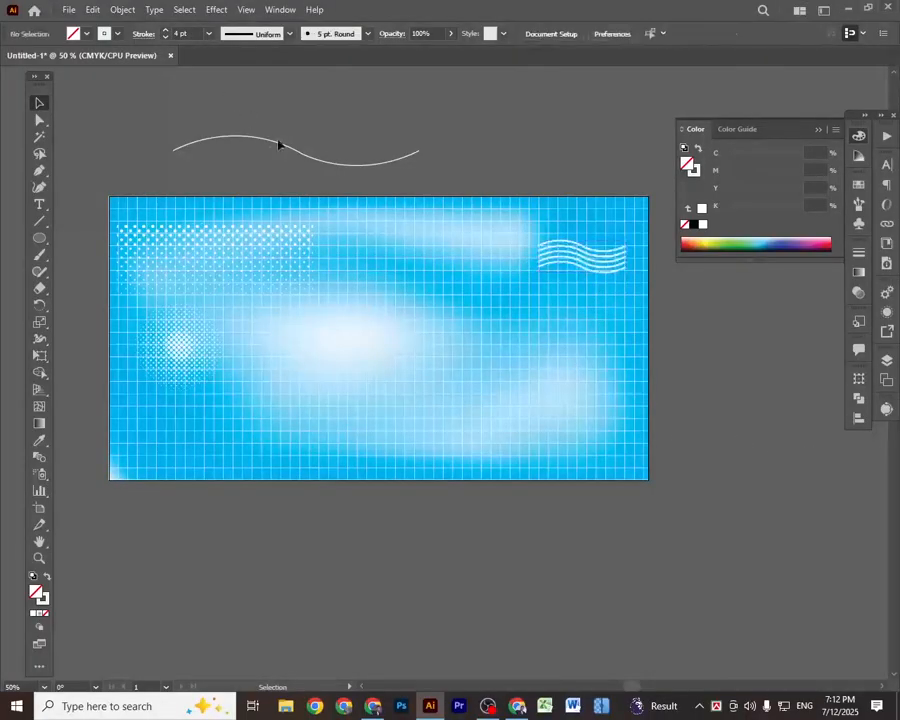
Step: Apply a Zig Zag effect with an absolute size, 4 ridges per segment and smooth points to the twisted line above the artboard
click(309, 158)
click(216, 10)
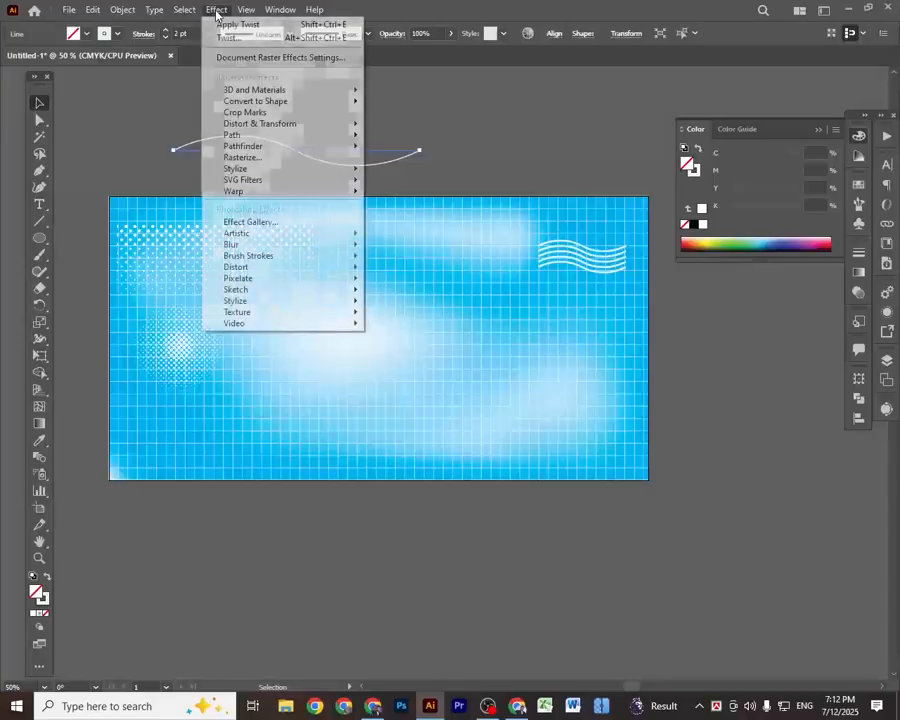
mouse_move(285, 124)
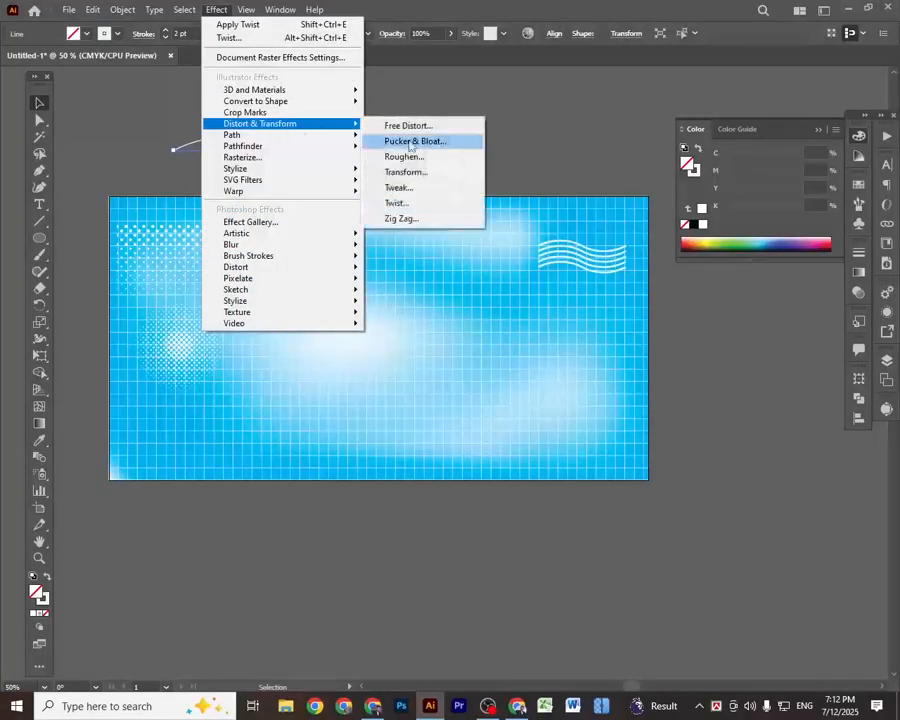
click(422, 220)
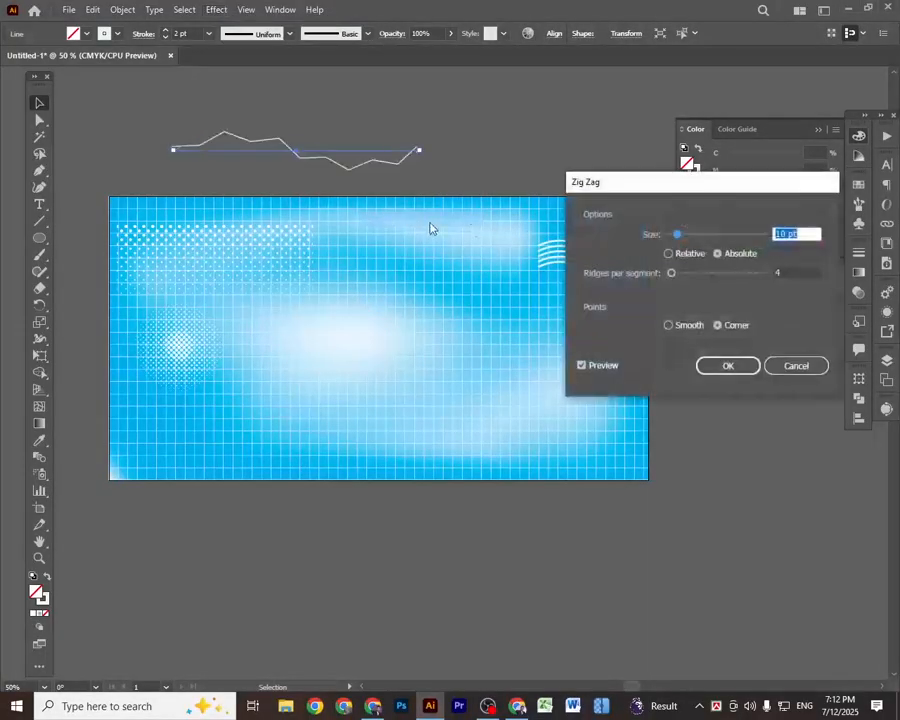
click(677, 235)
drag(688, 240, 690, 241)
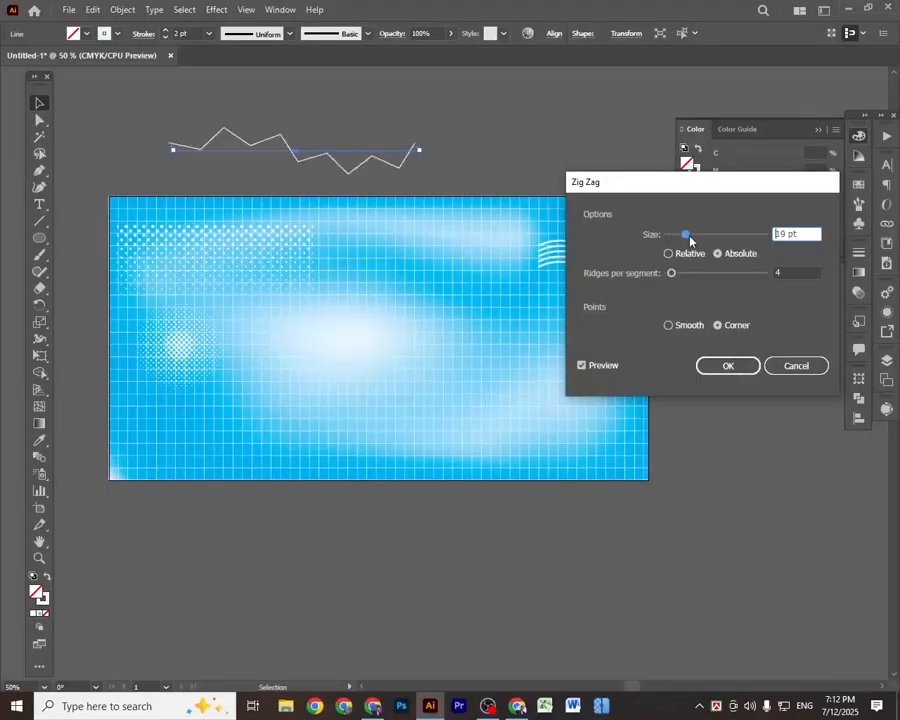
click(675, 257)
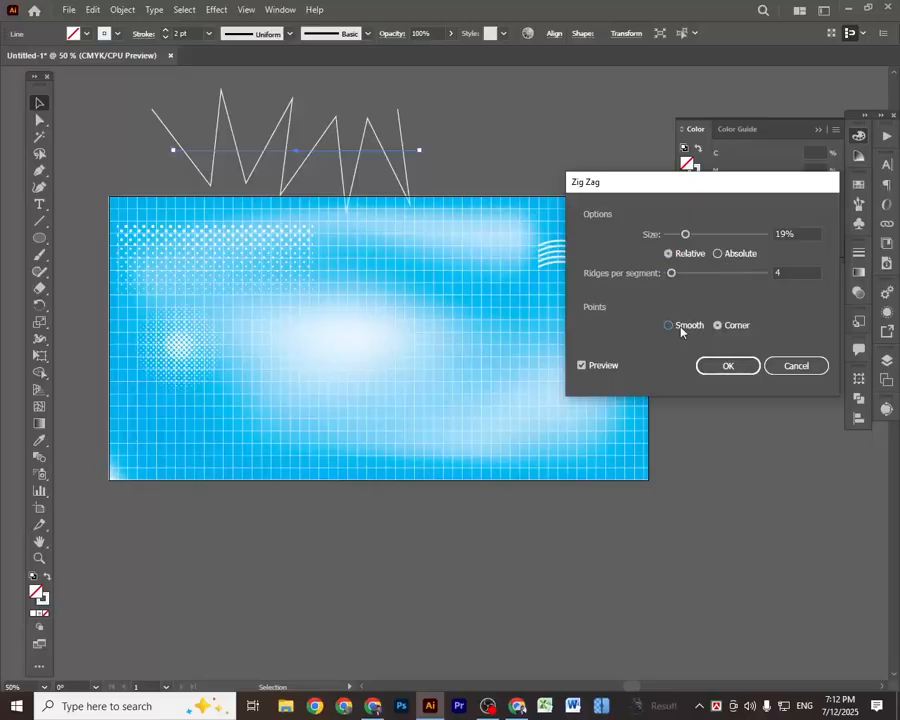
click(680, 326)
click(722, 256)
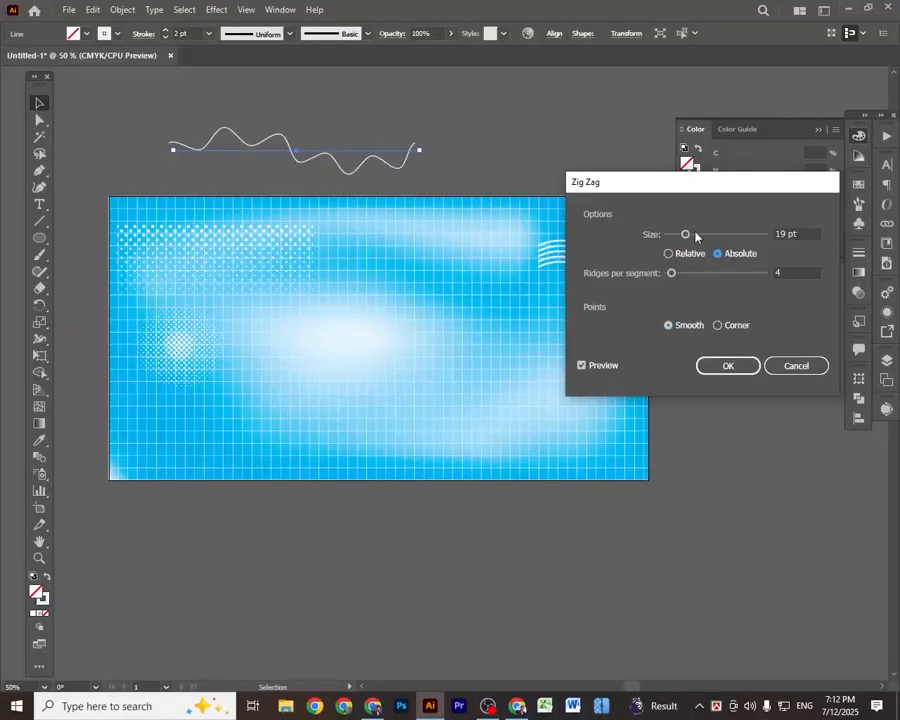
click(696, 235)
drag(703, 236, 702, 234)
click(726, 367)
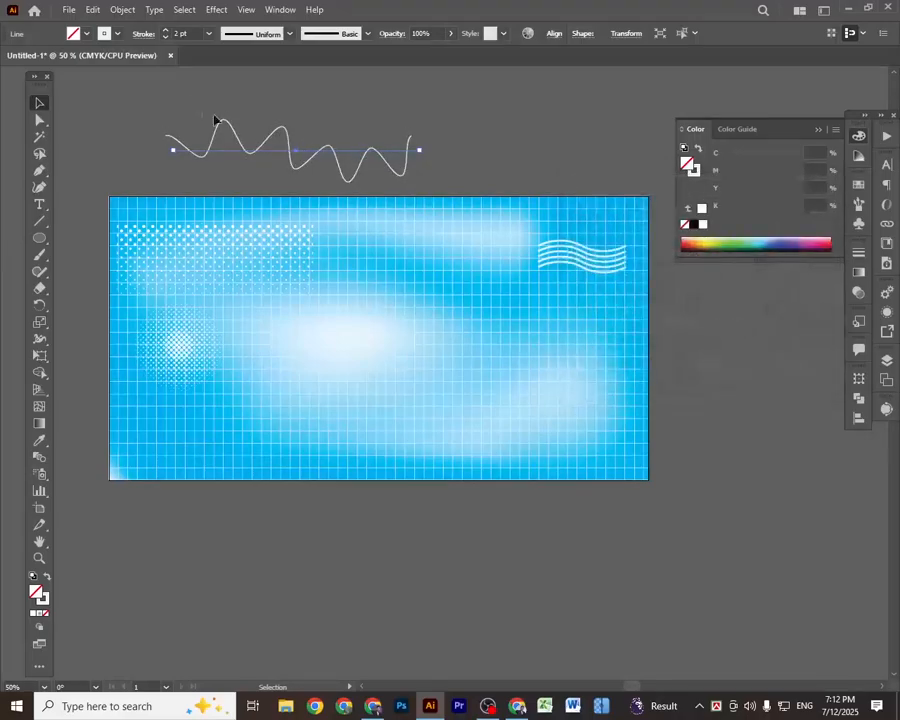
Step: Place a copy of the zigzag line below the artboard and expand its appearance
drag(307, 154, 378, 555)
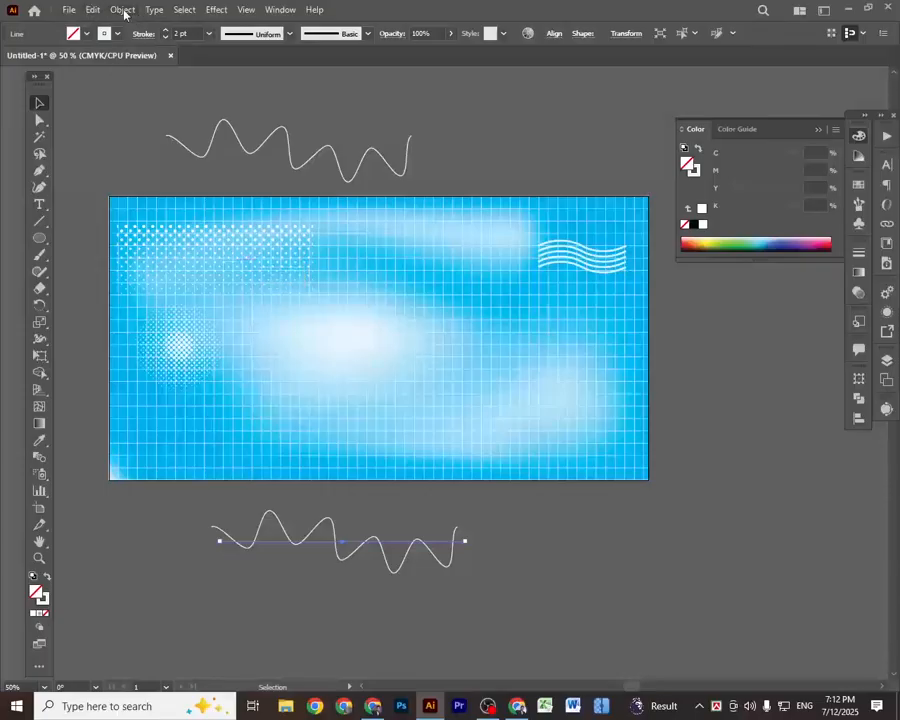
click(124, 13)
click(177, 194)
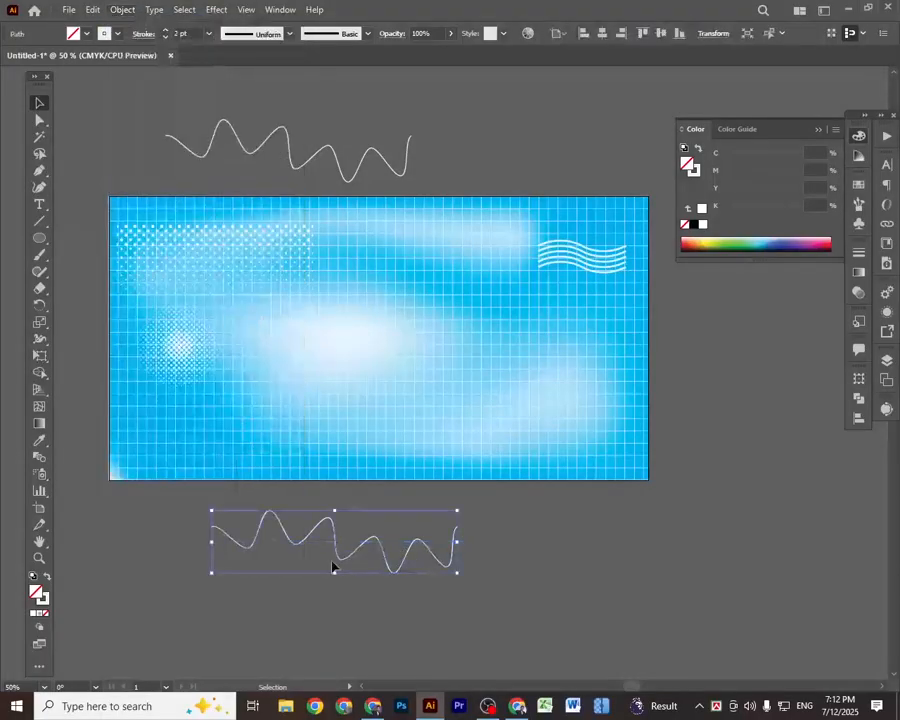
Step: Duplicate the expanded zigzag line slightly downward and repeat the duplication to make five stacked lines
mouse_move(369, 541)
mouse_down()
mouse_move(400, 552)
mouse_move(652, 490)
mouse_move(364, 561)
mouse_up()
key(a)
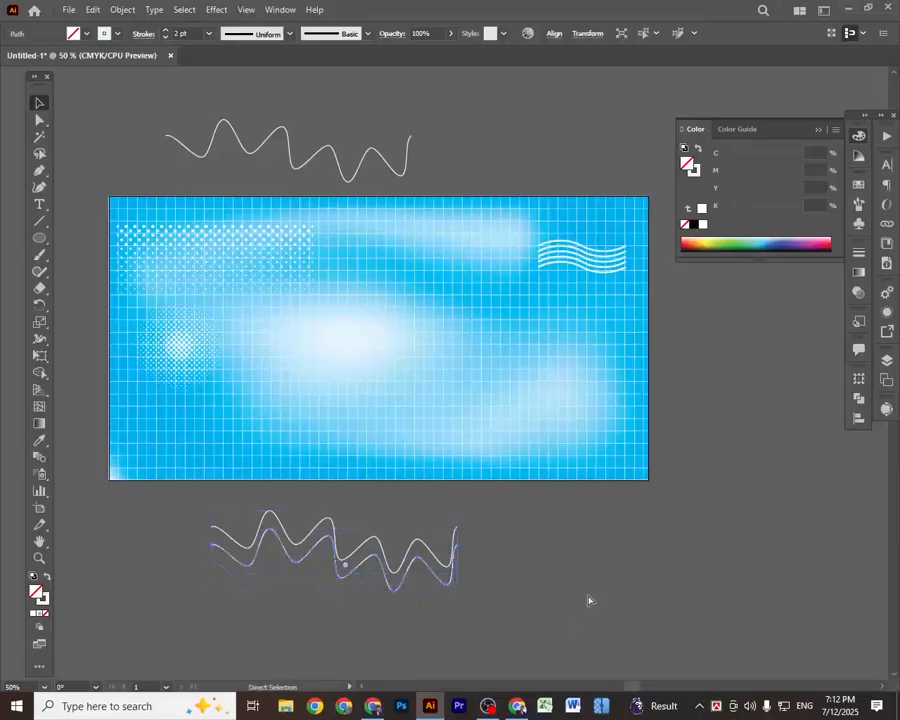
key(ctrl+d)
key(ctrl+d)
key(ctrl+d)
key(v)
click(533, 639)
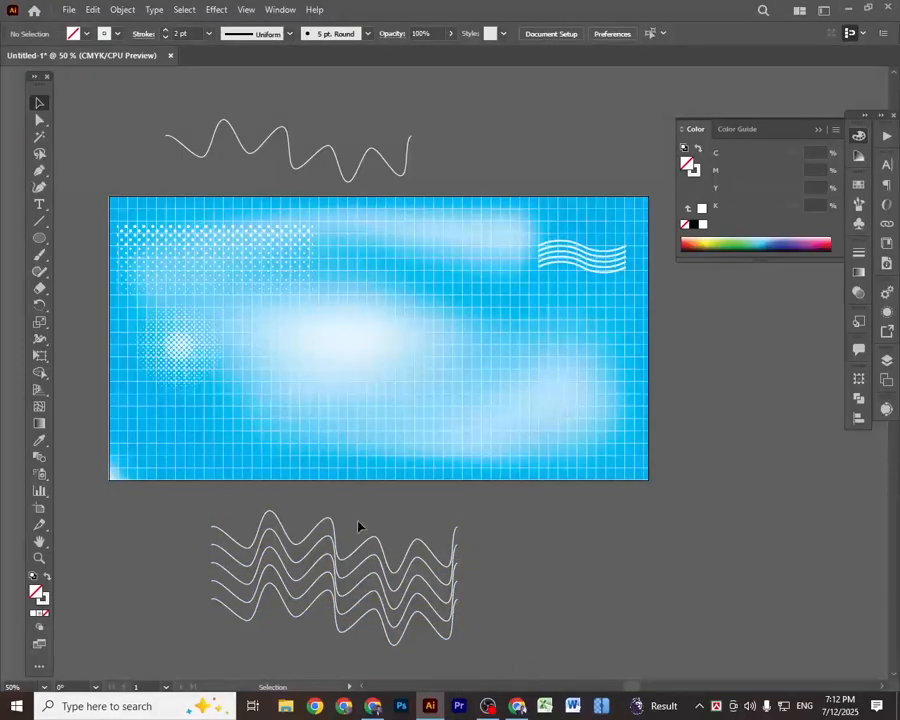
Step: Group the five zigzag lines and move the group onto the artboard's right half
drag(358, 526, 392, 600)
right_click(388, 580)
click(412, 376)
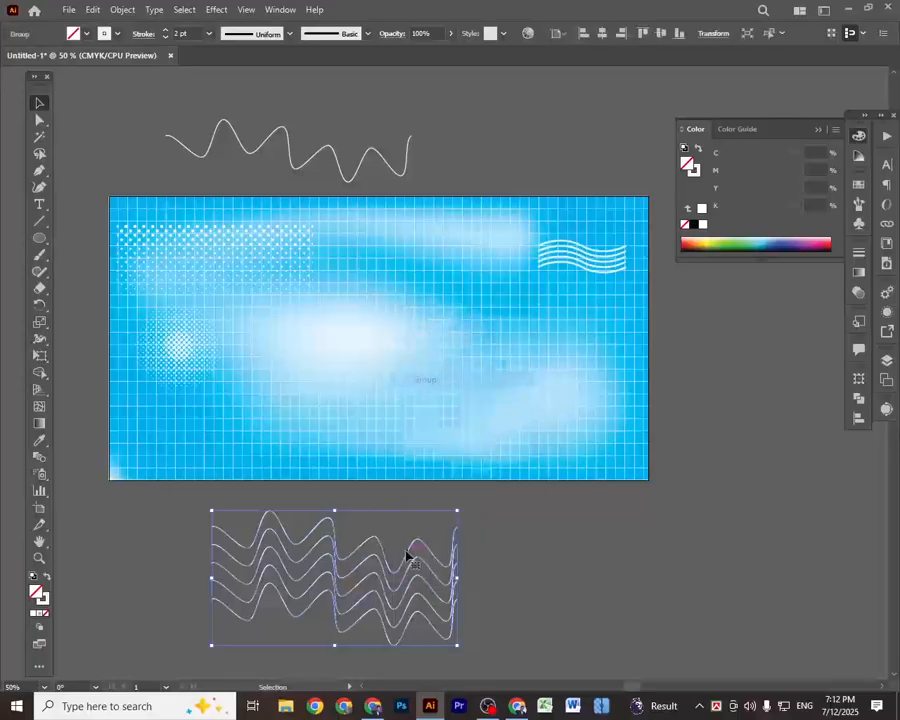
drag(380, 567, 548, 332)
Step: Copy the 4 pt stroke of the small wavy line group onto the zigzag group with the Eyedropper tool
click(39, 440)
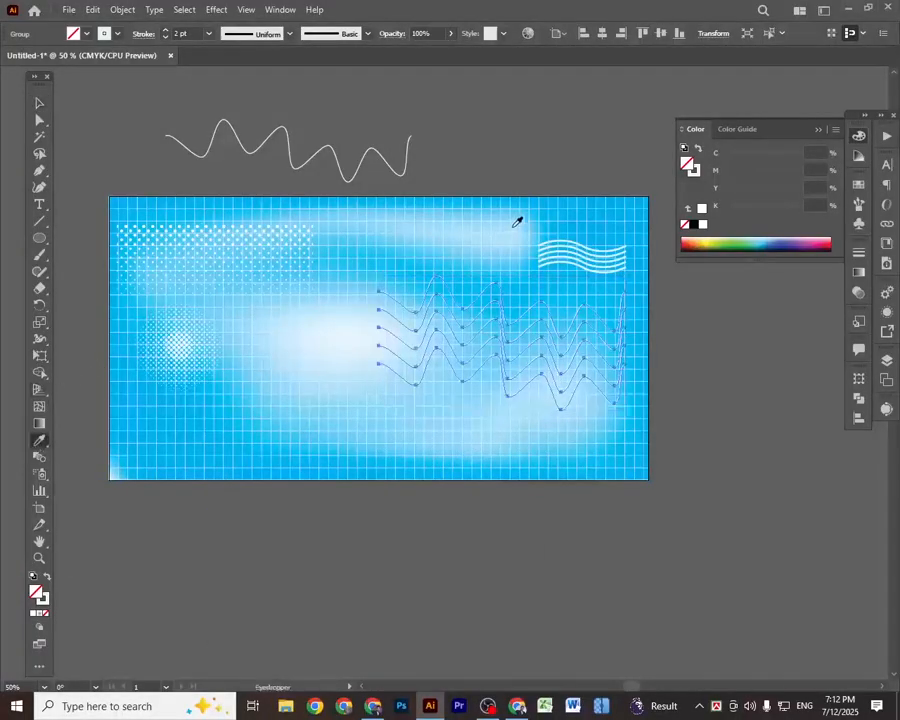
click(576, 245)
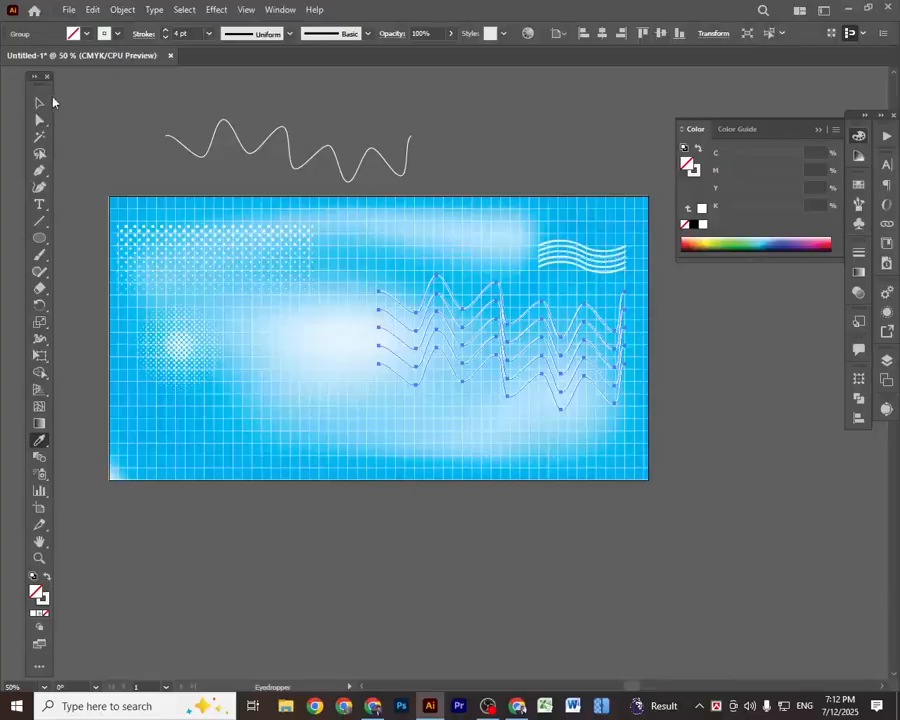
click(39, 102)
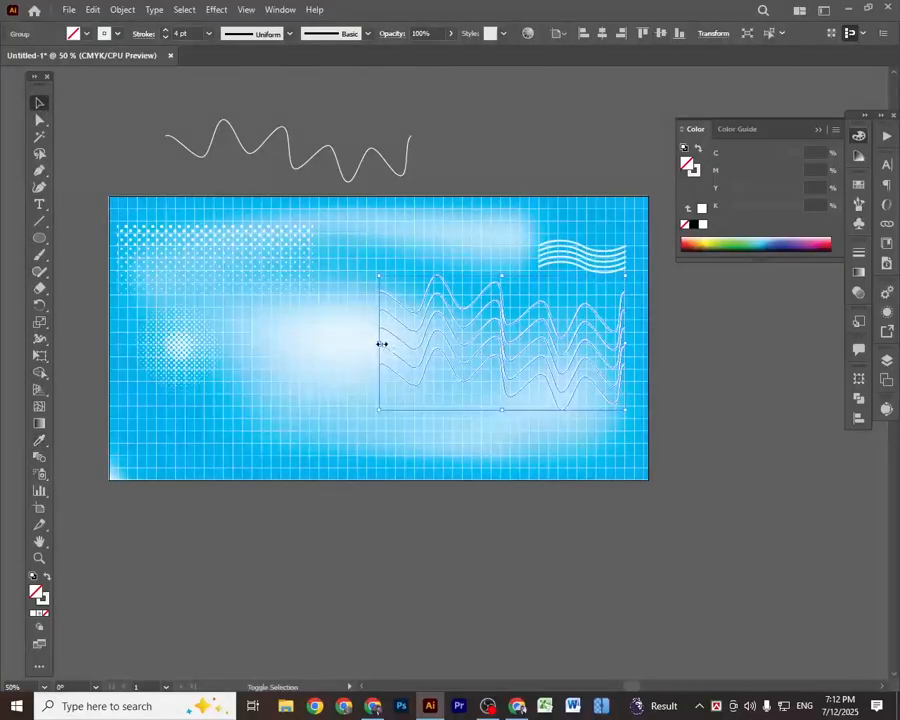
Step: Scale the zigzag group to slightly over half its size and position it just below the small wavy line group
drag(381, 344, 488, 343)
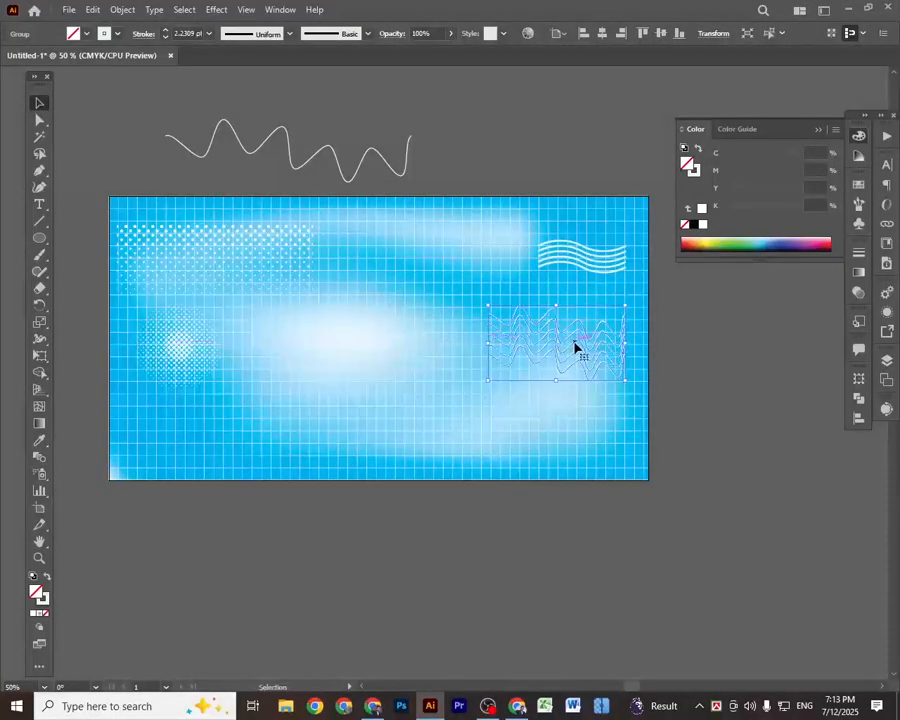
drag(574, 347, 587, 312)
click(743, 412)
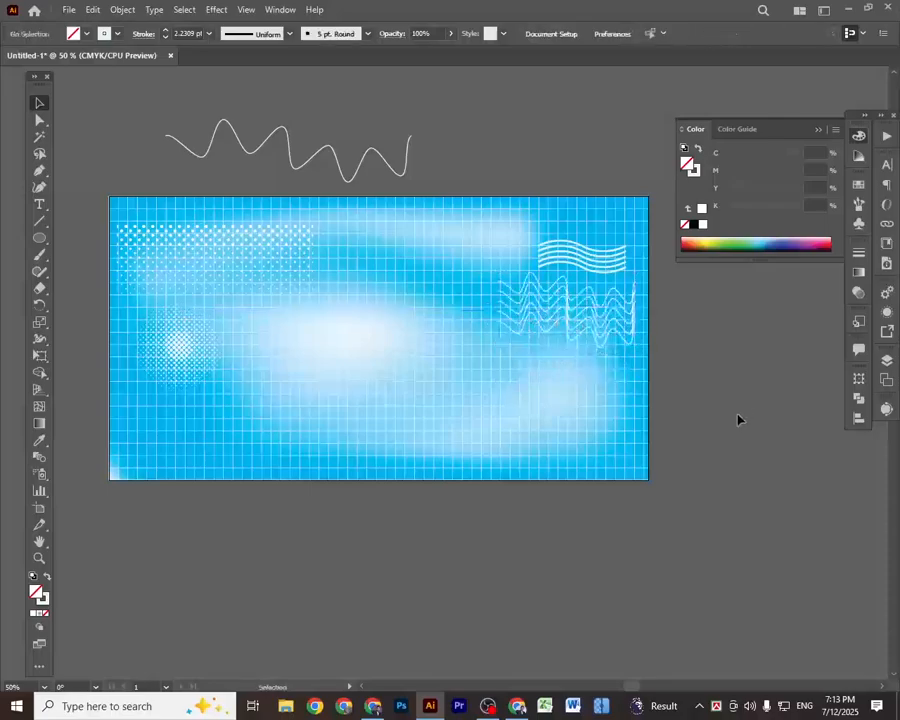
Step: Delete the Twist effect from the appearance of the zigzag line above the artboard
drag(671, 450, 665, 500)
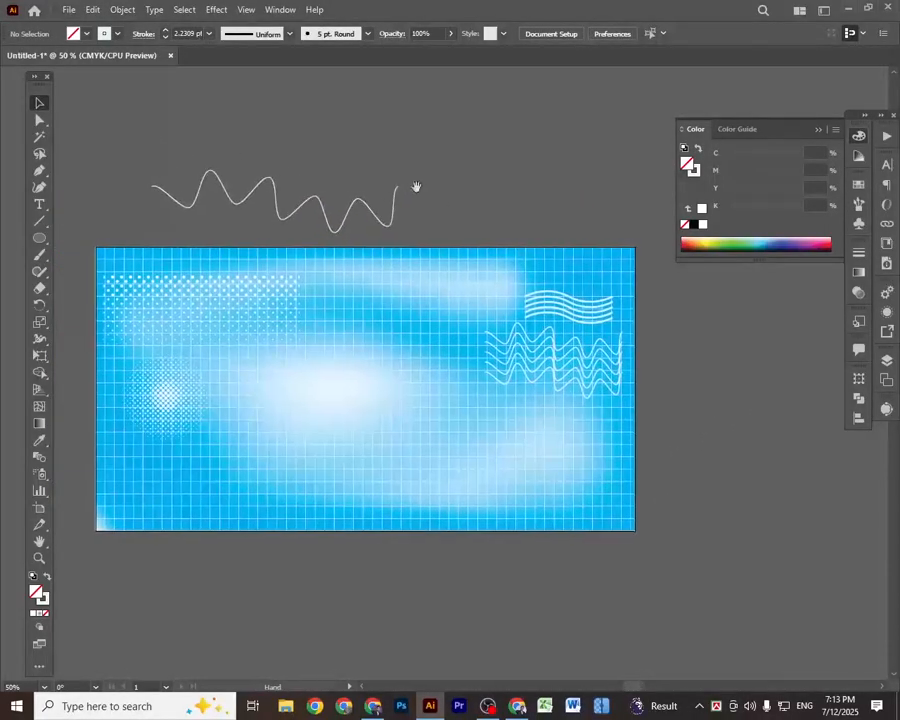
click(313, 205)
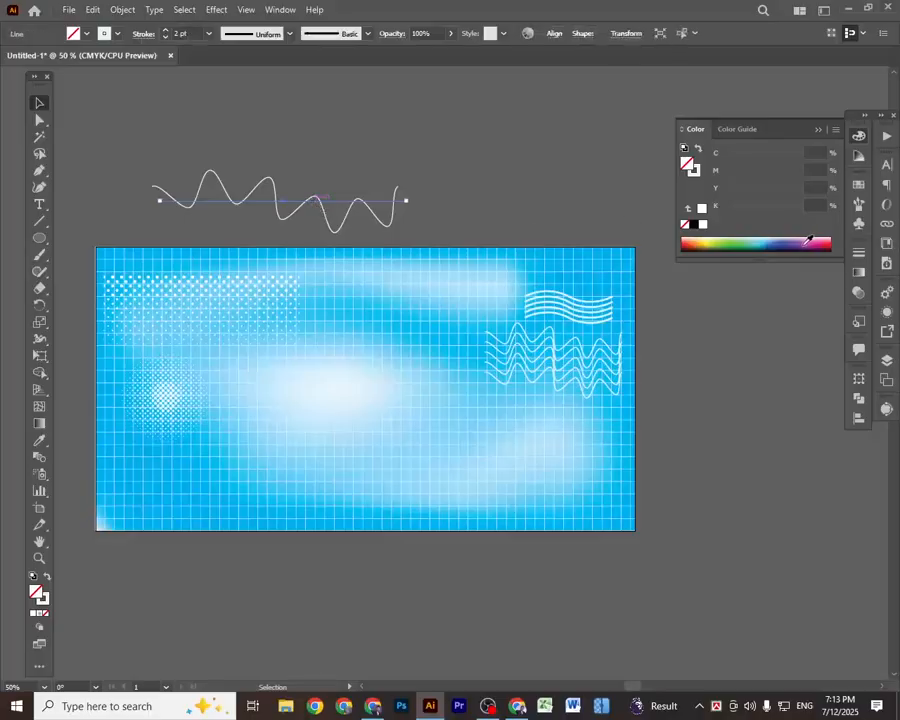
click(887, 316)
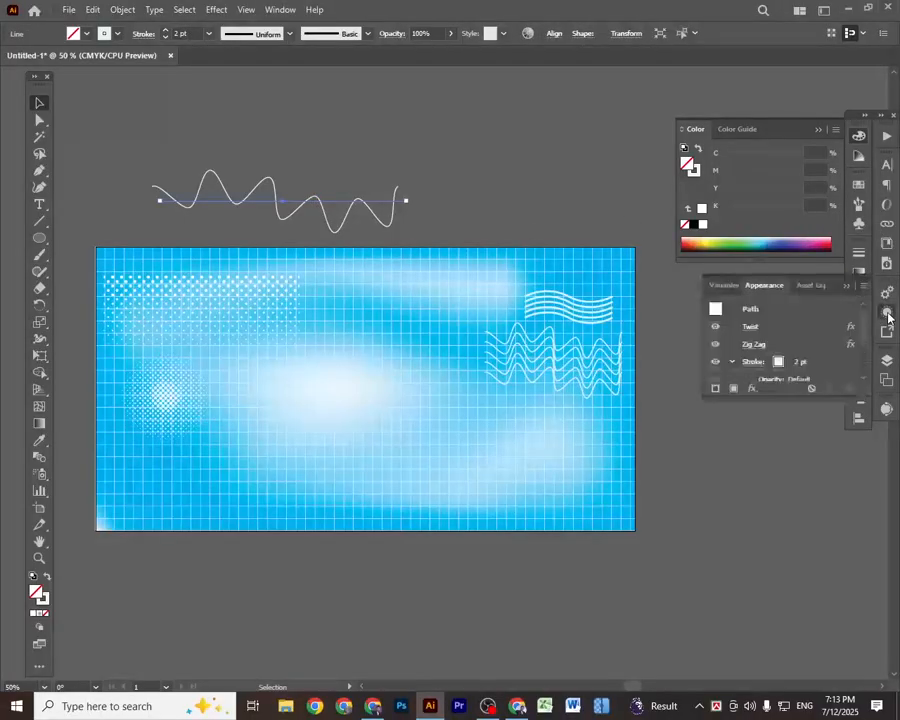
click(791, 334)
scroll(820, 360, down, 1)
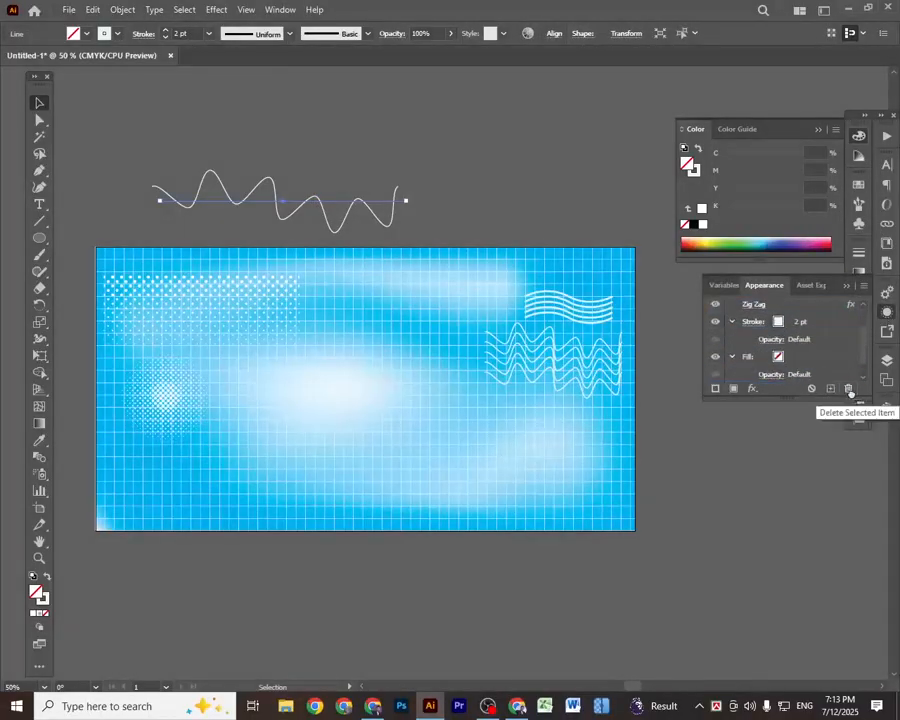
click(849, 388)
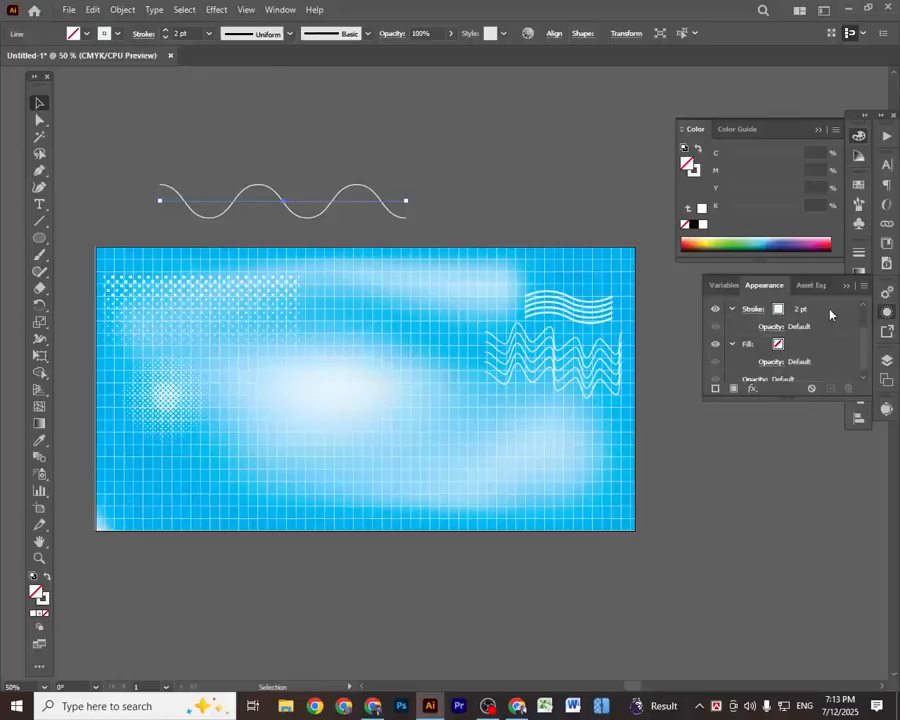
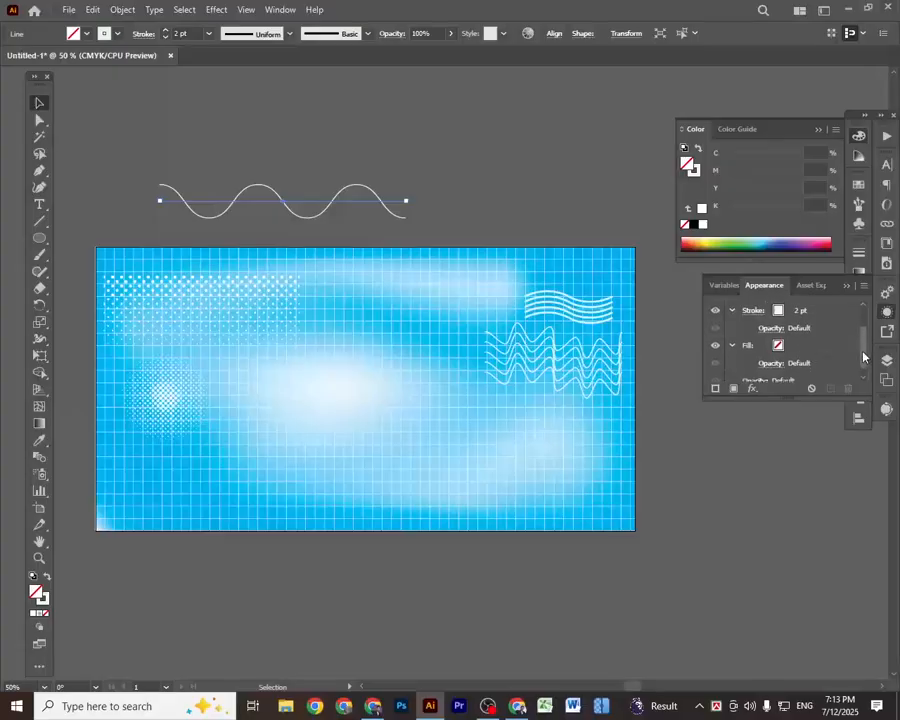
Step: Set the Zig Zag effect on the line above the artboard to 17 pt absolute size with smooth points
scroll(857, 345, up, 2)
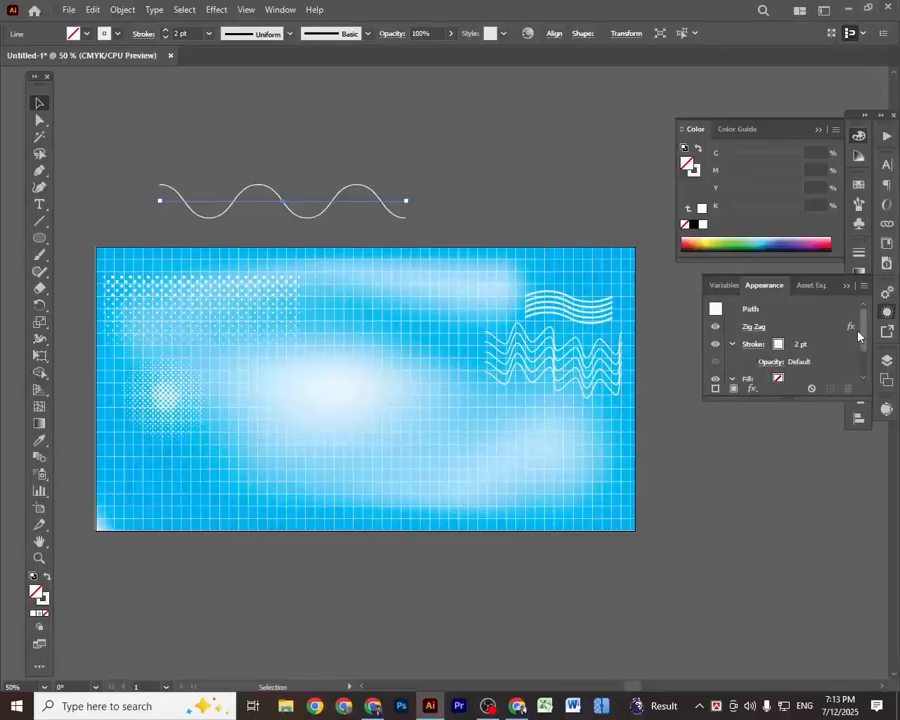
click(754, 328)
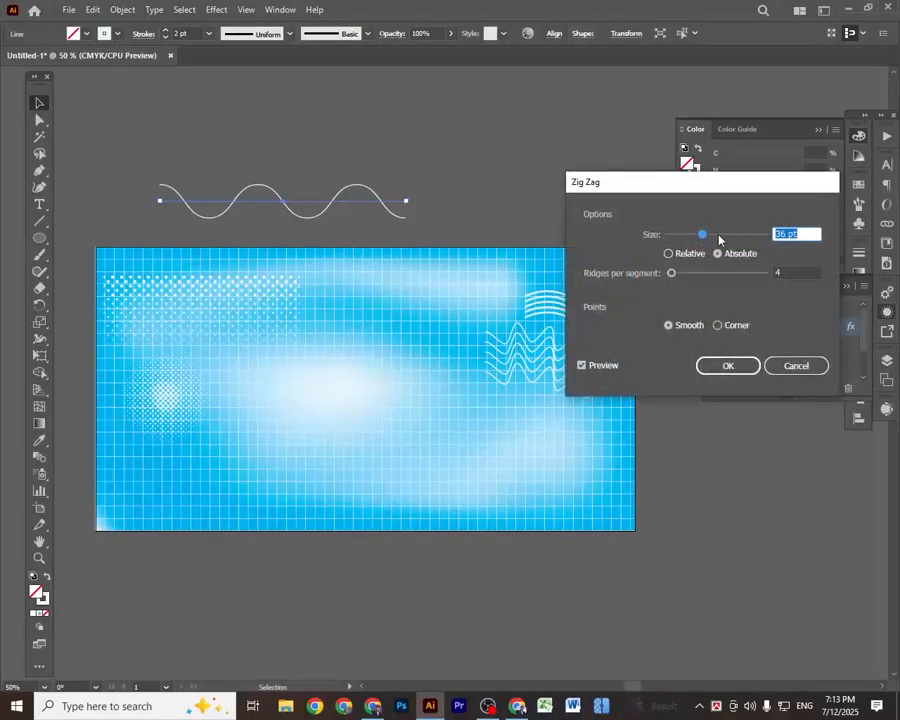
drag(702, 234, 685, 245)
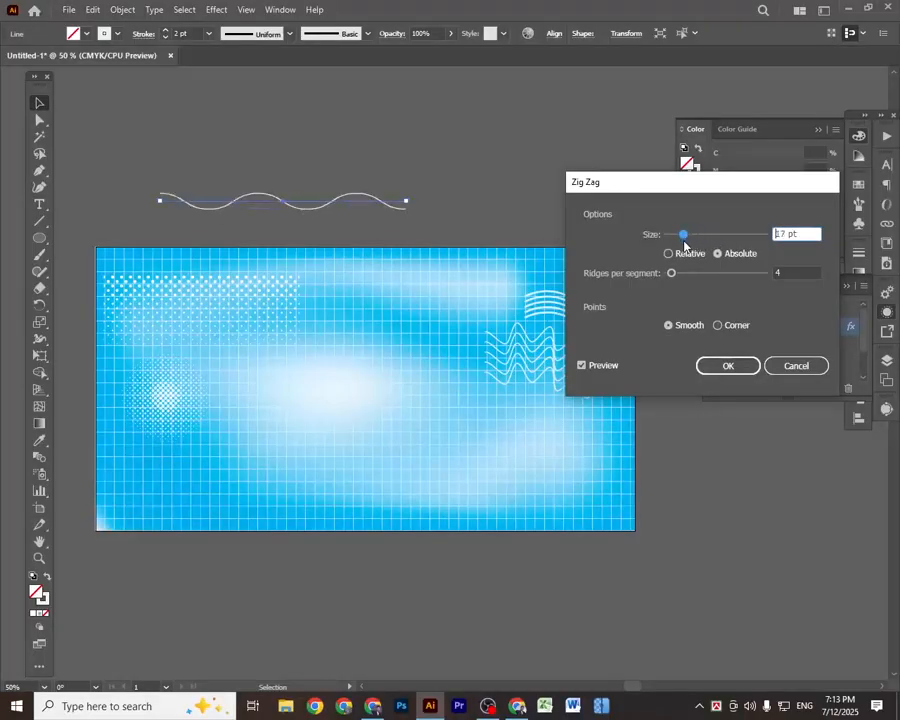
click(720, 329)
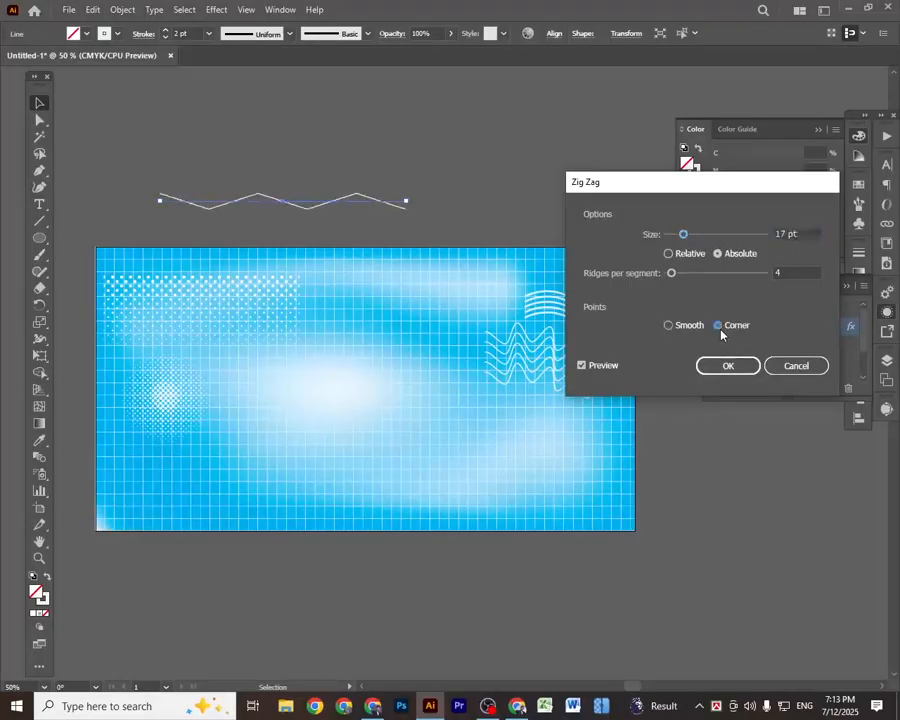
click(667, 326)
click(680, 254)
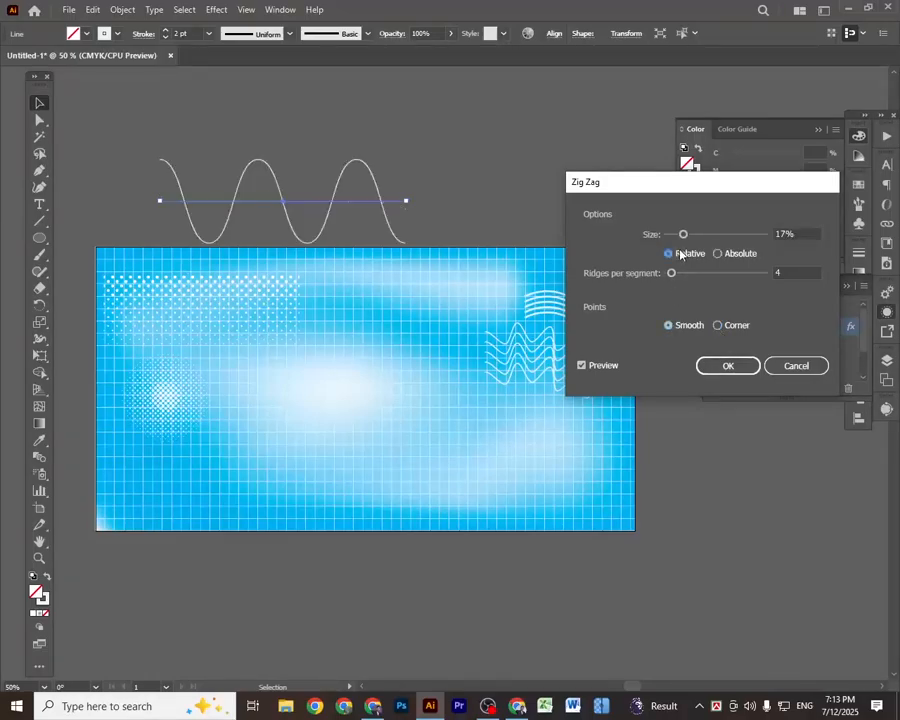
click(717, 254)
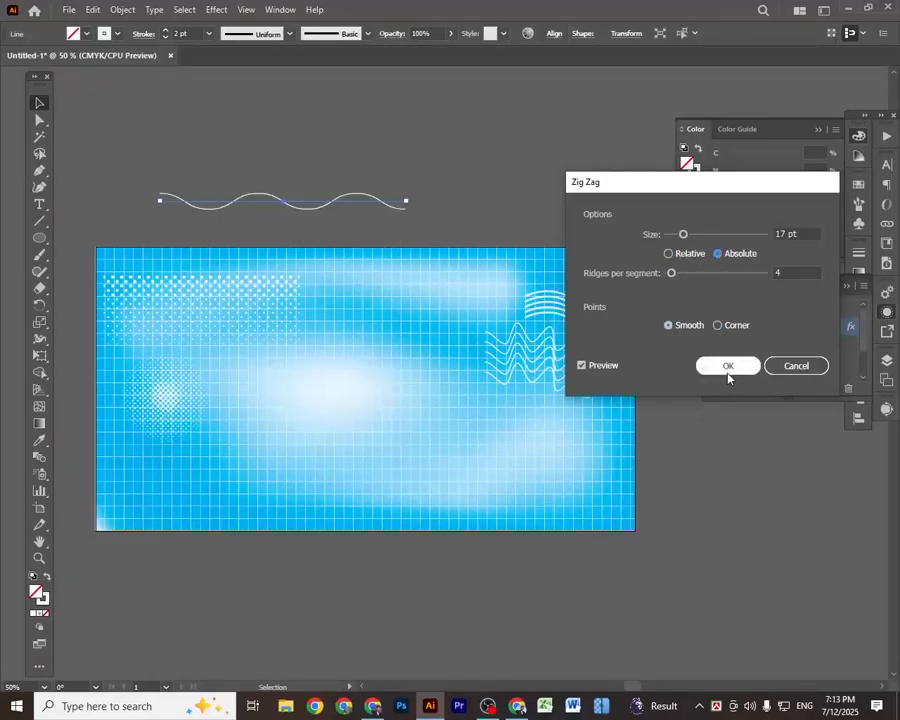
click(728, 368)
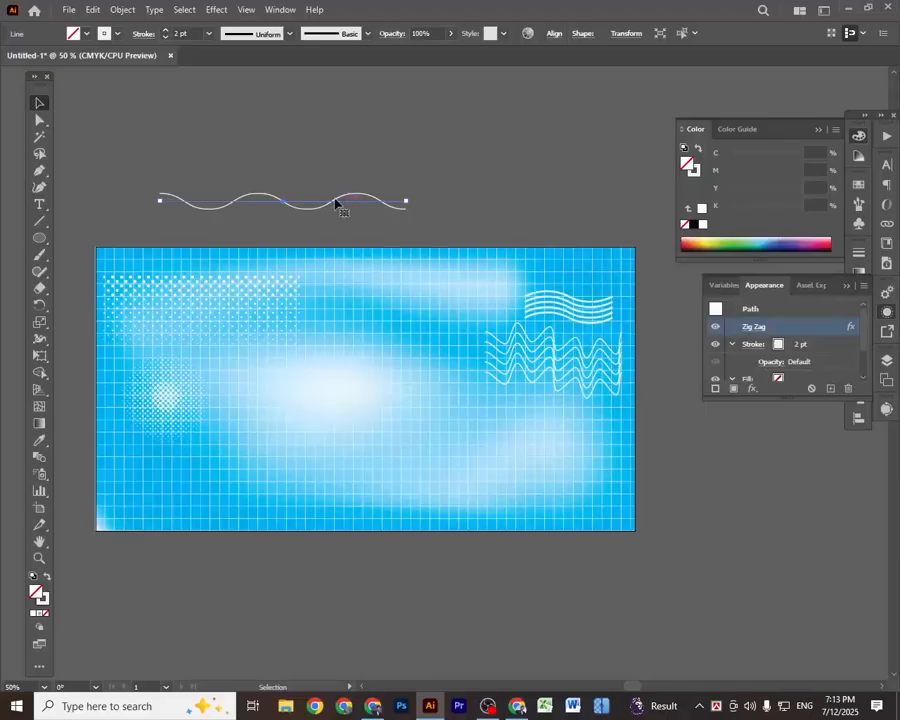
Step: Duplicate the wavy line slightly upward and repeat the copy to make a stack of six evenly spaced lines
mouse_move(336, 207)
mouse_down()
mouse_move(337, 194)
mouse_move(352, 196)
mouse_up()
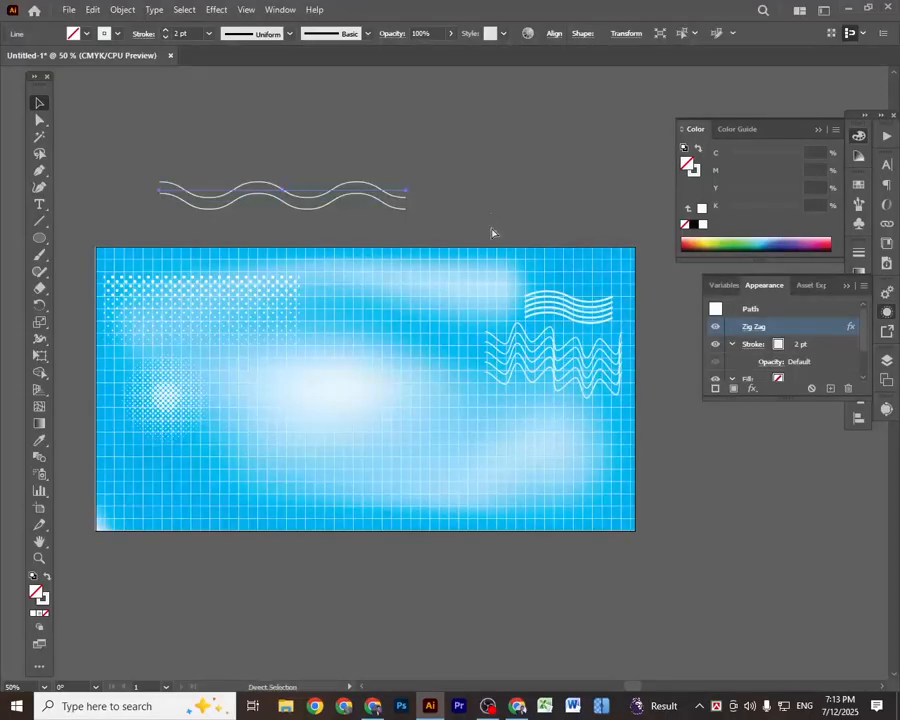
key(ctrl+d)
key(ctrl+d)
key(ctrl+d)
key(ctrl+d)
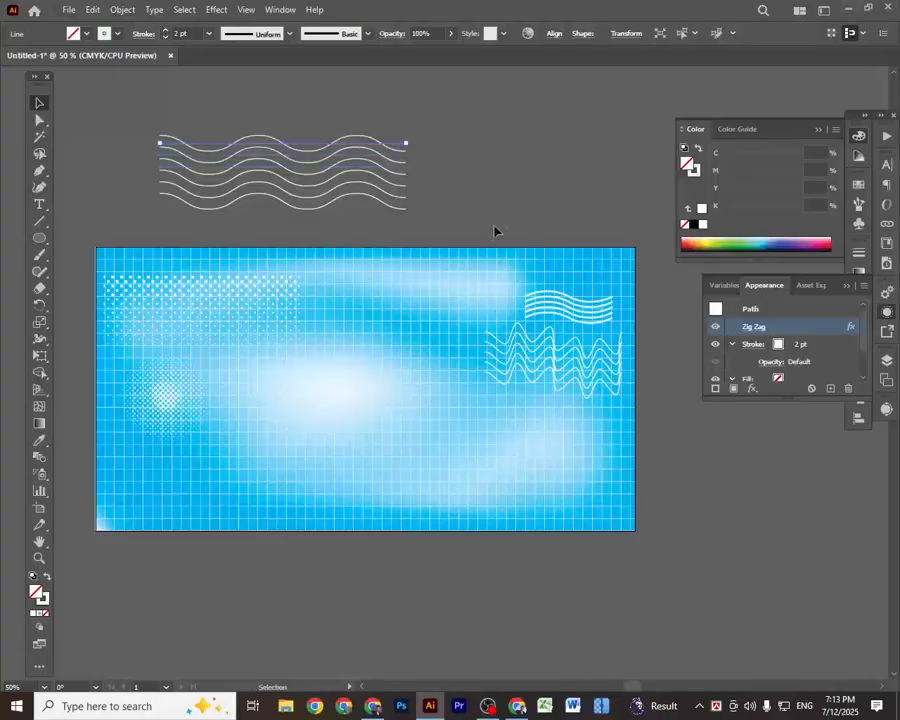
click(508, 210)
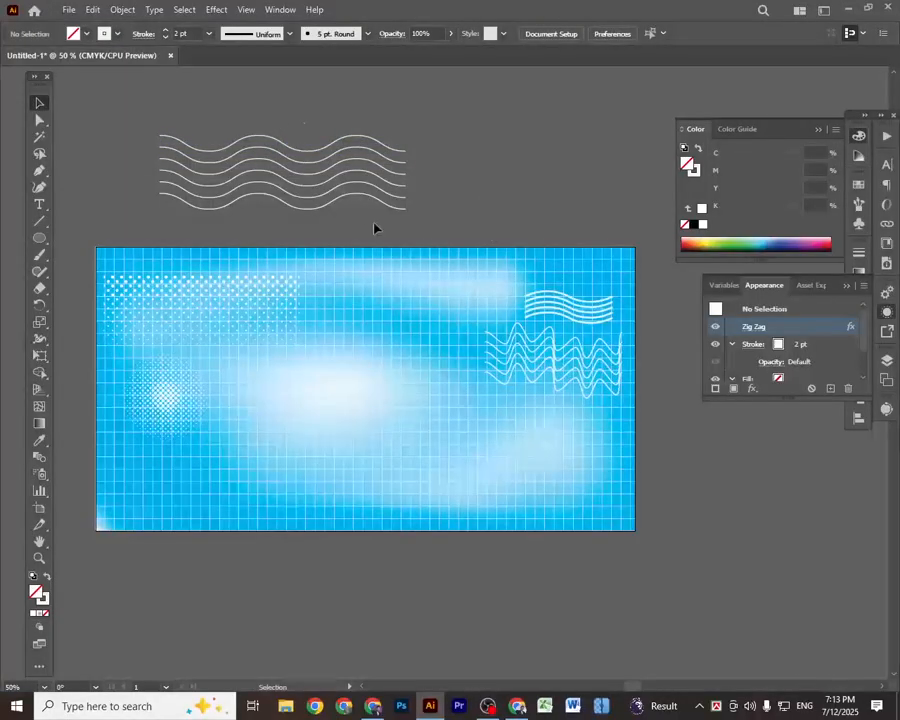
Step: Expand the appearance of the six wavy lines above the artboard and group them
drag(274, 118, 371, 224)
click(122, 9)
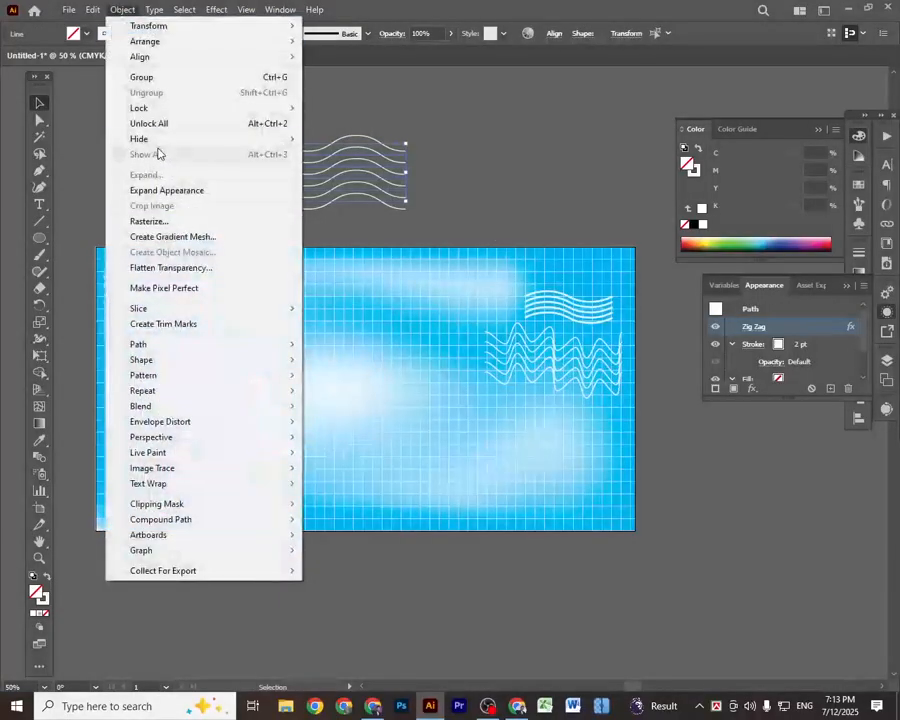
click(160, 189)
right_click(300, 179)
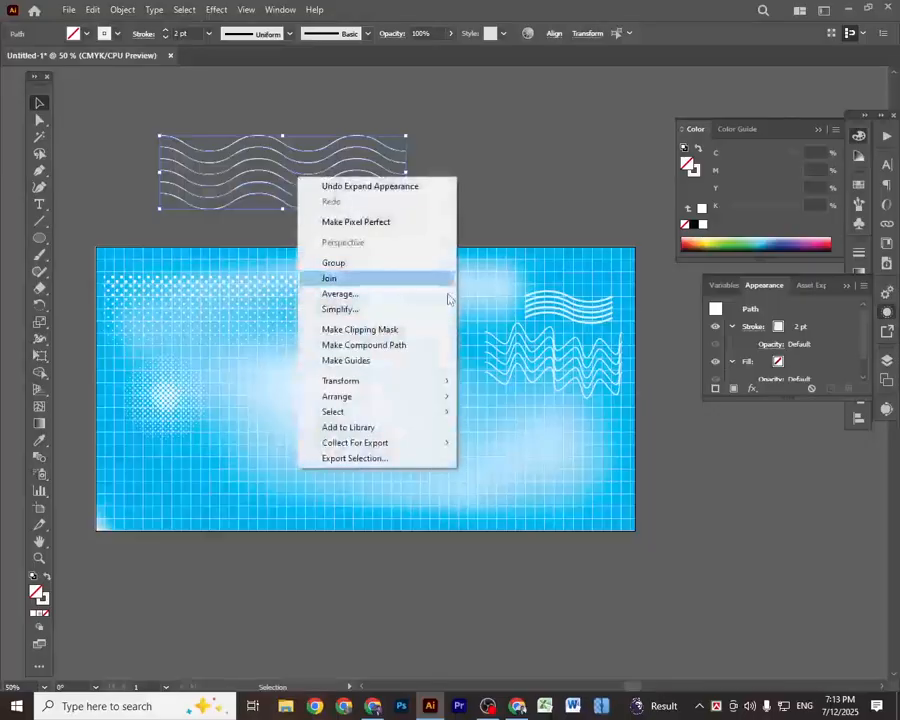
click(363, 268)
Step: Move the wavy group onto the artboard, scale it to about half its size and place it just below the zigzag group
drag(302, 169, 507, 442)
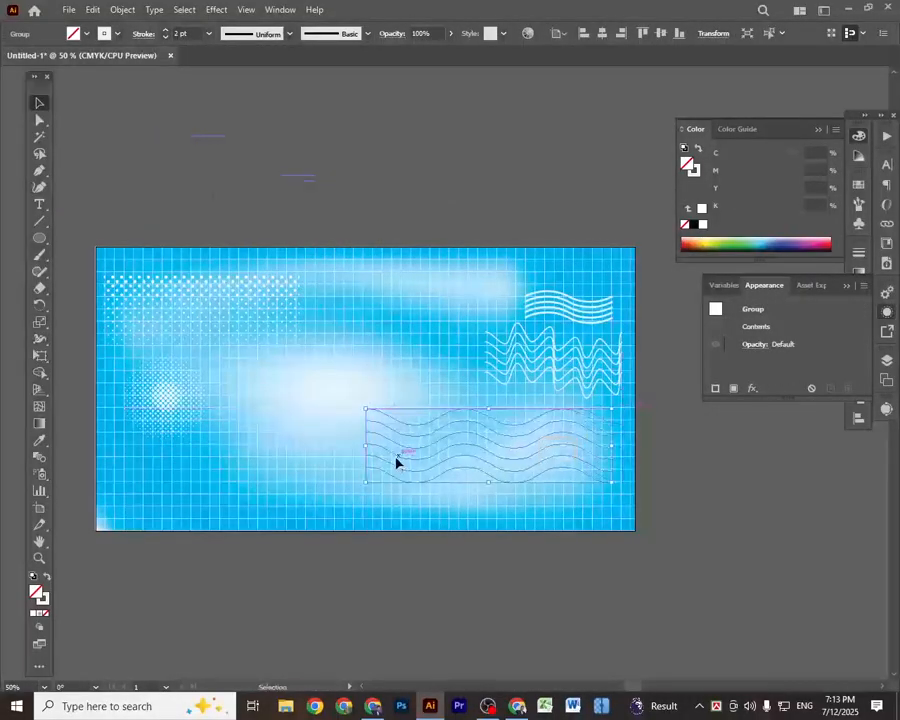
drag(365, 447, 489, 447)
drag(586, 435, 599, 404)
click(728, 523)
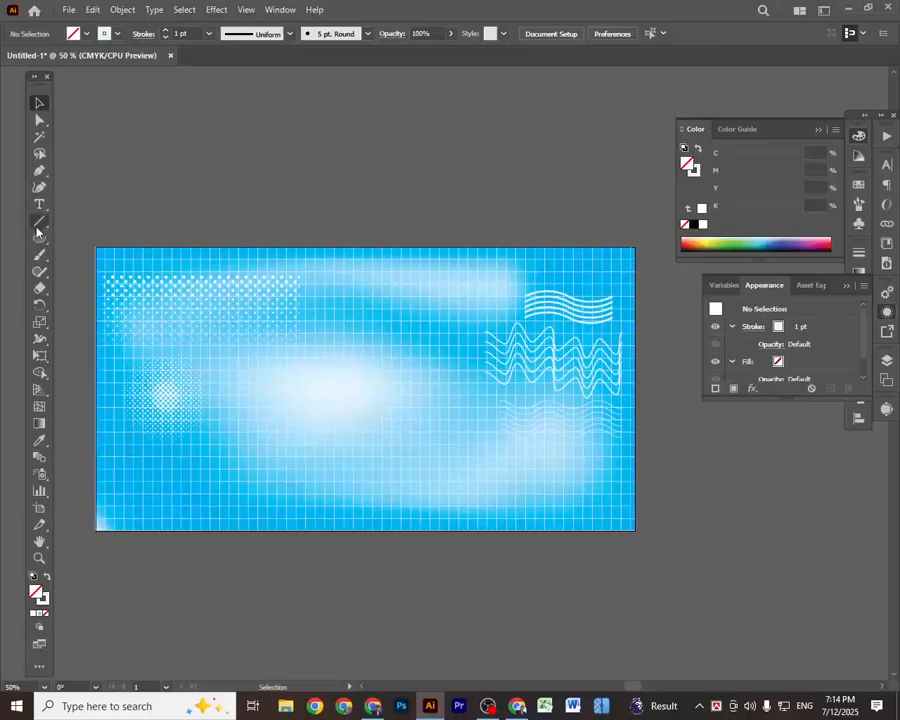
Step: Draw an unfilled triangle with the Star tool, scale it down slightly and place it over the circular halftone
drag(39, 240, 86, 305)
drag(148, 178, 208, 208)
click(39, 106)
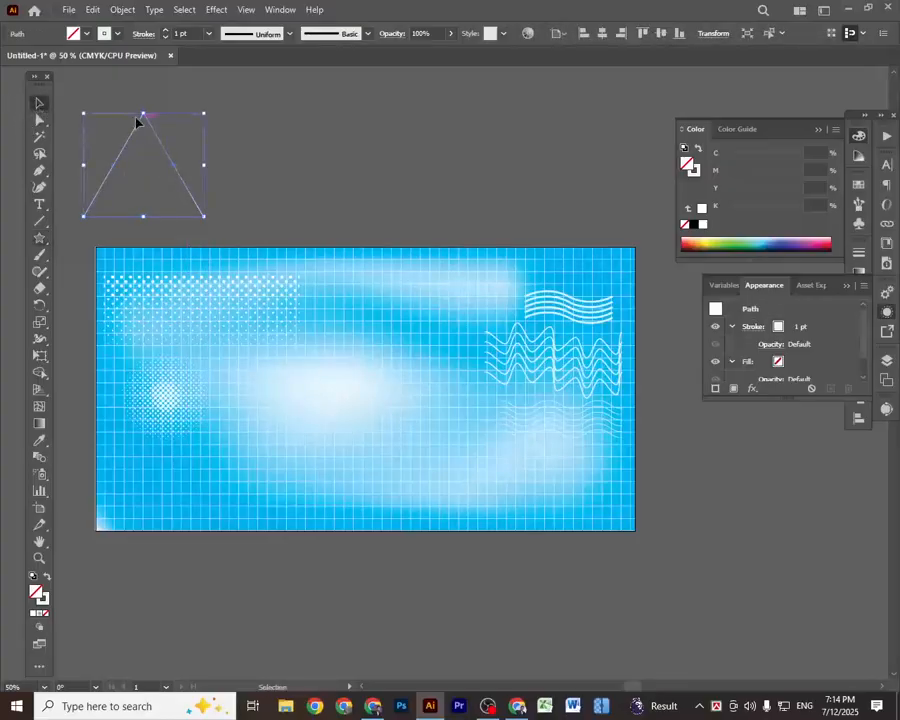
mouse_move(143, 114)
mouse_down()
mouse_move(158, 140)
mouse_move(171, 420)
mouse_up()
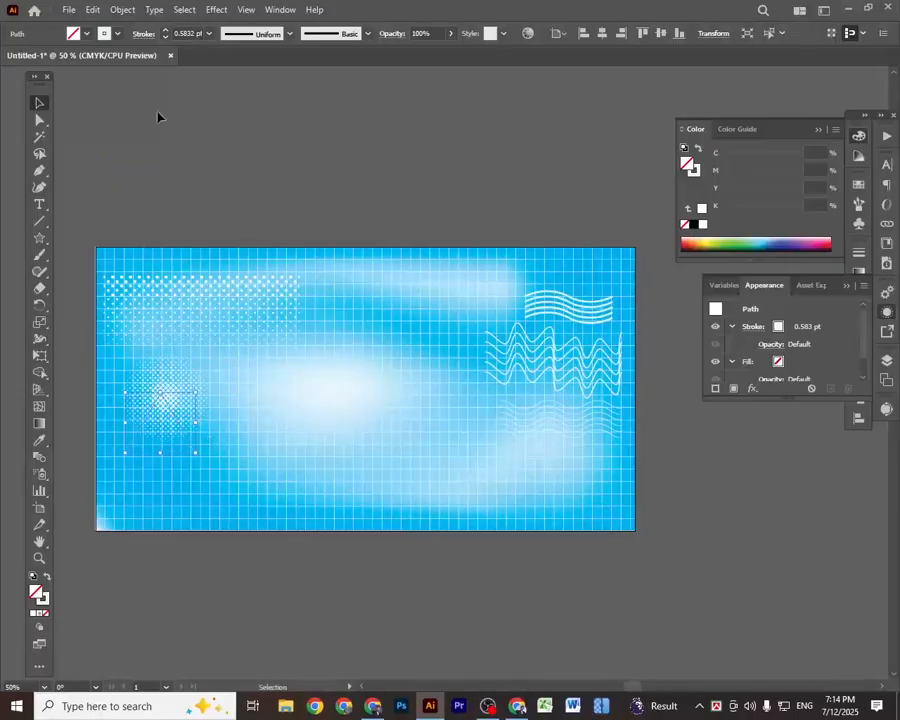
Step: Copy the 4 pt white stroke of the small wavy line group onto the triangle with the Eyedropper tool
click(40, 440)
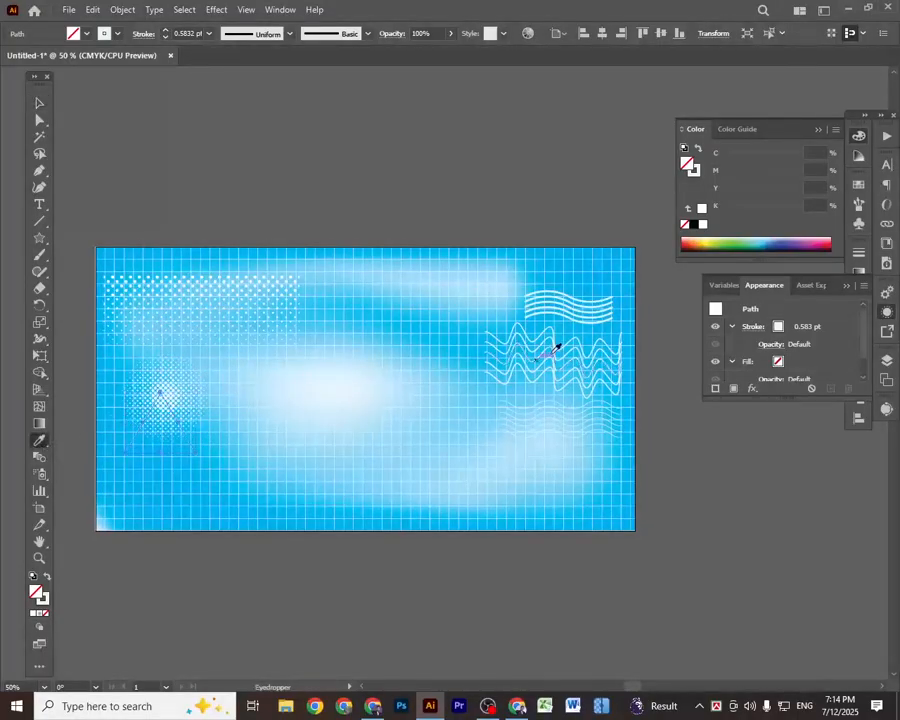
click(582, 303)
click(40, 103)
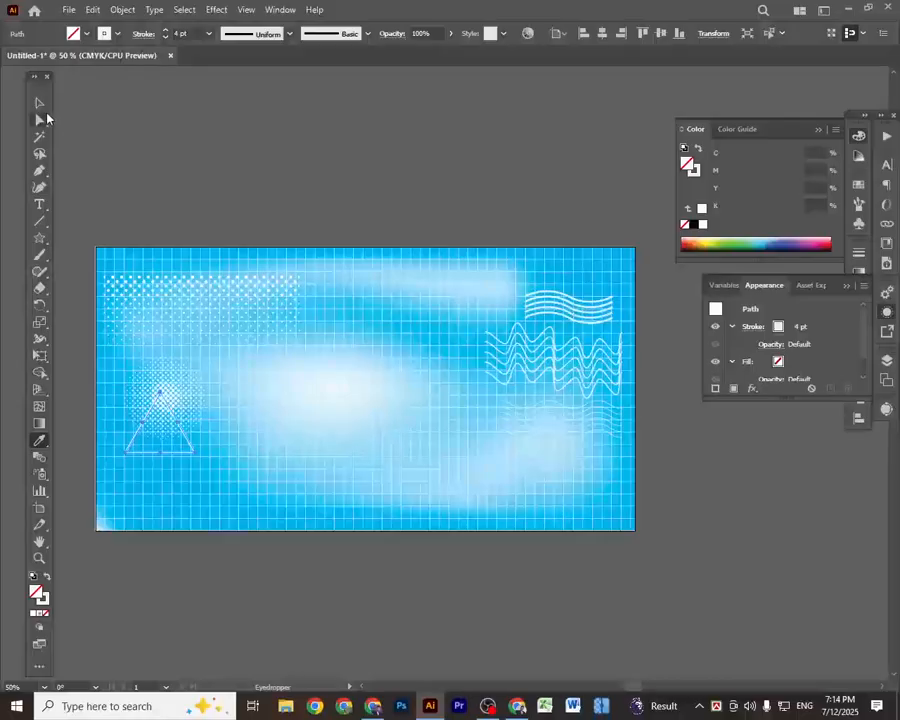
click(151, 545)
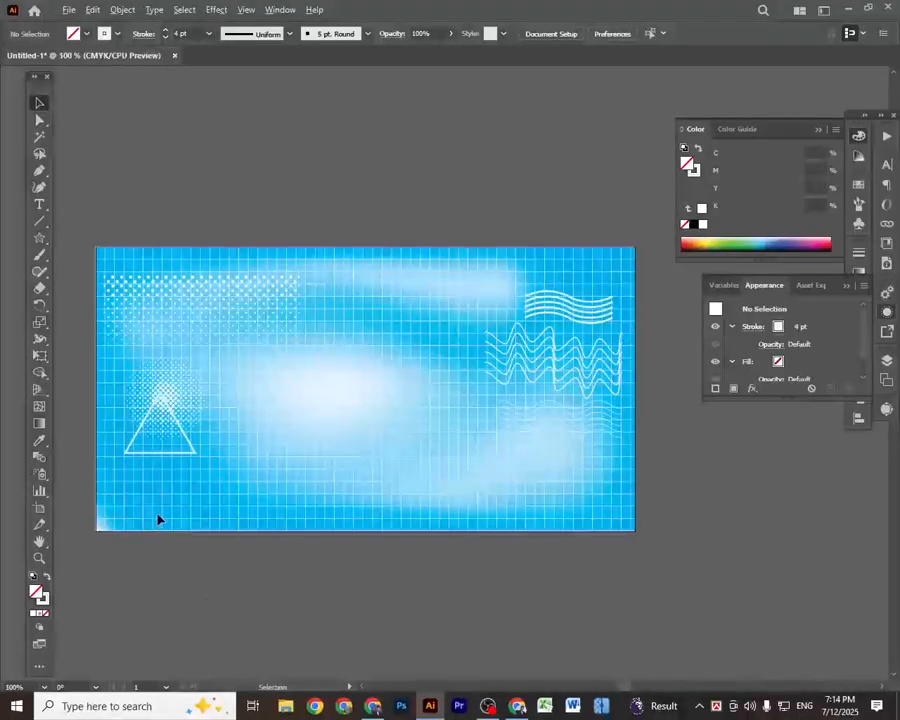
Step: Move the circular halftone down so its centre sits near the base of the triangle
scroll(157, 518, up, 2)
drag(207, 313, 193, 432)
click(227, 593)
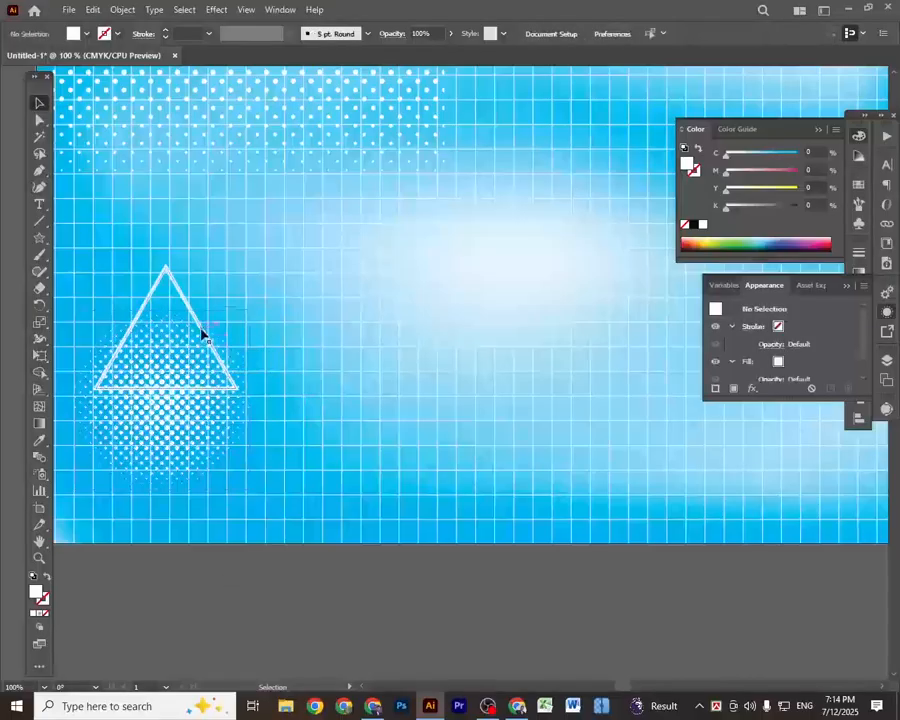
Step: Duplicate the triangle slightly to the right so that the two outlines overlap
drag(197, 323, 234, 326)
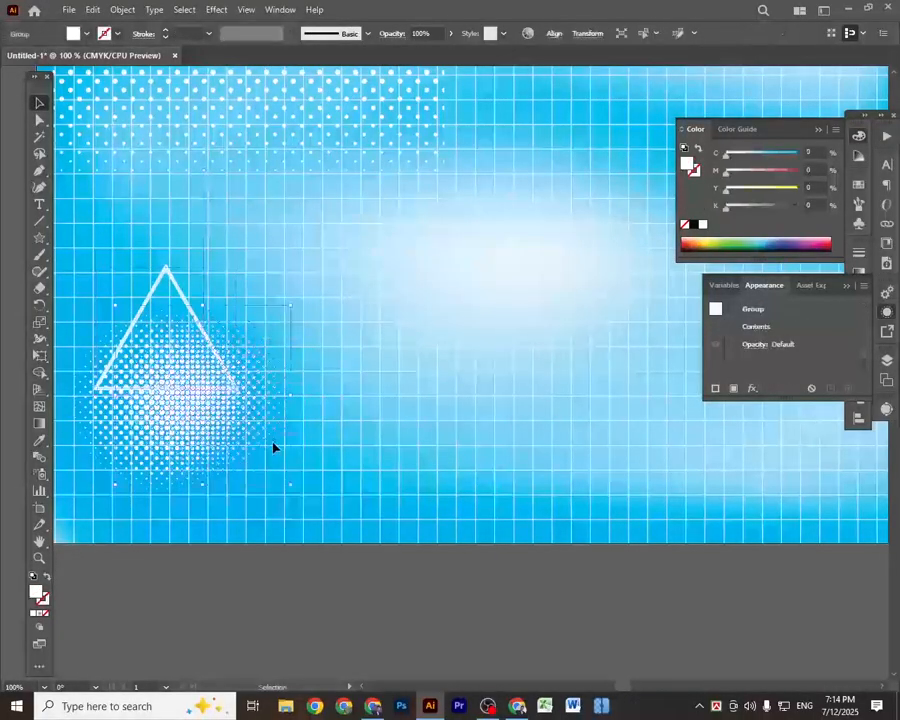
key(ctrl+z)
click(173, 284)
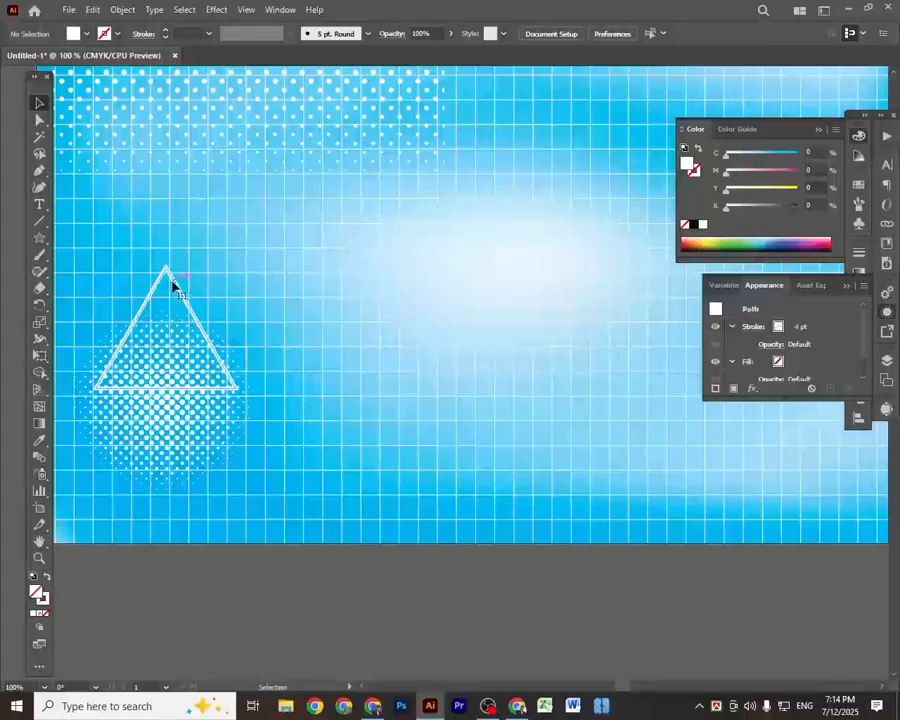
drag(179, 287, 211, 288)
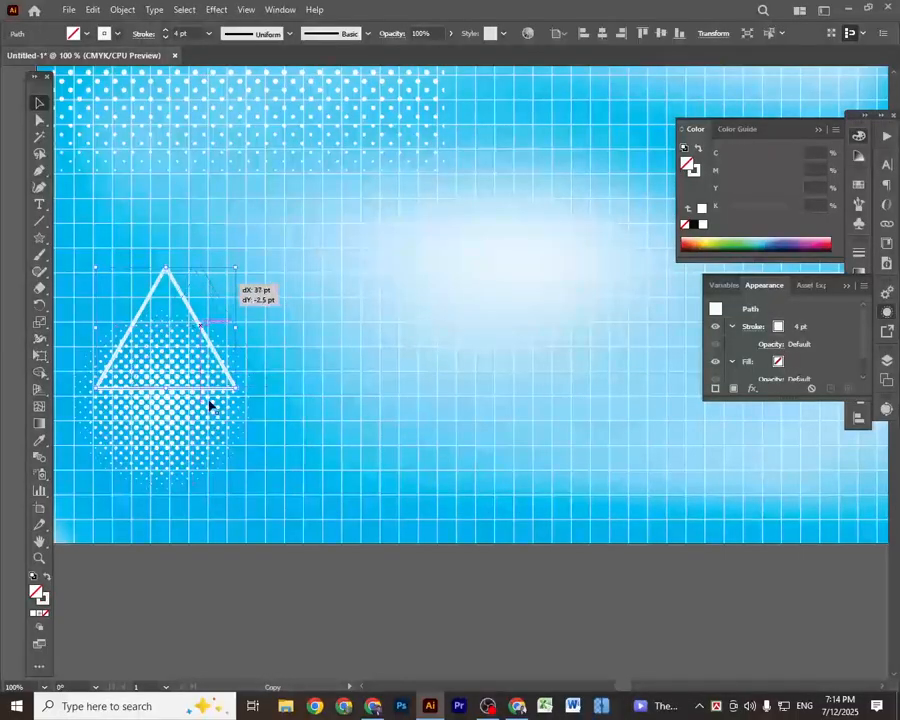
drag(210, 405, 211, 405)
click(218, 512)
Step: Examine the overall composition of the artboard, from the overlapping triangles and halftones to the wavy line groups
scroll(218, 512, down, 4)
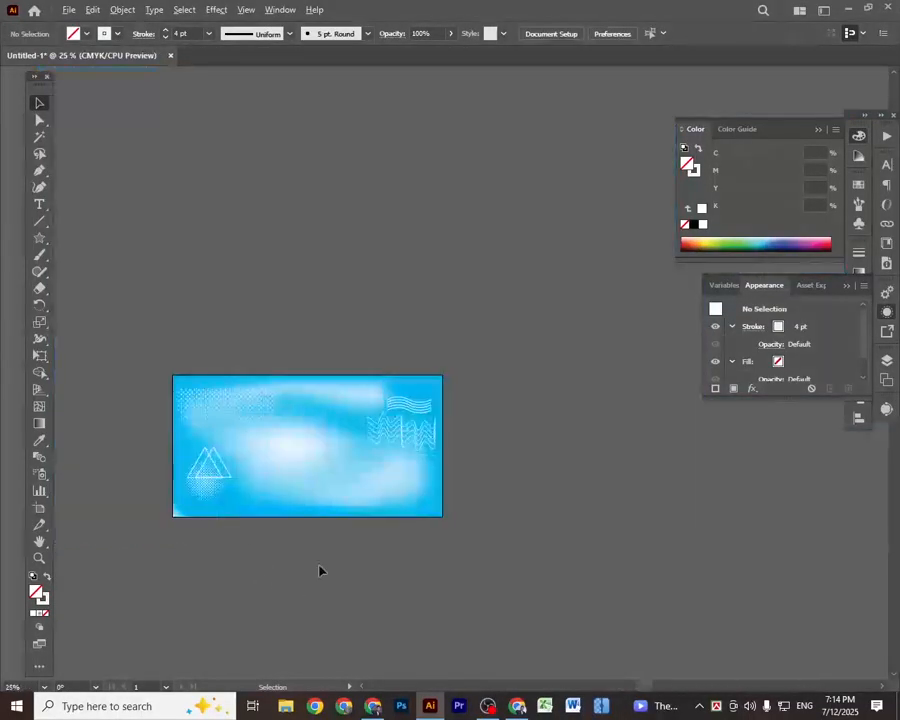
scroll(320, 571, up, 4)
scroll(355, 513, down, 1)
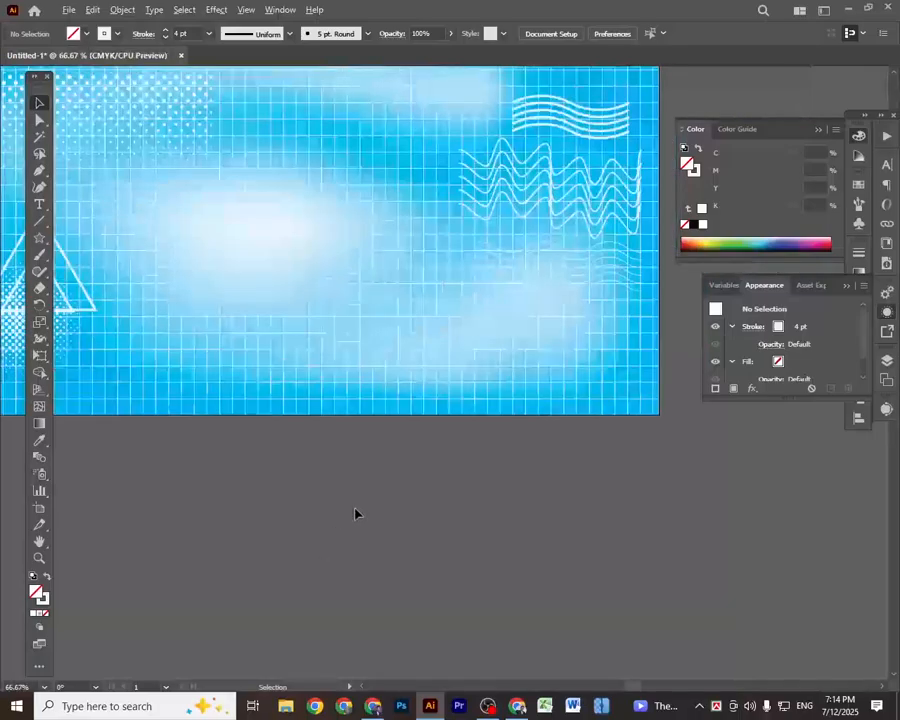
key(space)
drag(443, 484, 500, 552)
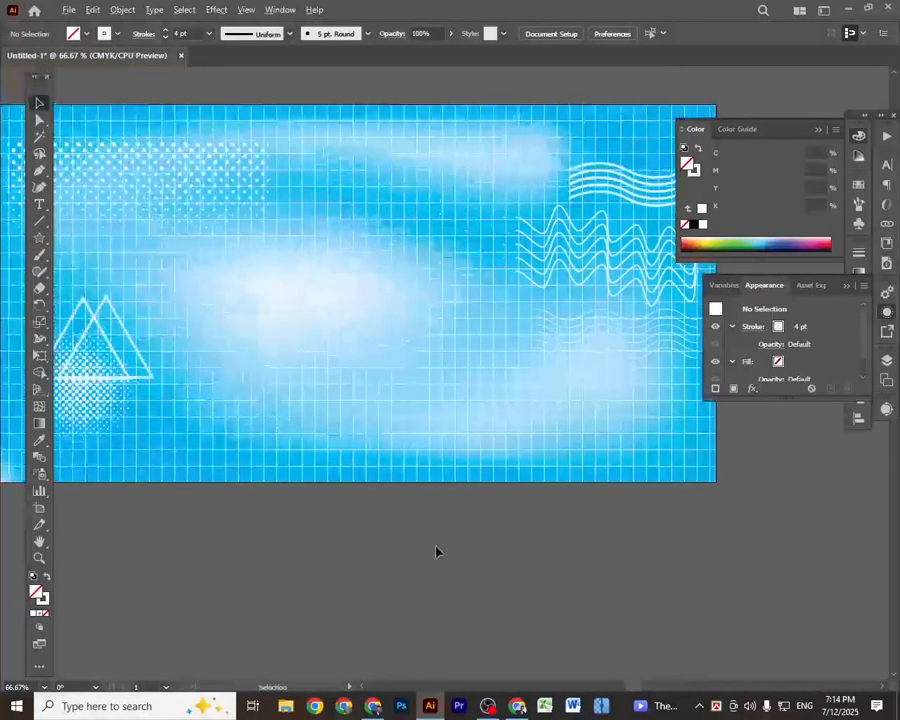
scroll(436, 551, down, 1)
scroll(436, 551, up, 1)
key(space)
drag(401, 534, 392, 571)
scroll(434, 535, down, 1)
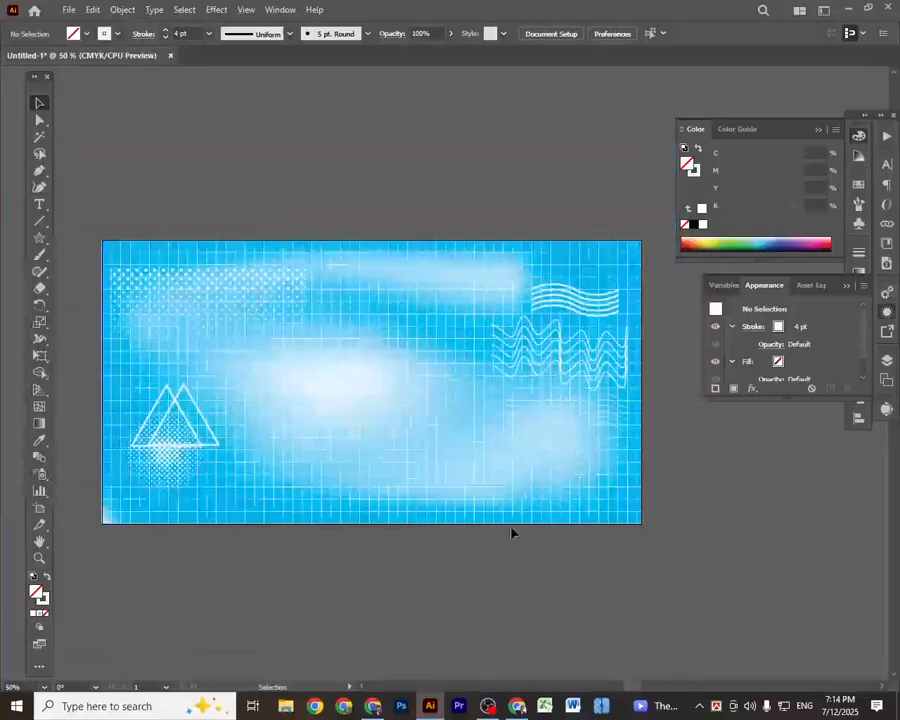
key(space)
drag(611, 548, 606, 538)
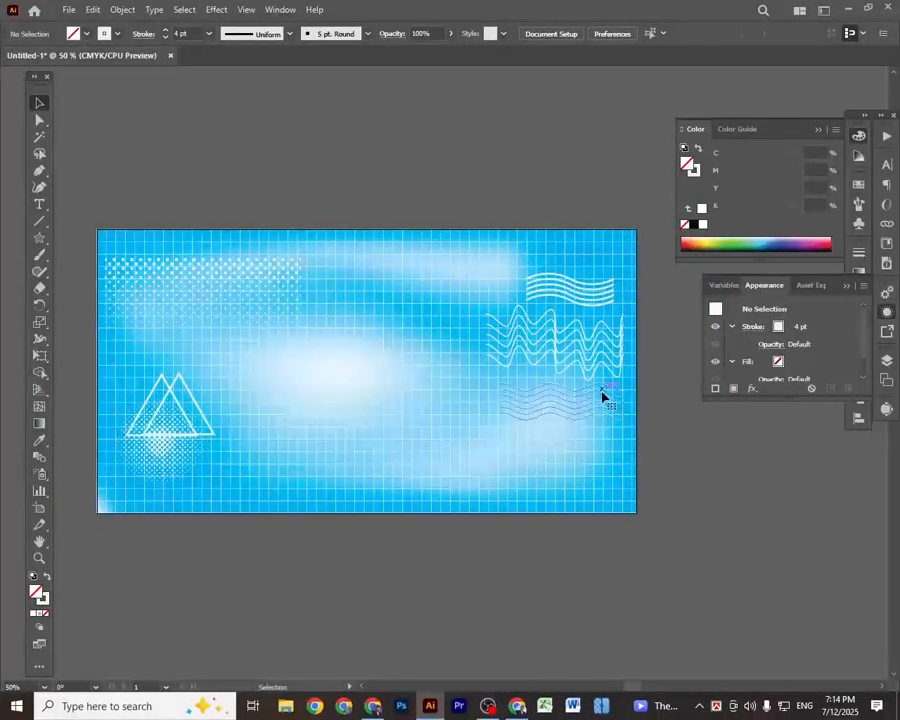
Step: Move the thin wavy line group to the artboard's lower edge, beneath the triangles
mouse_move(602, 396)
mouse_down()
mouse_move(263, 467)
mouse_move(270, 494)
mouse_up()
click(400, 576)
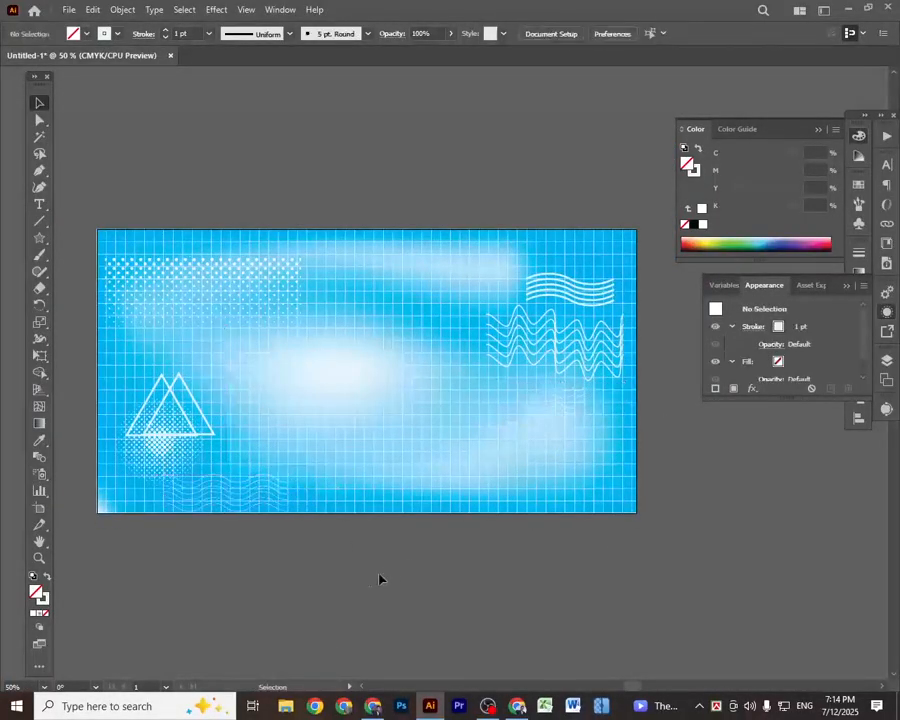
click(273, 497)
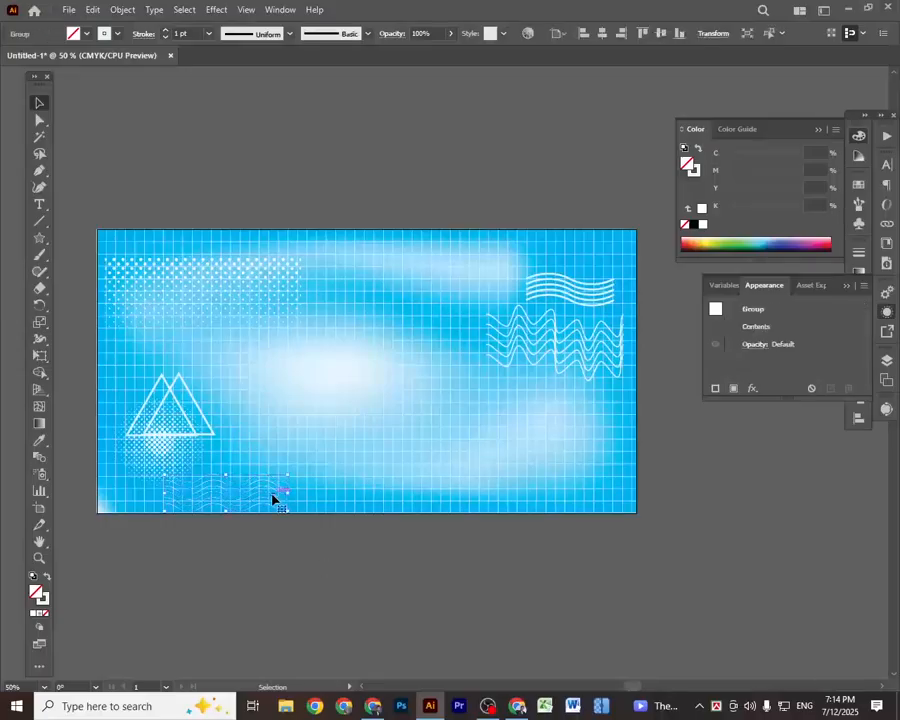
click(400, 605)
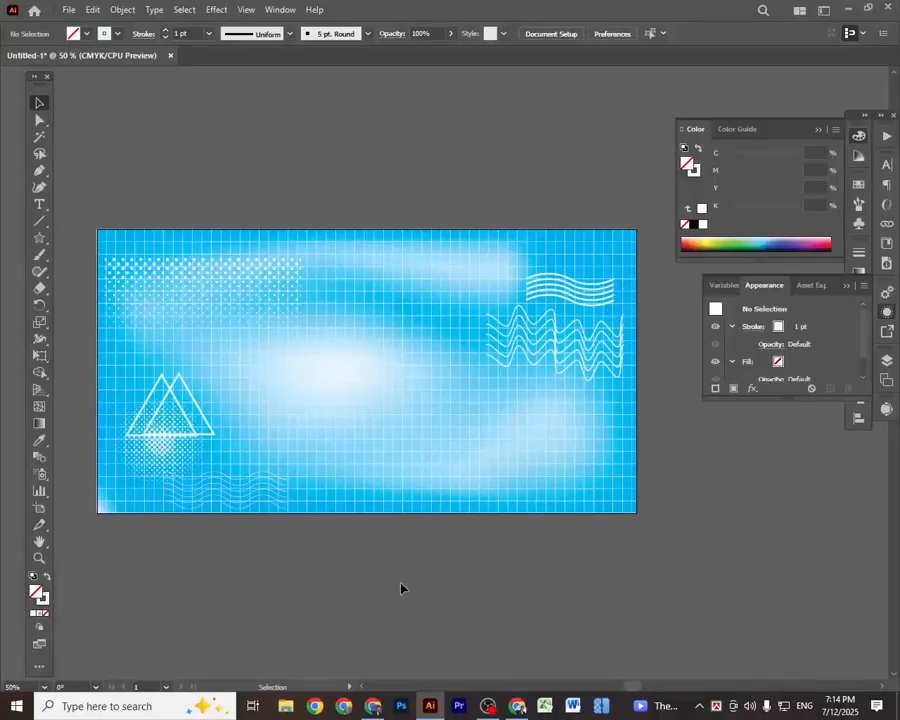
Step: Collapse the expanded Color and Appearance panels to clear the workspace around the artboard
click(862, 137)
click(887, 318)
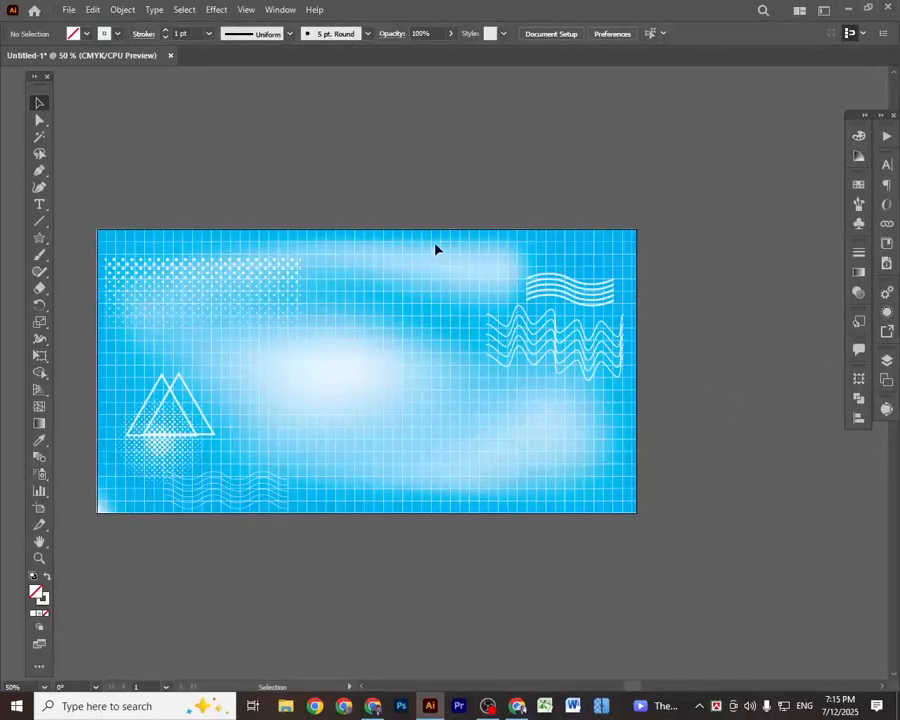
Step: Pull the grid partly off the artboard's lower-right corner and move the rectangular and circular halftones above its upper edge
drag(434, 247, 575, 392)
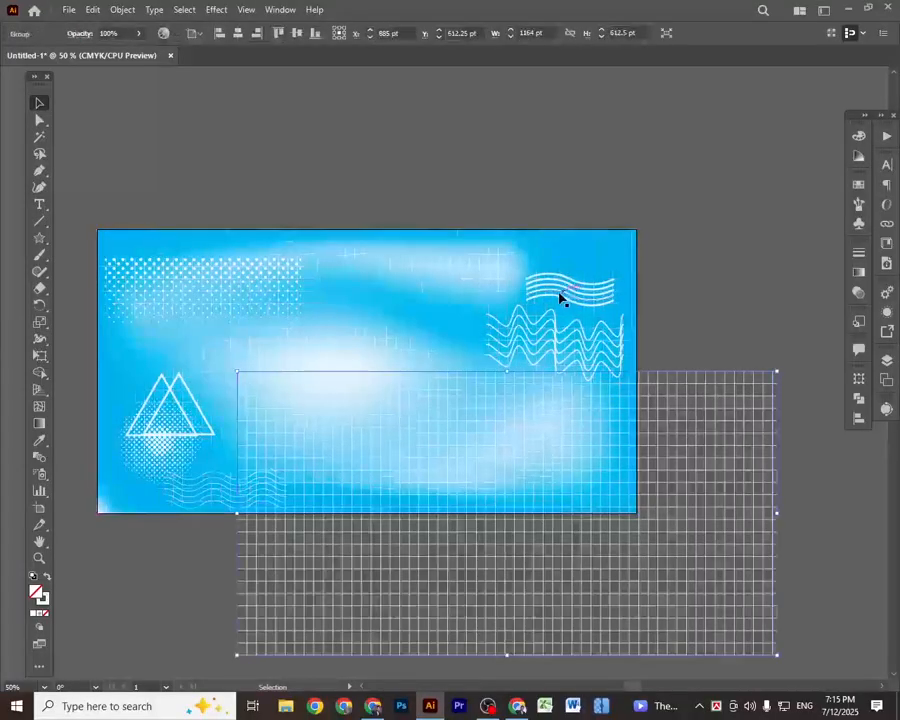
drag(257, 262, 282, 180)
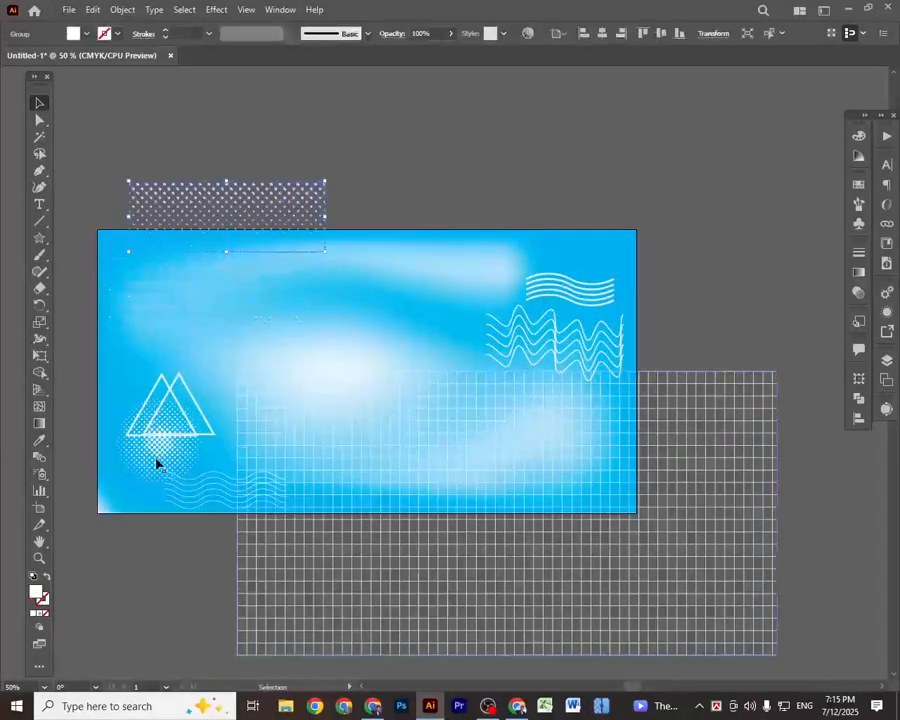
drag(157, 462, 444, 204)
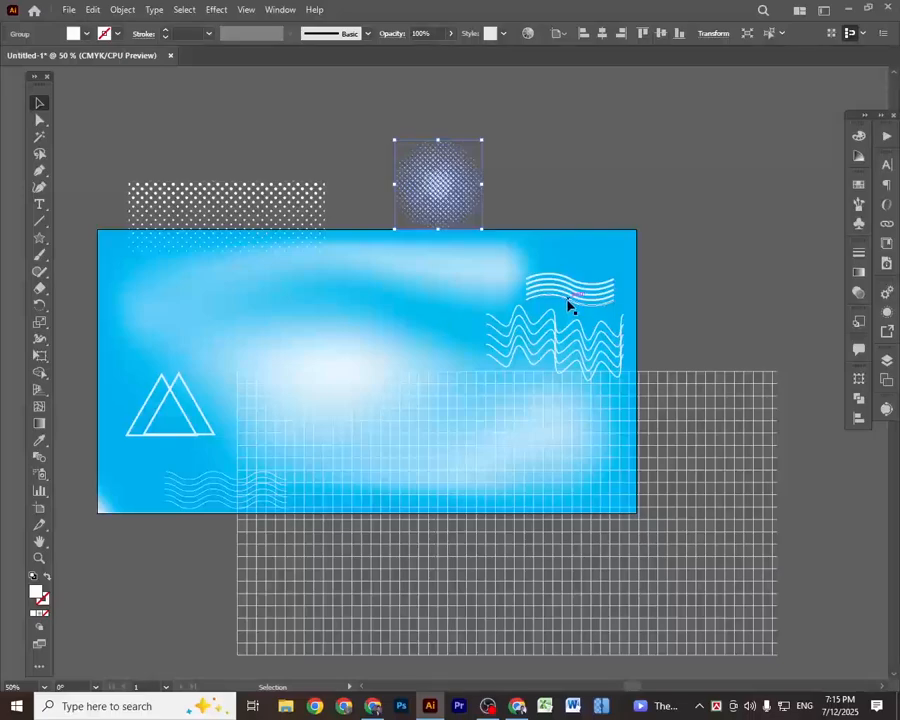
Step: Move the three wavy line groups out of the composition, placing them one below another around the artboard's upper-right corner
mouse_move(566, 308)
mouse_down()
mouse_move(598, 252)
mouse_move(627, 165)
mouse_up()
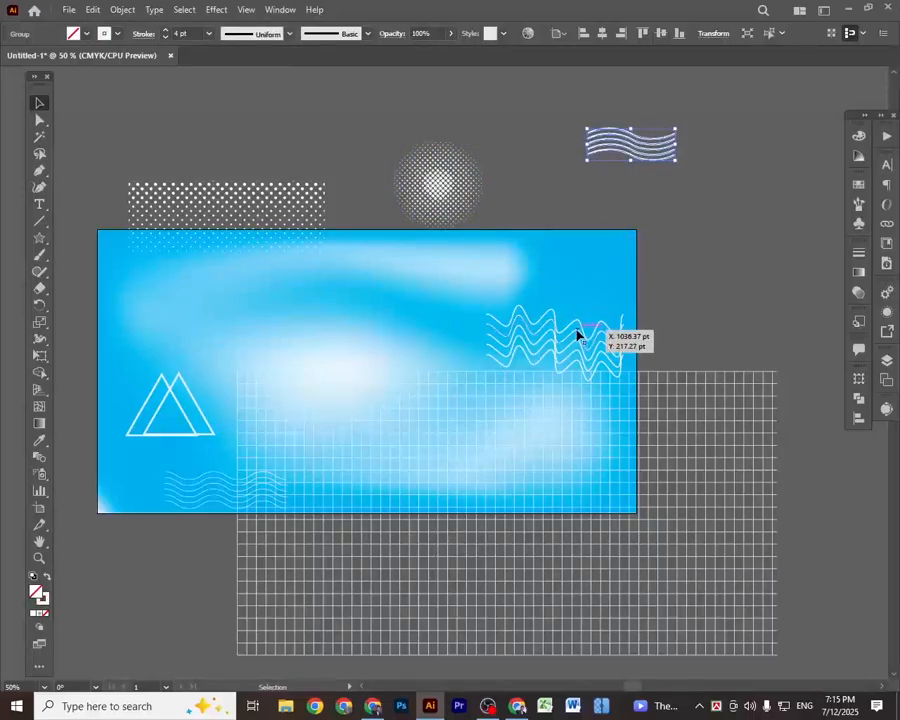
mouse_move(579, 325)
mouse_down()
mouse_move(693, 181)
mouse_move(687, 195)
mouse_move(740, 191)
mouse_up()
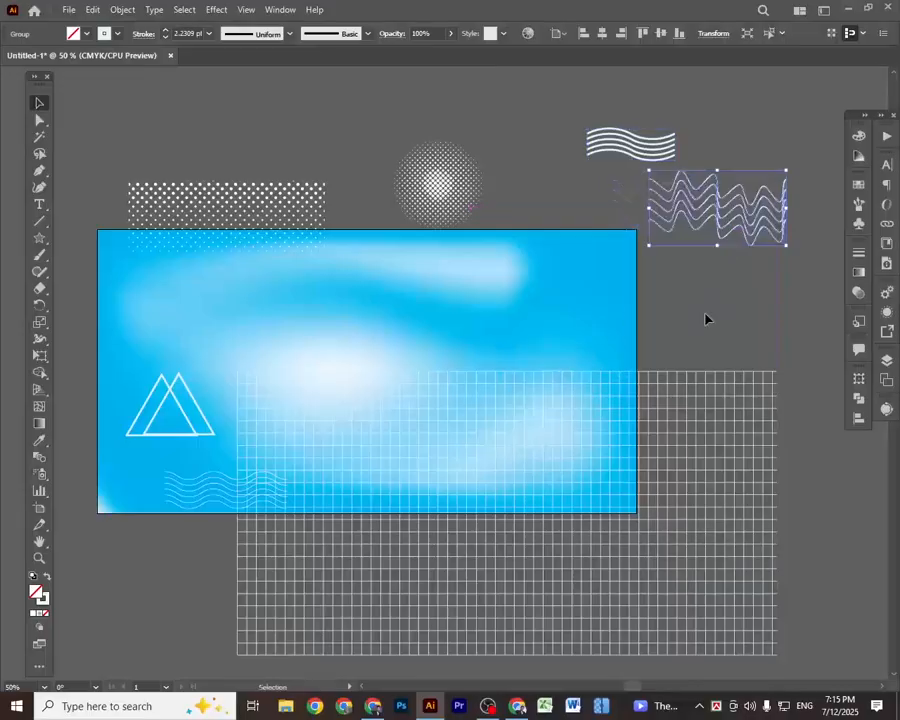
click(705, 319)
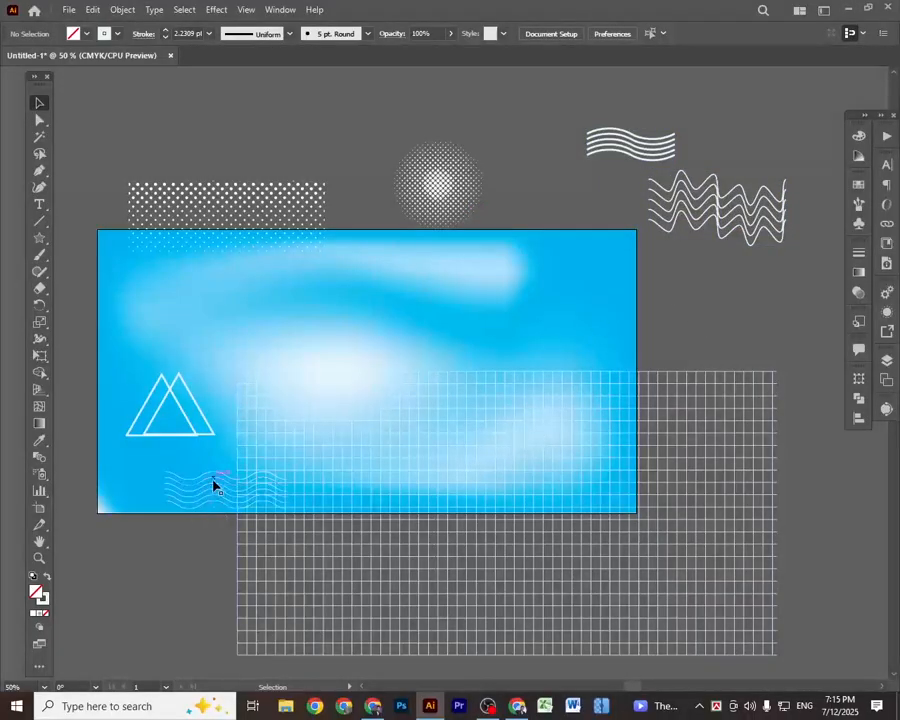
mouse_move(213, 487)
mouse_down()
mouse_move(550, 281)
mouse_move(662, 283)
mouse_up()
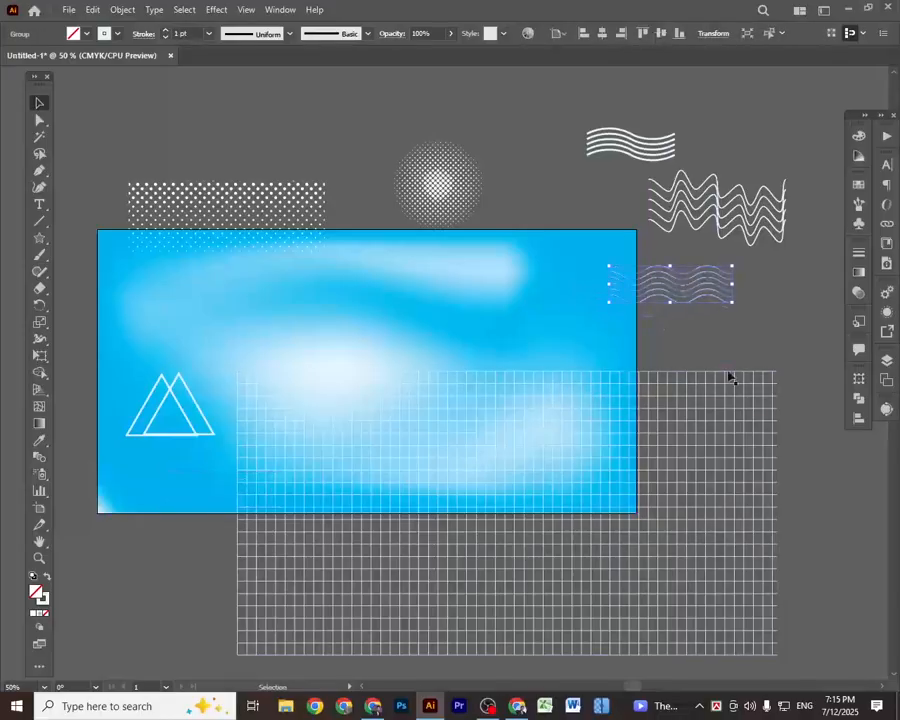
click(762, 361)
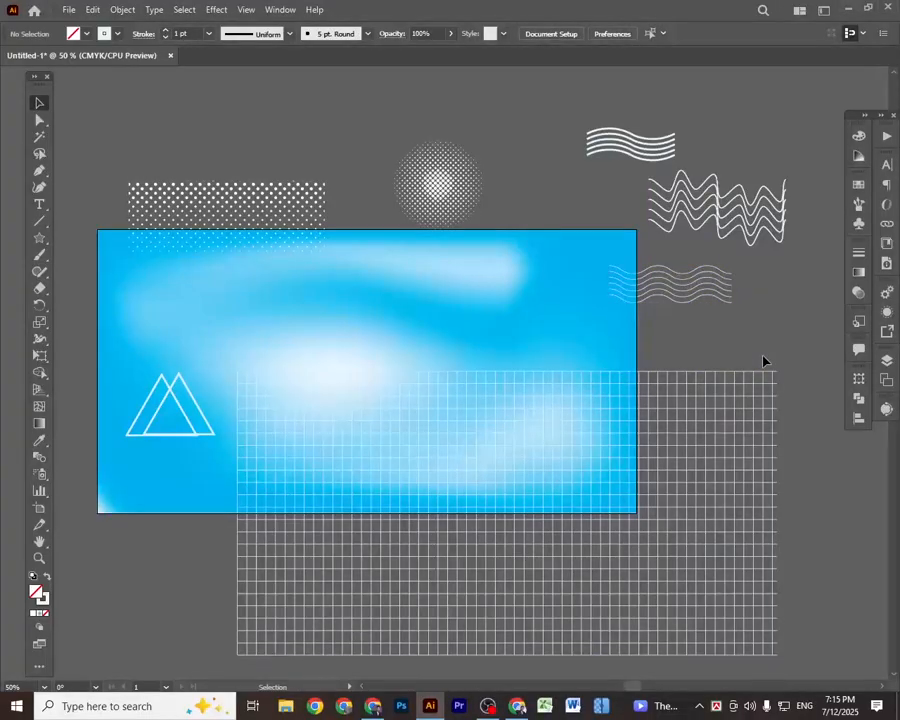
Step: Undo the moves of the wavy line groups, both halftones and the grid, and clear the selection
key(ctrl+z)
key(ctrl+z)
key(ctrl+z)
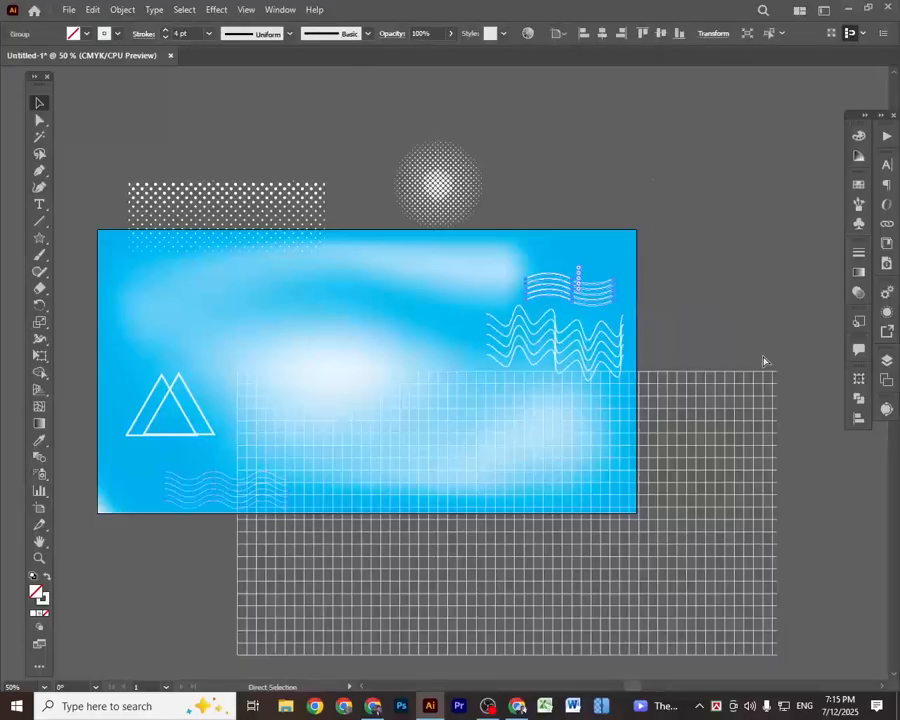
key(ctrl+z)
key(ctrl+z)
key(ctrl+z)
key(ctrl+z)
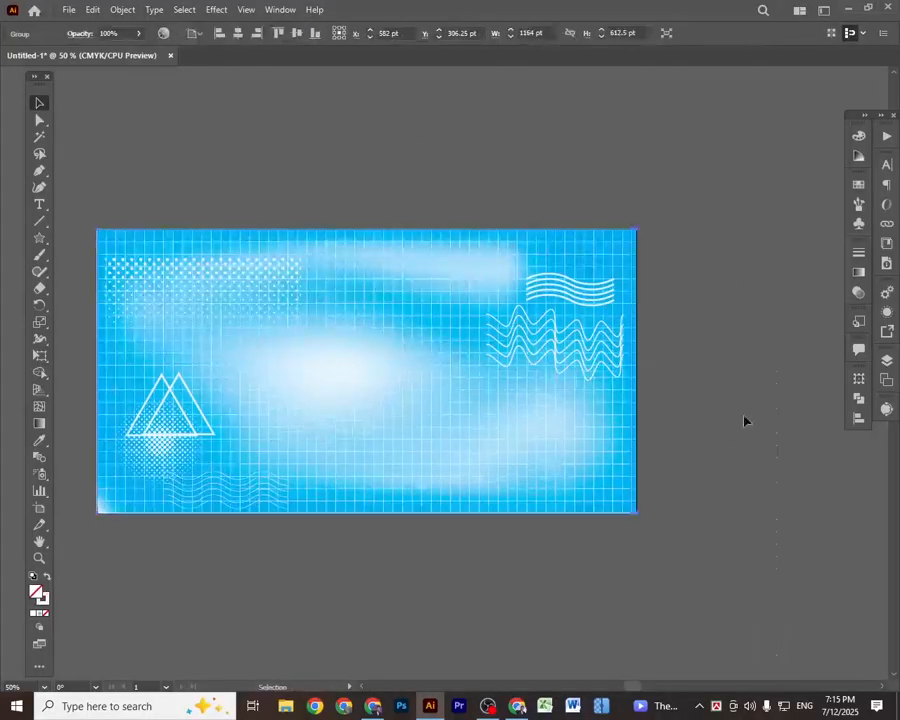
click(706, 500)
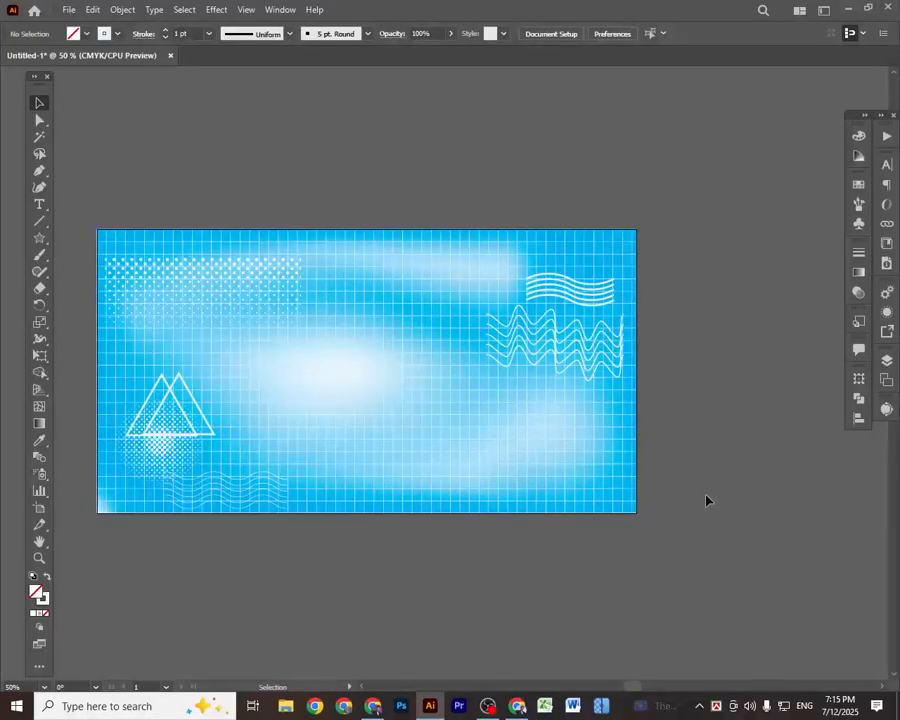